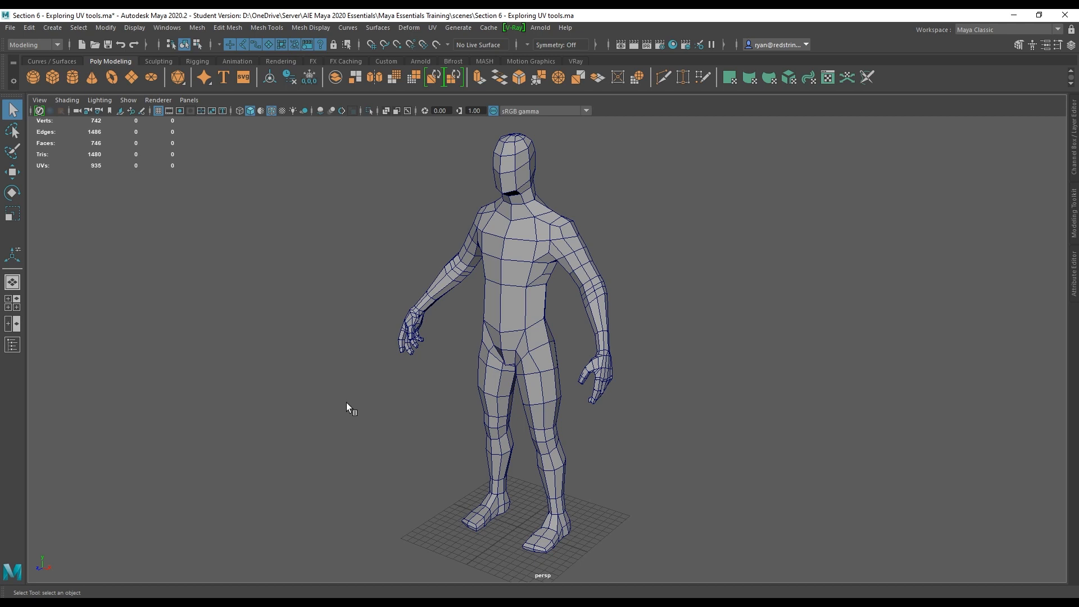
# Switch the workspace to UV Editing.
pyautogui.keyDown('alt'); pyautogui.moveTo(449, 400); pyautogui.dragTo(458, 332); pyautogui.keyUp('alt')
pyautogui.keyDown('alt'); pyautogui.moveTo(631, 354); pyautogui.dragTo(747, 354); pyautogui.keyUp('alt')
pyautogui.keyDown('alt'); pyautogui.moveTo(471, 364); pyautogui.dragTo(427, 359); pyautogui.keyUp('alt')
pyautogui.click(990, 30)
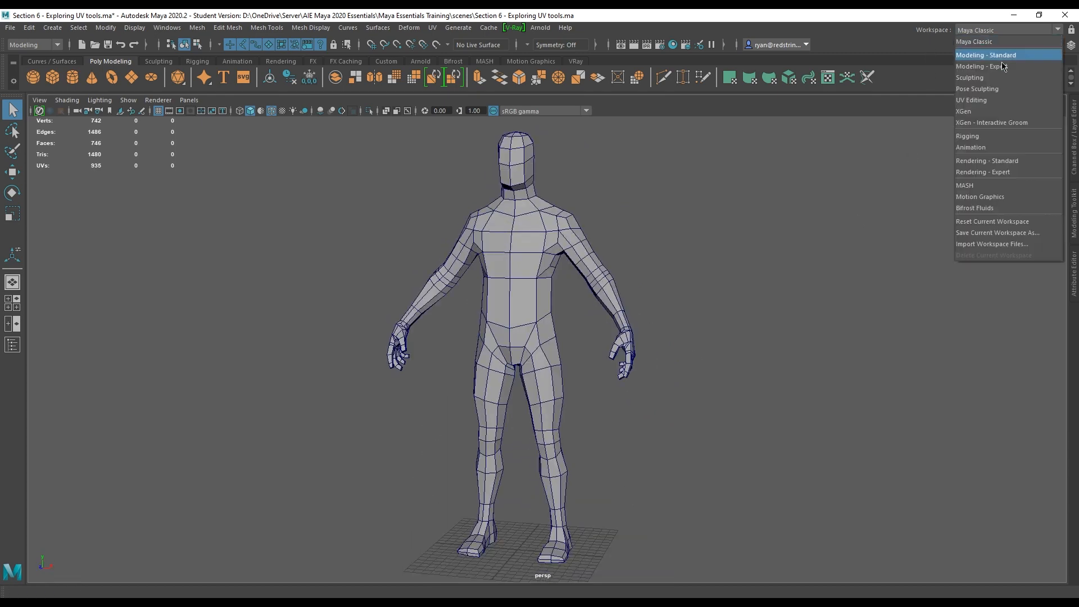
pyautogui.click(992, 97)
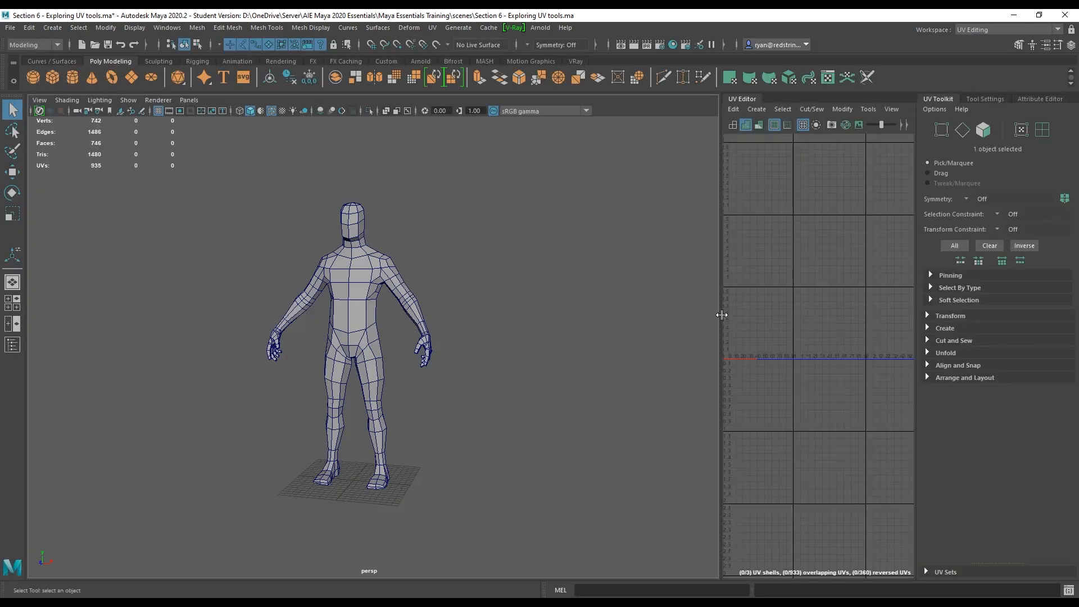
# Widen the UV Editor panel and select the character mesh to show its UVs.
pyautogui.moveTo(719, 315); pyautogui.dragTo(618, 321)
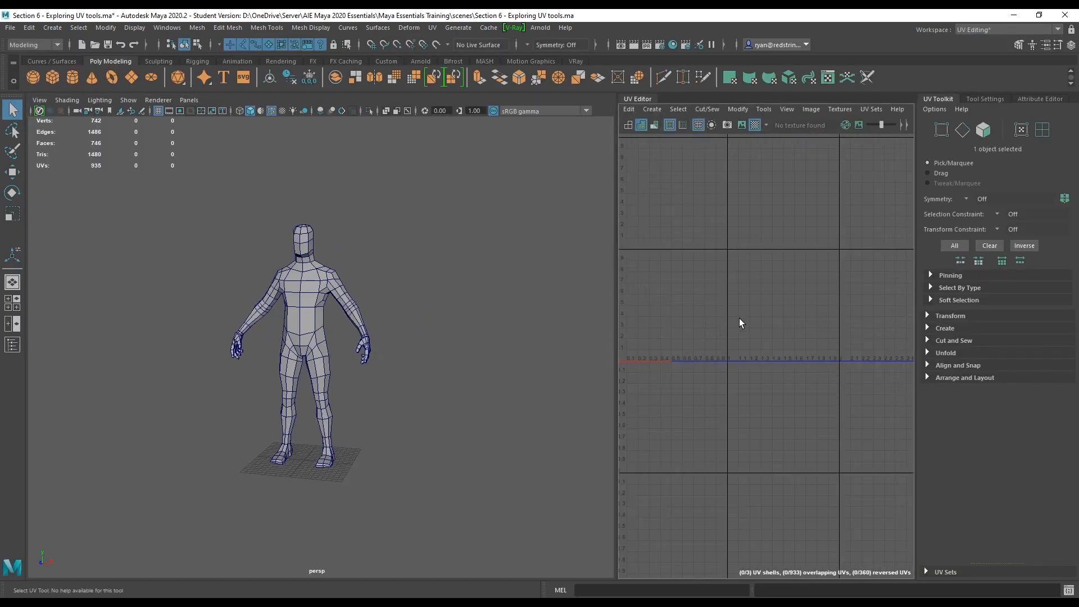
pyautogui.scroll(3, 737, 323)
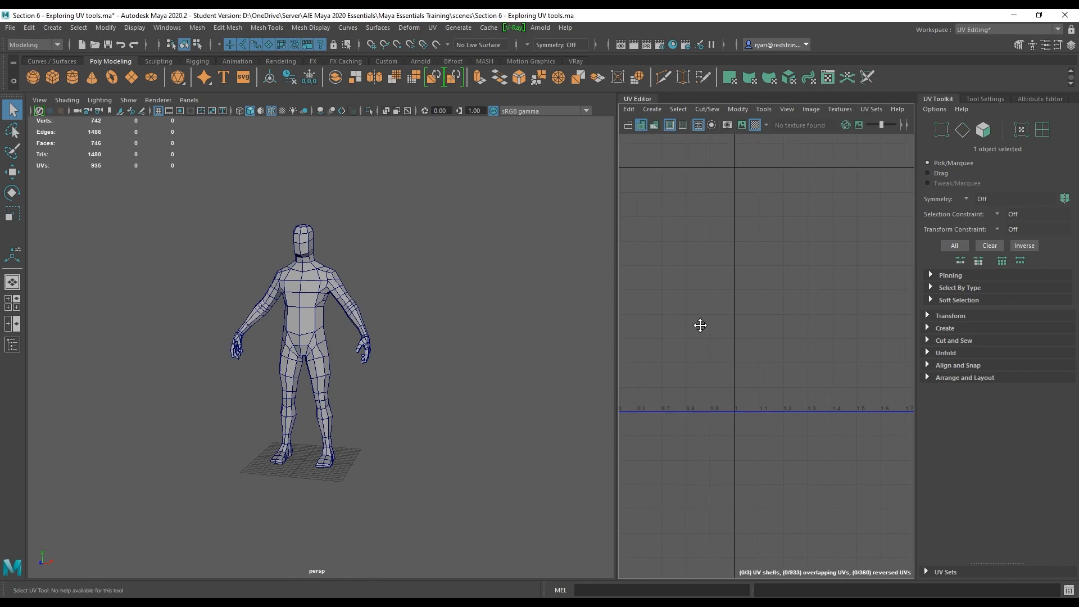
pyautogui.press('f')
pyautogui.click(309, 322)
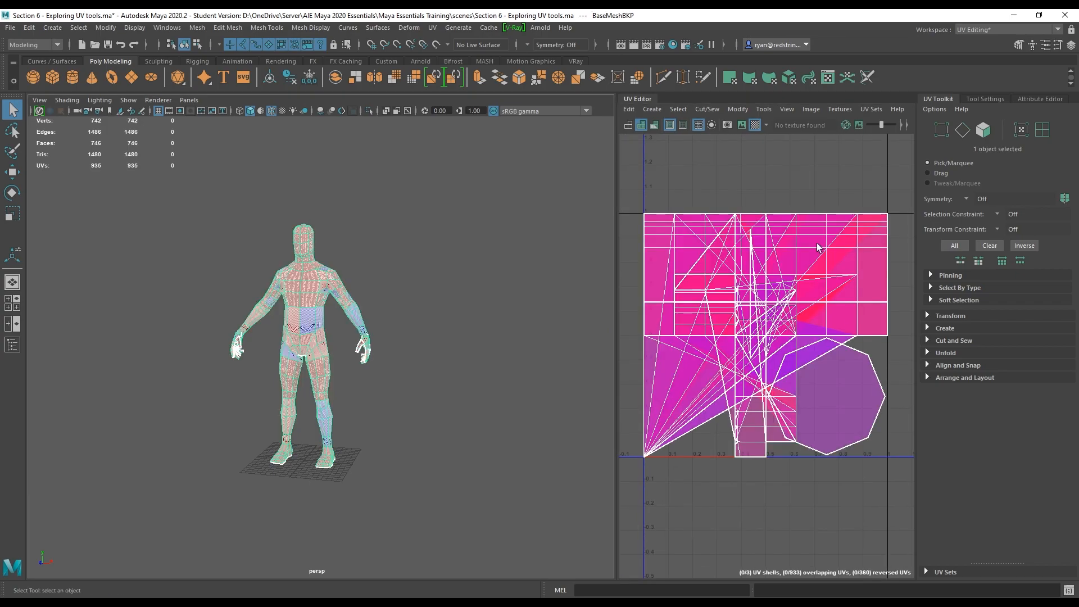
# Examine the character's checker-textured UVs in the viewport from several angles.
pyautogui.scroll(10, 278, 228)
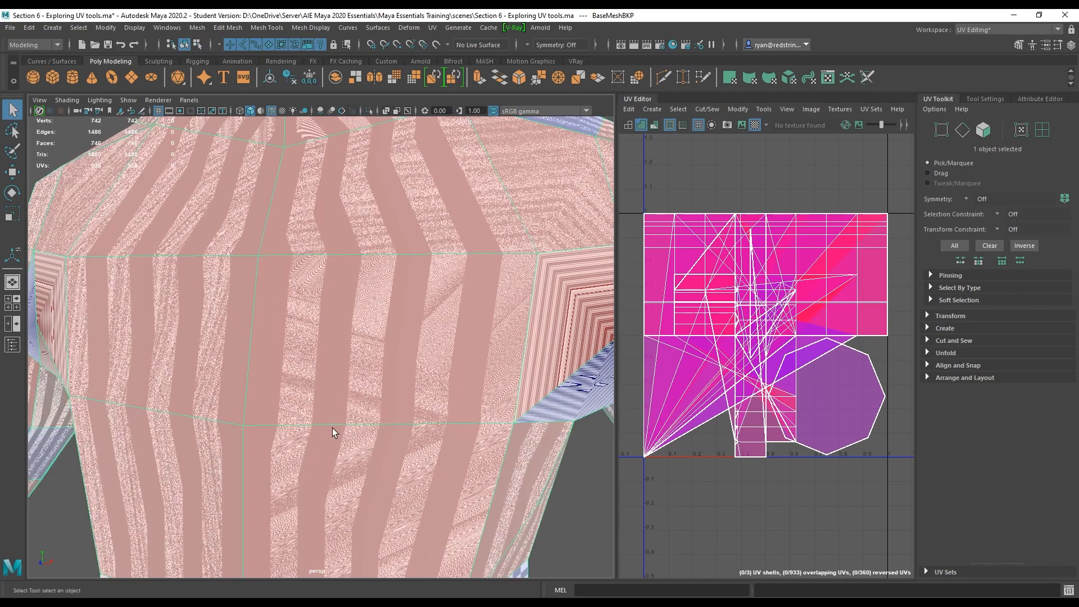
pyautogui.keyDown('alt'); pyautogui.moveTo(332, 427); pyautogui.dragTo(161, 306, button='right'); pyautogui.keyUp('alt')
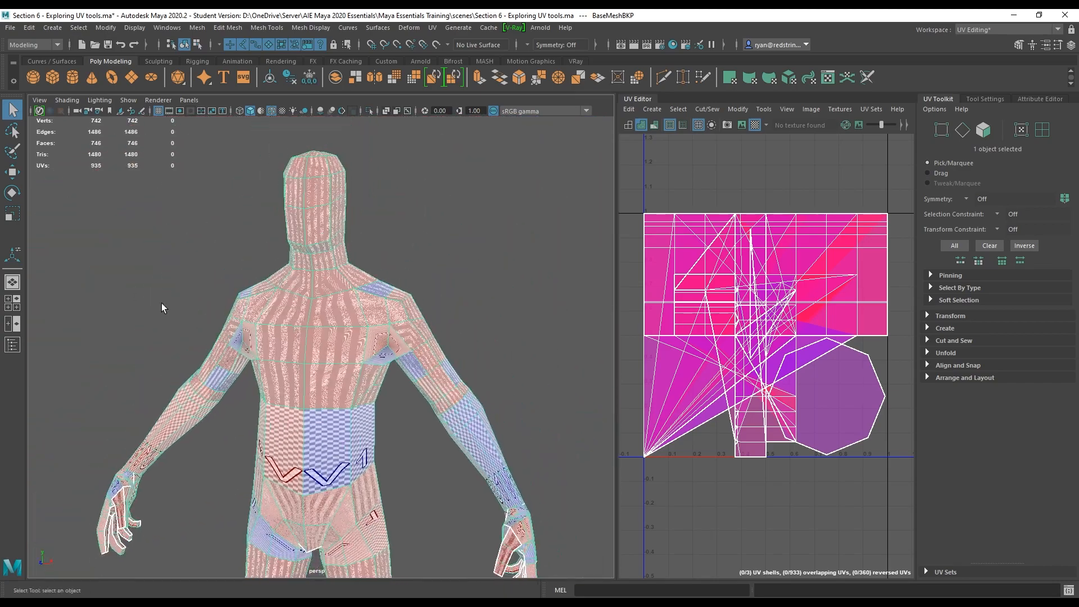
pyautogui.moveTo(205, 368)
pyautogui.keyDown('alt'); pyautogui.mouseDown()
pyautogui.moveTo(313, 378)
pyautogui.moveTo(439, 370)
pyautogui.moveTo(225, 368)
pyautogui.mouseUp(); pyautogui.keyUp('alt')
pyautogui.keyDown('alt'); pyautogui.moveTo(321, 370); pyautogui.dragTo(223, 310, button='right'); pyautogui.keyUp('alt')
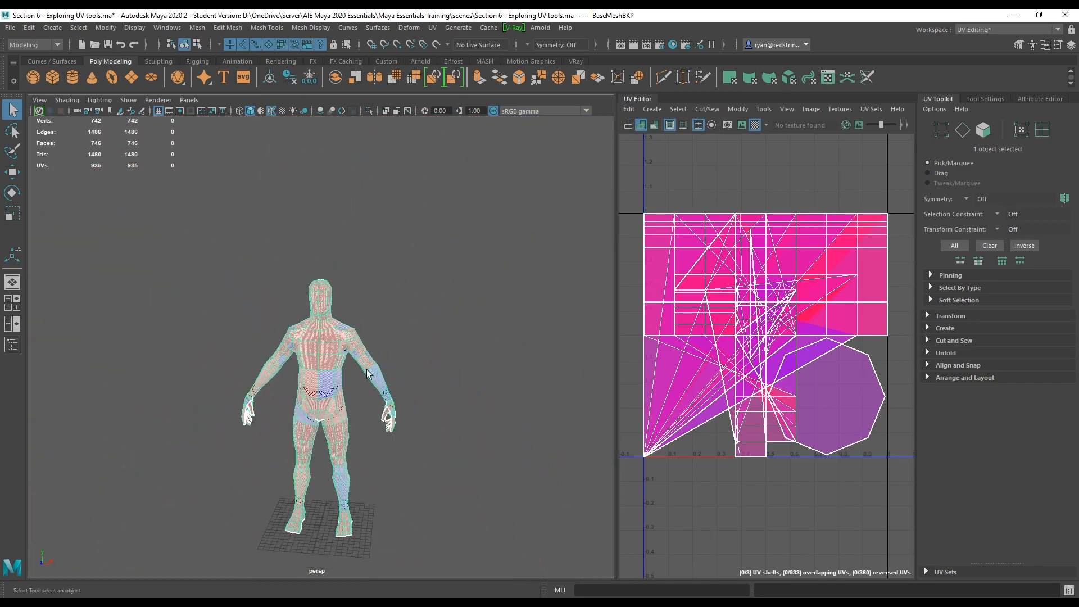
pyautogui.keyDown('alt'); pyautogui.moveTo(440, 407); pyautogui.dragTo(399, 406); pyautogui.keyUp('alt')
pyautogui.keyDown('alt'); pyautogui.moveTo(344, 365); pyautogui.dragTo(414, 370, button='middle'); pyautogui.keyUp('alt')
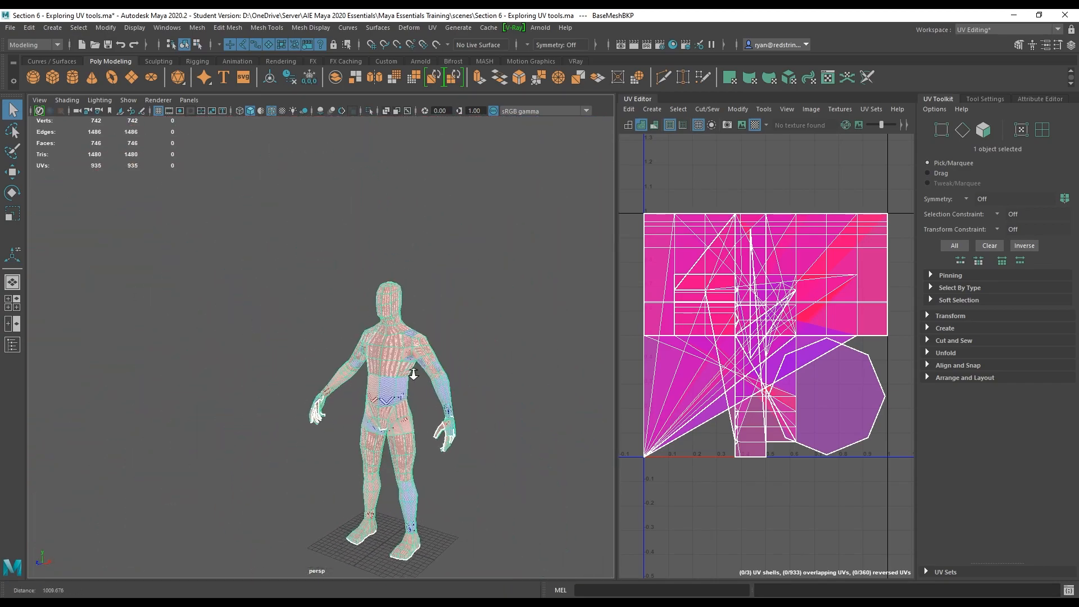
pyautogui.keyDown('alt'); pyautogui.moveTo(414, 370); pyautogui.dragTo(456, 409, button='right'); pyautogui.keyUp('alt')
pyautogui.keyDown('alt'); pyautogui.moveTo(452, 409); pyautogui.dragTo(375, 350, button='middle'); pyautogui.keyUp('alt')
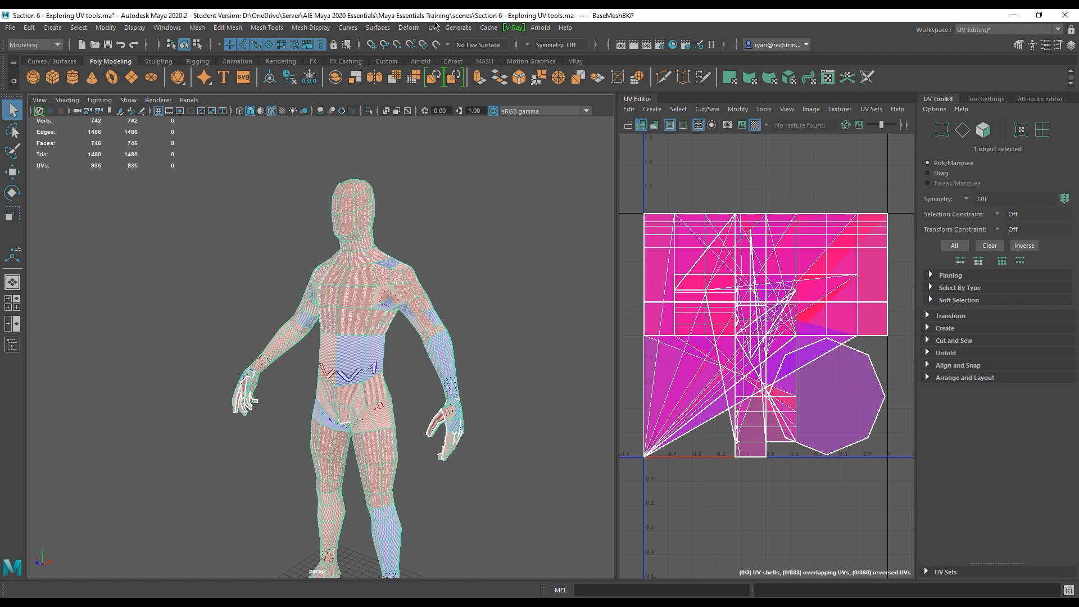
# Tear off the UV menu as a floating window and position it over the viewport.
pyautogui.click(433, 27)
pyautogui.click(433, 27)
pyautogui.click(447, 28)
pyautogui.moveTo(430, 26)
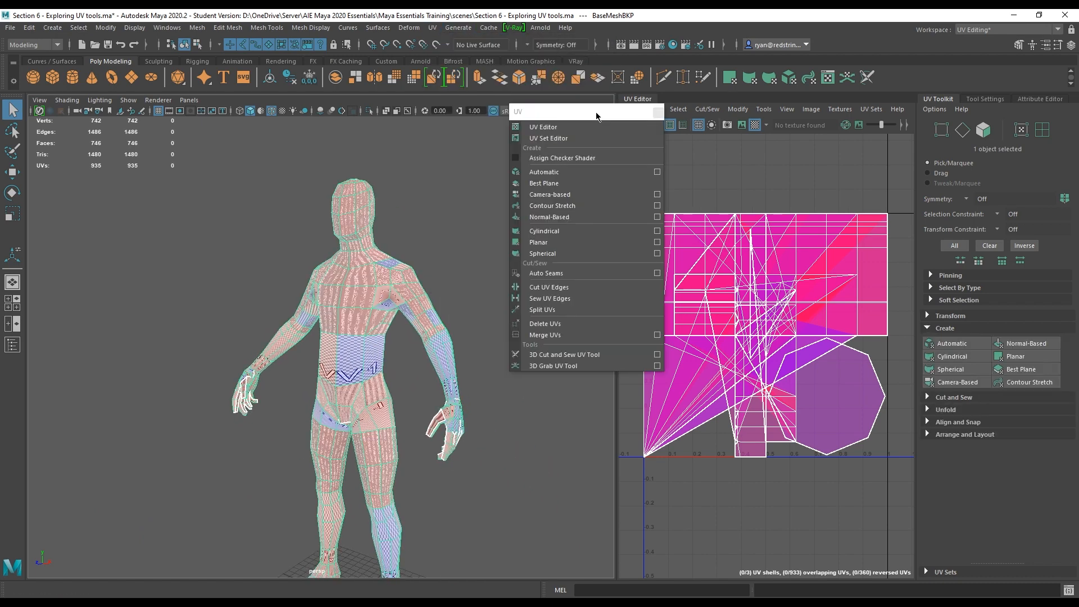
pyautogui.moveTo(578, 113); pyautogui.dragTo(522, 86)
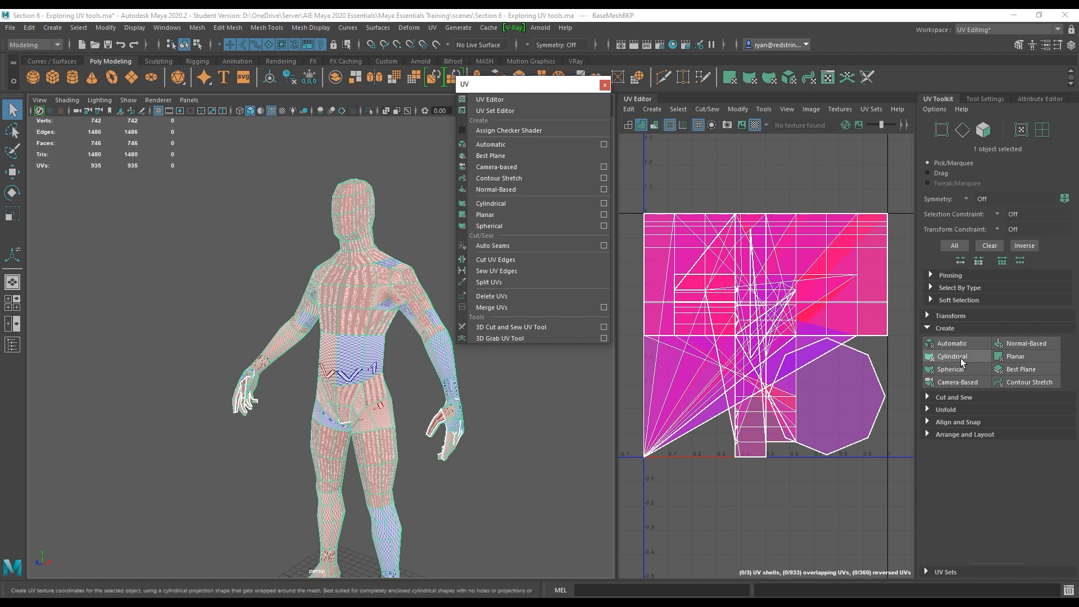
pyautogui.moveTo(506, 84); pyautogui.dragTo(626, 55)
# Apply a Cylindrical UV projection to the character mesh.
pyautogui.keyDown('alt'); pyautogui.moveTo(548, 298); pyautogui.dragTo(493, 243); pyautogui.keyUp('alt')
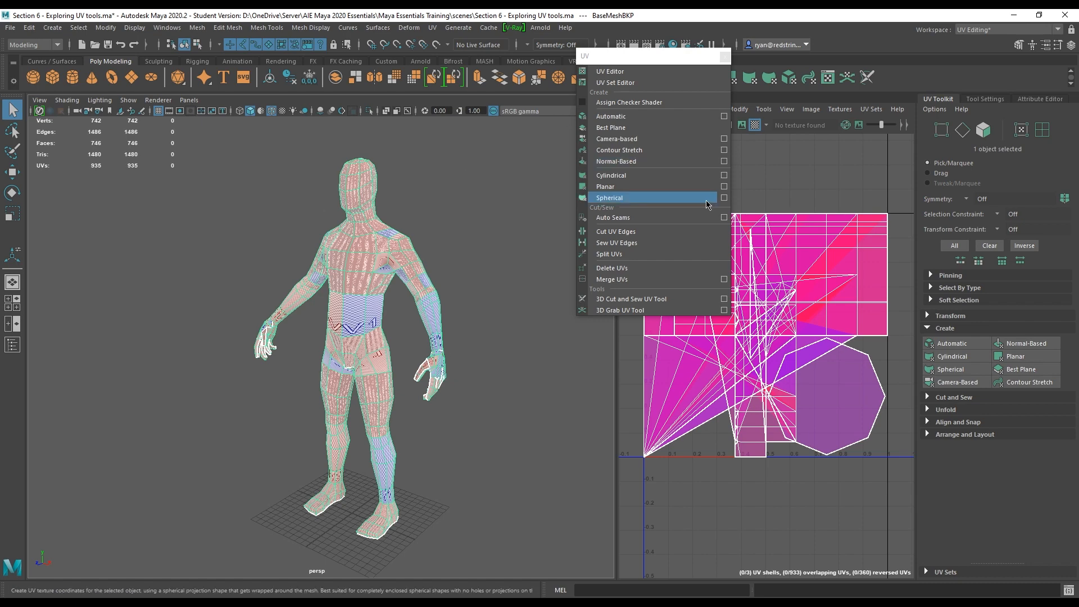
pyautogui.click(662, 176)
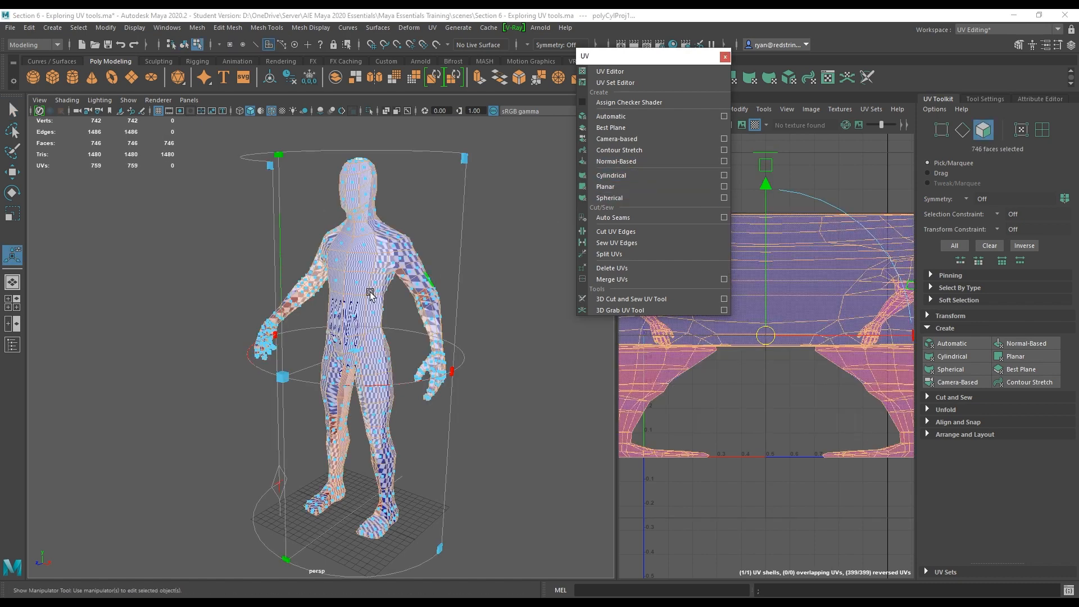
pyautogui.keyDown('alt'); pyautogui.moveTo(466, 323); pyautogui.dragTo(357, 260); pyautogui.keyUp('alt')
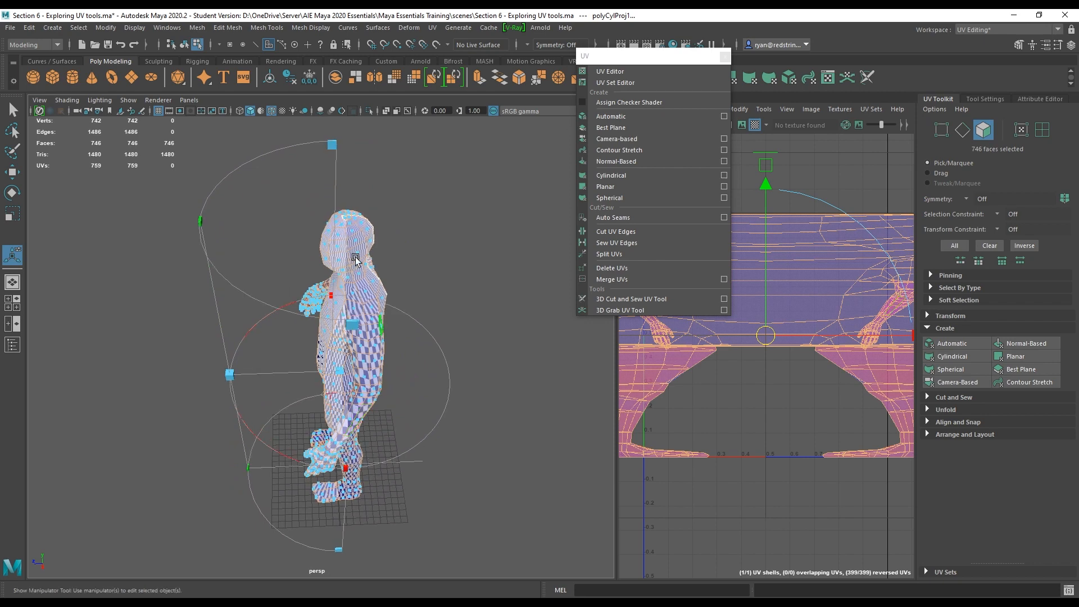
pyautogui.keyDown('alt'); pyautogui.moveTo(415, 329); pyautogui.dragTo(584, 473); pyautogui.keyUp('alt')
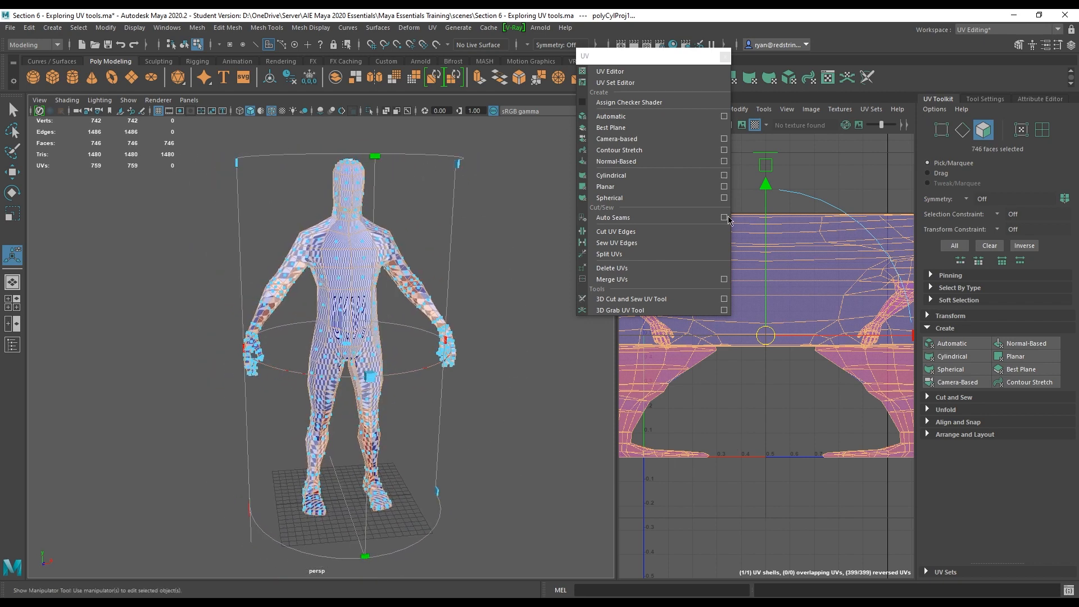
# Move the floating UV menu aside and inspect the cylindrical projection in the viewport and UV Editor.
pyautogui.moveTo(663, 56); pyautogui.dragTo(132, 115)
pyautogui.scroll(-3, 804, 336)
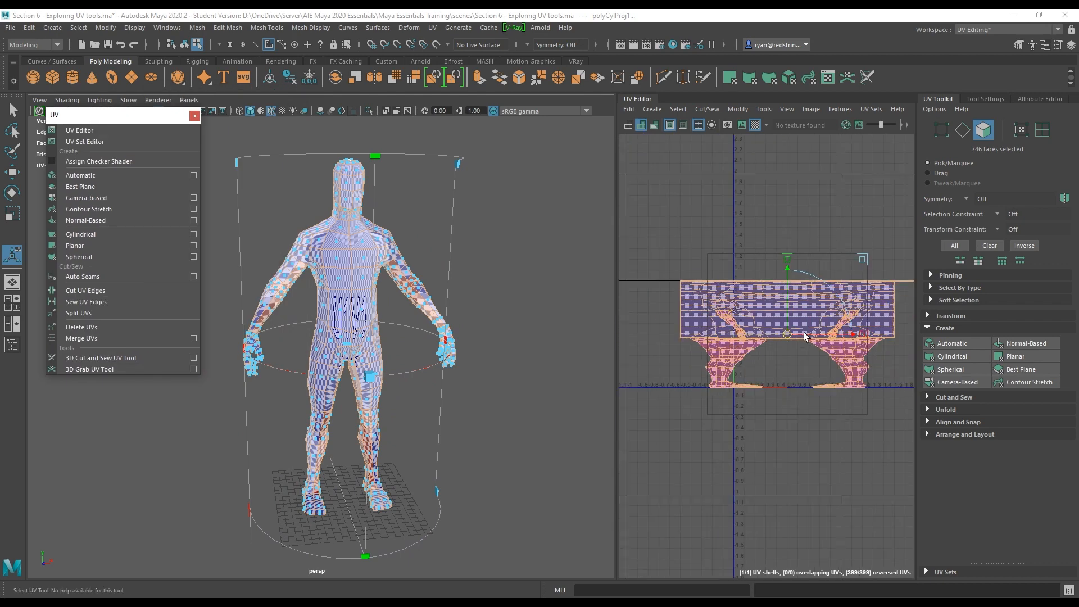
pyautogui.scroll(3, 805, 336)
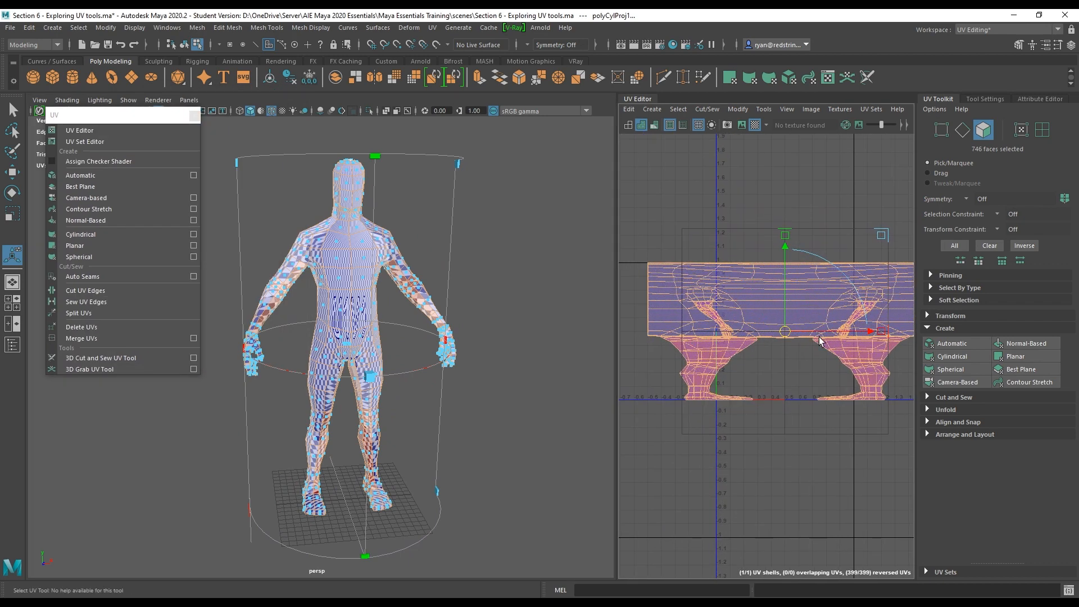
pyautogui.keyDown('alt'); pyautogui.moveTo(517, 285); pyautogui.dragTo(382, 304); pyautogui.keyUp('alt')
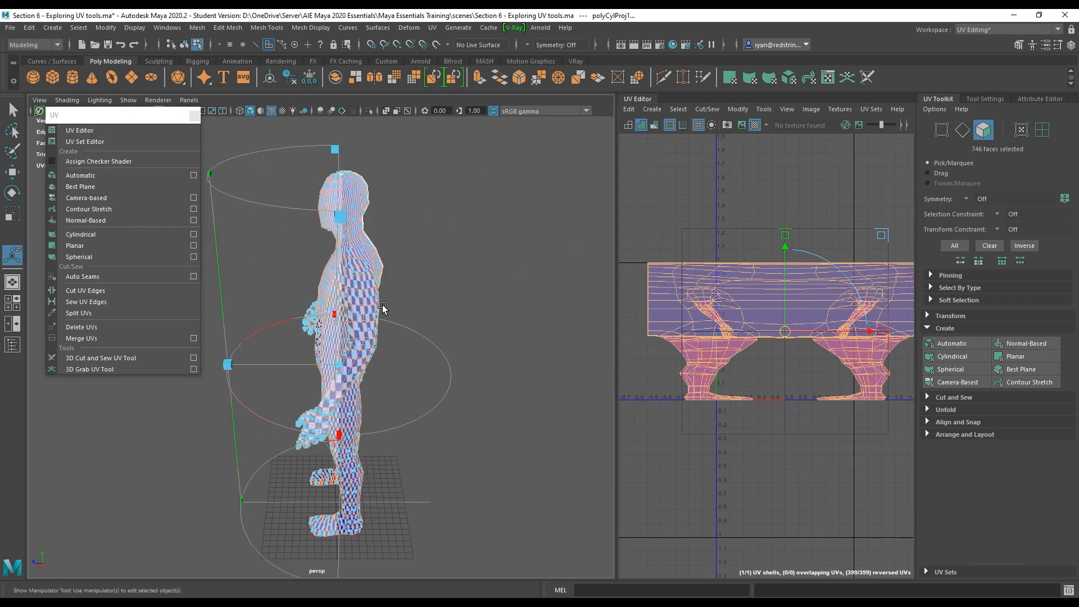
pyautogui.moveTo(338, 437); pyautogui.dragTo(224, 408)
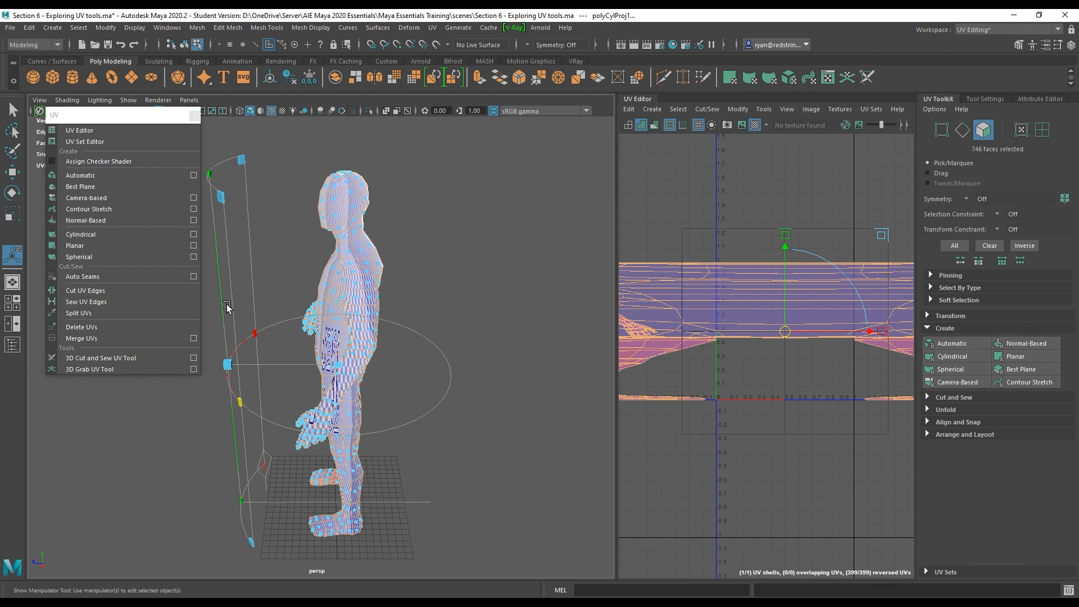
pyautogui.keyDown('alt'); pyautogui.moveTo(241, 264); pyautogui.dragTo(427, 236); pyautogui.keyUp('alt')
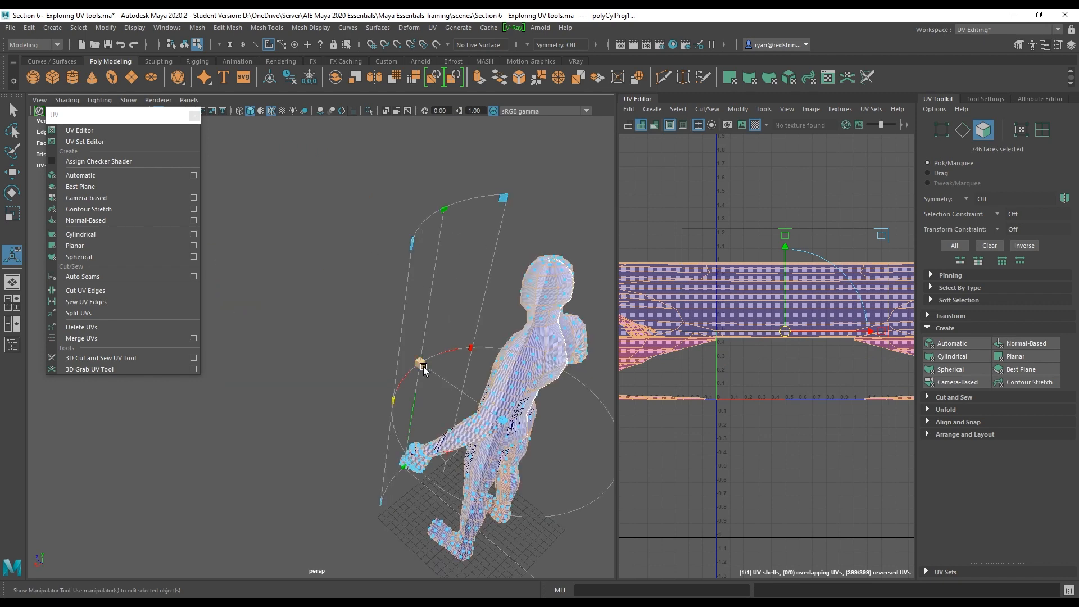
pyautogui.keyDown('alt'); pyautogui.moveTo(421, 361); pyautogui.dragTo(509, 312); pyautogui.keyUp('alt')
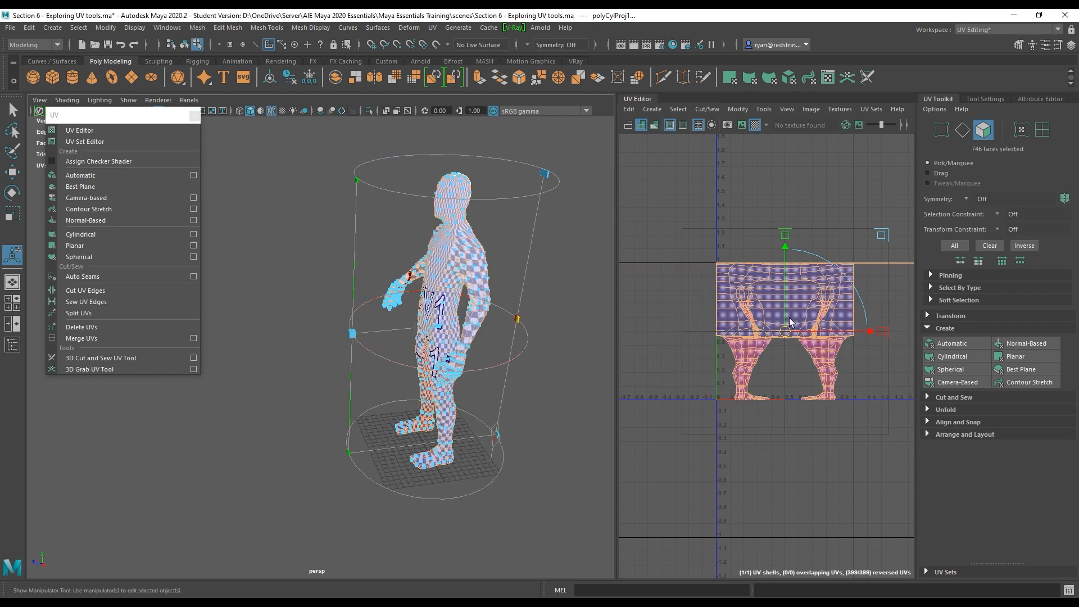
pyautogui.scroll(5, 790, 322)
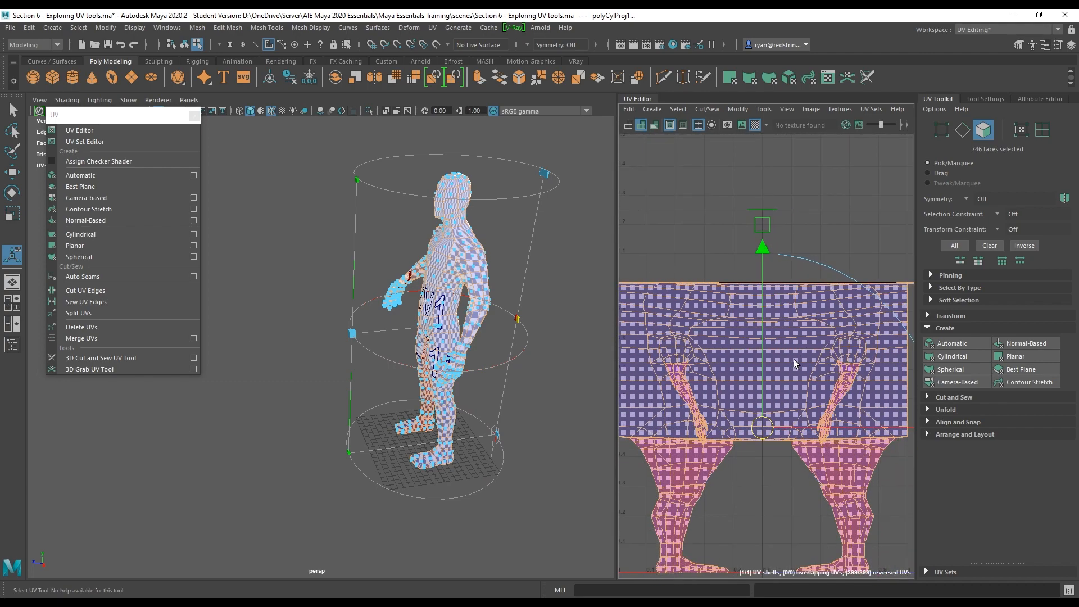
pyautogui.keyDown('alt'); pyautogui.moveTo(795, 364); pyautogui.dragTo(799, 316, button='middle'); pyautogui.keyUp('alt')
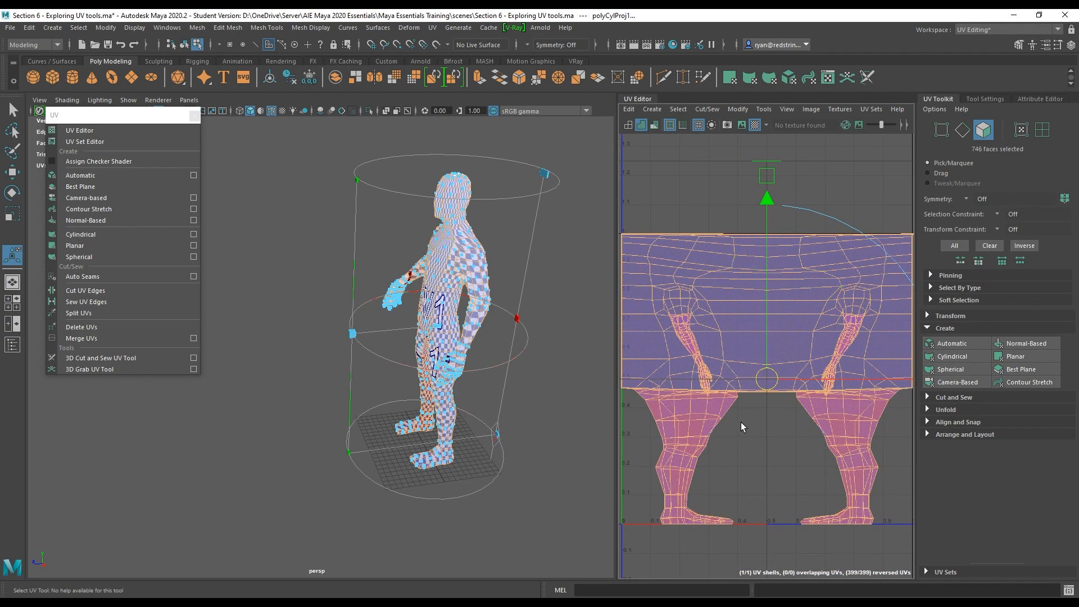
# Undo the cylindrical projection.
pyautogui.hotkey('ctrl', 'z')
pyautogui.hotkey('ctrl', 'z')
pyautogui.hotkey('ctrl', 'z')
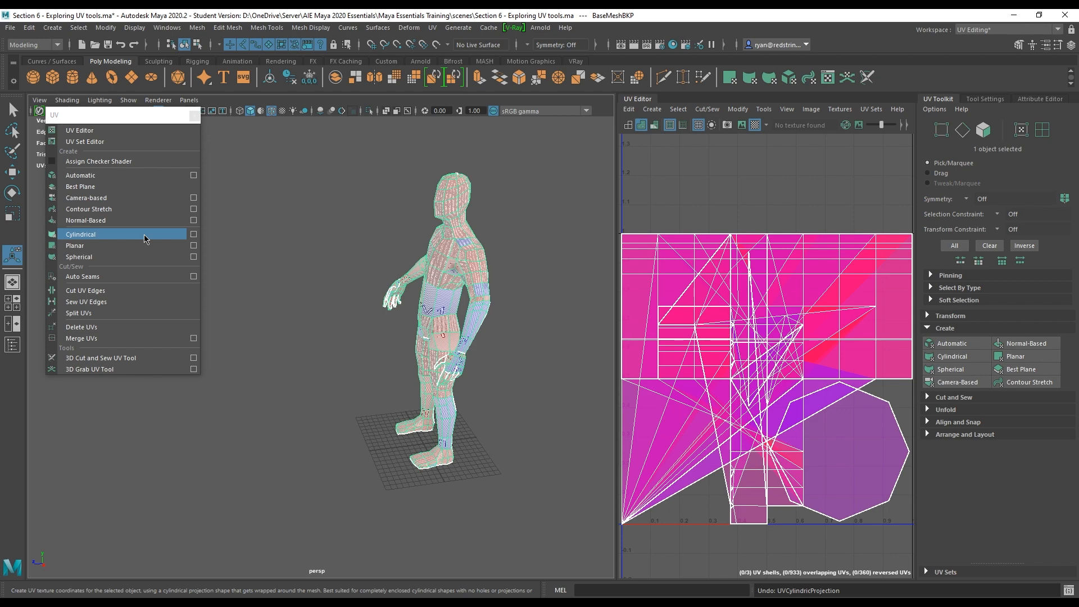
# Apply a Planar UV projection to the character mesh.
pyautogui.click(75, 245)
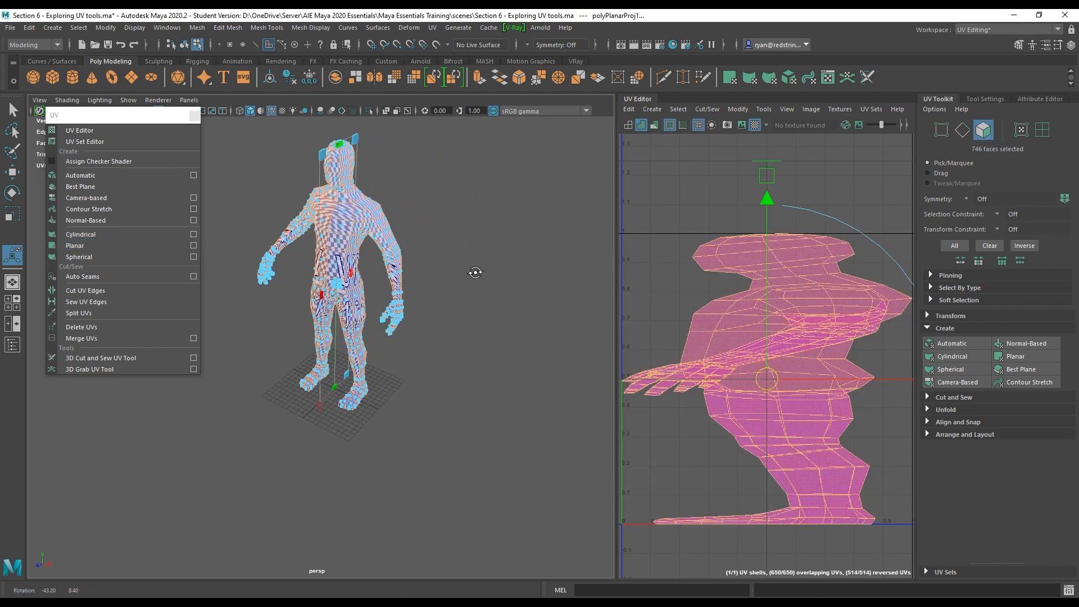
pyautogui.keyDown('alt'); pyautogui.moveTo(322, 232); pyautogui.dragTo(371, 279, button='middle'); pyautogui.keyUp('alt')
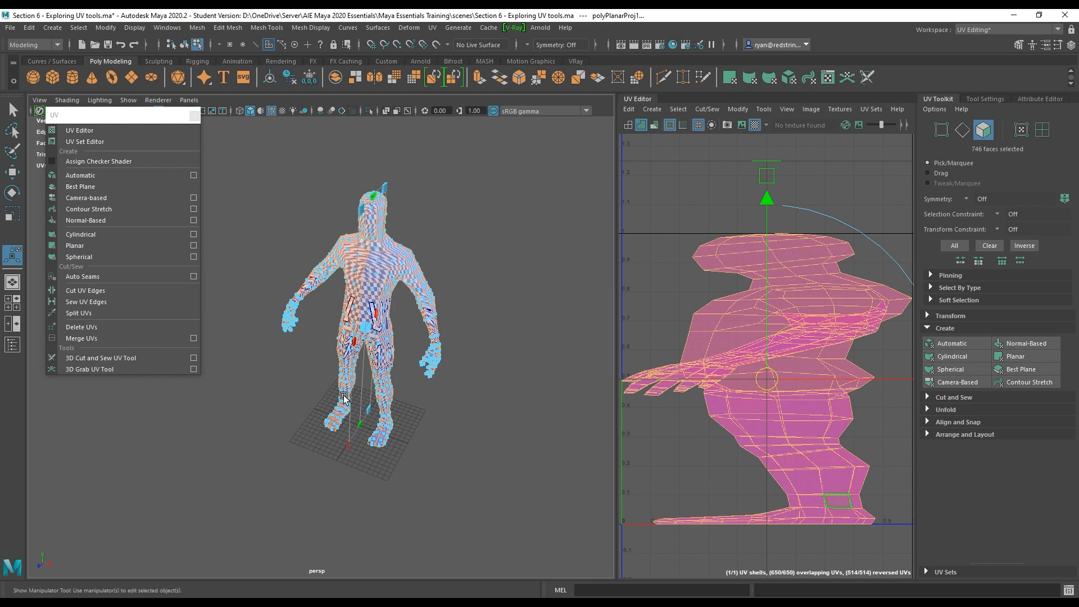
pyautogui.keyDown('alt'); pyautogui.moveTo(359, 415); pyautogui.dragTo(489, 360); pyautogui.keyUp('alt')
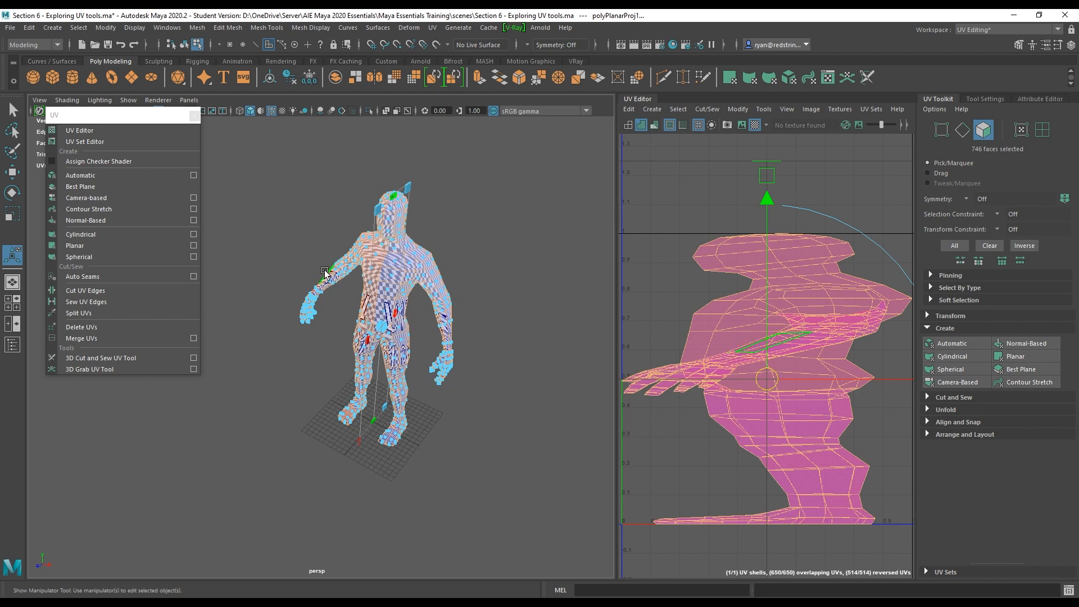
pyautogui.hotkey('ctrl', 'z')
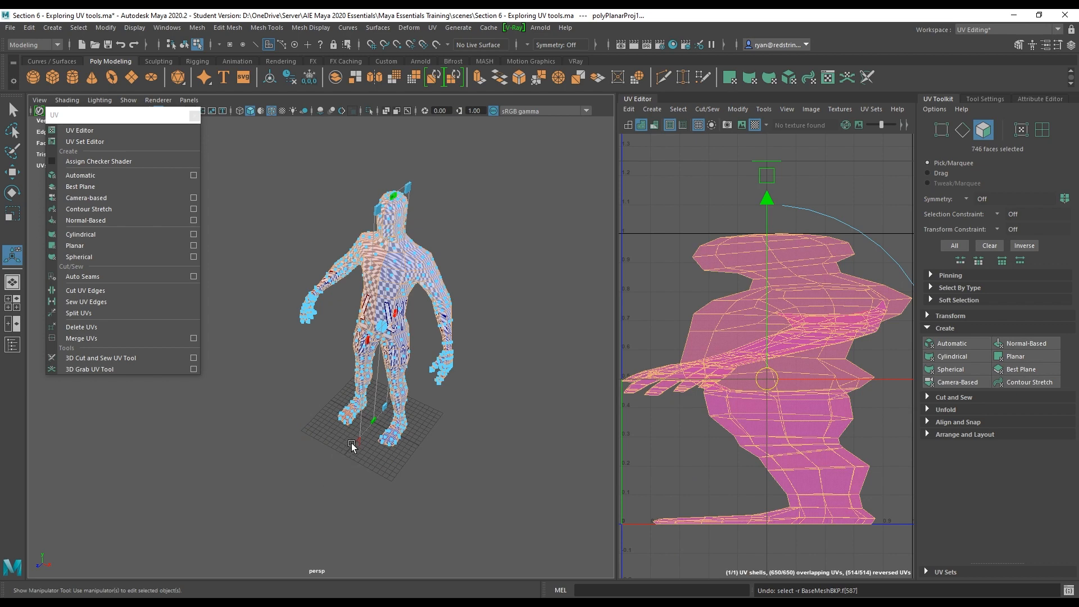
# Try moving and rotating the planar projection manipulator, then undo the planar projection.
pyautogui.moveTo(355, 447); pyautogui.dragTo(534, 384)
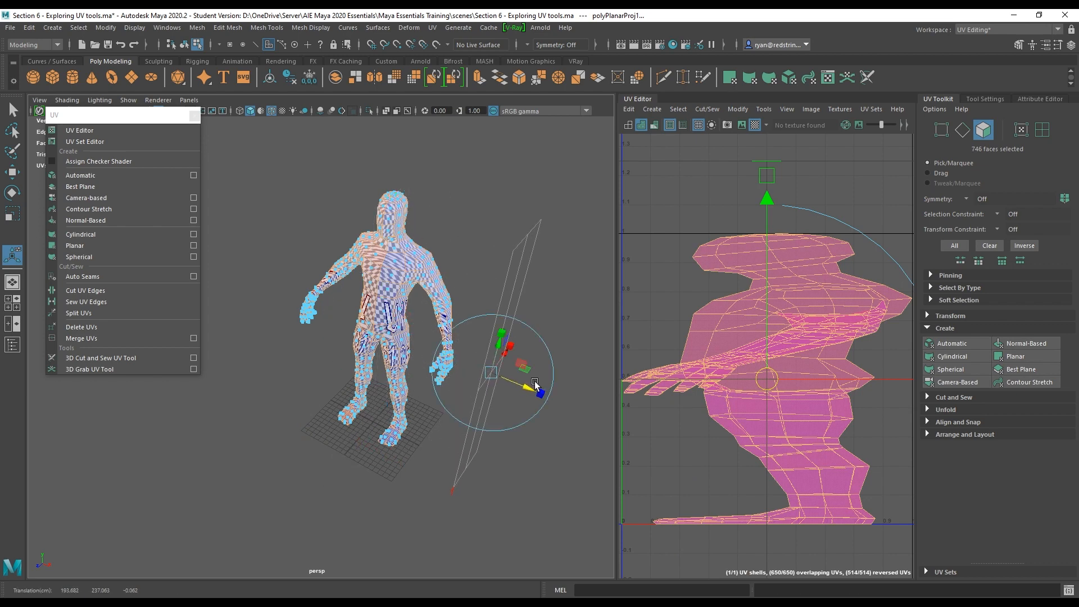
pyautogui.click(548, 347)
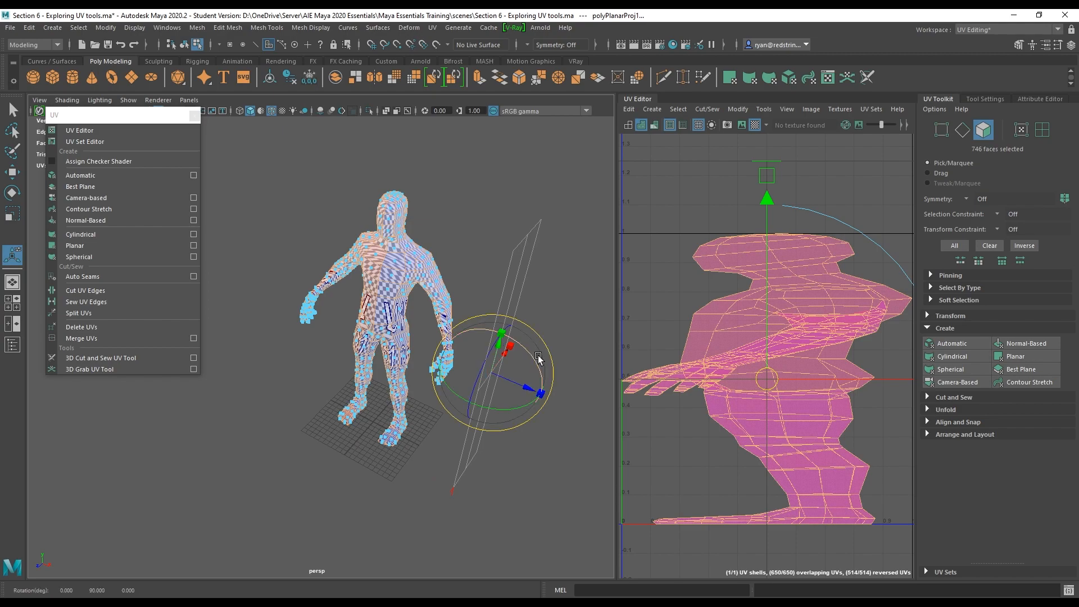
pyautogui.moveTo(535, 356); pyautogui.dragTo(540, 285)
pyautogui.hotkey('ctrl', 'z')
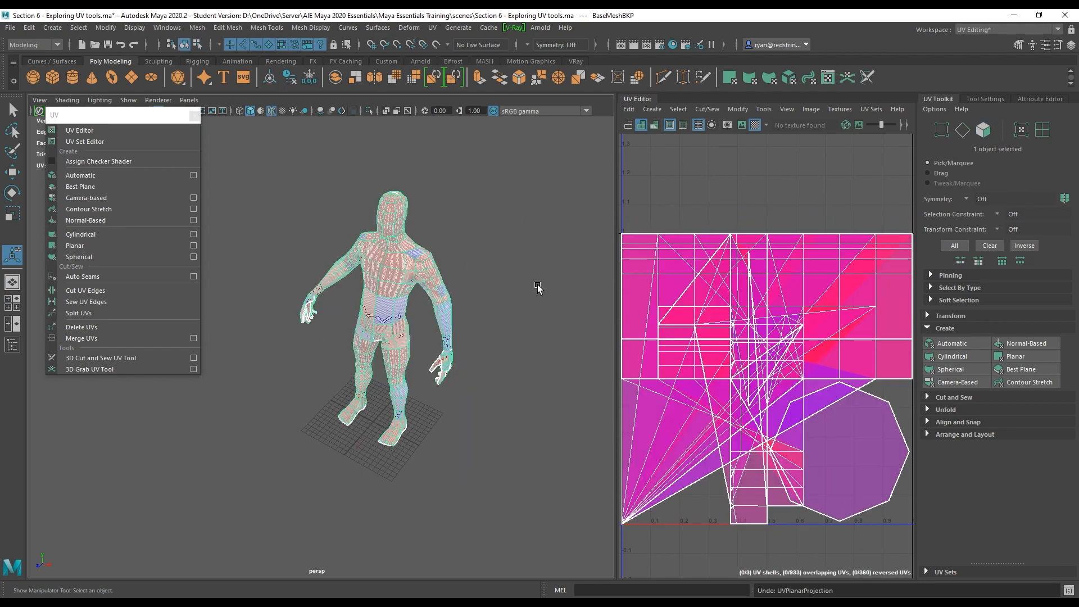
# Apply a Spherical UV projection to the character mesh and inspect it from several angles.
pyautogui.click(129, 257)
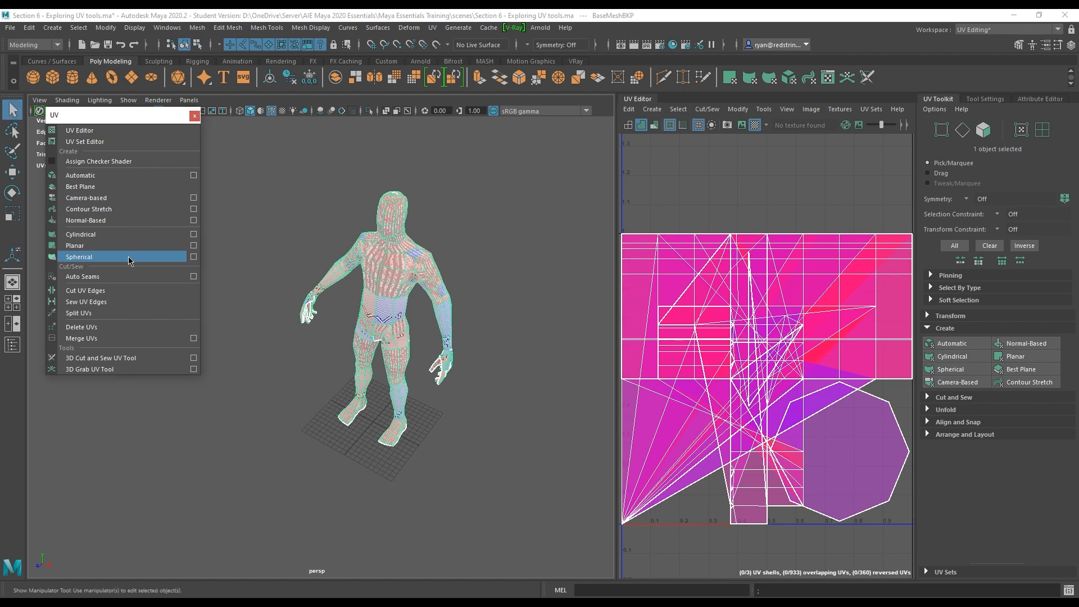
pyautogui.keyDown('alt'); pyautogui.moveTo(499, 354); pyautogui.dragTo(401, 333); pyautogui.keyUp('alt')
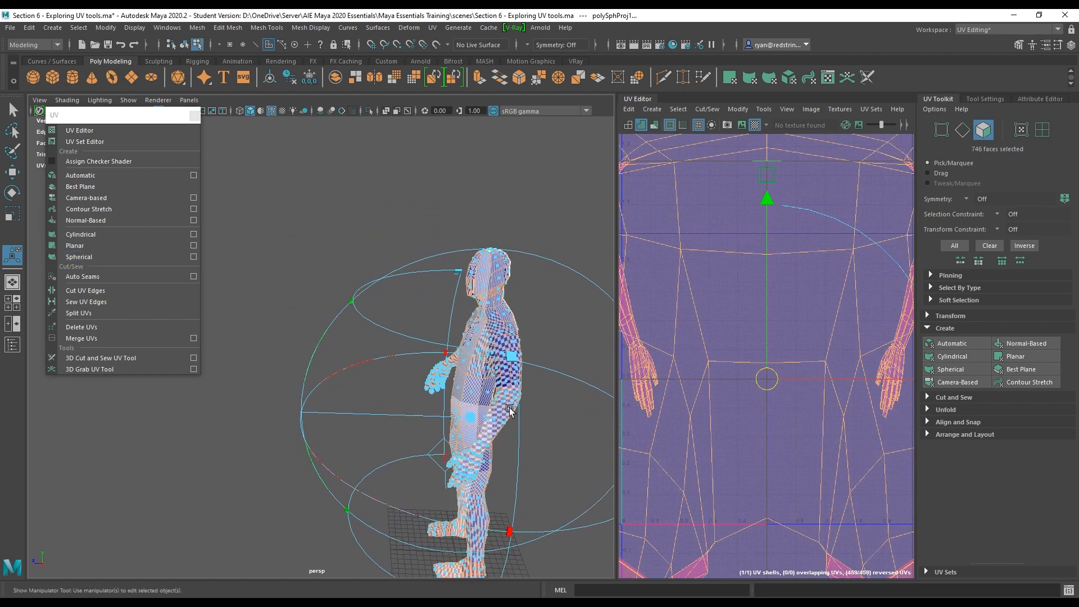
pyautogui.keyDown('alt'); pyautogui.moveTo(508, 410); pyautogui.dragTo(459, 361, button='middle'); pyautogui.keyUp('alt')
pyautogui.keyDown('alt'); pyautogui.moveTo(517, 405); pyautogui.dragTo(440, 357, button='right'); pyautogui.keyUp('alt')
pyautogui.keyDown('alt'); pyautogui.moveTo(440, 357); pyautogui.dragTo(449, 277); pyautogui.keyUp('alt')
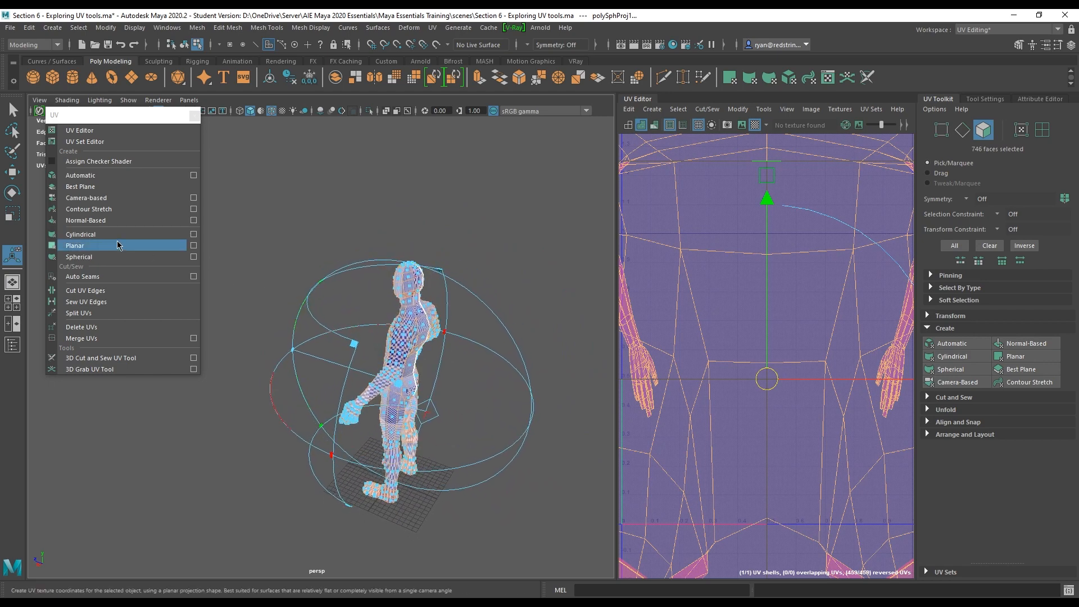
# Inspect the spherical projection's UV layout from the side, then undo the spherical projection.
pyautogui.moveTo(354, 347); pyautogui.dragTo(430, 354)
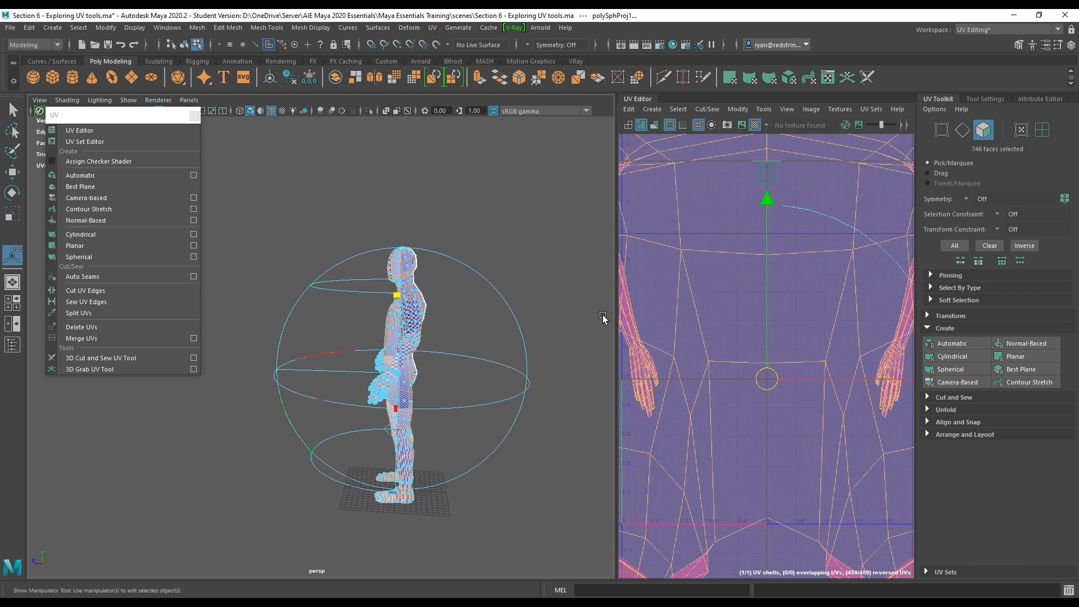
pyautogui.scroll(-6, 699, 307)
pyautogui.keyDown('alt'); pyautogui.moveTo(699, 307); pyautogui.dragTo(728, 339, button='middle'); pyautogui.keyUp('alt')
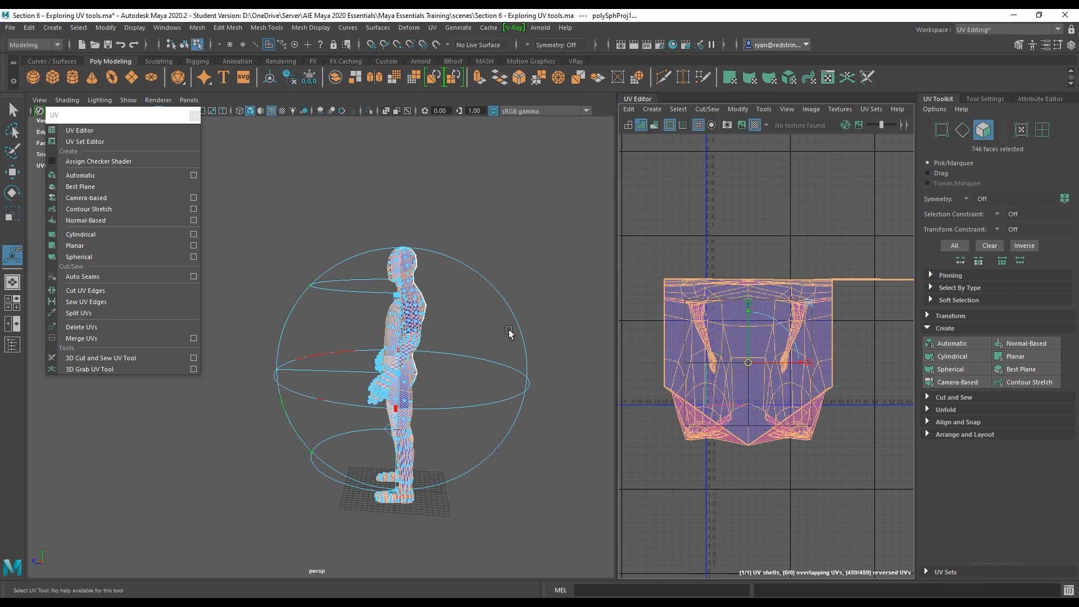
pyautogui.keyDown('alt'); pyautogui.moveTo(303, 310); pyautogui.dragTo(394, 327); pyautogui.keyUp('alt')
pyautogui.hotkey('ctrl', 'z')
pyautogui.moveTo(90, 109); pyautogui.dragTo(122, 123)
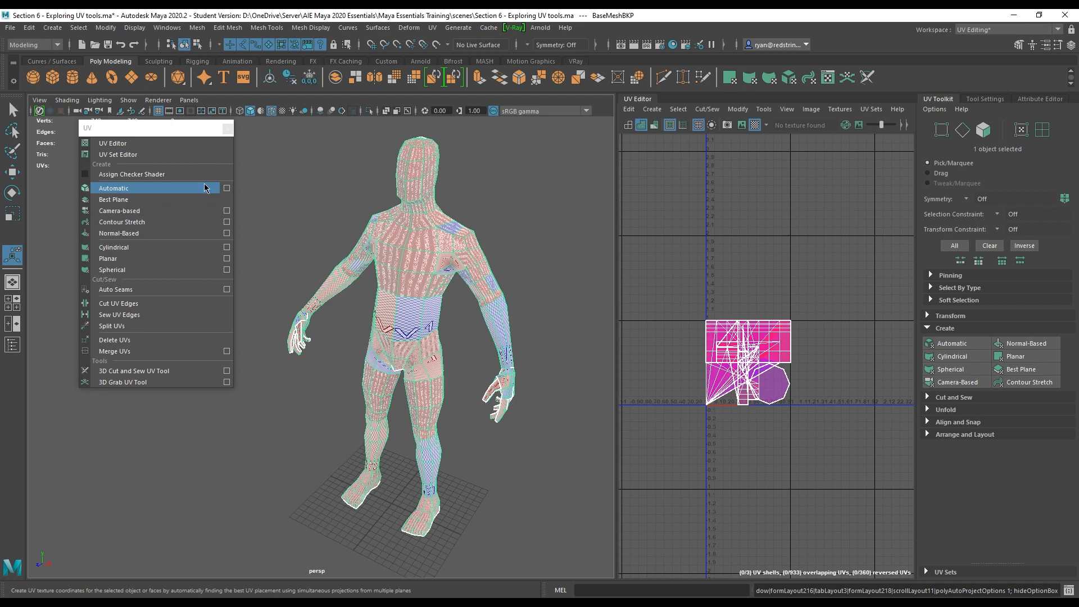
# Apply an Automatic UV projection to the character mesh with Planes set to 6.
pyautogui.click(226, 189)
pyautogui.click(533, 107)
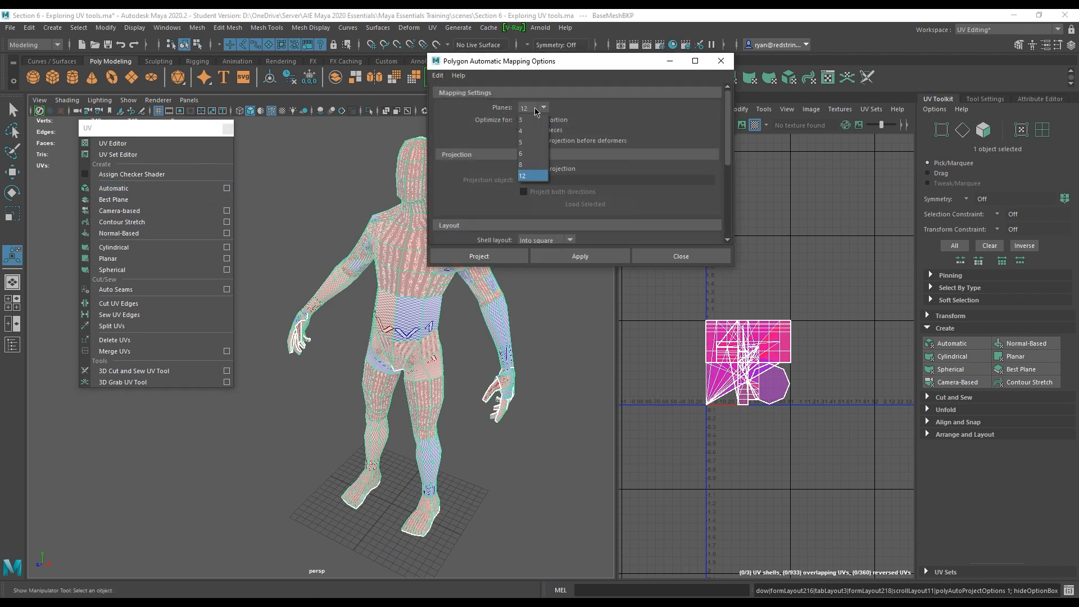
pyautogui.click(532, 153)
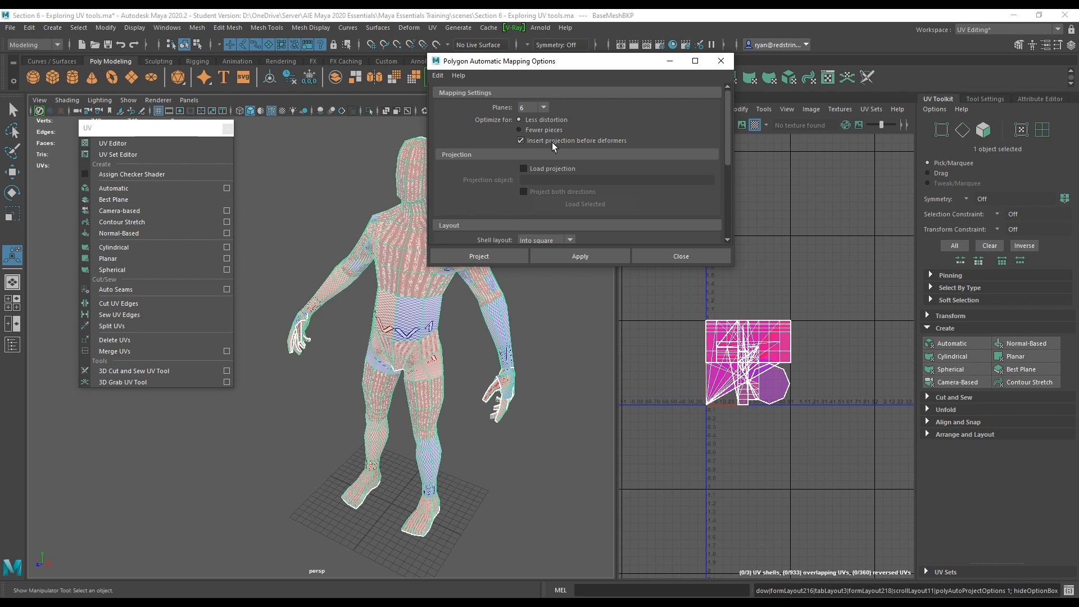
pyautogui.click(497, 256)
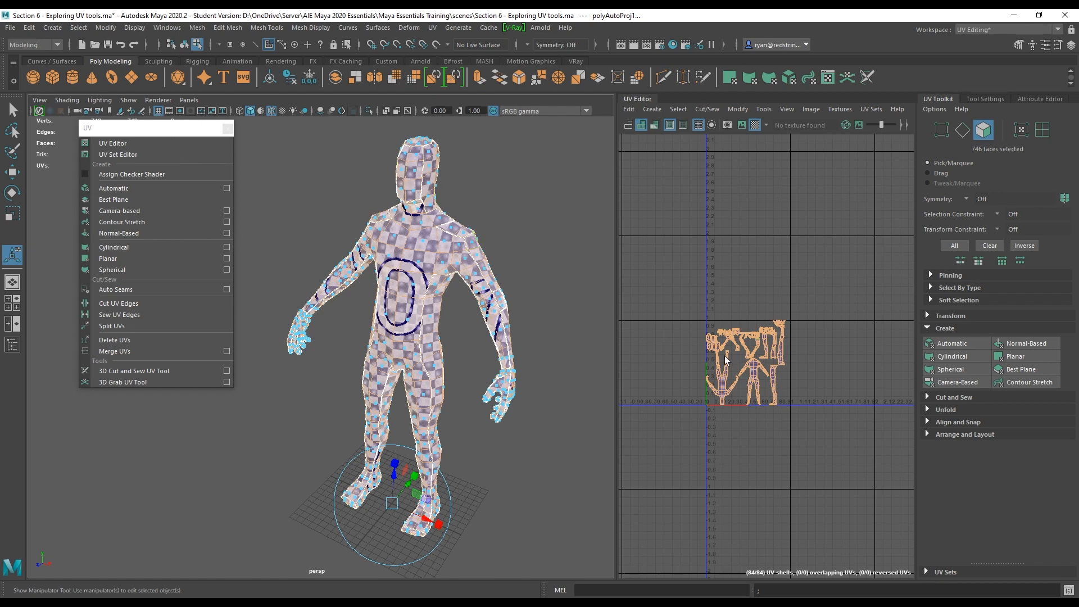
# Examine the automatic UV shells in the UV Editor, then undo the automatic projection.
pyautogui.scroll(6, 725, 360)
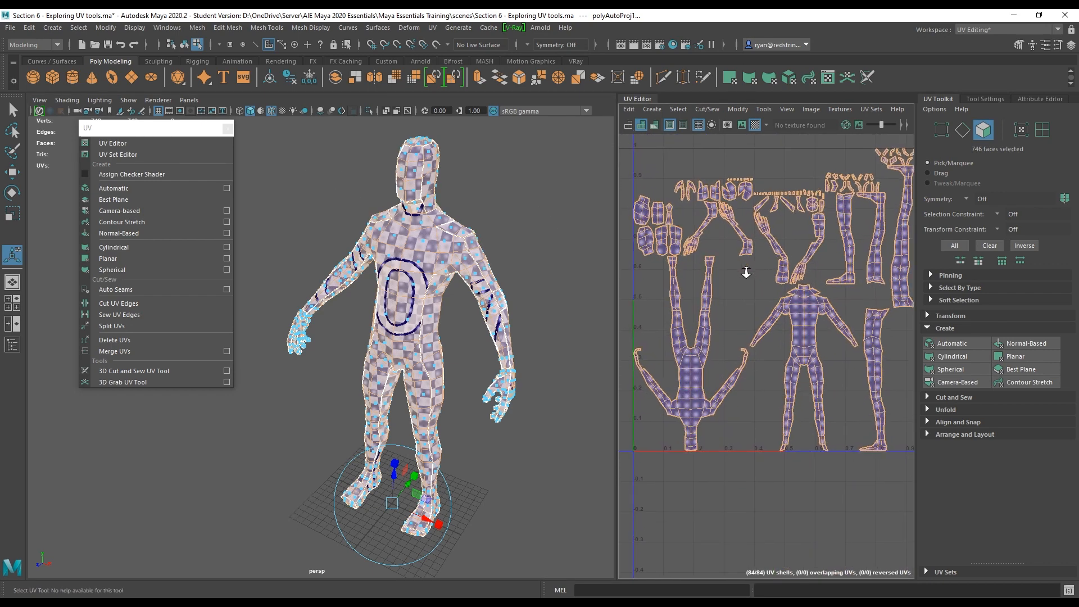
pyautogui.scroll(2, 776, 304)
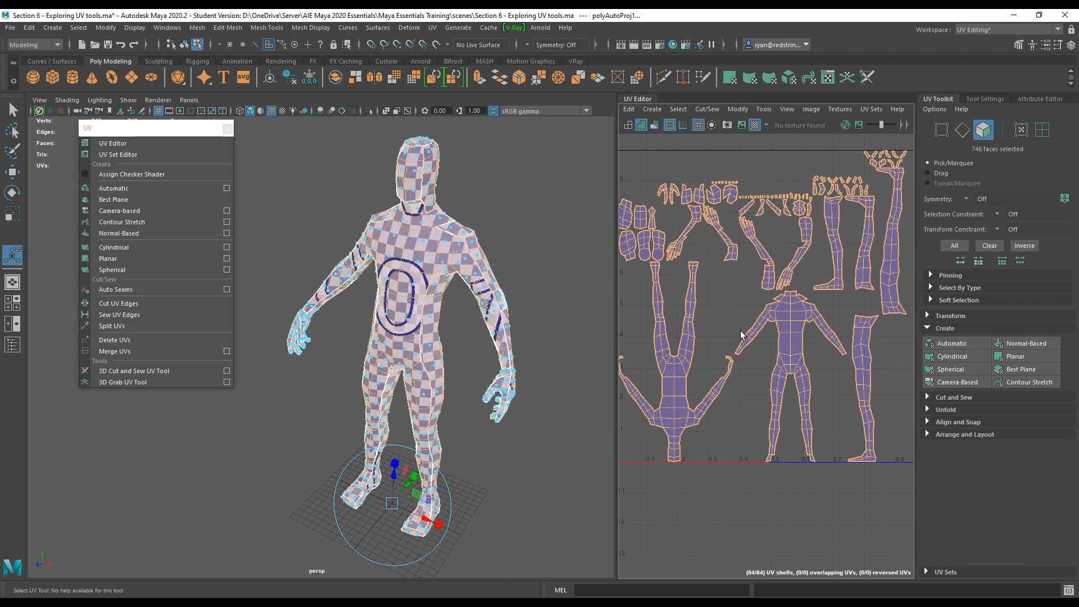
pyautogui.click(514, 196)
pyautogui.scroll(-3, 794, 299)
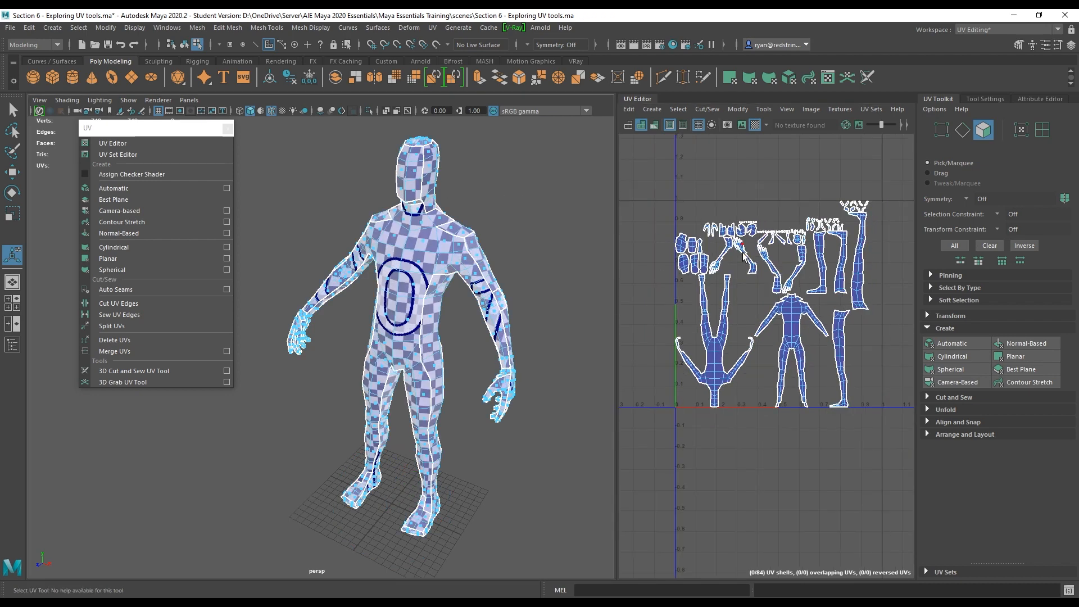
pyautogui.hotkey('ctrl', 'z')
pyautogui.hotkey('ctrl', 'z')
pyautogui.hotkey('ctrl', 'z')
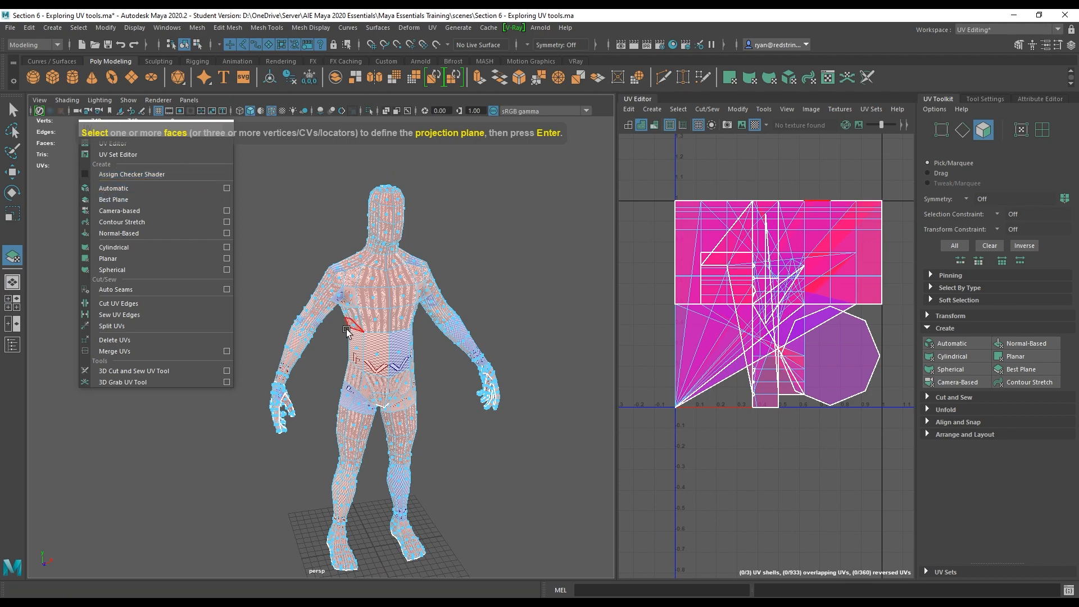
# Apply a Best Plane projection defined by a few selected faces on the character's waist.
pyautogui.keyDown('alt'); pyautogui.moveTo(354, 329); pyautogui.dragTo(422, 308); pyautogui.keyUp('alt')
pyautogui.keyDown('alt'); pyautogui.moveTo(423, 308); pyautogui.dragTo(488, 293, button='middle'); pyautogui.keyUp('alt')
pyautogui.keyDown('alt'); pyautogui.moveTo(488, 292); pyautogui.dragTo(395, 288); pyautogui.keyUp('alt')
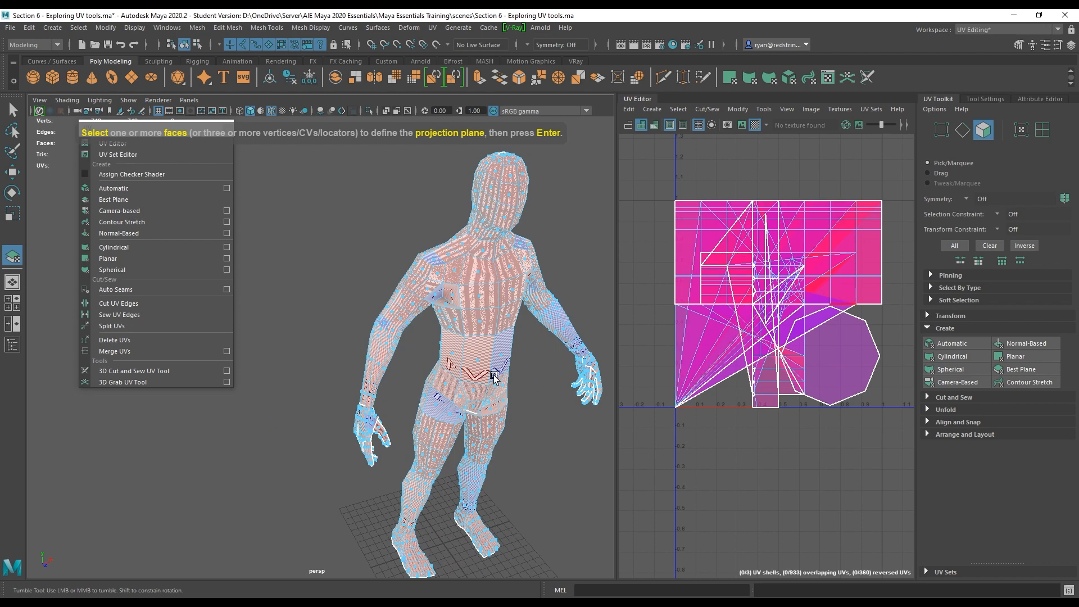
pyautogui.keyDown('alt'); pyautogui.moveTo(495, 374); pyautogui.dragTo(466, 350); pyautogui.keyUp('alt')
pyautogui.keyDown('alt'); pyautogui.moveTo(470, 361); pyautogui.dragTo(438, 341, button='middle'); pyautogui.keyUp('alt')
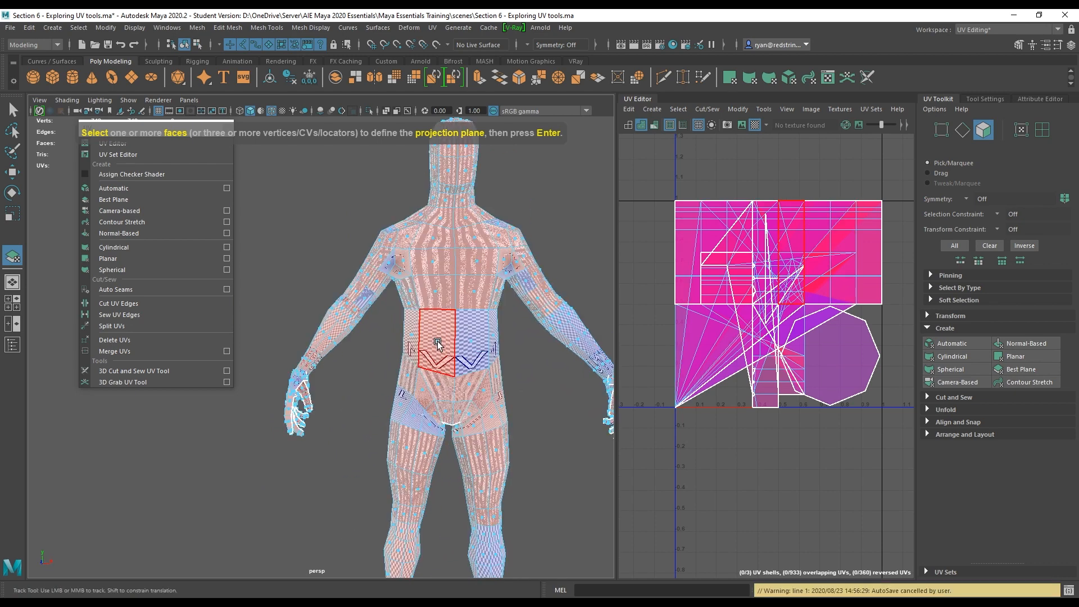
pyautogui.click(474, 341)
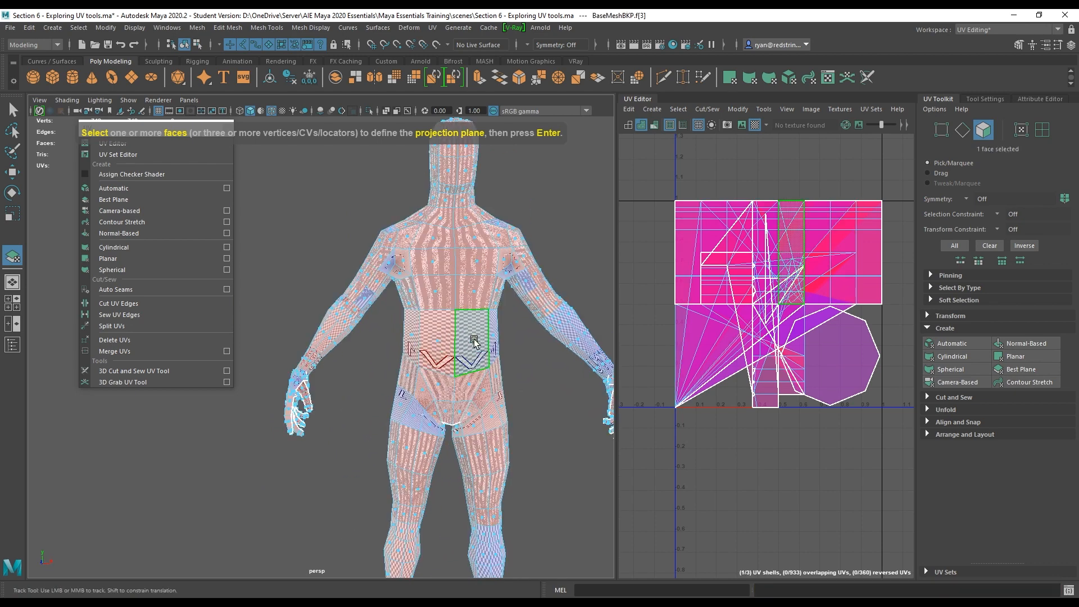
pyautogui.keyDown('shift'); pyautogui.click(438, 343); pyautogui.keyUp('shift')
pyautogui.click(477, 350)
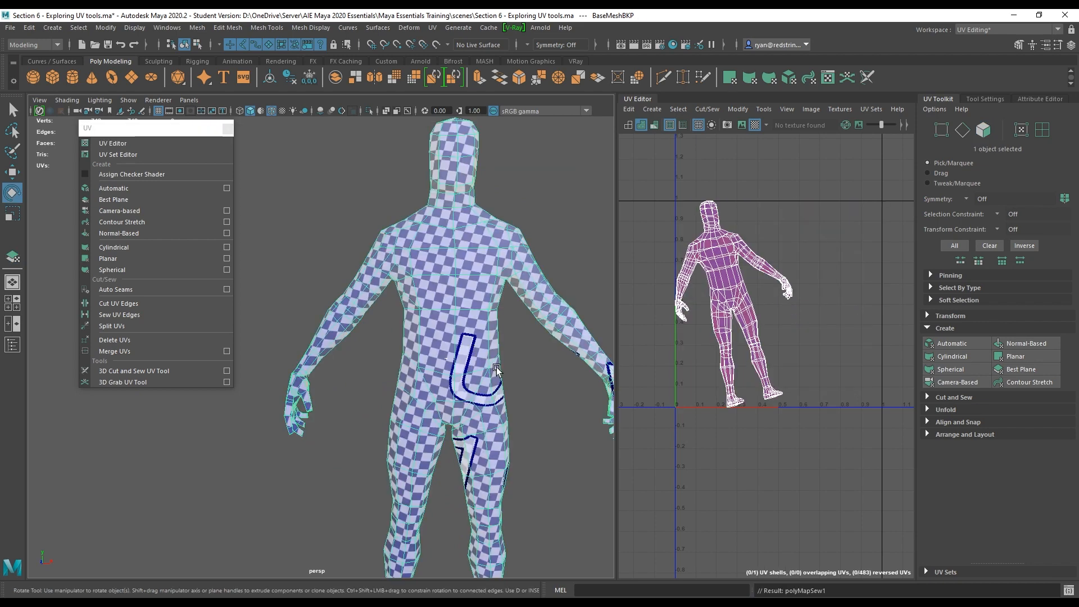
pyautogui.keyDown('alt'); pyautogui.moveTo(497, 366); pyautogui.dragTo(459, 367, button='right'); pyautogui.keyUp('alt')
pyautogui.keyDown('alt'); pyautogui.moveTo(420, 345); pyautogui.dragTo(394, 343); pyautogui.keyUp('alt')
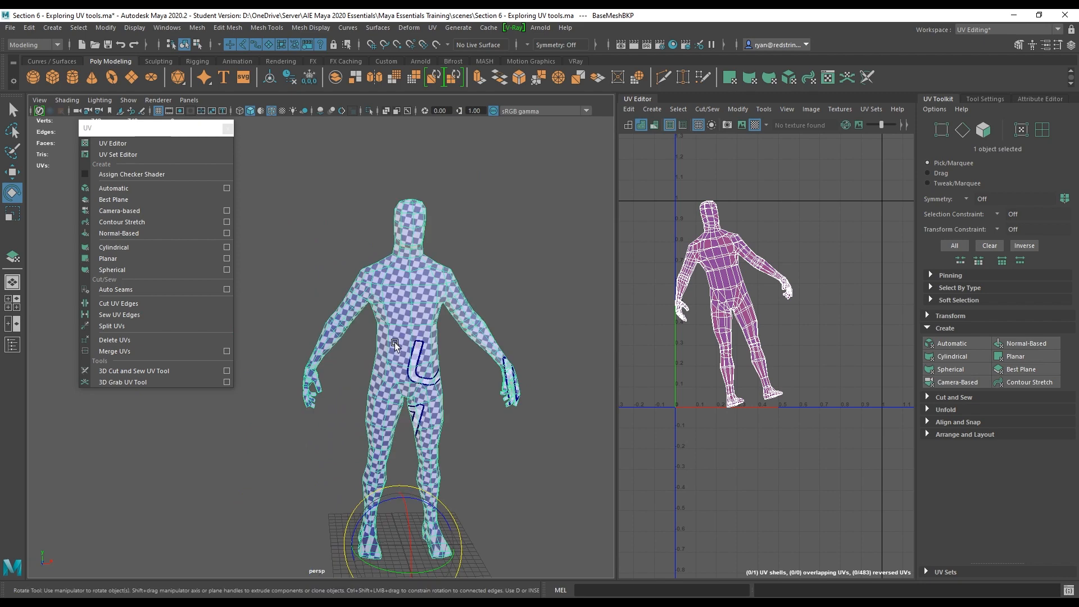
# Examine the best-plane UV layout in the UV Editor, then undo the best plane projection.
pyautogui.keyDown('alt'); pyautogui.moveTo(762, 251); pyautogui.dragTo(835, 363, button='right'); pyautogui.keyUp('alt')
pyautogui.keyDown('alt'); pyautogui.moveTo(688, 288); pyautogui.dragTo(763, 302, button='middle'); pyautogui.keyUp('alt')
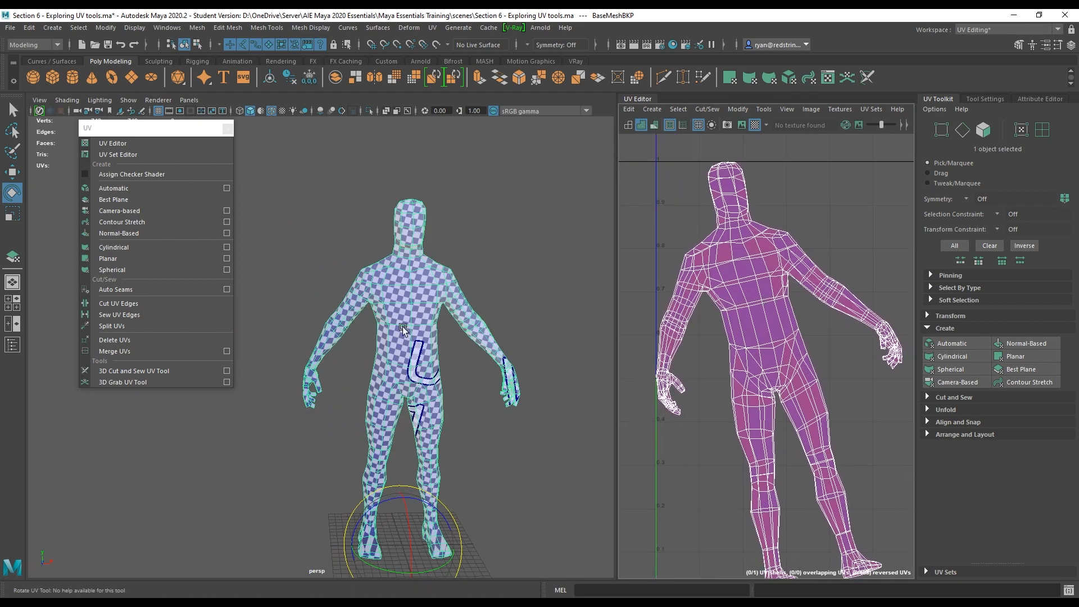
pyautogui.keyDown('alt'); pyautogui.moveTo(477, 349); pyautogui.dragTo(484, 342); pyautogui.keyUp('alt')
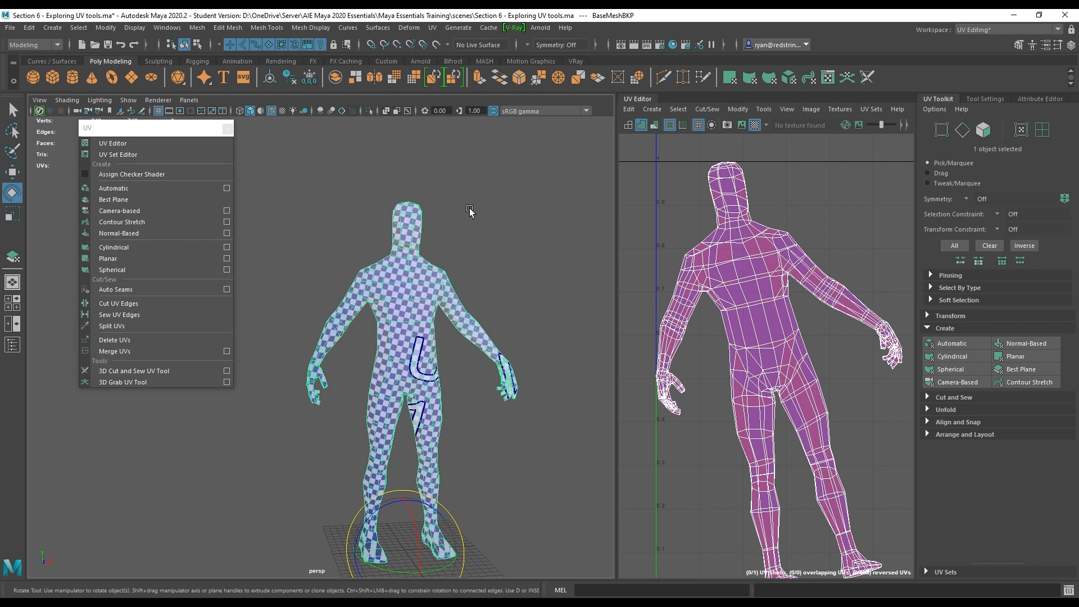
pyautogui.hotkey('ctrl', 'z')
pyautogui.click(510, 200)
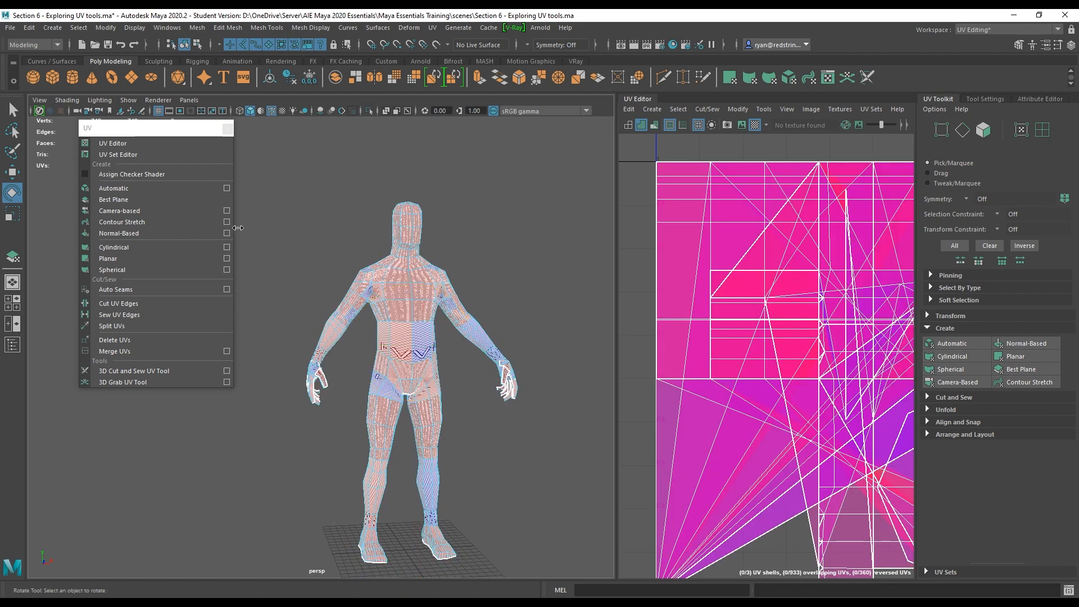
# Apply a Camera-based UV projection to the whole character mesh and frame its UVs.
pyautogui.moveTo(400, 274); pyautogui.dragTo(443, 259, button='right')
pyautogui.click(410, 279)
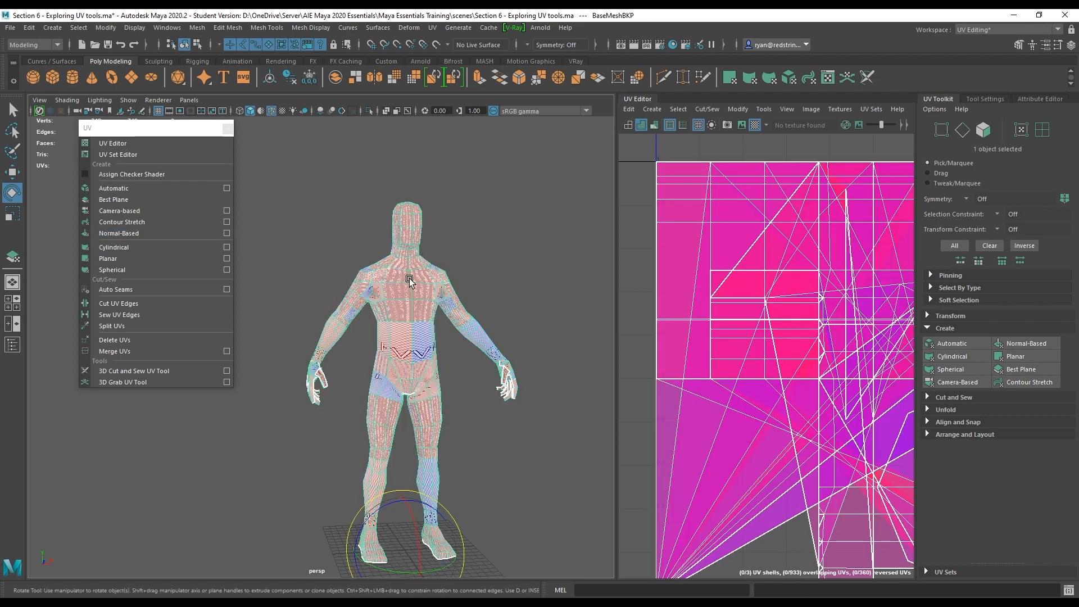
pyautogui.click(118, 211)
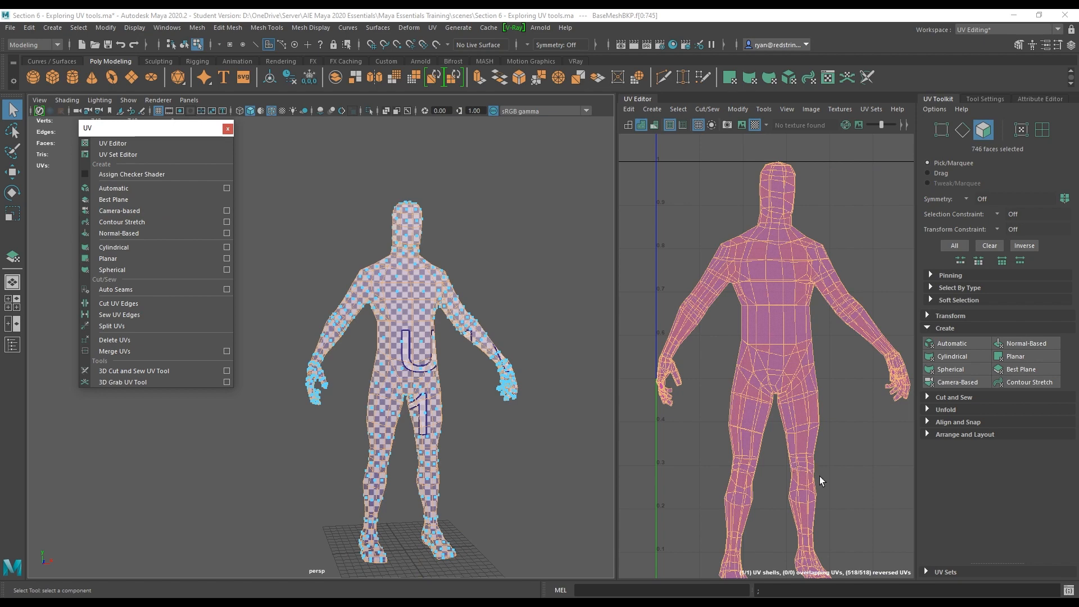
pyautogui.press('f')
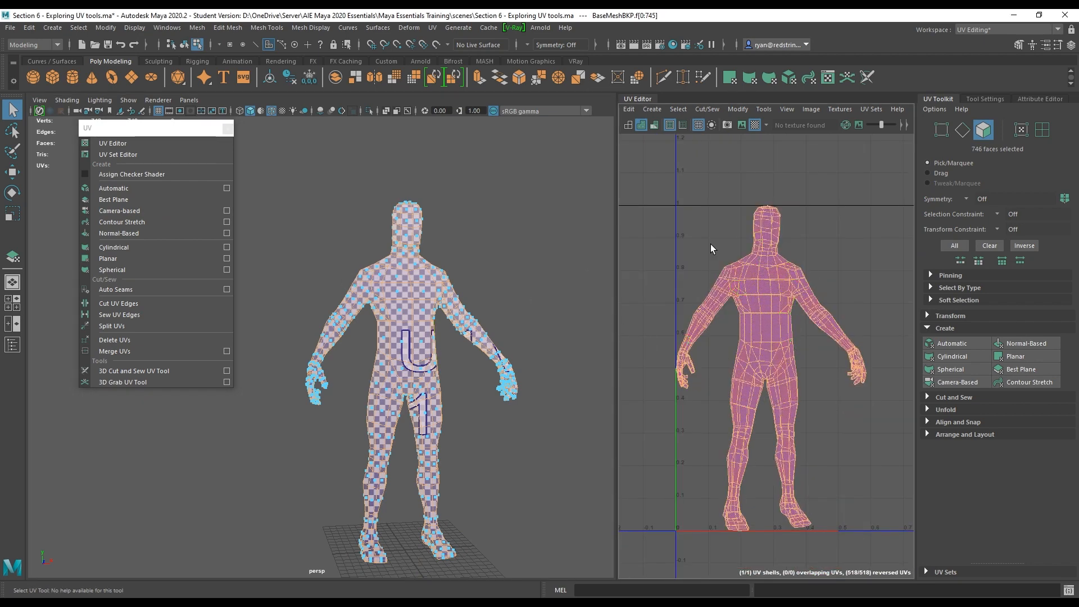
pyautogui.press('F8')
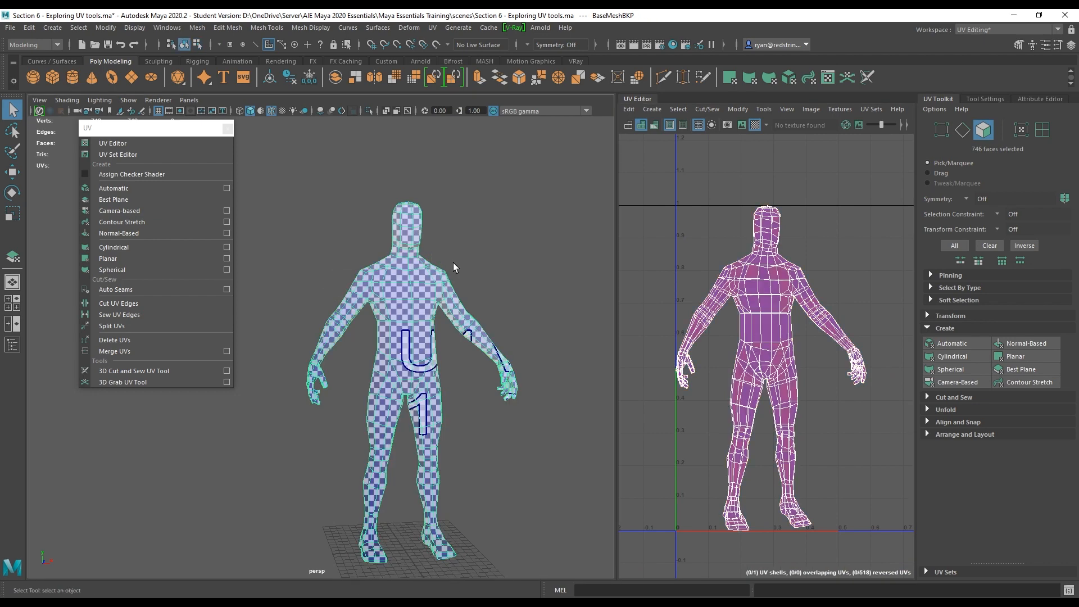
# Try a Contour Stretch projection on the reselected character mesh.
pyautogui.click(473, 264)
pyautogui.click(431, 291)
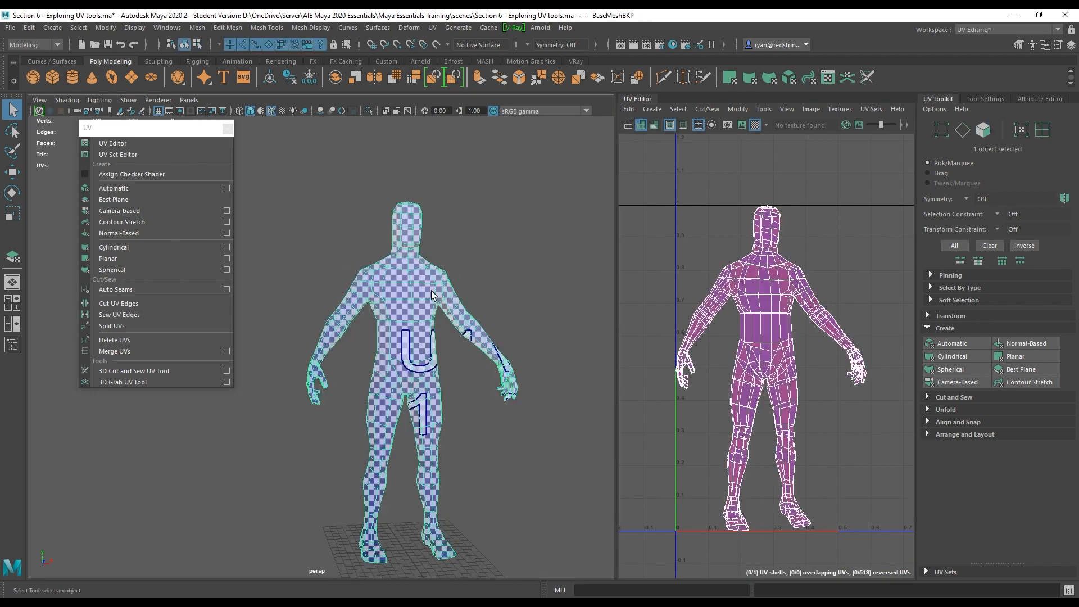
pyautogui.click(204, 225)
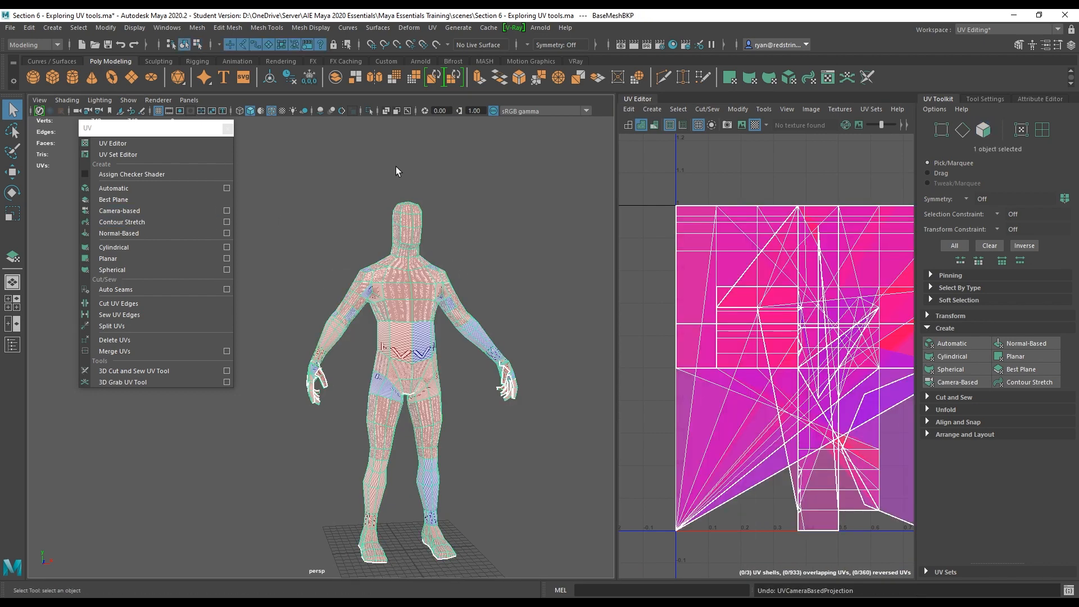
# Apply a Normal-Based UV projection to the character mesh and inspect it from several angles.
pyautogui.click(187, 238)
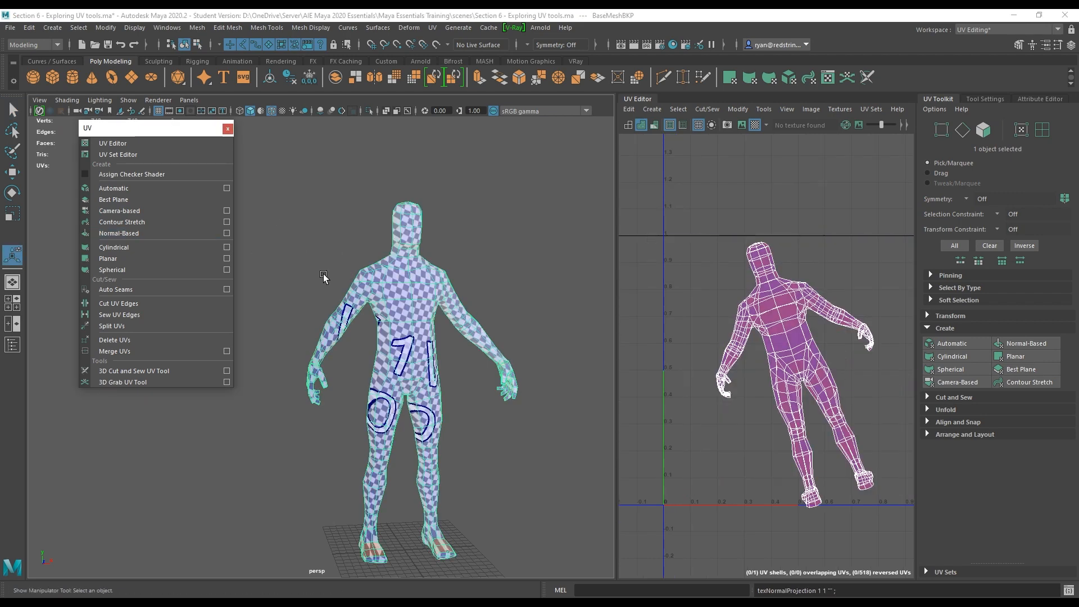
pyautogui.keyDown('alt'); pyautogui.moveTo(373, 291); pyautogui.dragTo(341, 238); pyautogui.keyUp('alt')
pyautogui.keyDown('alt'); pyautogui.moveTo(341, 238); pyautogui.dragTo(461, 315, button='right'); pyautogui.keyUp('alt')
pyautogui.keyDown('alt'); pyautogui.moveTo(461, 315); pyautogui.dragTo(390, 472, button='middle'); pyautogui.keyUp('alt')
pyautogui.keyDown('alt'); pyautogui.moveTo(440, 388); pyautogui.dragTo(508, 376); pyautogui.keyUp('alt')
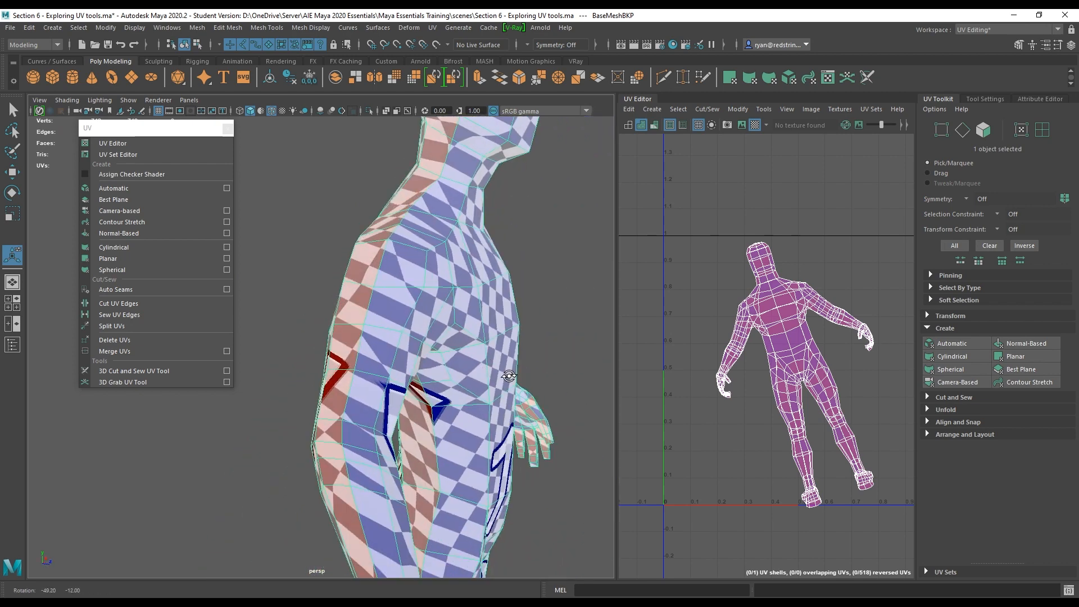
# Inspect the normal-based projection closely around the torso, then undo it.
pyautogui.keyDown('alt'); pyautogui.moveTo(429, 334); pyautogui.dragTo(262, 463, button='middle'); pyautogui.keyUp('alt')
pyautogui.keyDown('alt'); pyautogui.moveTo(262, 463); pyautogui.dragTo(303, 449); pyautogui.keyUp('alt')
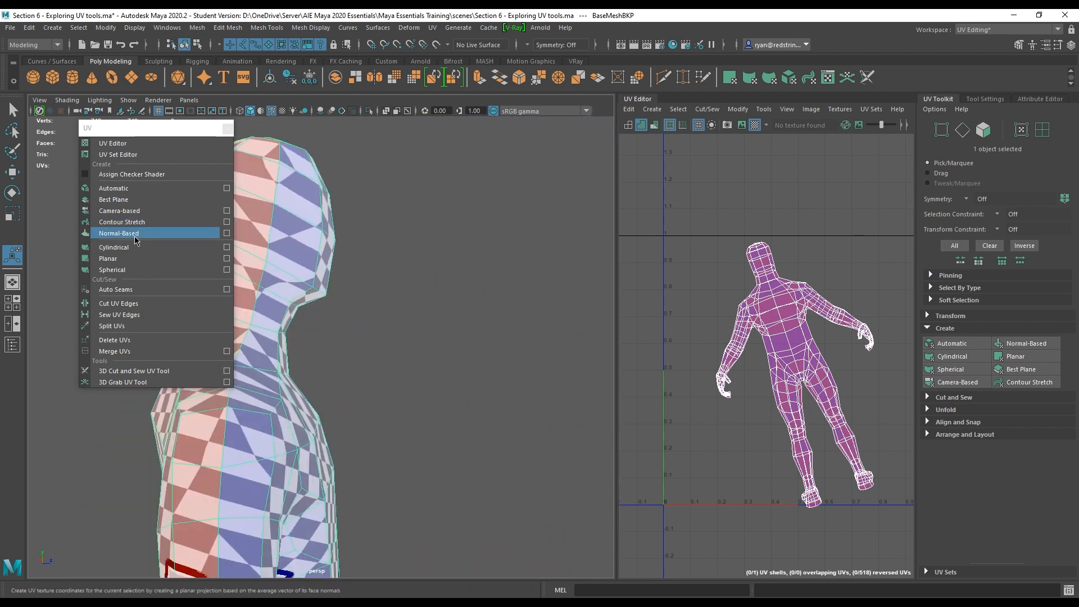
pyautogui.keyDown('alt'); pyautogui.moveTo(450, 330); pyautogui.dragTo(501, 303, button='middle'); pyautogui.keyUp('alt')
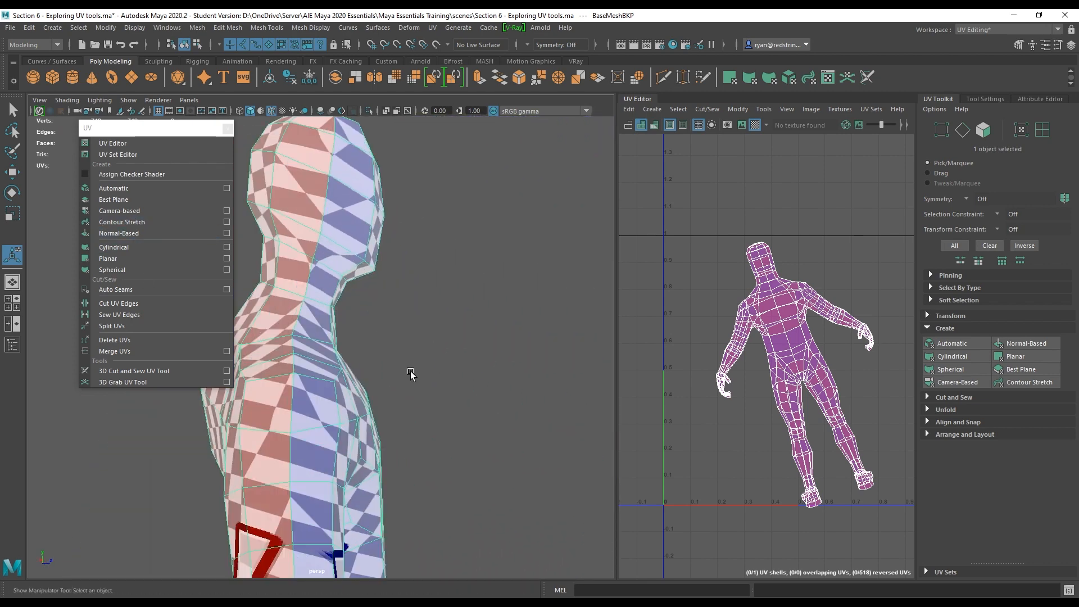
pyautogui.scroll(5, 413, 380)
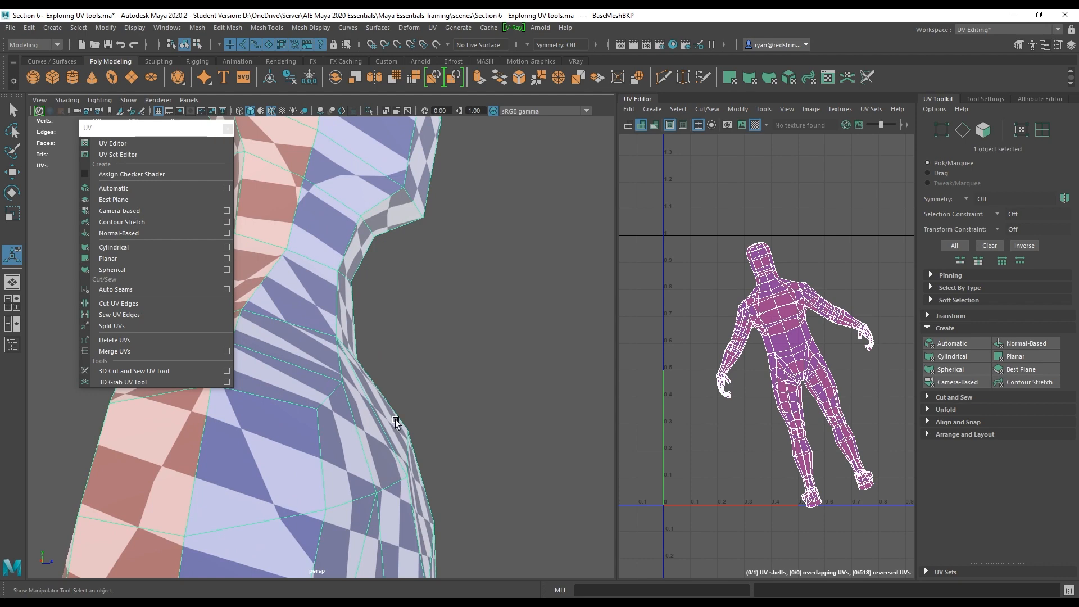
pyautogui.keyDown('alt'); pyautogui.moveTo(396, 419); pyautogui.dragTo(488, 322); pyautogui.keyUp('alt')
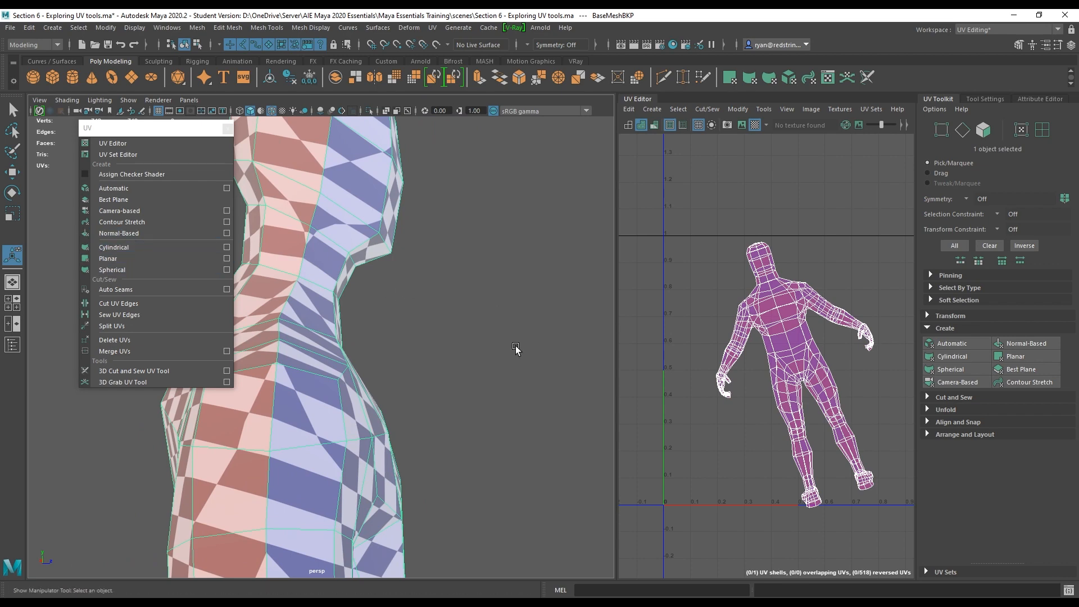
pyautogui.keyDown('alt'); pyautogui.moveTo(513, 345); pyautogui.dragTo(357, 260, button='right'); pyautogui.keyUp('alt')
pyautogui.keyDown('alt'); pyautogui.moveTo(405, 301); pyautogui.dragTo(356, 221); pyautogui.keyUp('alt')
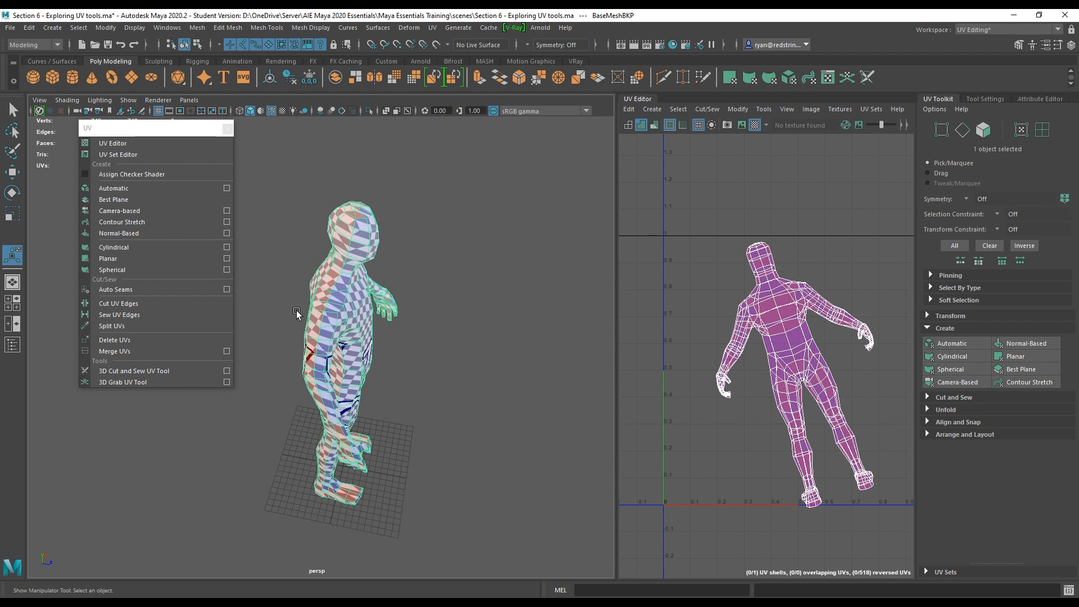
pyautogui.keyDown('alt'); pyautogui.moveTo(460, 278); pyautogui.dragTo(533, 289); pyautogui.keyUp('alt')
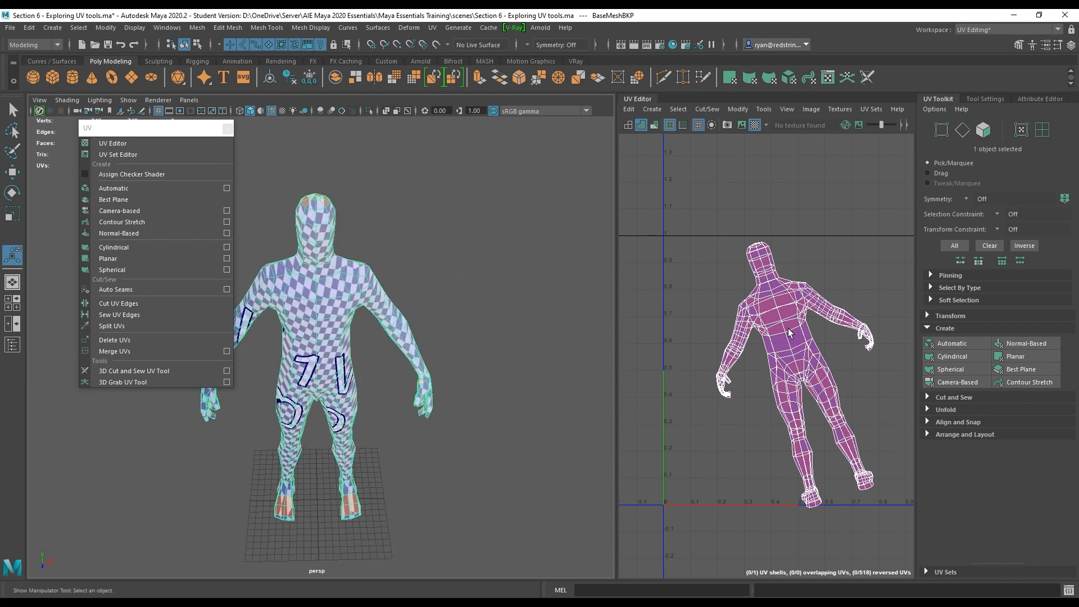
pyautogui.hotkey('ctrl', 'z')
pyautogui.hotkey('ctrl', 'z')
pyautogui.hotkey('ctrl', 'z')
pyautogui.hotkey('ctrl', 'z')
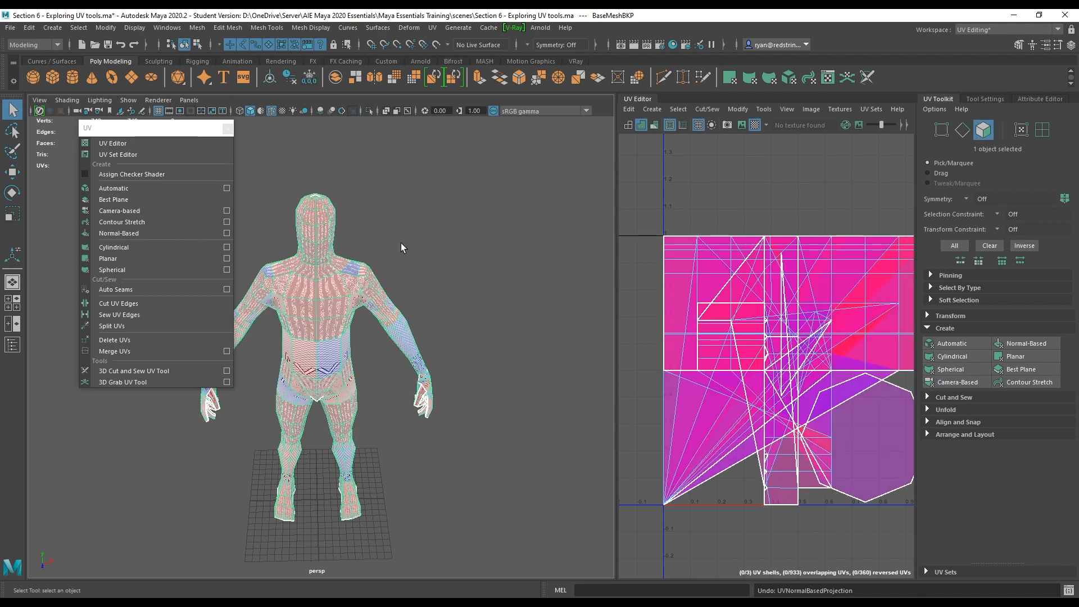
# Apply a Camera-based UV projection from a three-quarter view using its default options.
pyautogui.keyDown('alt'); pyautogui.moveTo(400, 243); pyautogui.dragTo(462, 310); pyautogui.keyUp('alt')
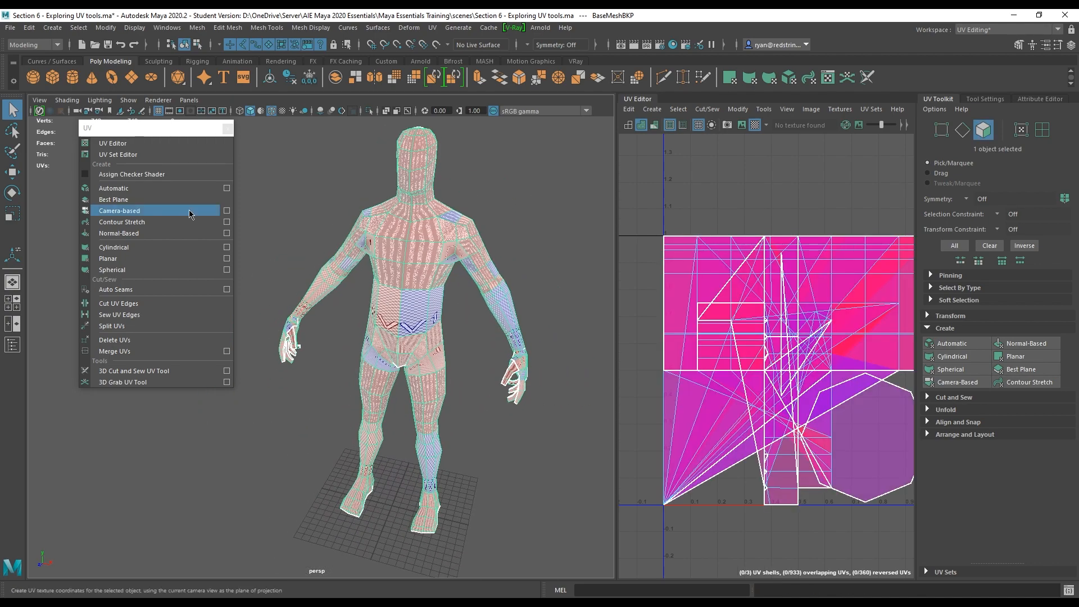
pyautogui.click(226, 211)
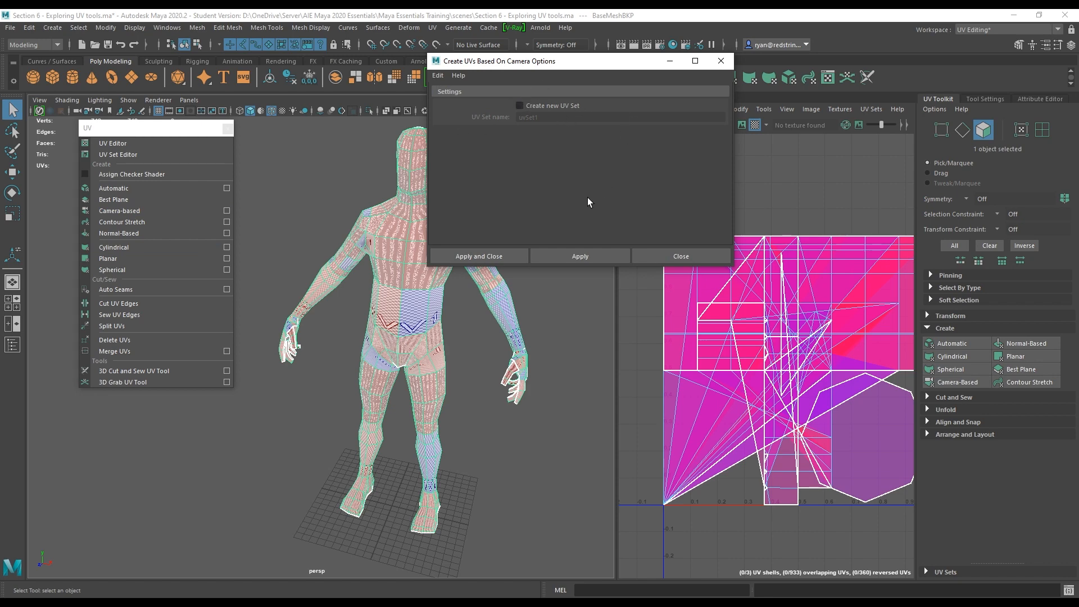
pyautogui.click(492, 257)
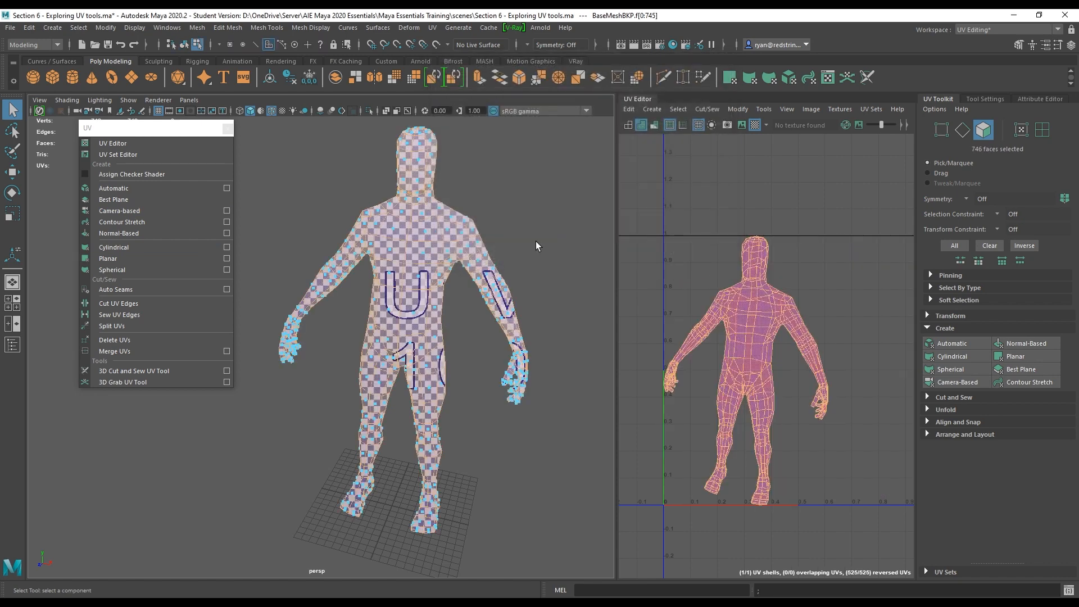
# Select the character mesh and close the torn-off UV menu.
pyautogui.moveTo(435, 231); pyautogui.dragTo(503, 208, button='right')
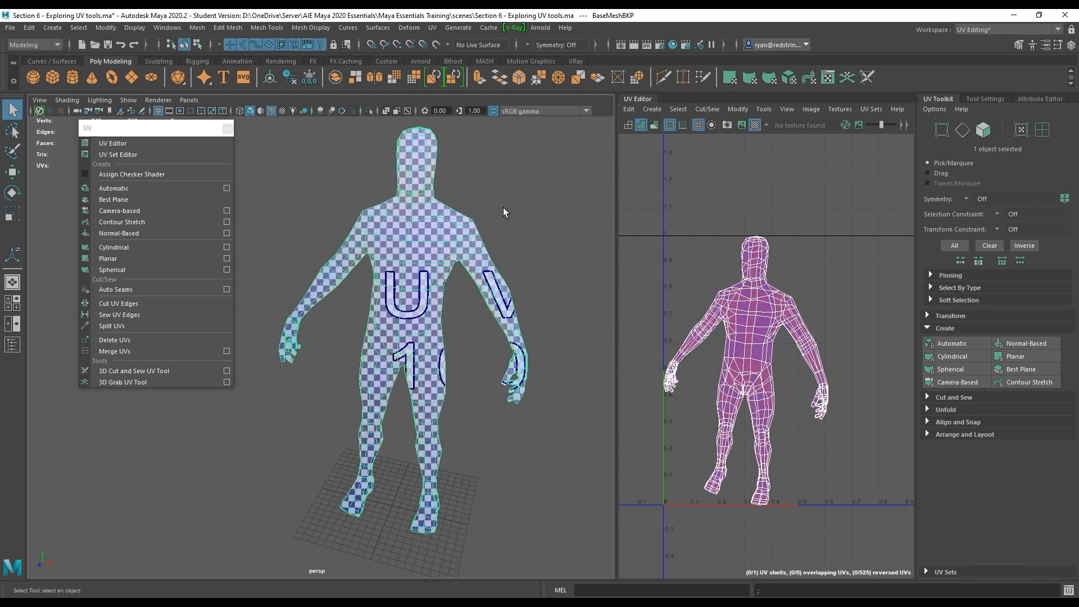
pyautogui.click(228, 131)
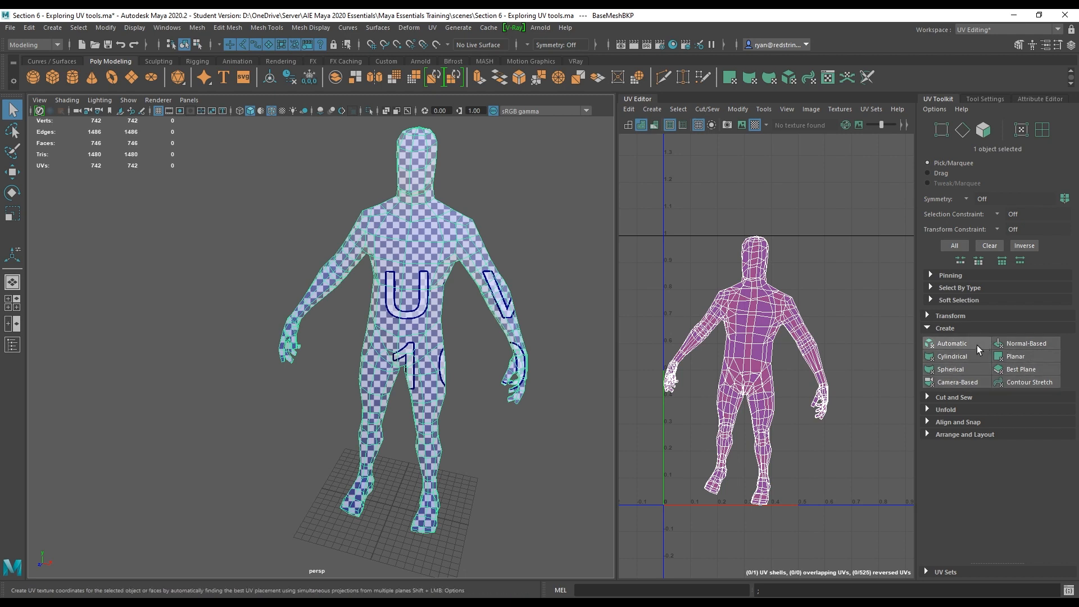
# Browse the UV Toolkit's Transform, Cut and Sew, Unfold, Align and Snap, and Arrange and Layout sections.
pyautogui.click(933, 328)
pyautogui.click(928, 316)
pyautogui.scroll(-3, 994, 380)
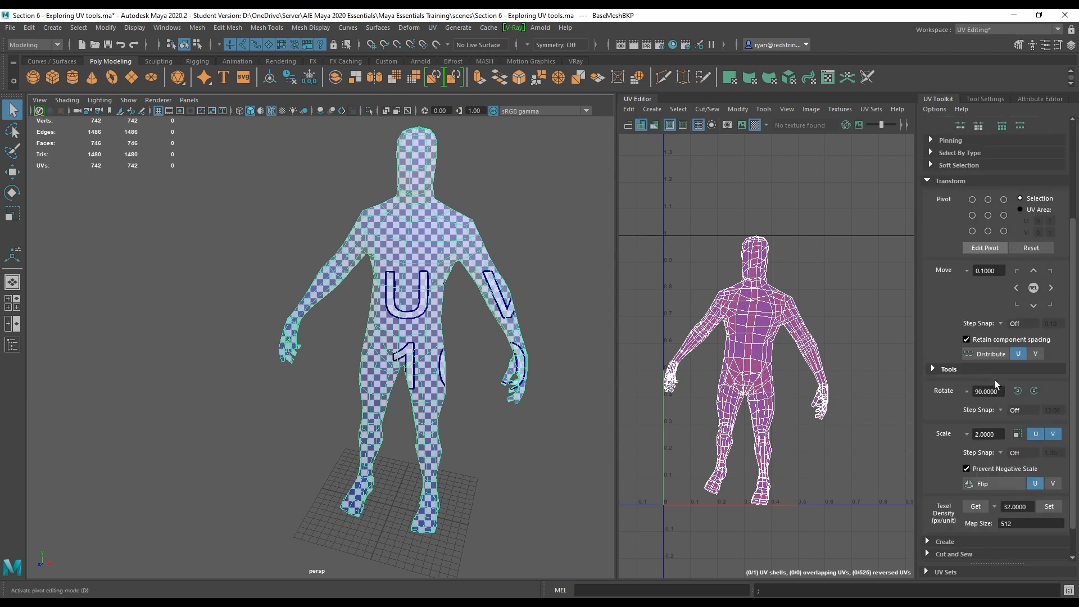
pyautogui.scroll(3, 995, 380)
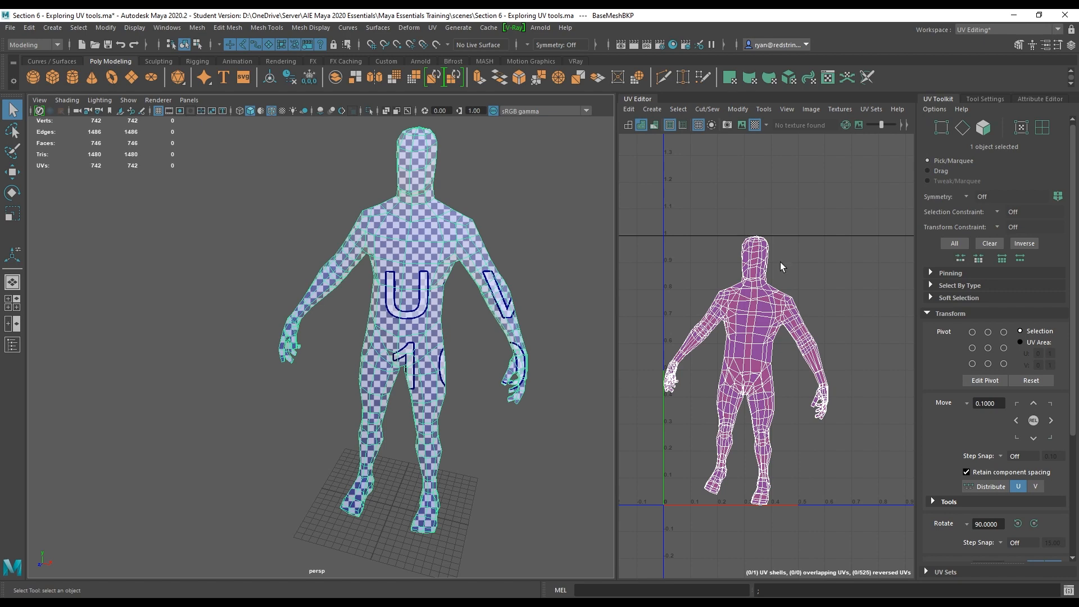
pyautogui.scroll(-2, 1040, 389)
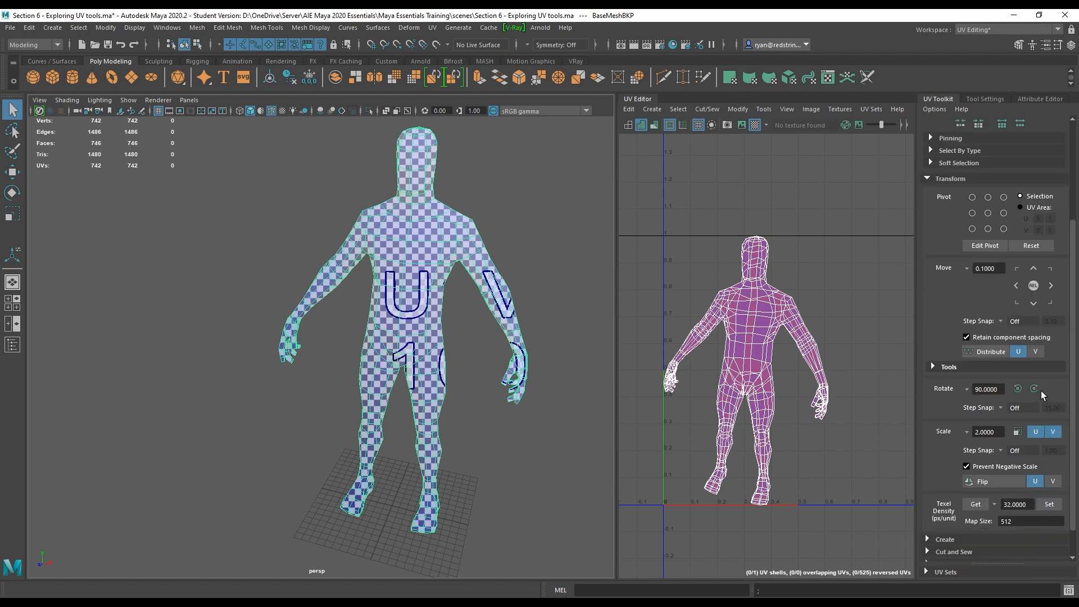
pyautogui.scroll(1, 1040, 390)
pyautogui.click(943, 282)
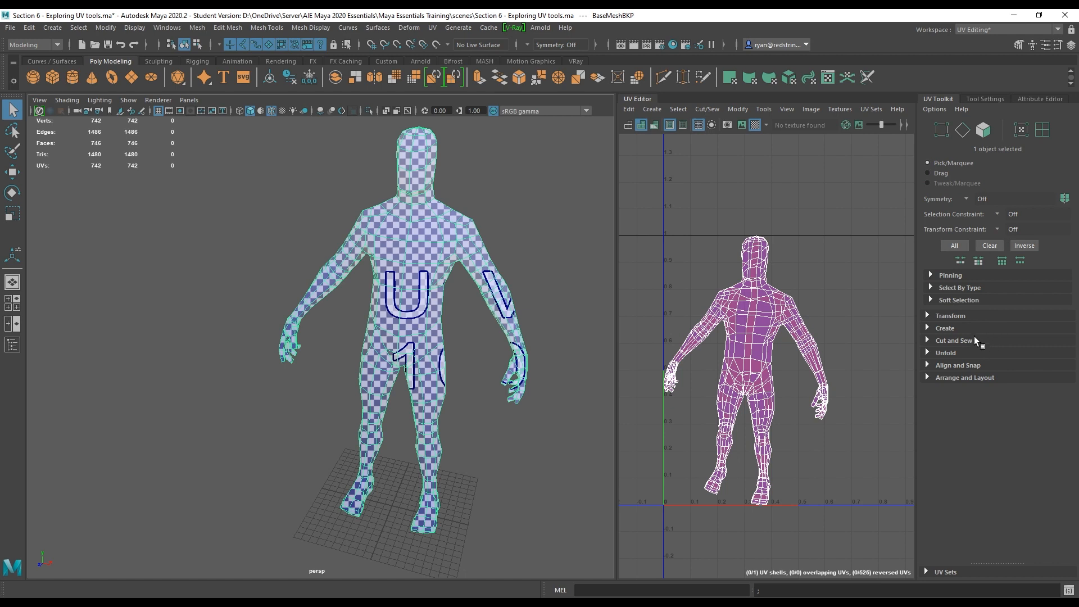
pyautogui.click(928, 339)
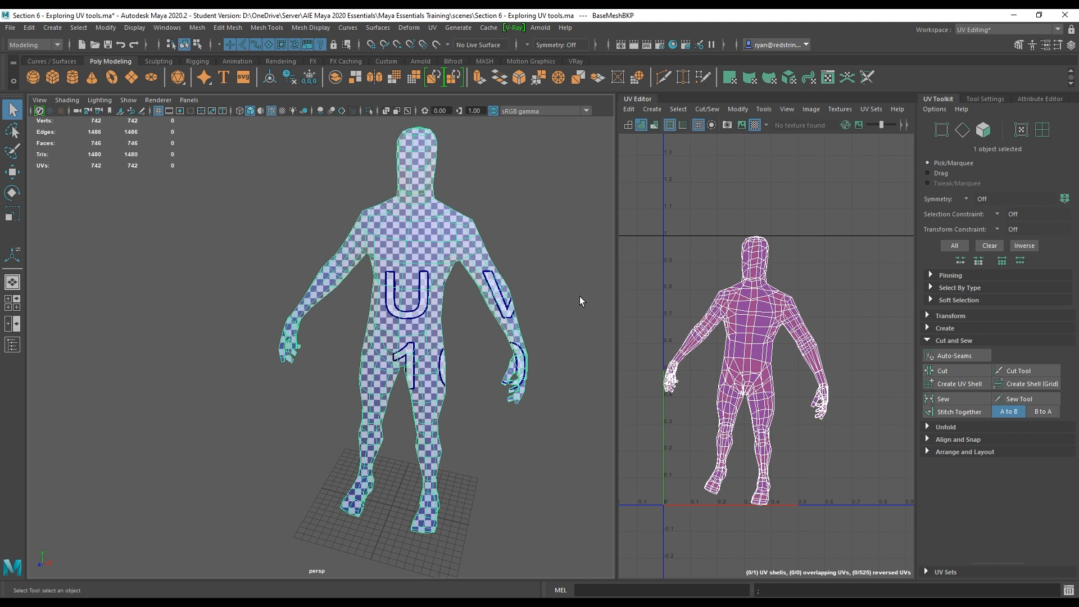
pyautogui.click(928, 426)
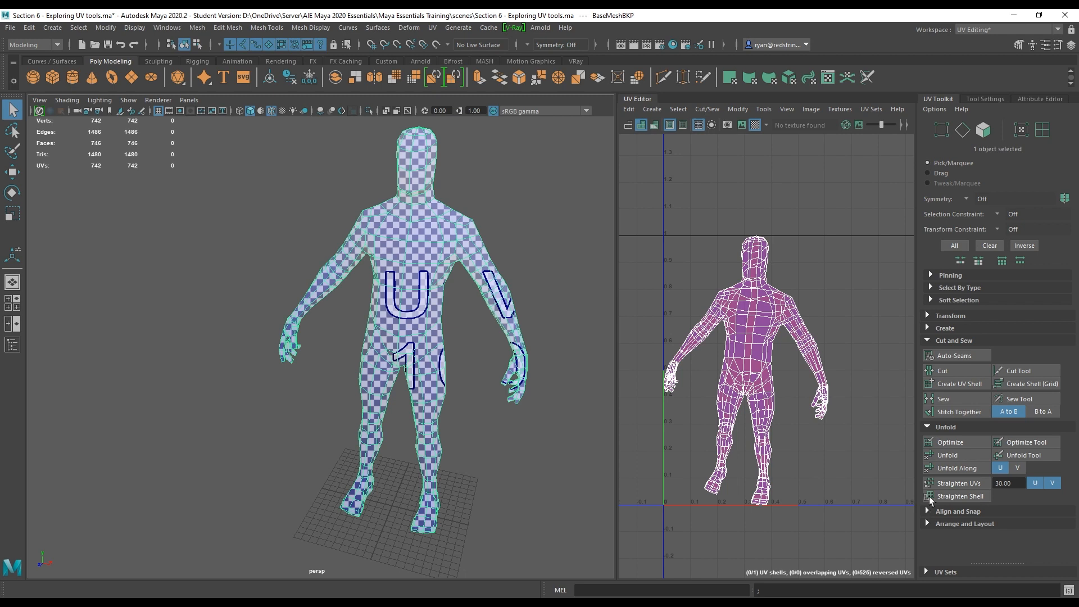
pyautogui.click(926, 340)
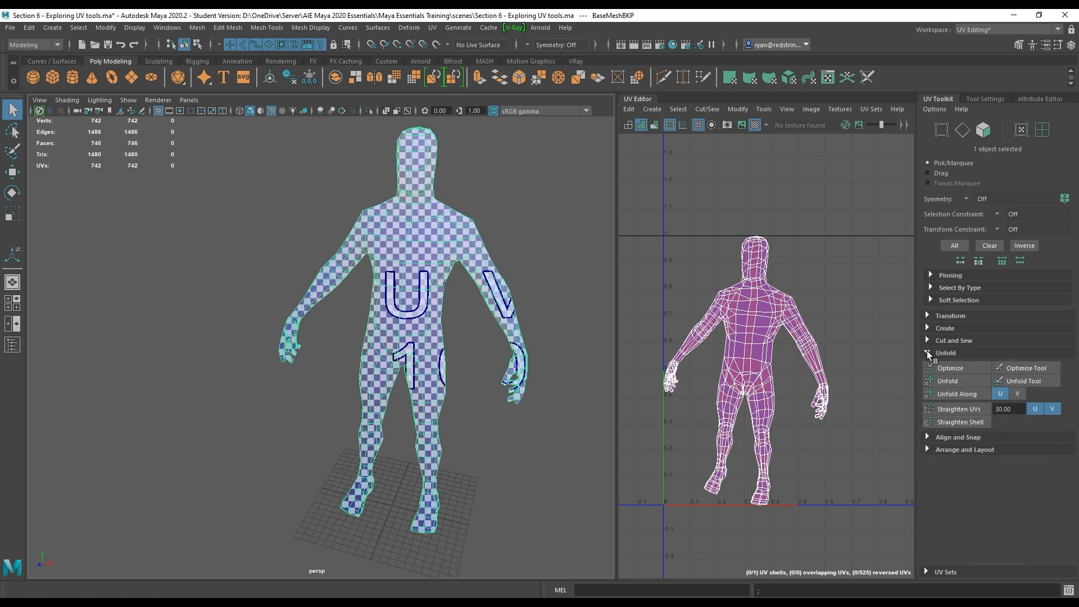
pyautogui.click(927, 352)
pyautogui.click(927, 365)
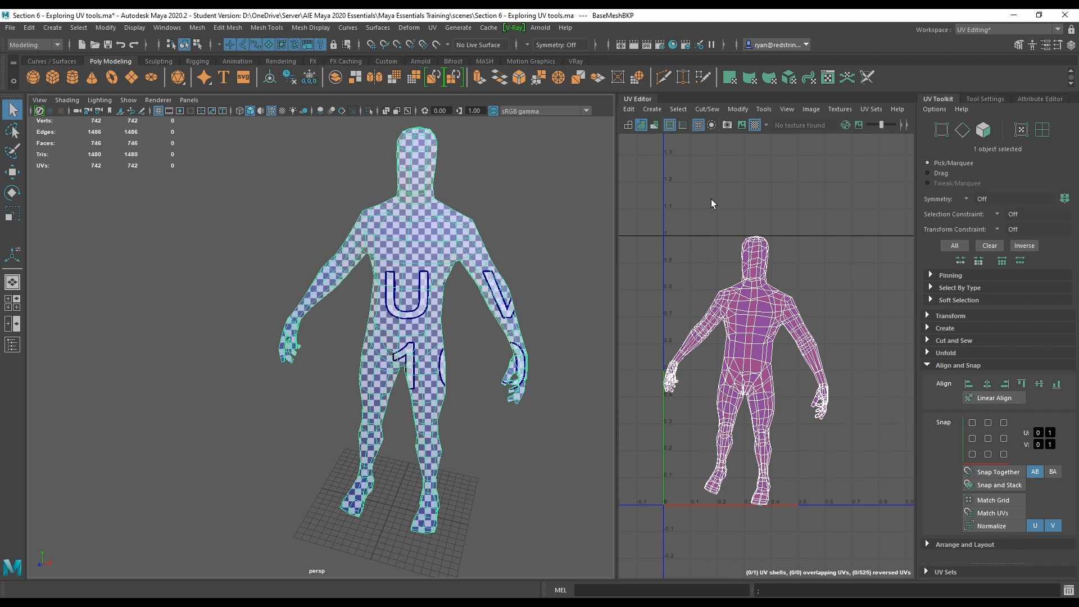
pyautogui.click(927, 365)
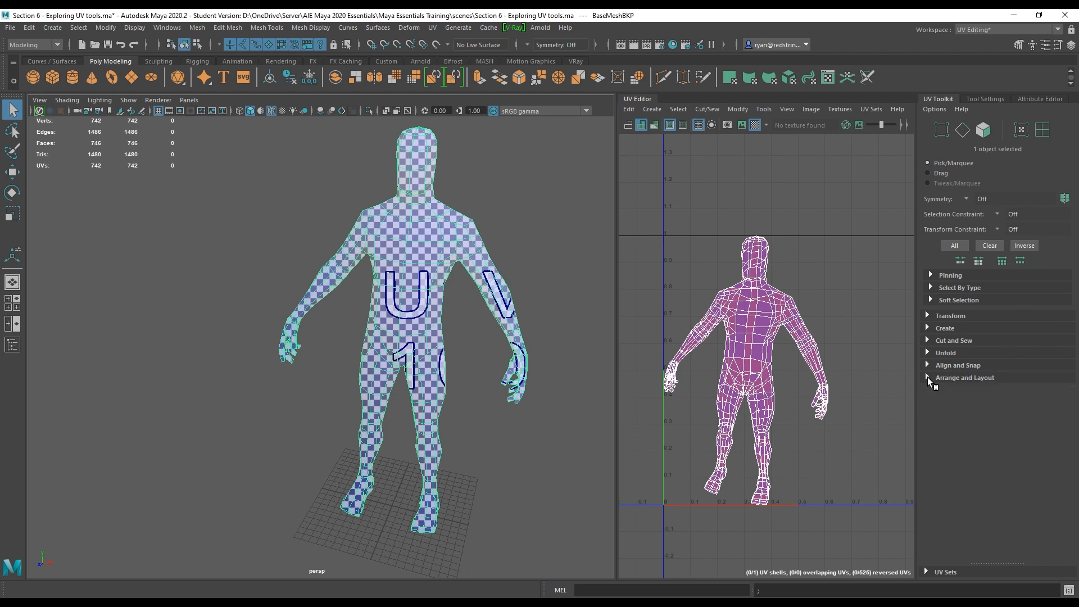
pyautogui.click(927, 377)
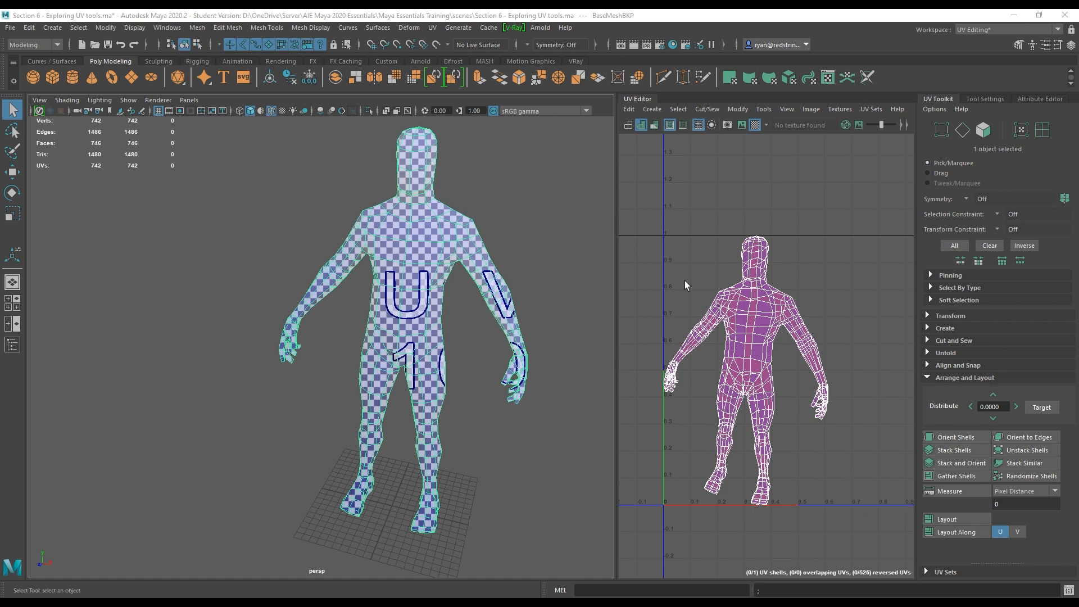
# Switch the character mesh to edge selection and select an edge at the front of the shoulder.
pyautogui.keyDown('alt'); pyautogui.moveTo(834, 353); pyautogui.dragTo(782, 343, button='right'); pyautogui.keyUp('alt')
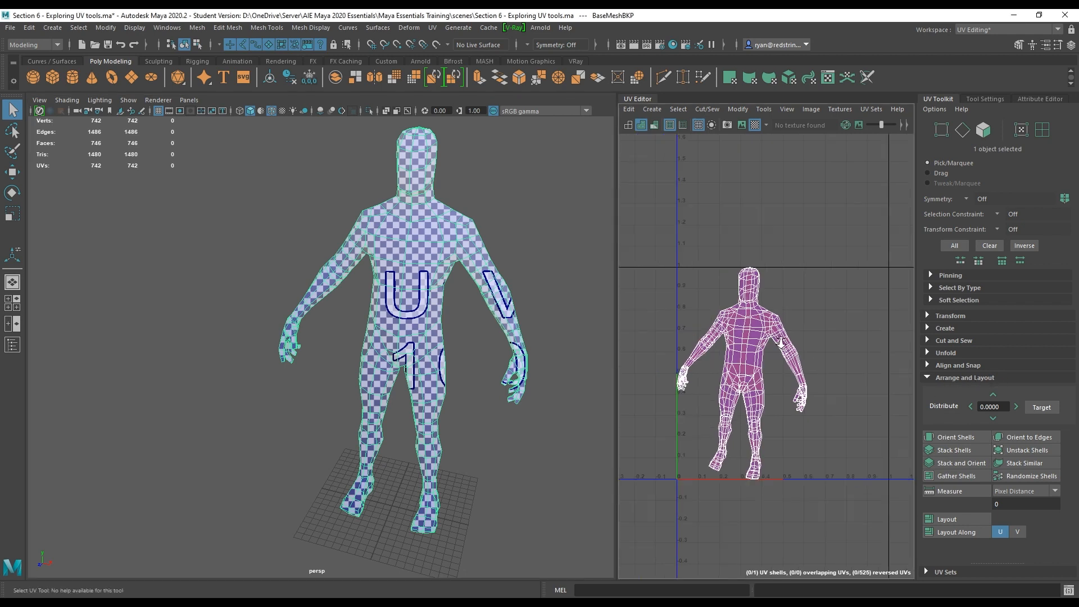
pyautogui.keyDown('alt'); pyautogui.moveTo(781, 342); pyautogui.dragTo(755, 353, button='middle'); pyautogui.keyUp('alt')
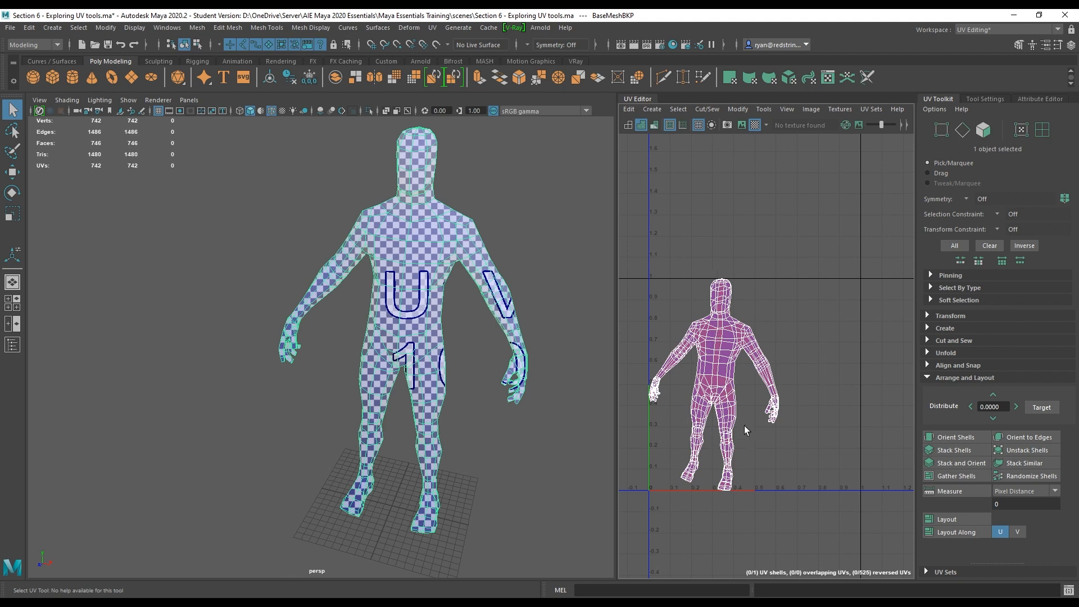
pyautogui.moveTo(410, 290)
pyautogui.keyDown('alt'); pyautogui.mouseDown()
pyautogui.moveTo(426, 290)
pyautogui.moveTo(337, 261)
pyautogui.moveTo(416, 291)
pyautogui.mouseUp(); pyautogui.keyUp('alt')
pyautogui.keyDown('alt'); pyautogui.moveTo(416, 290); pyautogui.dragTo(460, 288, button='right'); pyautogui.keyUp('alt')
pyautogui.keyDown('alt'); pyautogui.moveTo(461, 288); pyautogui.dragTo(398, 400, button='middle'); pyautogui.keyUp('alt')
pyautogui.keyDown('alt'); pyautogui.moveTo(421, 419); pyautogui.dragTo(359, 355, button='right'); pyautogui.keyUp('alt')
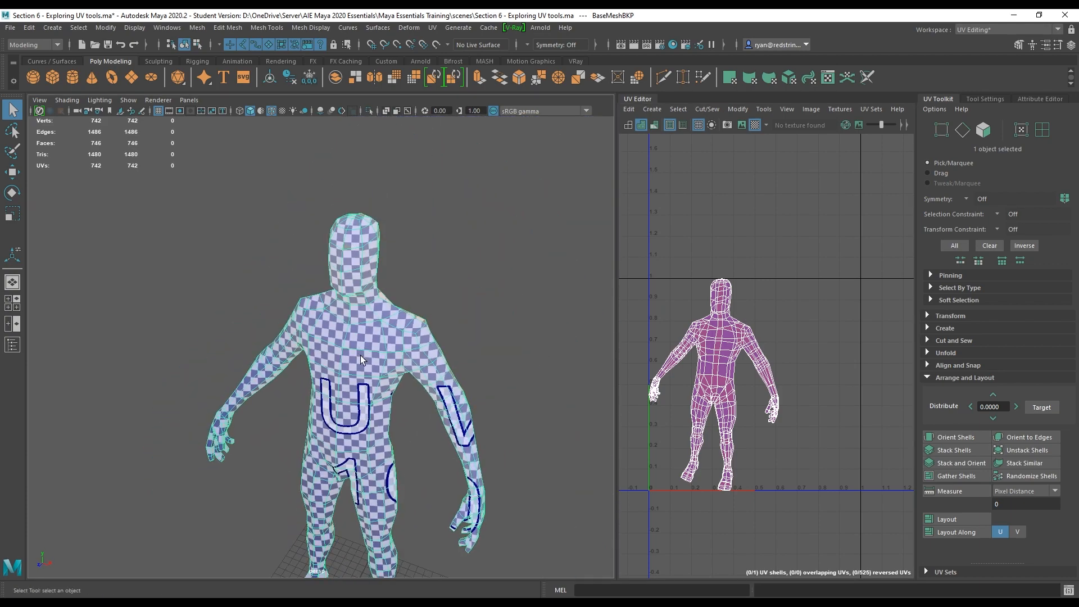
pyautogui.keyDown('alt'); pyautogui.moveTo(359, 355); pyautogui.dragTo(455, 275); pyautogui.keyUp('alt')
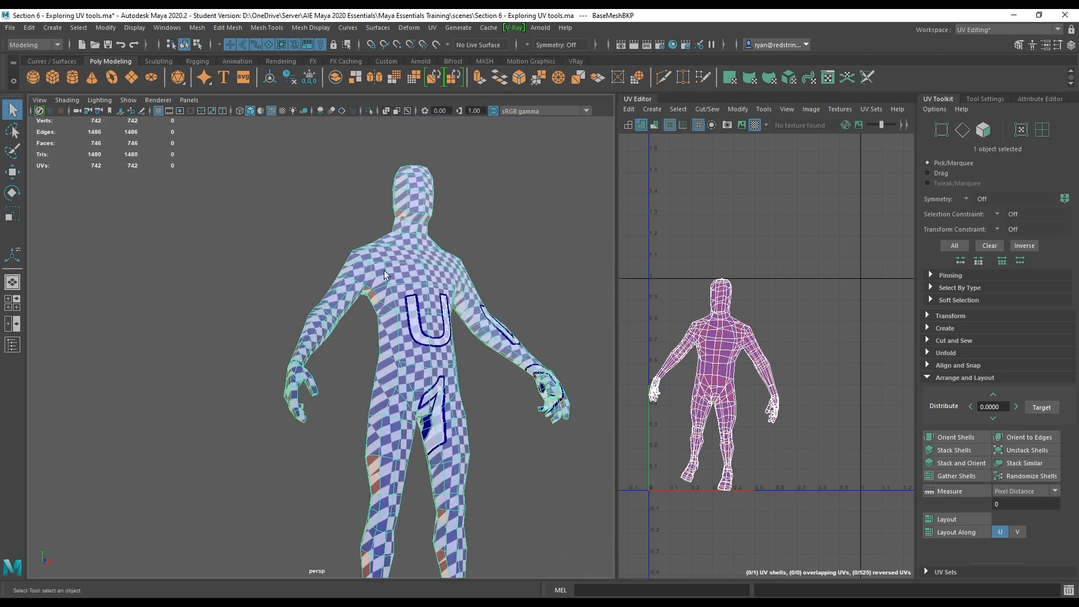
pyautogui.keyDown('alt'); pyautogui.moveTo(430, 365); pyautogui.dragTo(386, 381); pyautogui.keyUp('alt')
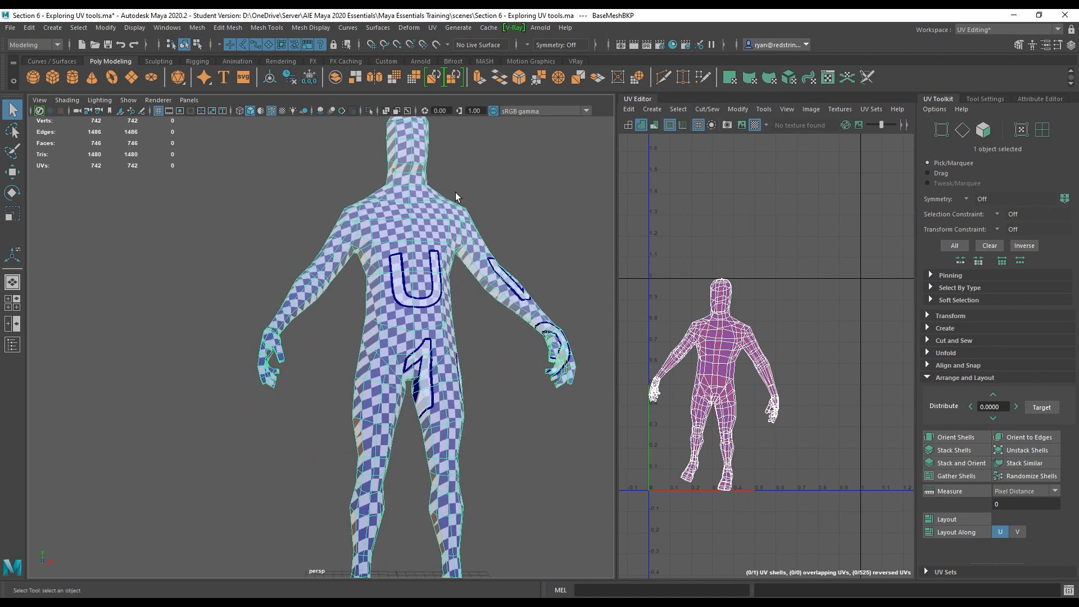
pyautogui.keyDown('alt'); pyautogui.moveTo(438, 441); pyautogui.dragTo(451, 355, button='middle'); pyautogui.keyUp('alt')
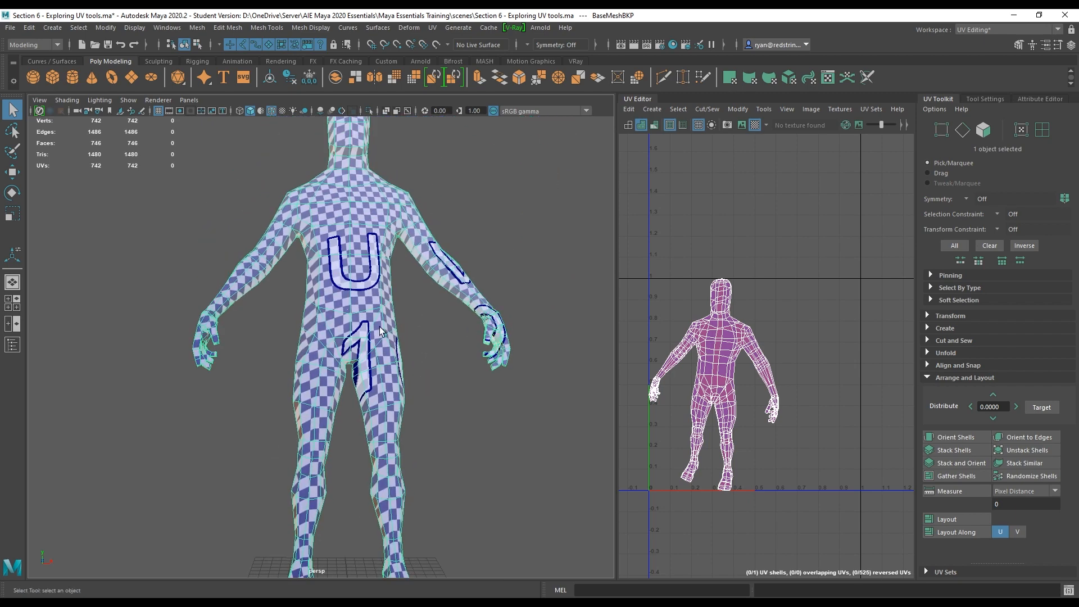
pyautogui.scroll(6, 344, 281)
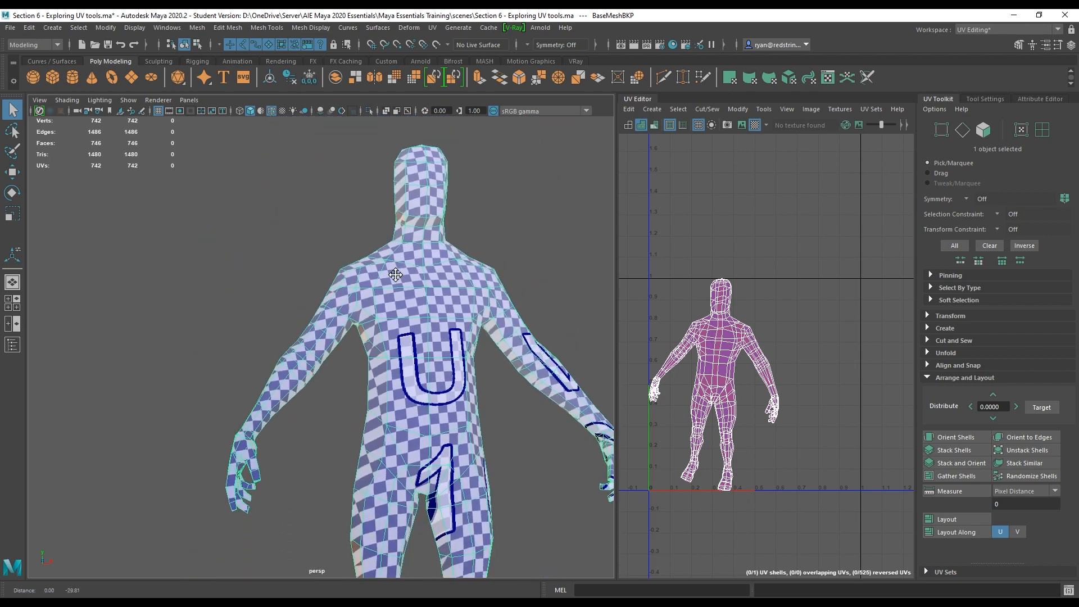
pyautogui.rightClick(446, 236)
pyautogui.click(446, 203)
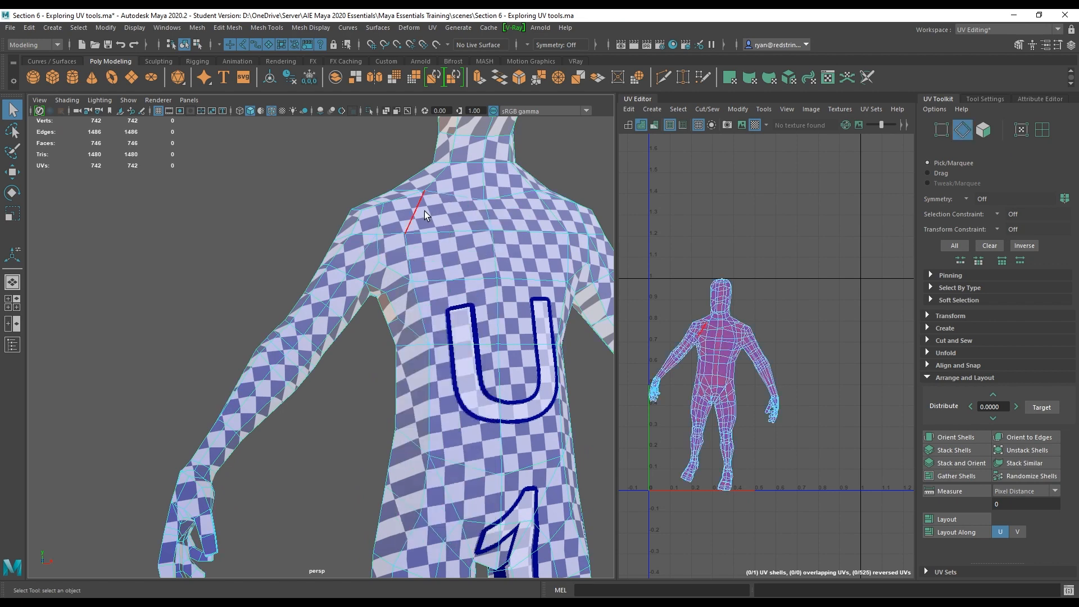
pyautogui.click(383, 248)
pyautogui.keyDown('alt'); pyautogui.moveTo(383, 248); pyautogui.dragTo(438, 247); pyautogui.keyUp('alt')
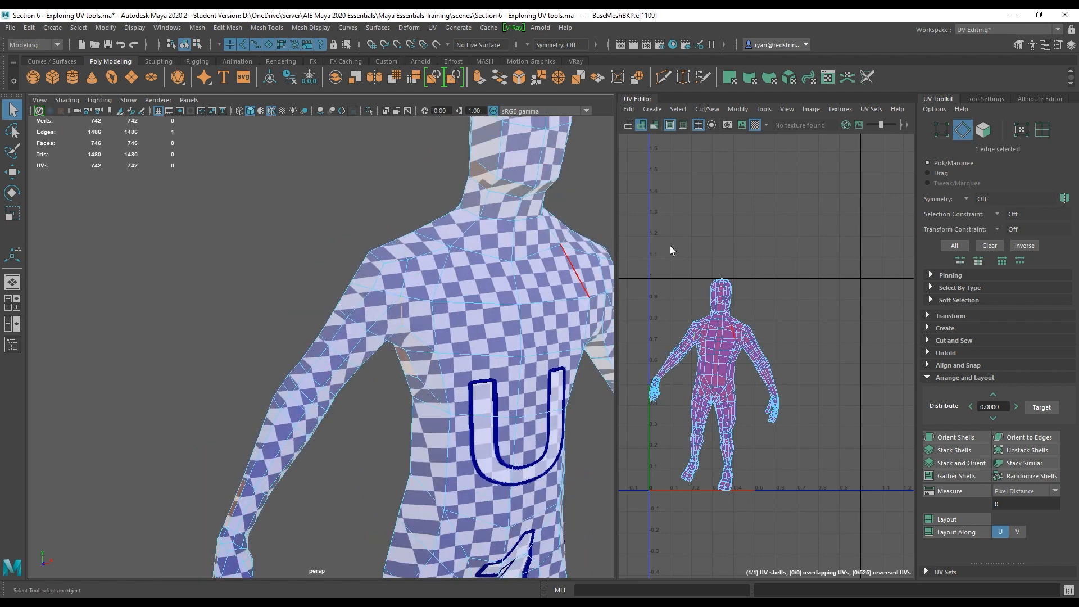
# Hide the checker texture display and select the edge loops around both shoulders where the arms join.
pyautogui.click(754, 125)
pyautogui.keyDown('alt'); pyautogui.moveTo(408, 282); pyautogui.dragTo(278, 372); pyautogui.keyUp('alt')
pyautogui.keyDown('shift'); pyautogui.click(427, 298); pyautogui.keyUp('shift')
pyautogui.keyDown('shift'); pyautogui.click(349, 433); pyautogui.keyUp('shift')
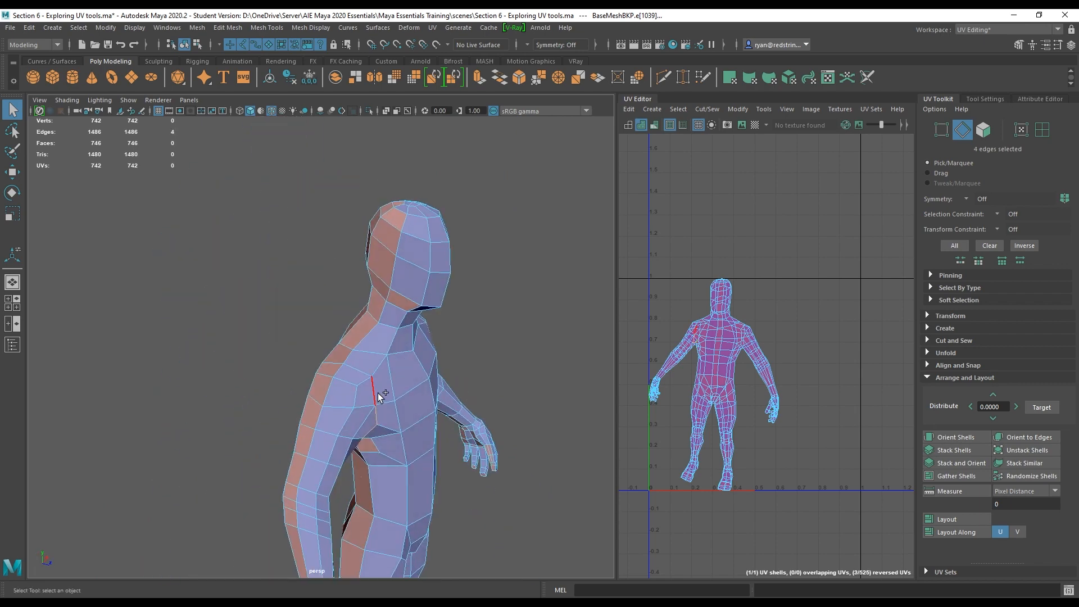
pyautogui.keyDown('shift'); pyautogui.click(332, 362); pyautogui.keyUp('shift')
pyautogui.keyDown('alt'); pyautogui.moveTo(333, 362); pyautogui.dragTo(376, 359); pyautogui.keyUp('alt')
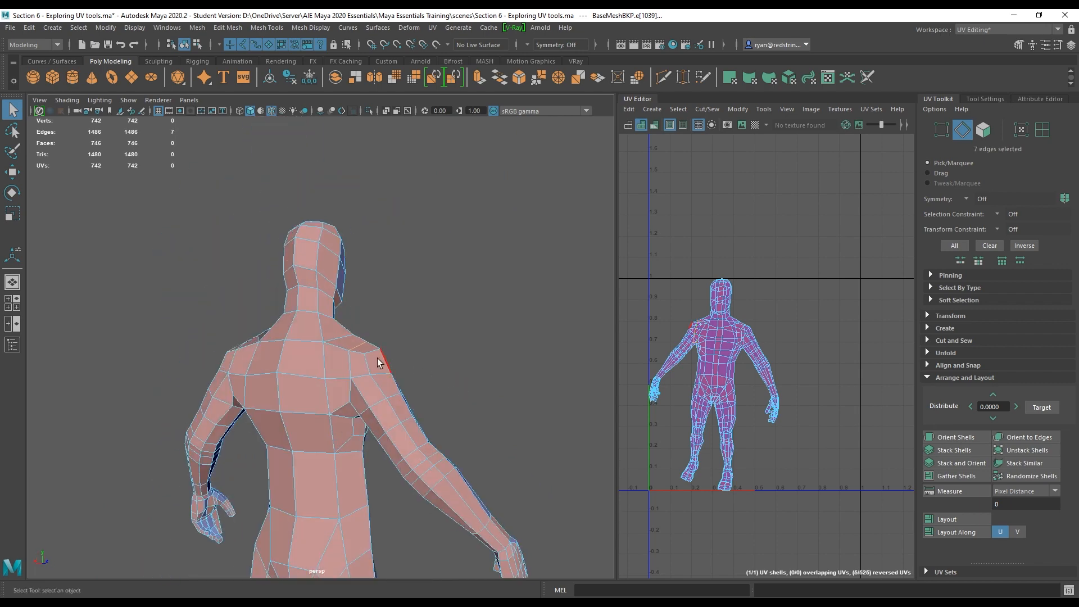
pyautogui.keyDown('shift'); pyautogui.click(351, 361); pyautogui.keyUp('shift')
pyautogui.keyDown('shift'); pyautogui.click(351, 390); pyautogui.keyUp('shift')
pyautogui.keyDown('alt'); pyautogui.moveTo(369, 420); pyautogui.dragTo(372, 309); pyautogui.keyUp('alt')
pyautogui.keyDown('shift'); pyautogui.click(374, 383); pyautogui.keyUp('shift')
# Cut the UVs along the selected shoulder edges.
pyautogui.press('w')
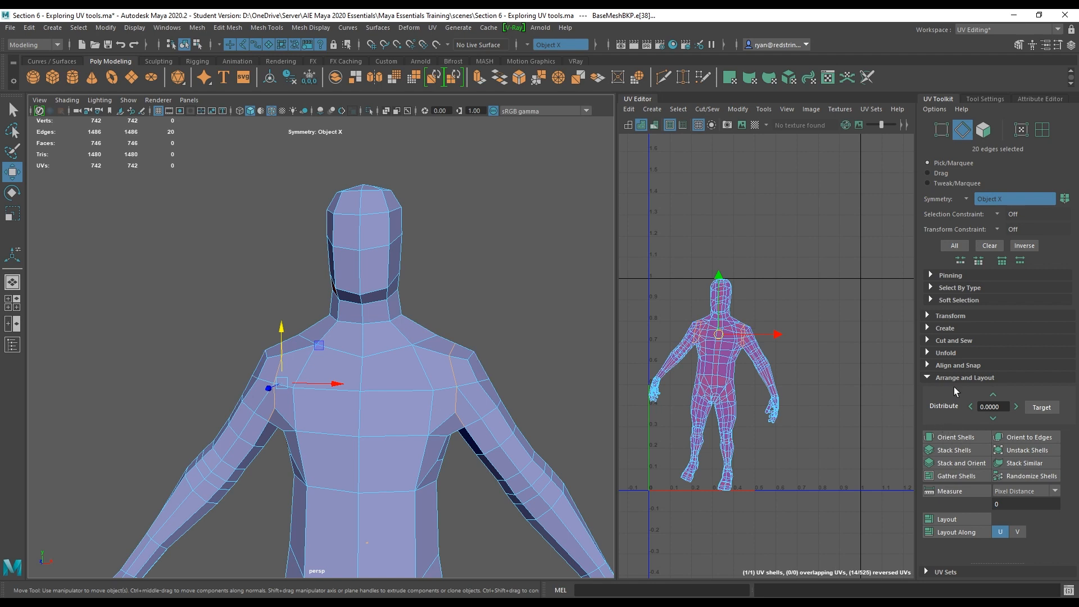
pyautogui.click(928, 377)
pyautogui.click(928, 341)
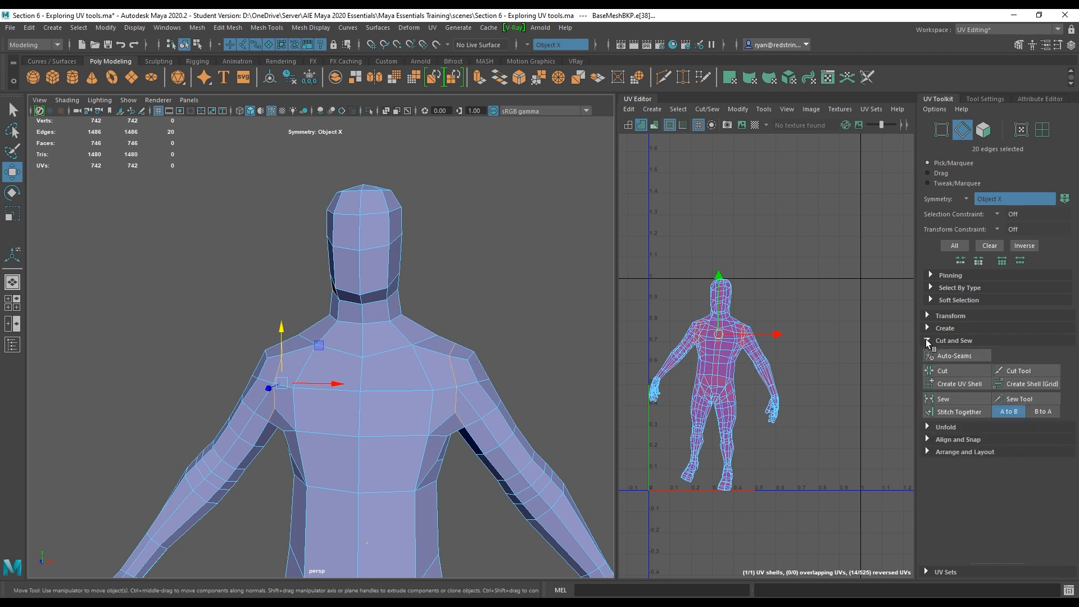
pyautogui.click(954, 373)
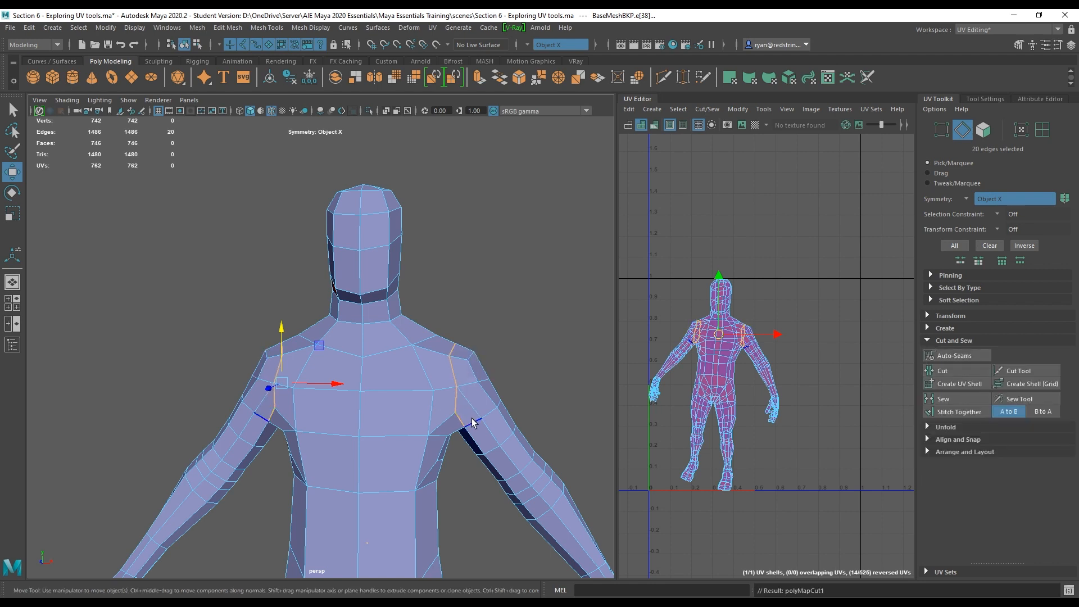
# Select the edge loop around the base of the neck and cut the UVs along it.
pyautogui.moveTo(517, 454)
pyautogui.keyDown('alt'); pyautogui.mouseDown(button='middle')
pyautogui.moveTo(514, 438)
pyautogui.moveTo(525, 467)
pyautogui.mouseUp(button='middle'); pyautogui.keyUp('alt')
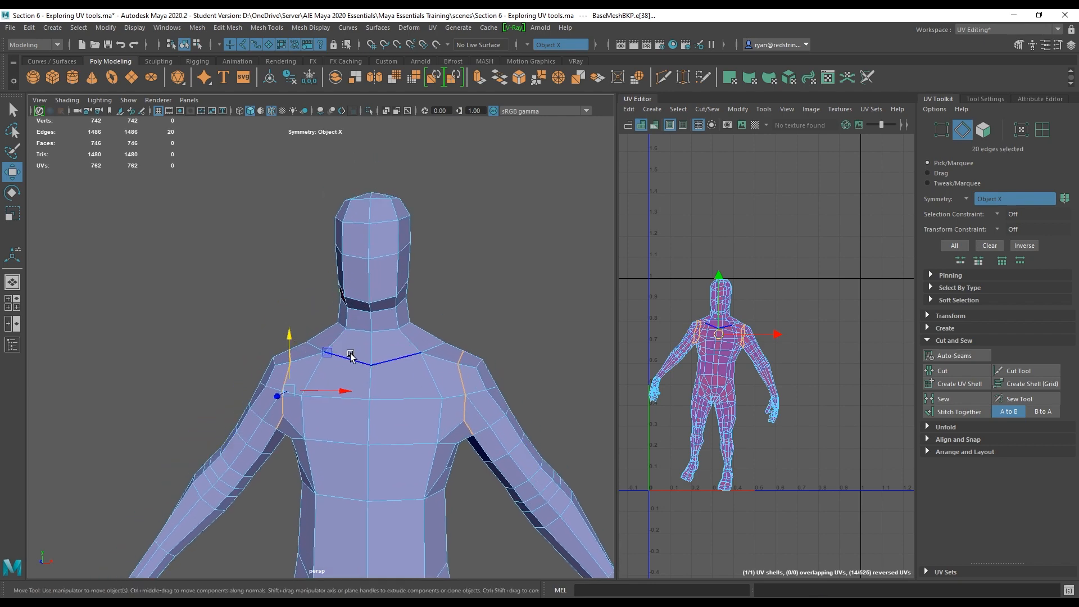
pyautogui.doubleClick(363, 331)
pyautogui.keyDown('alt'); pyautogui.moveTo(363, 331); pyautogui.dragTo(450, 393); pyautogui.keyUp('alt')
pyautogui.click(942, 370)
# Select the edge loops around the hips and groin and cut the UVs along them.
pyautogui.keyDown('alt'); pyautogui.moveTo(487, 363); pyautogui.dragTo(388, 337); pyautogui.keyUp('alt')
pyautogui.keyDown('alt'); pyautogui.moveTo(401, 438); pyautogui.dragTo(458, 455, button='right'); pyautogui.keyUp('alt')
pyautogui.keyDown('alt'); pyautogui.moveTo(457, 455); pyautogui.dragTo(425, 430); pyautogui.keyUp('alt')
pyautogui.keyDown('alt'); pyautogui.moveTo(426, 430); pyautogui.dragTo(339, 308, button='middle'); pyautogui.keyUp('alt')
pyautogui.keyDown('alt'); pyautogui.moveTo(413, 382); pyautogui.dragTo(377, 276, button='middle'); pyautogui.keyUp('alt')
pyautogui.keyDown('alt'); pyautogui.moveTo(420, 330); pyautogui.dragTo(395, 318); pyautogui.keyUp('alt')
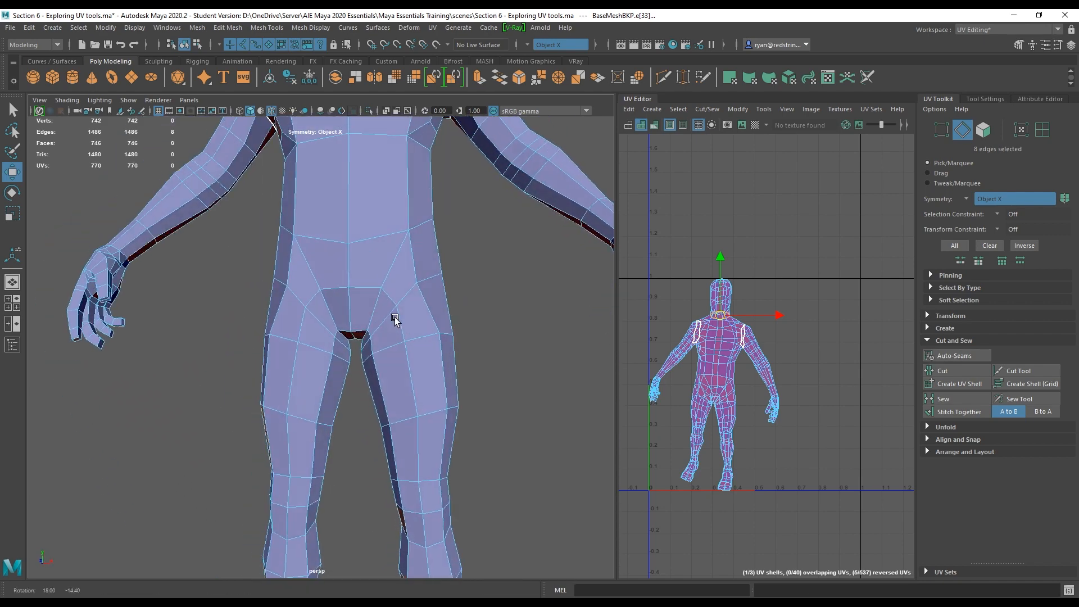
pyautogui.keyDown('alt'); pyautogui.moveTo(395, 318); pyautogui.dragTo(425, 364, button='right'); pyautogui.keyUp('alt')
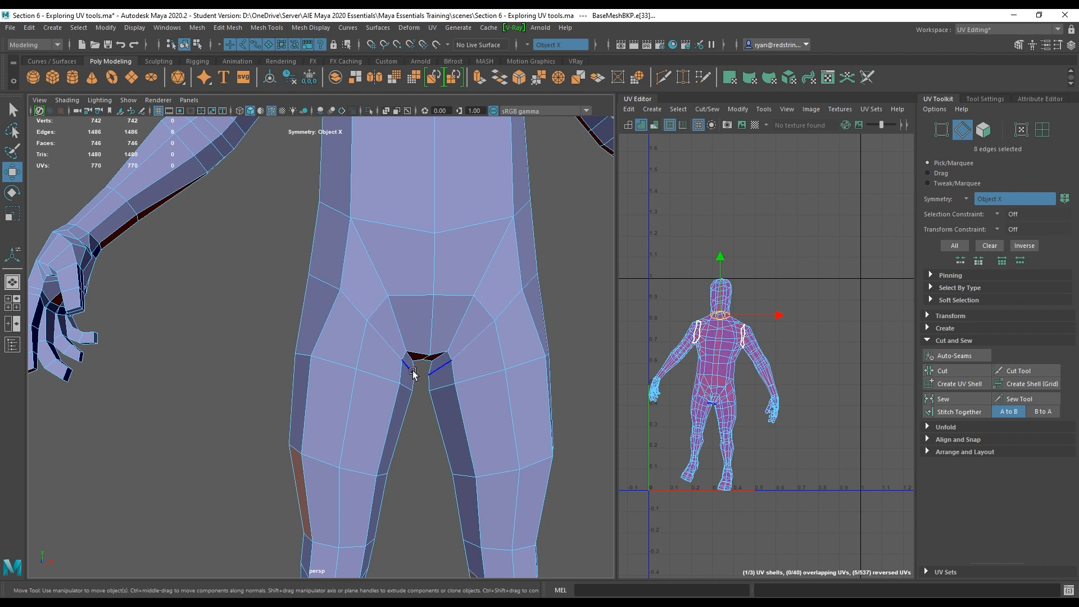
pyautogui.keyDown('shift'); pyautogui.doubleClick(402, 324); pyautogui.keyUp('shift')
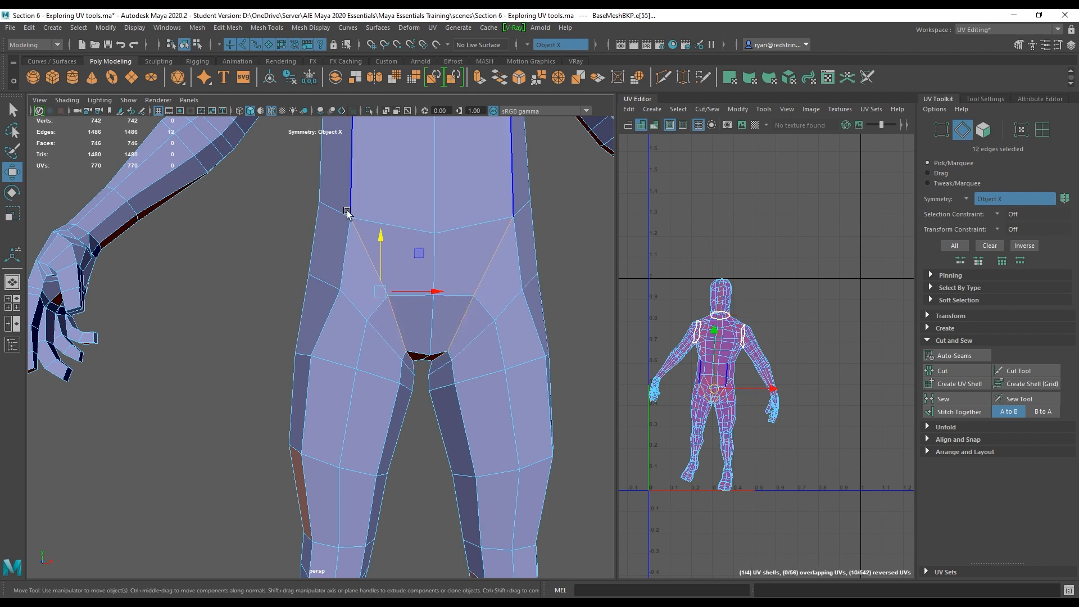
pyautogui.keyDown('alt'); pyautogui.moveTo(562, 420); pyautogui.dragTo(595, 394); pyautogui.keyUp('alt')
pyautogui.keyDown('shift'); pyautogui.click(208, 179); pyautogui.keyUp('shift')
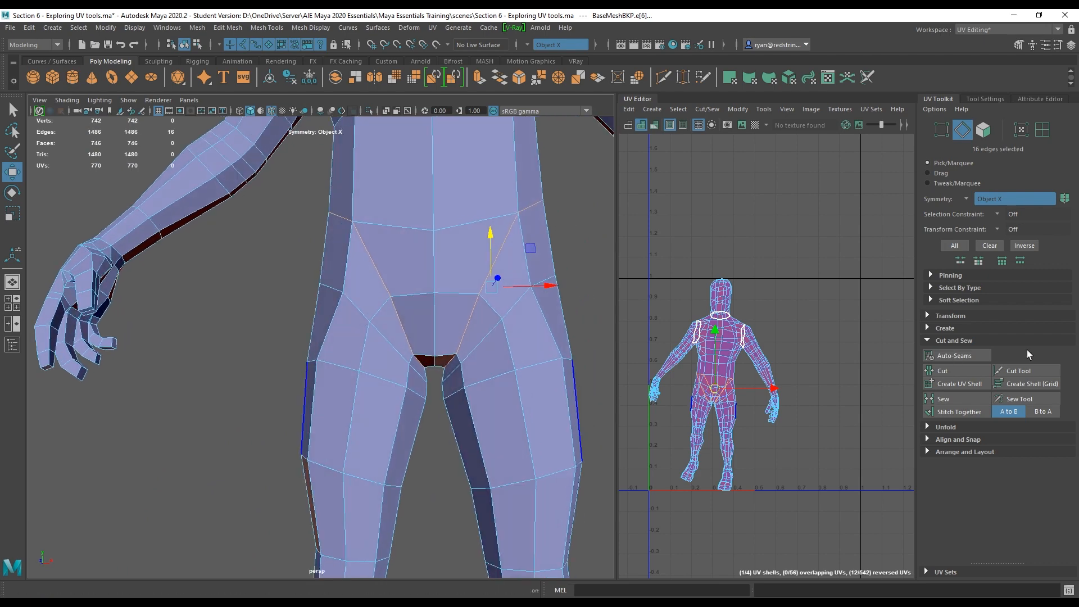
pyautogui.click(964, 372)
# Select the edge loops around both ankles and cut the UVs along them.
pyautogui.keyDown('alt'); pyautogui.moveTo(375, 423); pyautogui.dragTo(335, 330, button='middle'); pyautogui.keyUp('alt')
pyautogui.keyDown('alt'); pyautogui.moveTo(333, 421); pyautogui.dragTo(330, 345, button='middle'); pyautogui.keyUp('alt')
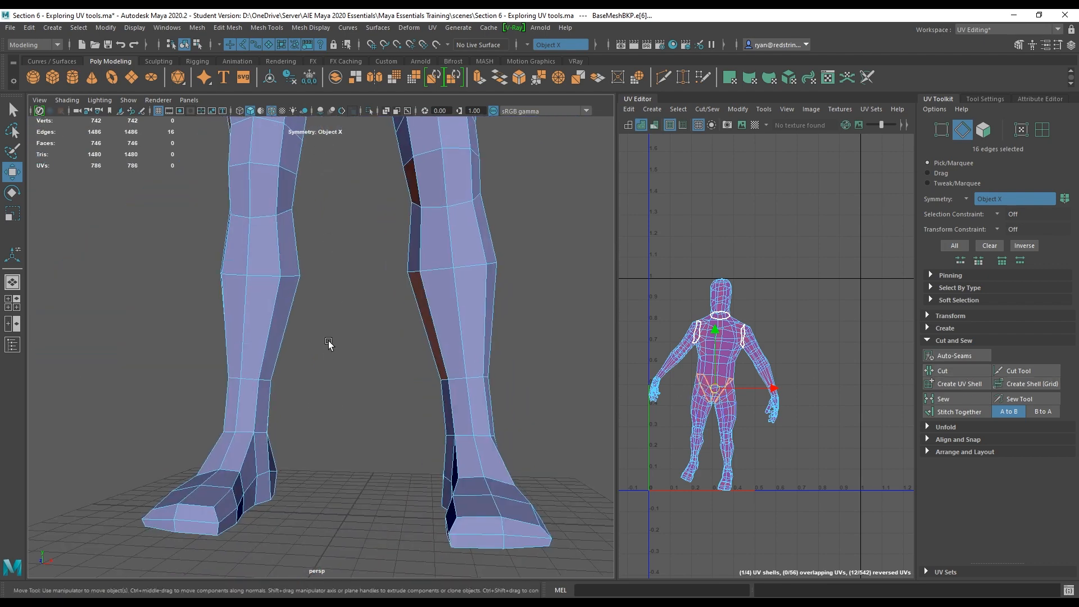
pyautogui.keyDown('alt'); pyautogui.moveTo(330, 345); pyautogui.dragTo(271, 372); pyautogui.keyUp('alt')
pyautogui.click(237, 381)
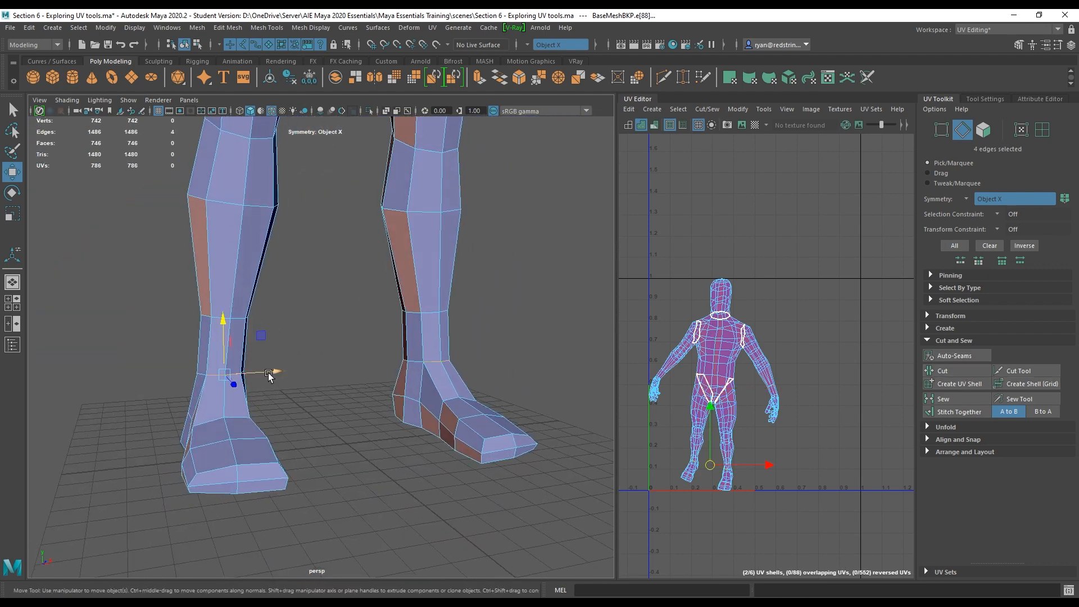
pyautogui.doubleClick(416, 364)
pyautogui.keyDown('alt'); pyautogui.moveTo(417, 364); pyautogui.dragTo(569, 378); pyautogui.keyUp('alt')
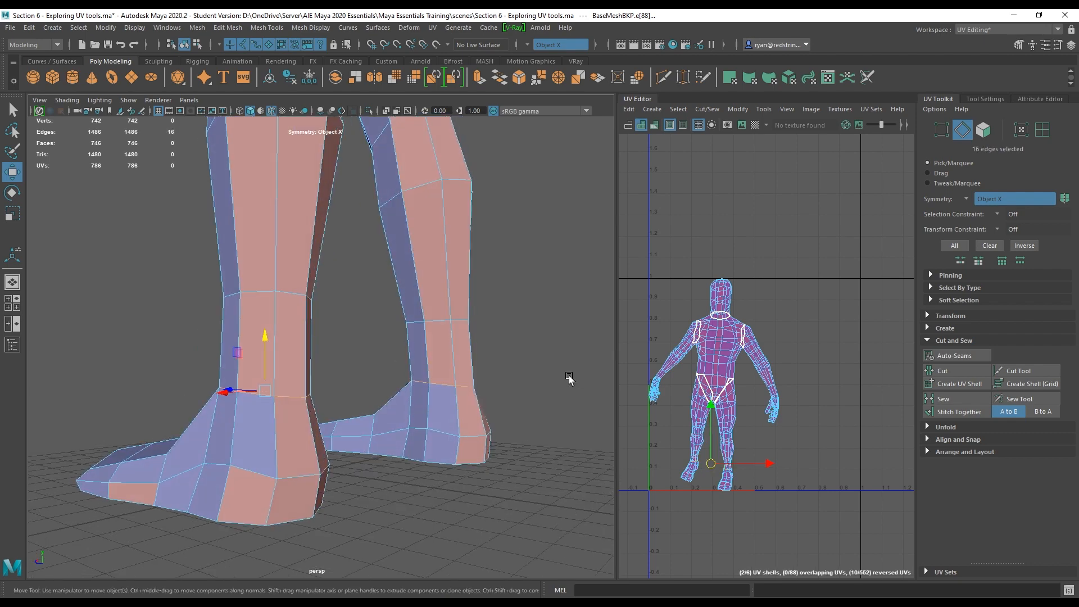
pyautogui.click(952, 372)
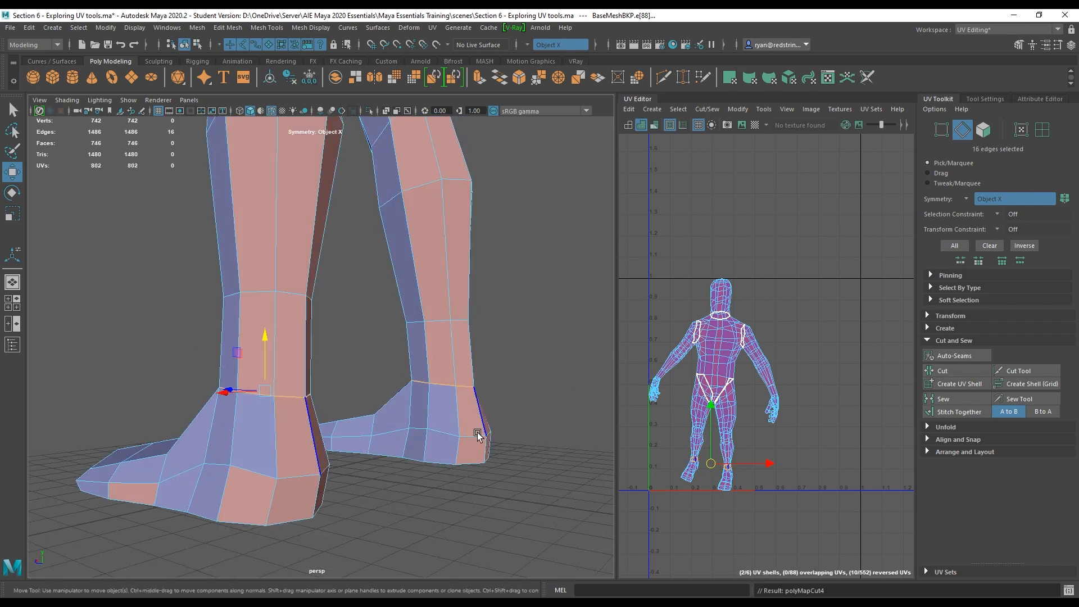
# Select the edge loops around both wrists and cut the UVs along them.
pyautogui.keyDown('alt'); pyautogui.moveTo(477, 432); pyautogui.dragTo(257, 304, button='right'); pyautogui.keyUp('alt')
pyautogui.keyDown('alt'); pyautogui.moveTo(309, 233); pyautogui.dragTo(312, 453, button='middle'); pyautogui.keyUp('alt')
pyautogui.keyDown('alt'); pyautogui.moveTo(282, 368); pyautogui.dragTo(444, 388); pyautogui.keyUp('alt')
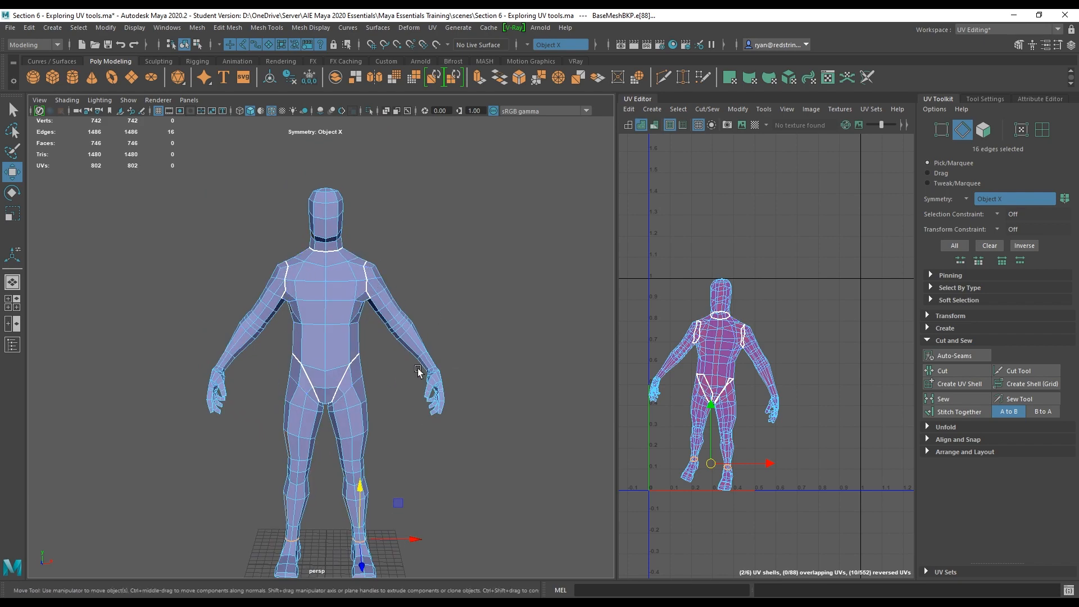
pyautogui.keyDown('alt'); pyautogui.moveTo(427, 355); pyautogui.dragTo(390, 334, button='middle'); pyautogui.keyUp('alt')
pyautogui.keyDown('alt'); pyautogui.moveTo(391, 333); pyautogui.dragTo(553, 382, button='right'); pyautogui.keyUp('alt')
pyautogui.keyDown('alt'); pyautogui.moveTo(517, 365); pyautogui.dragTo(363, 377, button='middle'); pyautogui.keyUp('alt')
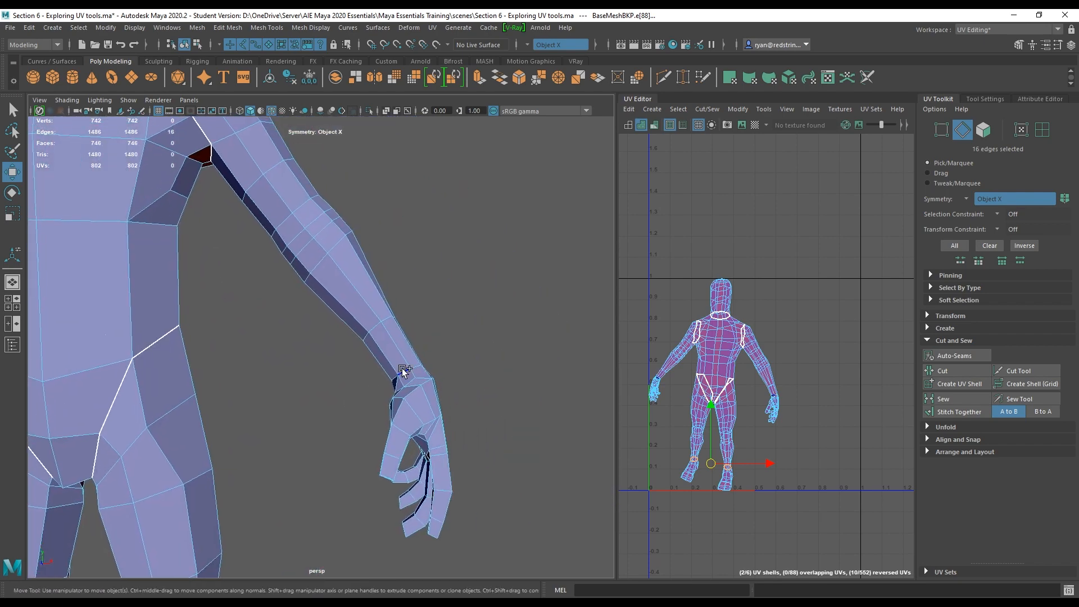
pyautogui.keyDown('shift'); pyautogui.doubleClick(408, 372); pyautogui.keyUp('shift')
pyautogui.keyDown('alt'); pyautogui.moveTo(437, 381); pyautogui.dragTo(553, 399); pyautogui.keyUp('alt')
pyautogui.keyDown('shift'); pyautogui.doubleClick(270, 370); pyautogui.keyUp('shift')
pyautogui.click(957, 370)
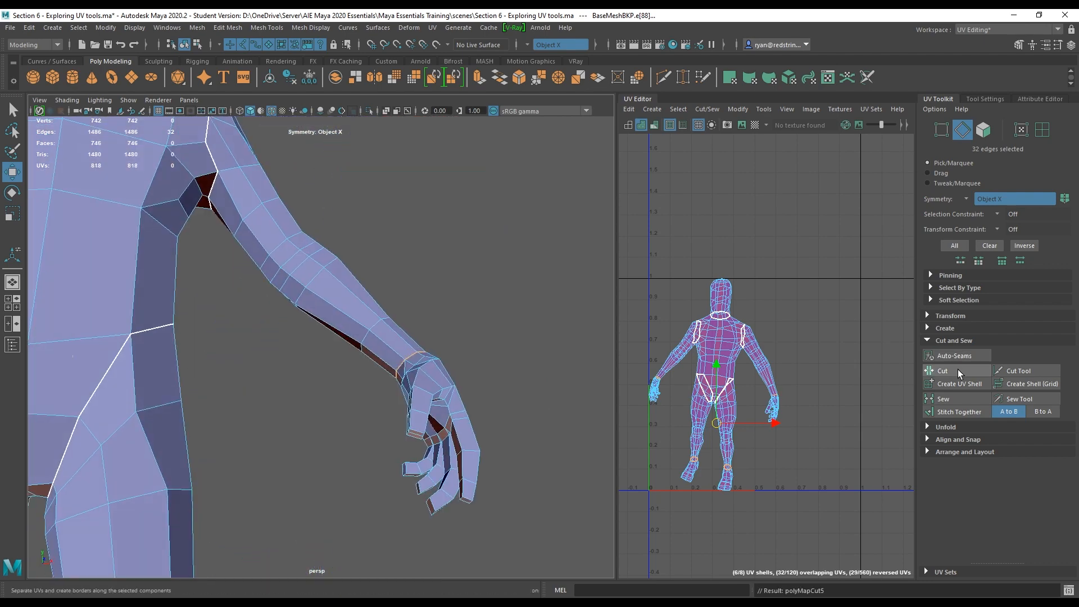
# Duplicate the character mesh and move the copy off to the side.
pyautogui.keyDown('alt'); pyautogui.moveTo(427, 331); pyautogui.dragTo(245, 304, button='right'); pyautogui.keyUp('alt')
pyautogui.keyDown('alt'); pyautogui.moveTo(245, 304); pyautogui.dragTo(334, 236, button='middle'); pyautogui.keyUp('alt')
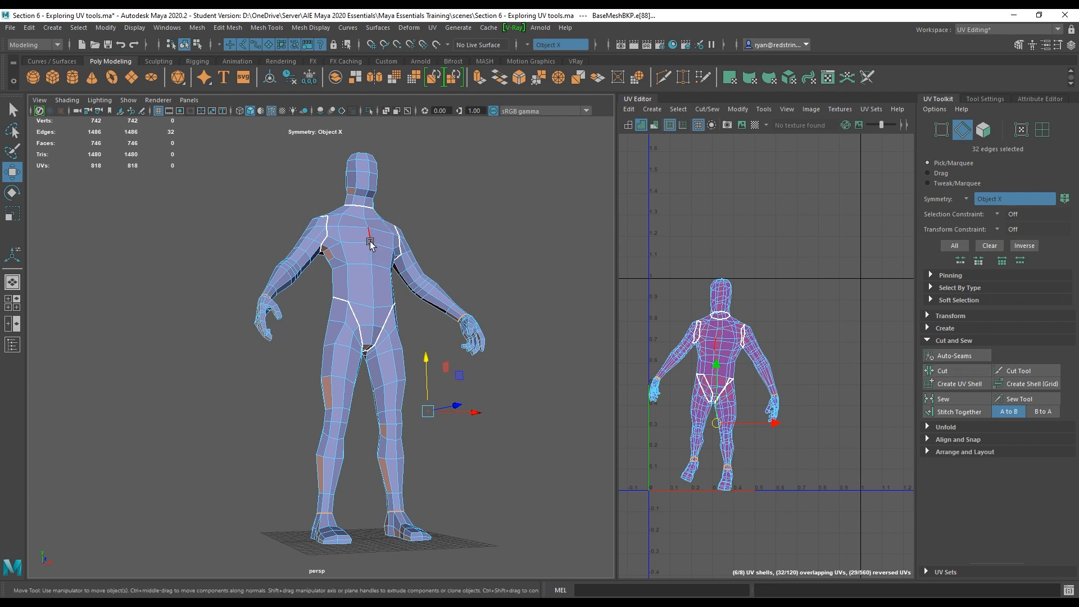
pyautogui.moveTo(369, 240); pyautogui.dragTo(443, 236, button='right')
pyautogui.click(443, 237)
pyautogui.keyDown('alt'); pyautogui.moveTo(466, 367); pyautogui.dragTo(418, 303, button='right'); pyautogui.keyUp('alt')
pyautogui.keyDown('alt'); pyautogui.moveTo(419, 303); pyautogui.dragTo(368, 323); pyautogui.keyUp('alt')
pyautogui.click(355, 309)
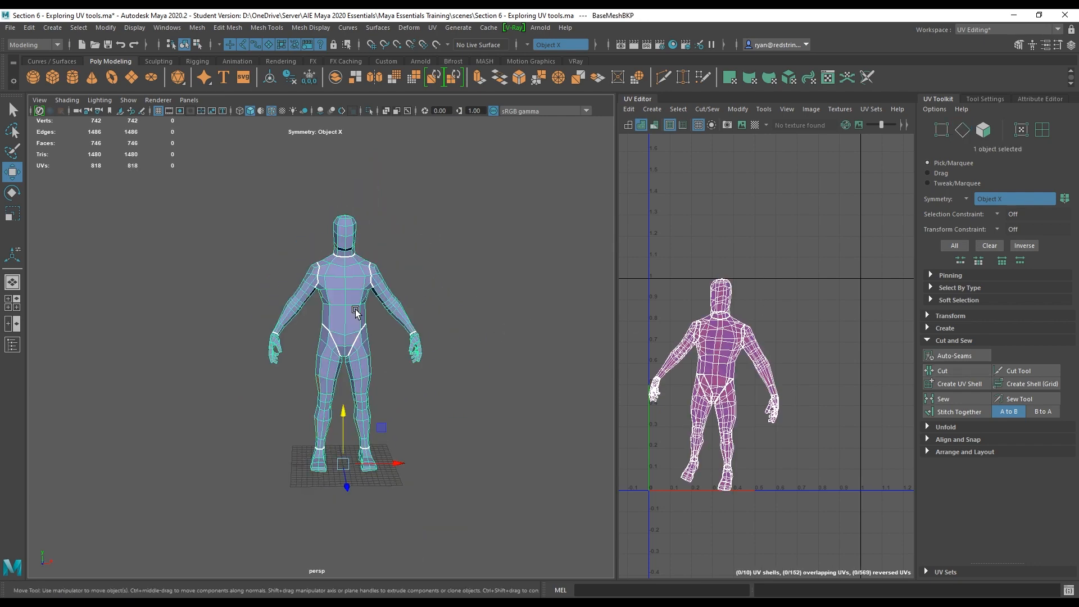
pyautogui.hotkey('ctrl', 'd')
pyautogui.moveTo(396, 468); pyautogui.dragTo(549, 465)
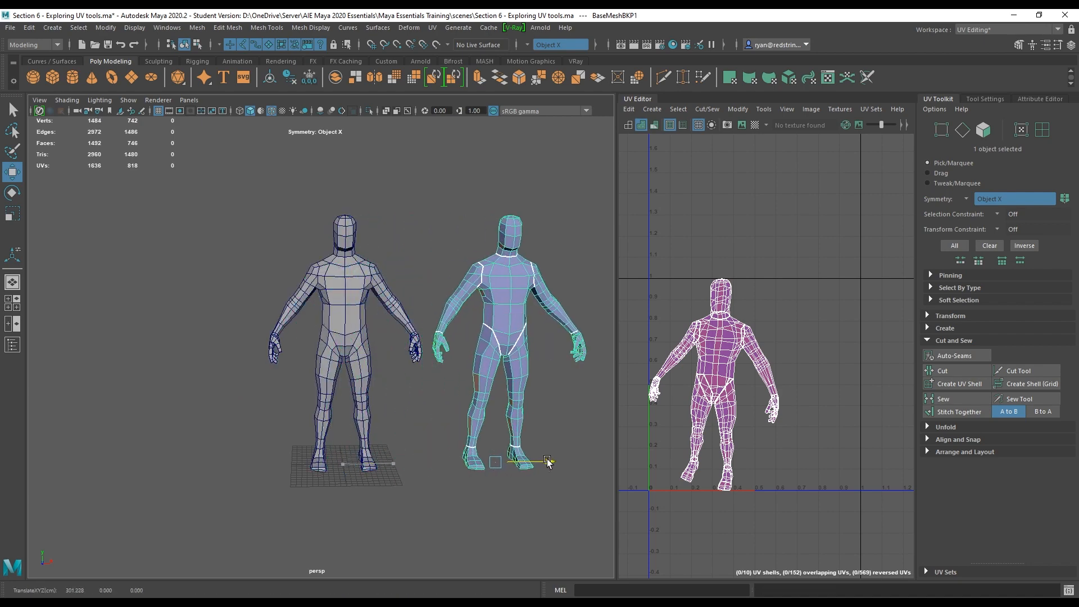
# Apply Auto-Seams to the duplicated mesh.
pyautogui.click(355, 284)
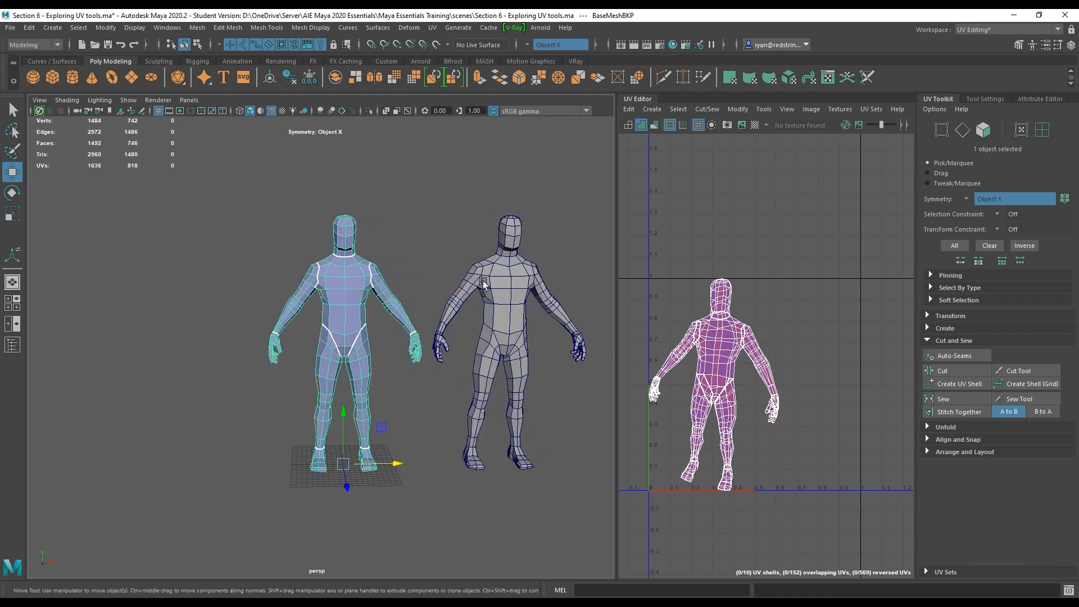
pyautogui.hotkey('ctrl', 'z')
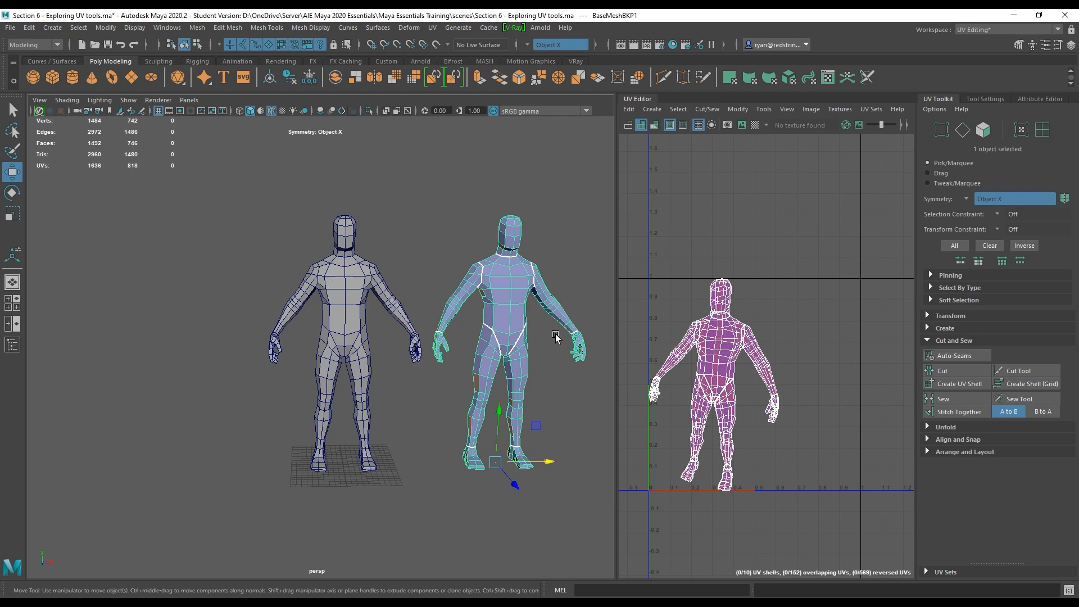
pyautogui.keyDown('alt'); pyautogui.moveTo(554, 332); pyautogui.dragTo(442, 355, button='middle'); pyautogui.keyUp('alt')
pyautogui.keyDown('alt'); pyautogui.moveTo(442, 355); pyautogui.dragTo(435, 351); pyautogui.keyUp('alt')
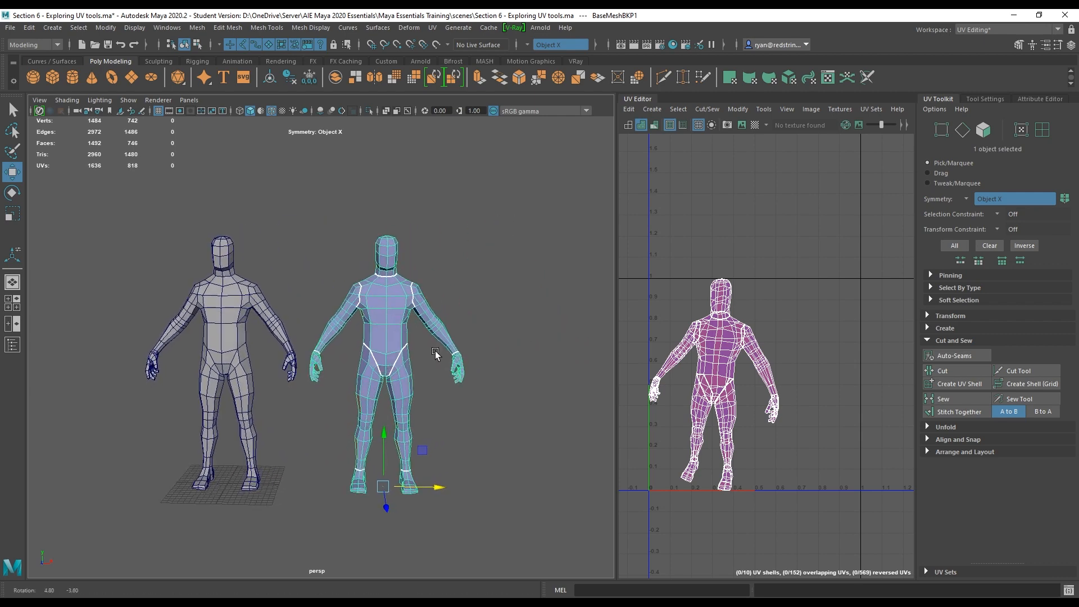
pyautogui.click(969, 355)
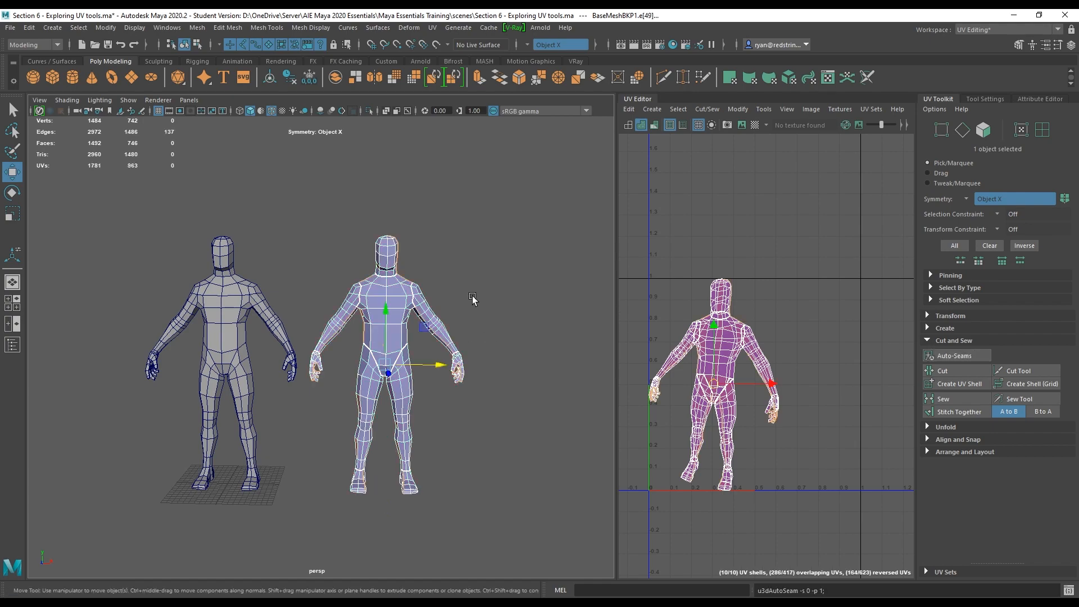
# Unfold the auto-seamed duplicate's UVs.
pyautogui.keyDown('alt'); pyautogui.moveTo(472, 296); pyautogui.dragTo(414, 311); pyautogui.keyUp('alt')
pyautogui.keyDown('alt'); pyautogui.moveTo(415, 311); pyautogui.dragTo(500, 343, button='right'); pyautogui.keyUp('alt')
pyautogui.keyDown('alt'); pyautogui.moveTo(500, 343); pyautogui.dragTo(404, 413); pyautogui.keyUp('alt')
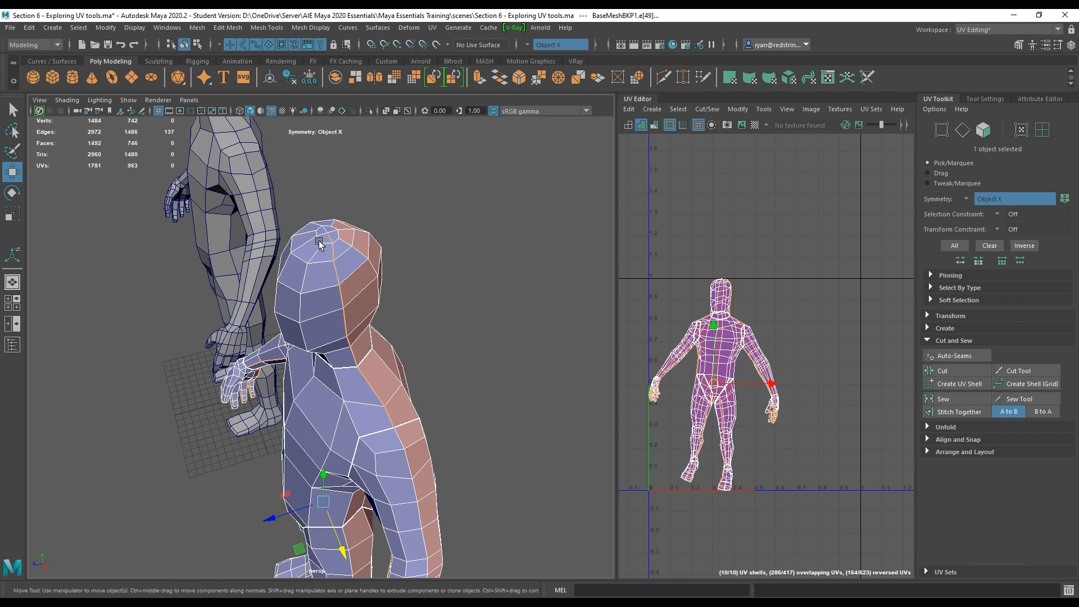
pyautogui.keyDown('alt'); pyautogui.moveTo(313, 247); pyautogui.dragTo(390, 231); pyautogui.keyUp('alt')
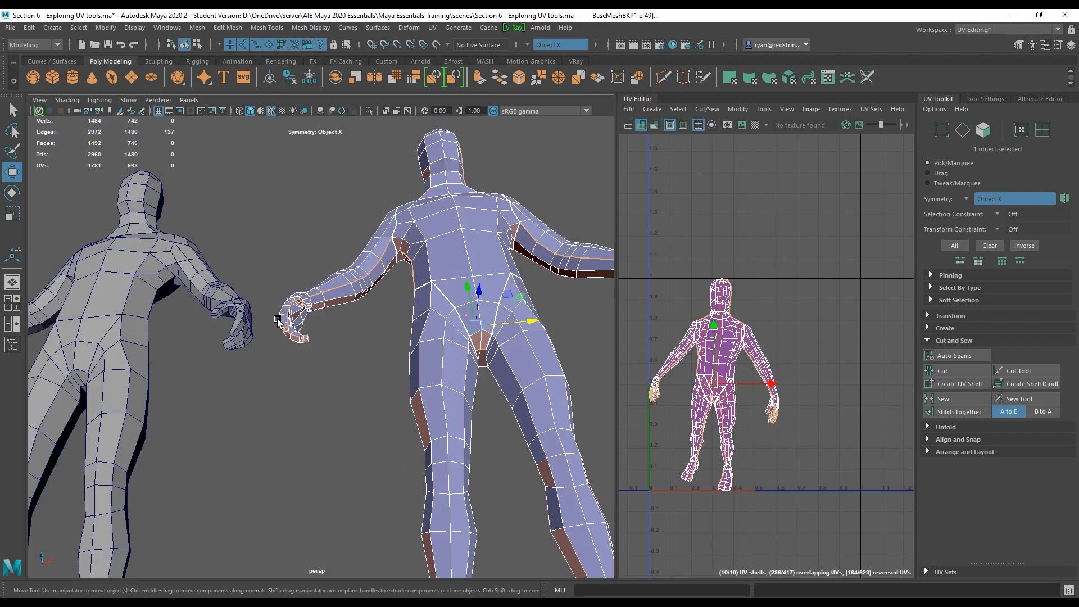
pyautogui.keyDown('alt'); pyautogui.moveTo(307, 340); pyautogui.dragTo(594, 357); pyautogui.keyUp('alt')
pyautogui.scroll(-4, 594, 357)
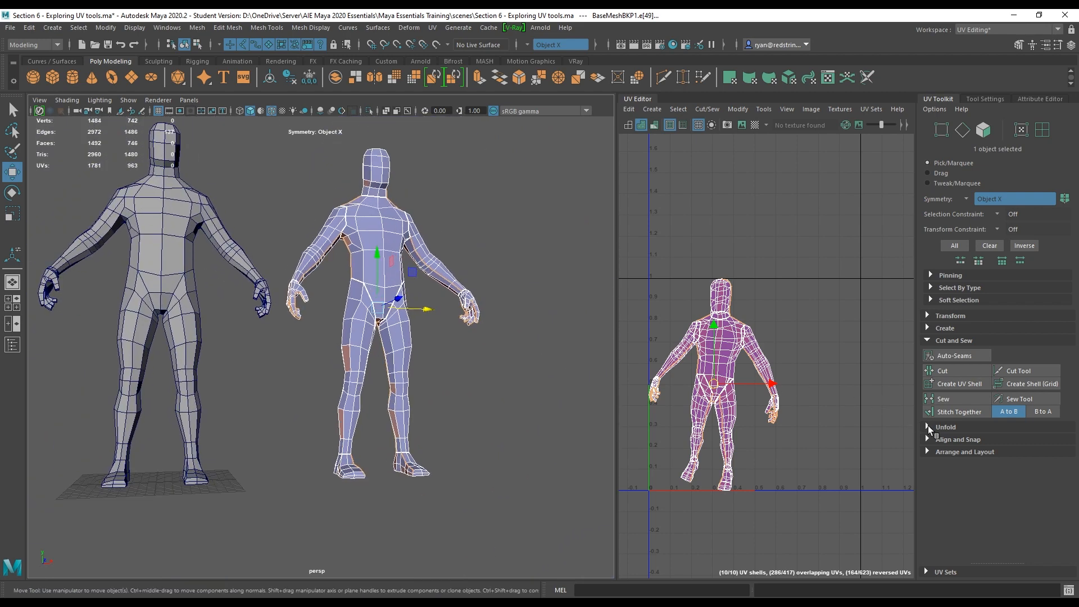
pyautogui.click(929, 426)
pyautogui.click(948, 455)
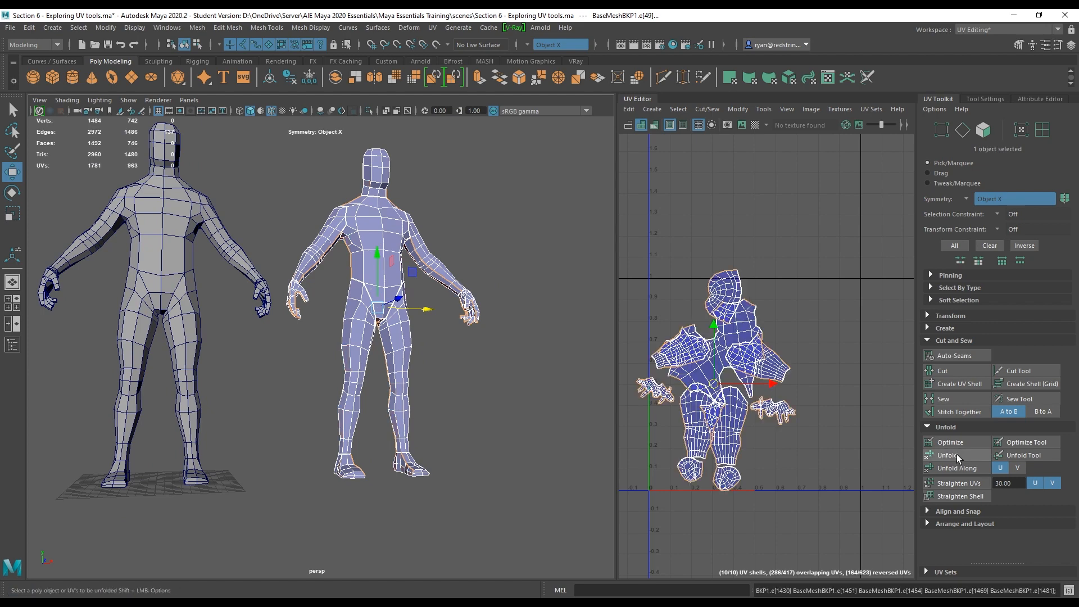
# Drag the duplicate's unfolded UV shells apart in the UV Editor, undoing the last move.
pyautogui.moveTo(717, 359); pyautogui.dragTo(725, 301, button='right')
pyautogui.doubleClick(726, 291)
pyautogui.moveTo(725, 298); pyautogui.dragTo(723, 254)
pyautogui.doubleClick(730, 335)
pyautogui.moveTo(713, 354); pyautogui.dragTo(730, 329)
pyautogui.doubleClick(756, 351)
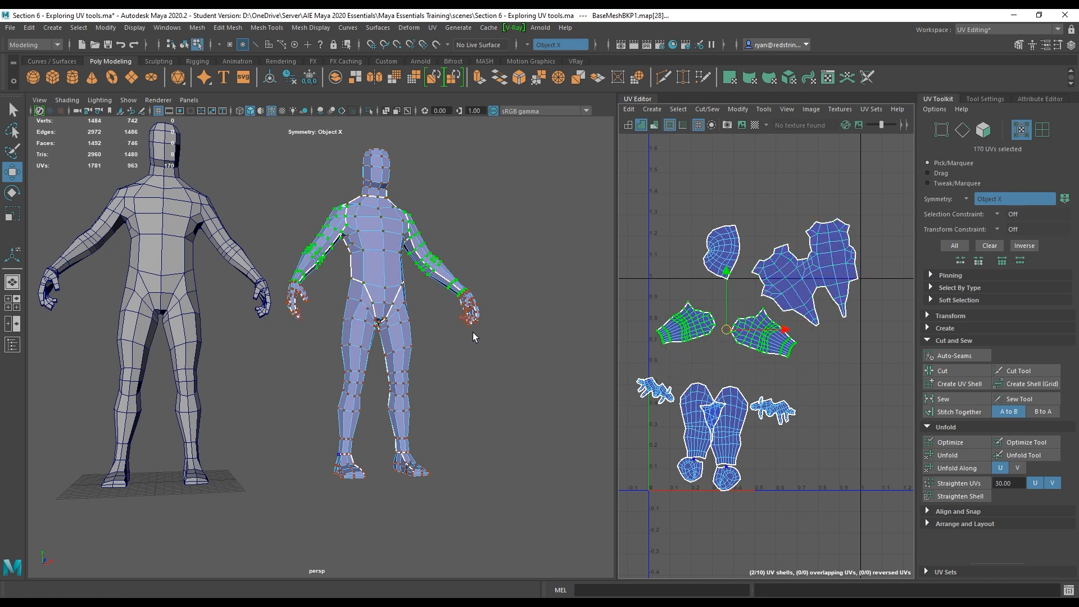
pyautogui.hotkey('ctrl', 'z')
# Apply a Normal-Based UV projection to the whole duplicated mesh.
pyautogui.moveTo(356, 249); pyautogui.dragTo(409, 233, button='right')
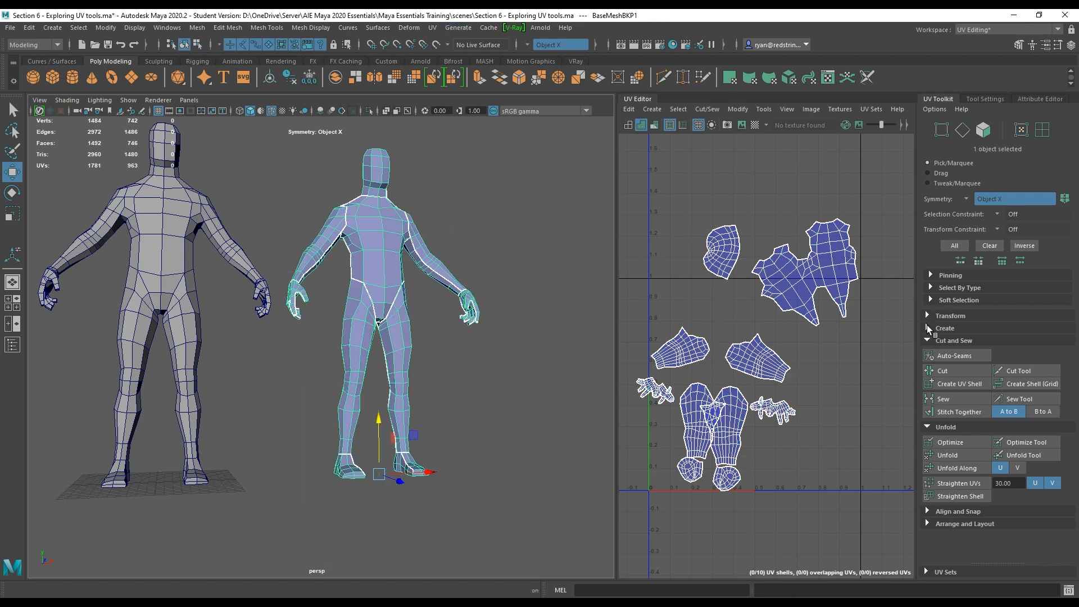
pyautogui.click(928, 328)
pyautogui.click(998, 344)
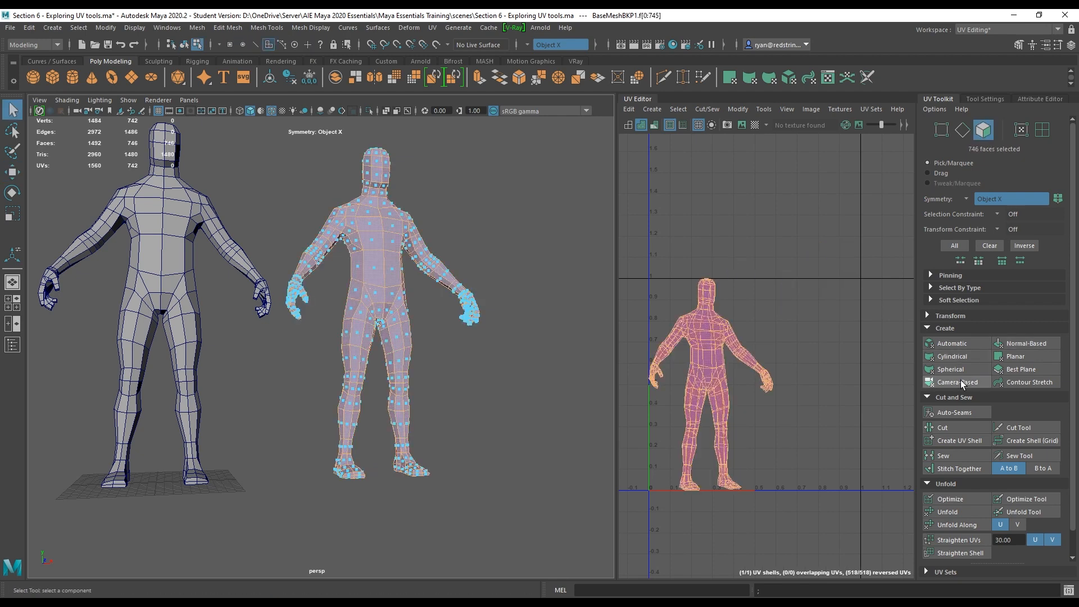
pyautogui.moveTo(723, 327); pyautogui.dragTo(681, 334, button='right')
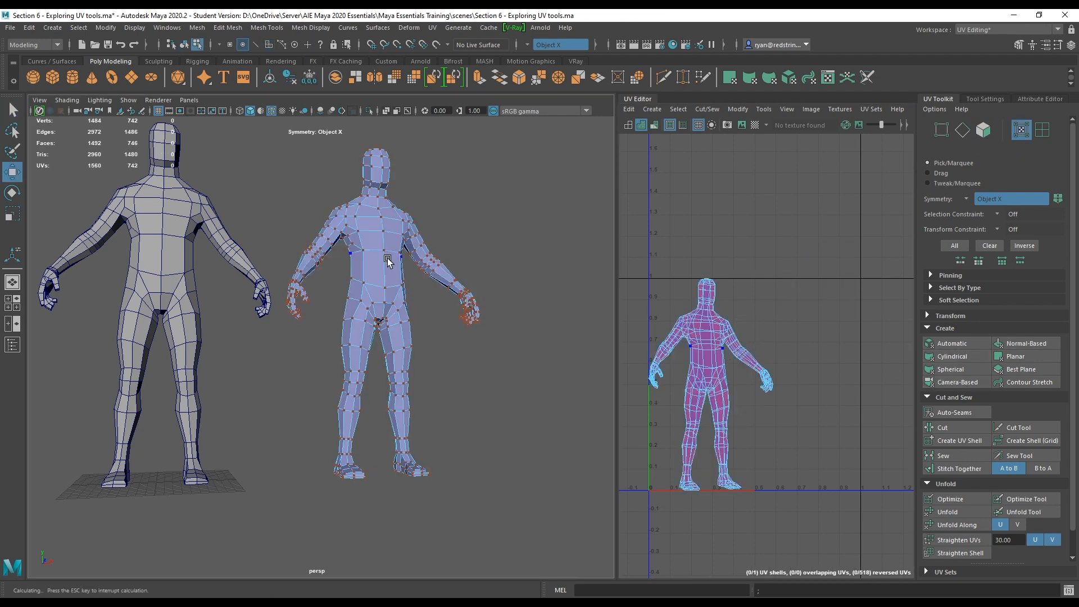
pyautogui.moveTo(392, 258); pyautogui.dragTo(438, 248, button='right')
pyautogui.press('w')
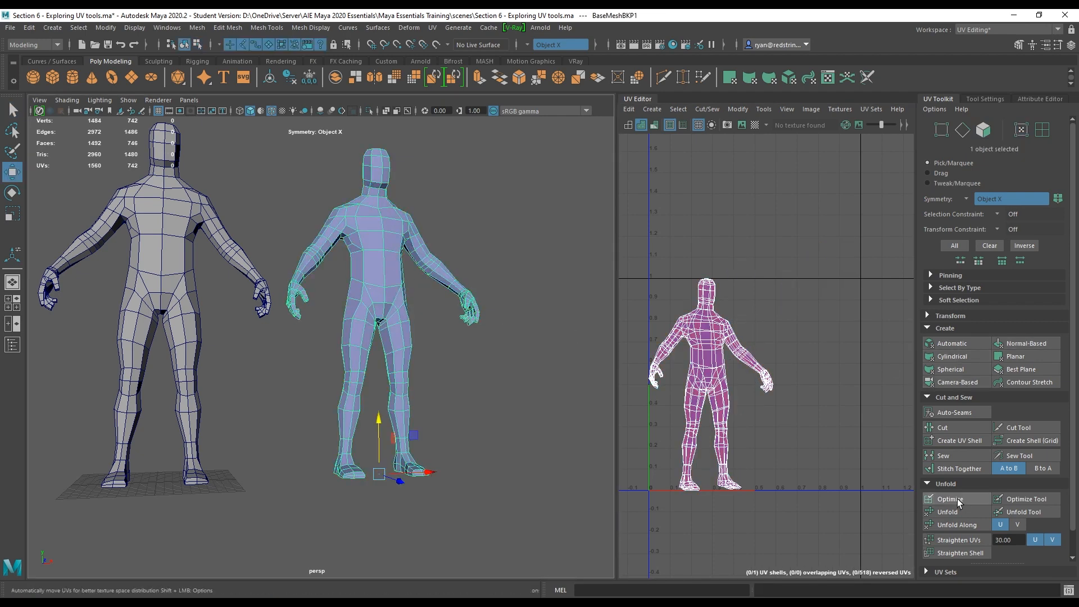
# Run Auto-Seams on the duplicate, then select all its UVs and unfold them.
pyautogui.click(948, 414)
pyautogui.scroll(3, 410, 298)
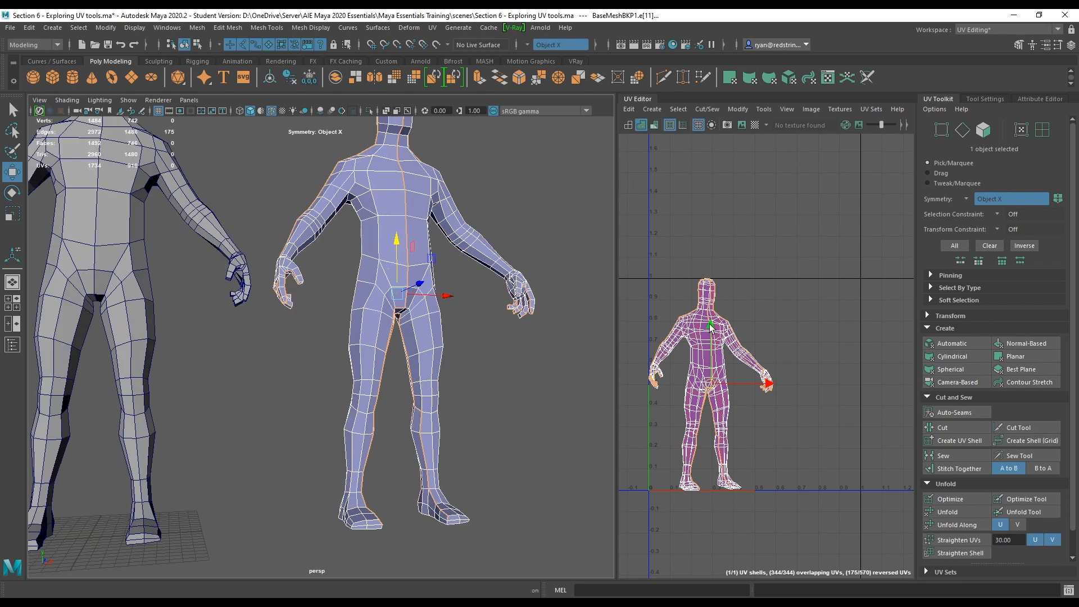
pyautogui.moveTo(710, 327); pyautogui.dragTo(711, 319, button='right')
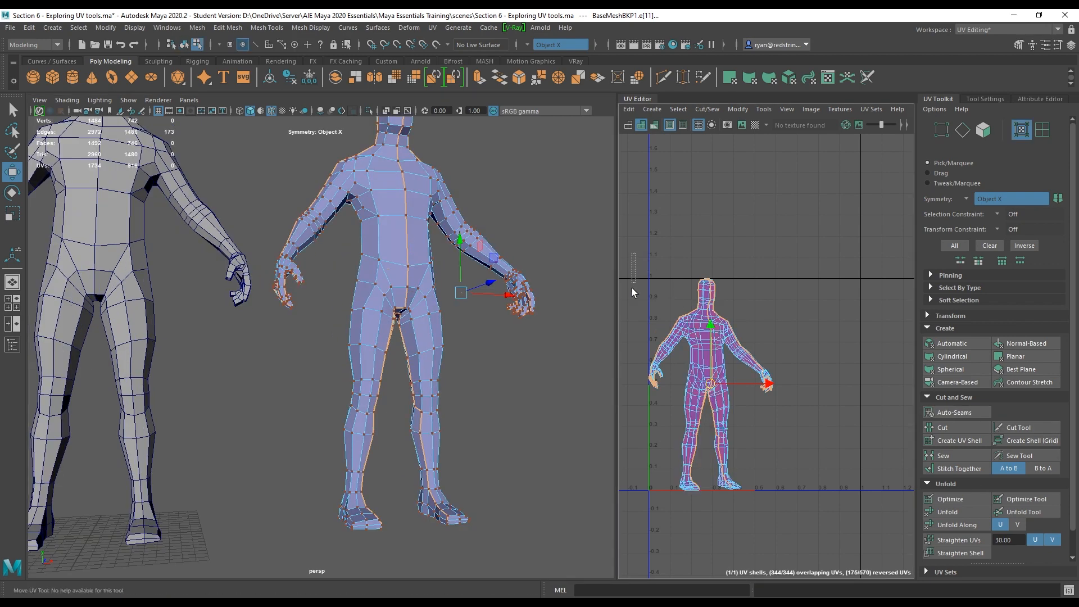
pyautogui.moveTo(632, 288); pyautogui.dragTo(838, 514)
pyautogui.click(949, 511)
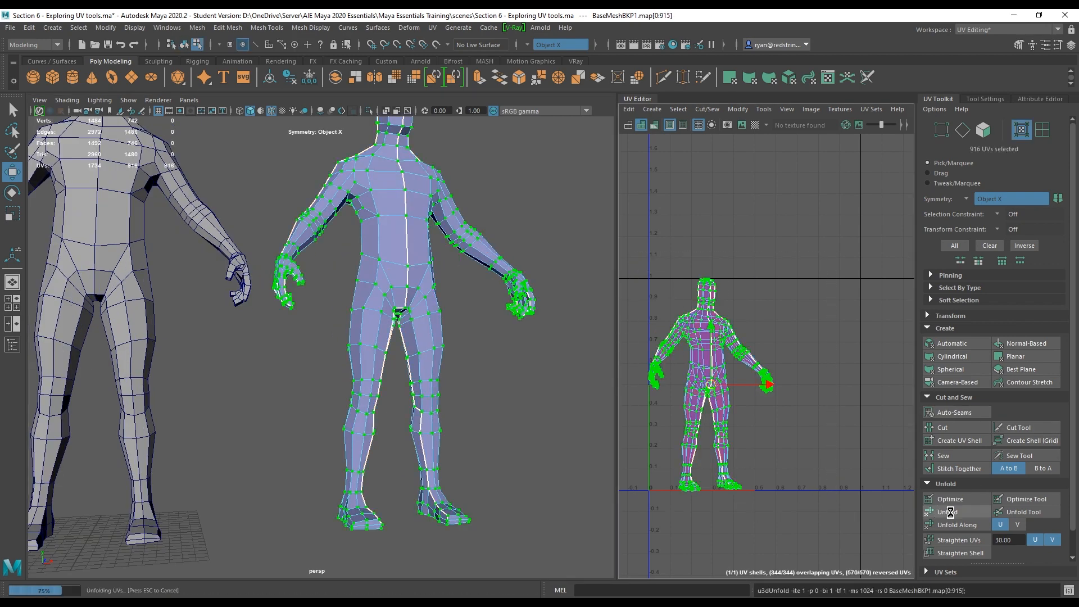
# Rotate the unfolded UV shell upright in the UV Editor.
pyautogui.keyDown('alt'); pyautogui.moveTo(758, 384); pyautogui.dragTo(848, 344, button='middle'); pyautogui.keyUp('alt')
pyautogui.press('e')
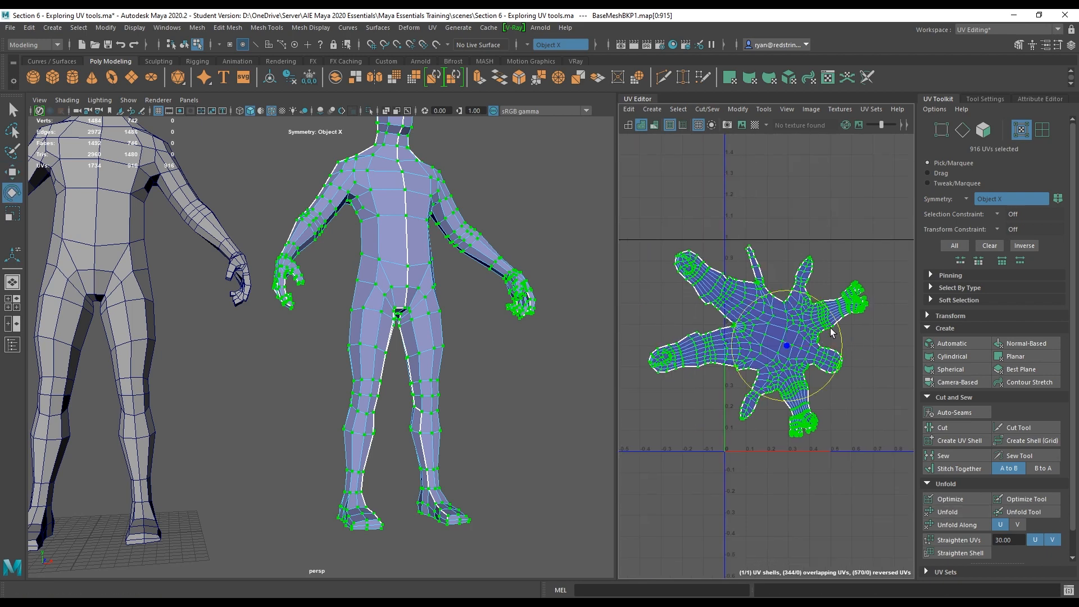
pyautogui.moveTo(836, 327); pyautogui.dragTo(736, 280)
pyautogui.click(716, 323)
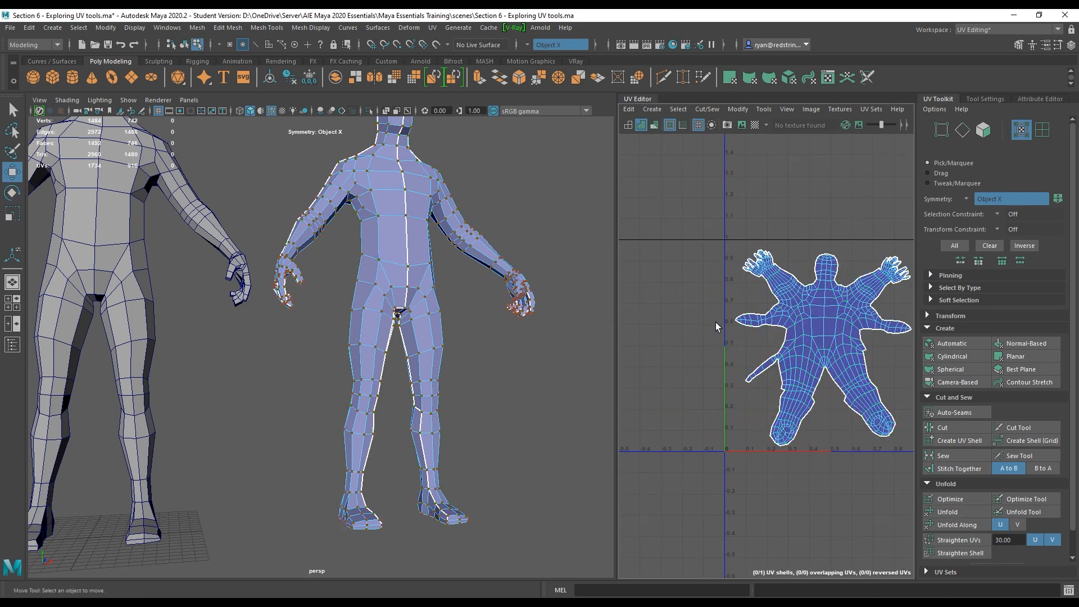
# Widen the UV Editor, select the unfolded shell and reposition it in UV space.
pyautogui.keyDown('alt'); pyautogui.moveTo(759, 337); pyautogui.dragTo(690, 373, button='middle'); pyautogui.keyUp('alt')
pyautogui.keyDown('alt'); pyautogui.moveTo(690, 373); pyautogui.dragTo(849, 438, button='right'); pyautogui.keyUp('alt')
pyautogui.keyDown('alt'); pyautogui.moveTo(848, 439); pyautogui.dragTo(812, 456, button='middle'); pyautogui.keyUp('alt')
pyautogui.keyDown('alt'); pyautogui.moveTo(812, 456); pyautogui.dragTo(788, 423, button='right'); pyautogui.keyUp('alt')
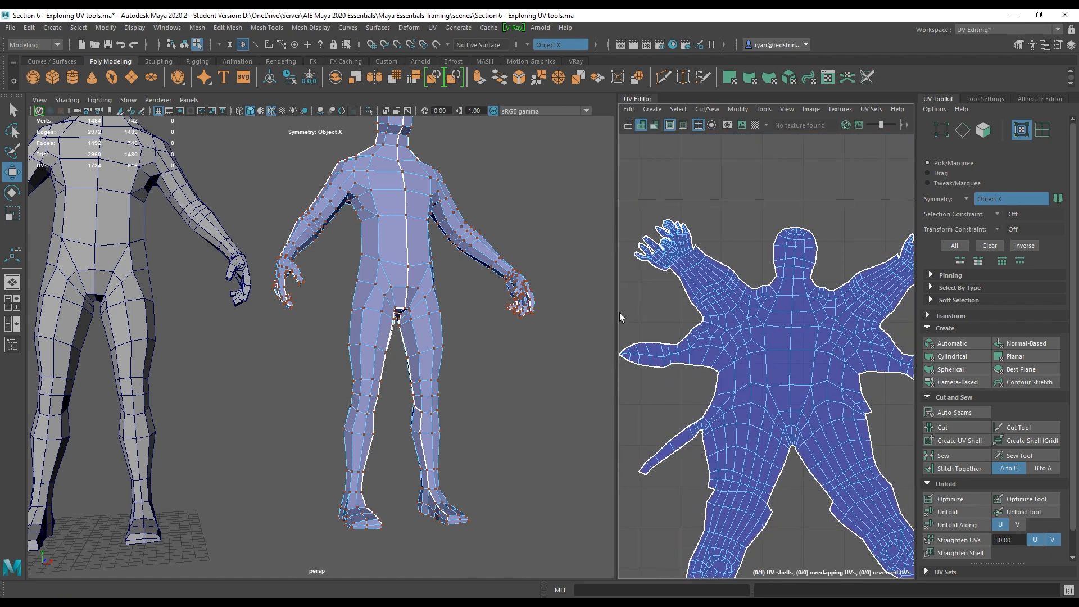
pyautogui.moveTo(616, 315); pyautogui.dragTo(478, 324)
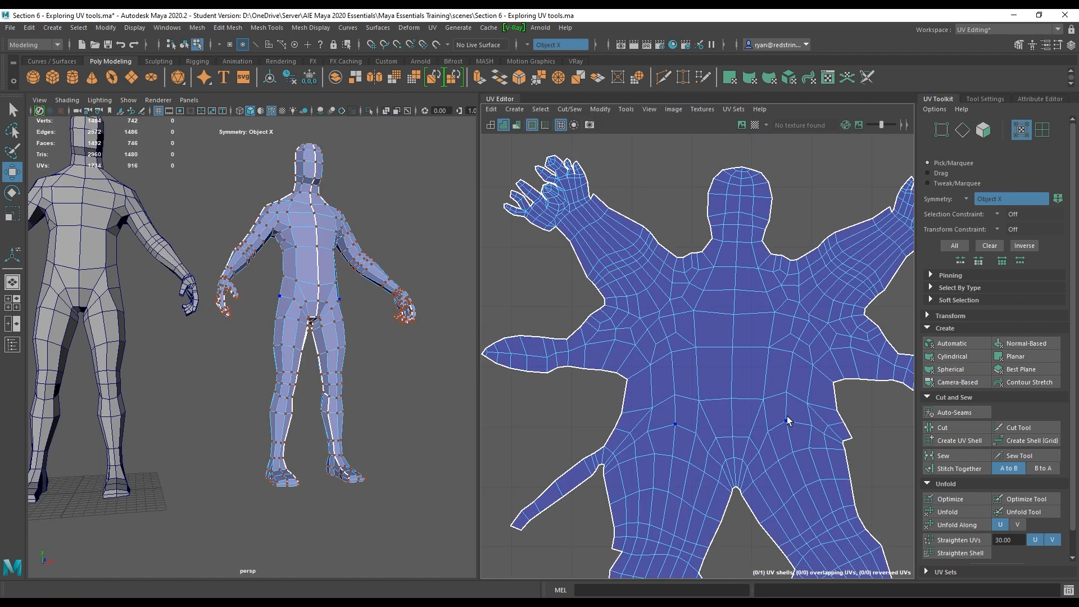
pyautogui.keyDown('alt'); pyautogui.moveTo(788, 420); pyautogui.dragTo(624, 341, button='right'); pyautogui.keyUp('alt')
pyautogui.keyDown('alt'); pyautogui.moveTo(775, 437); pyautogui.dragTo(705, 365, button='middle'); pyautogui.keyUp('alt')
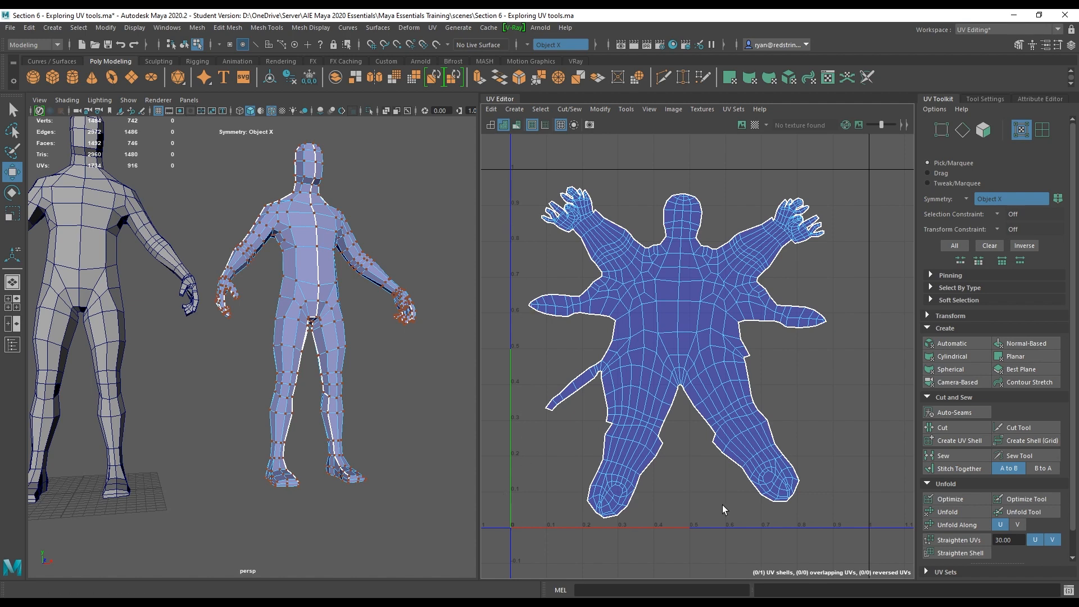
pyautogui.press('e')
pyautogui.doubleClick(677, 327)
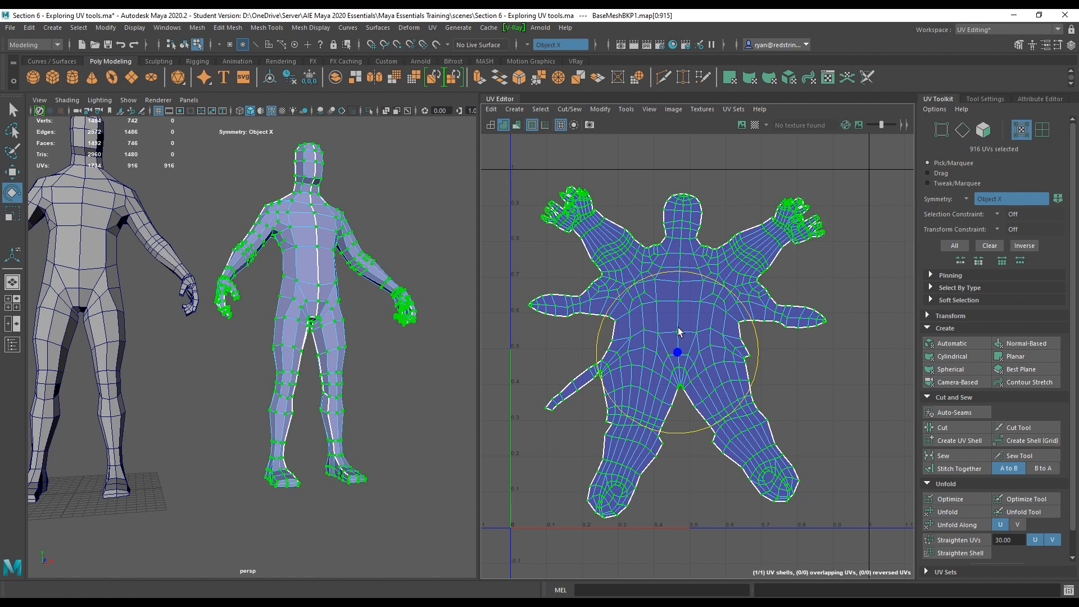
pyautogui.press('w')
pyautogui.moveTo(692, 354); pyautogui.dragTo(670, 351)
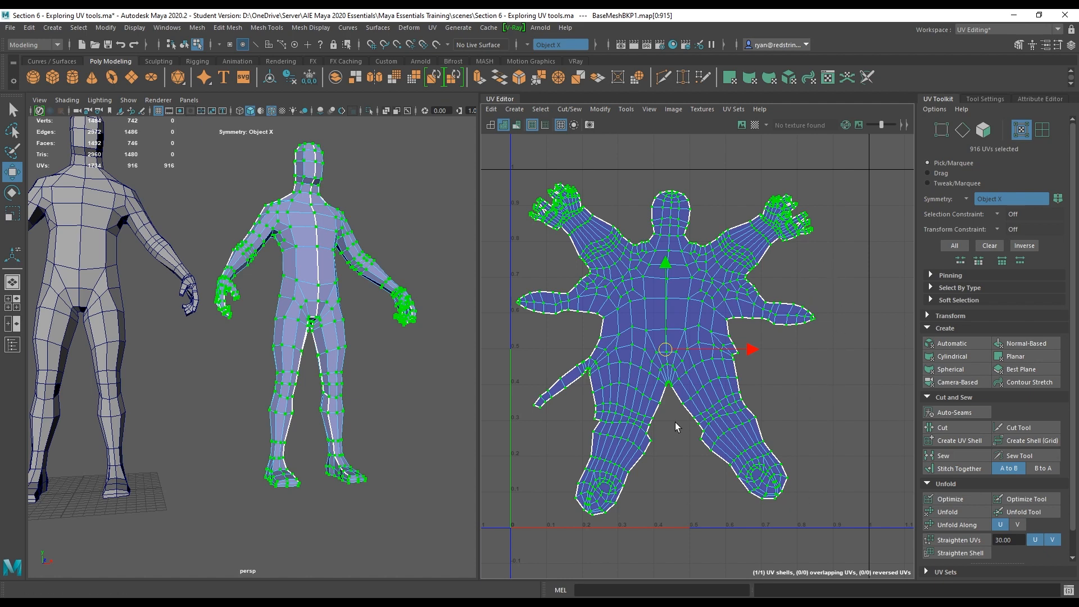
pyautogui.keyDown('alt'); pyautogui.moveTo(621, 326); pyautogui.dragTo(640, 321, button='middle'); pyautogui.keyUp('alt')
pyautogui.press('F8')
pyautogui.press('F8')
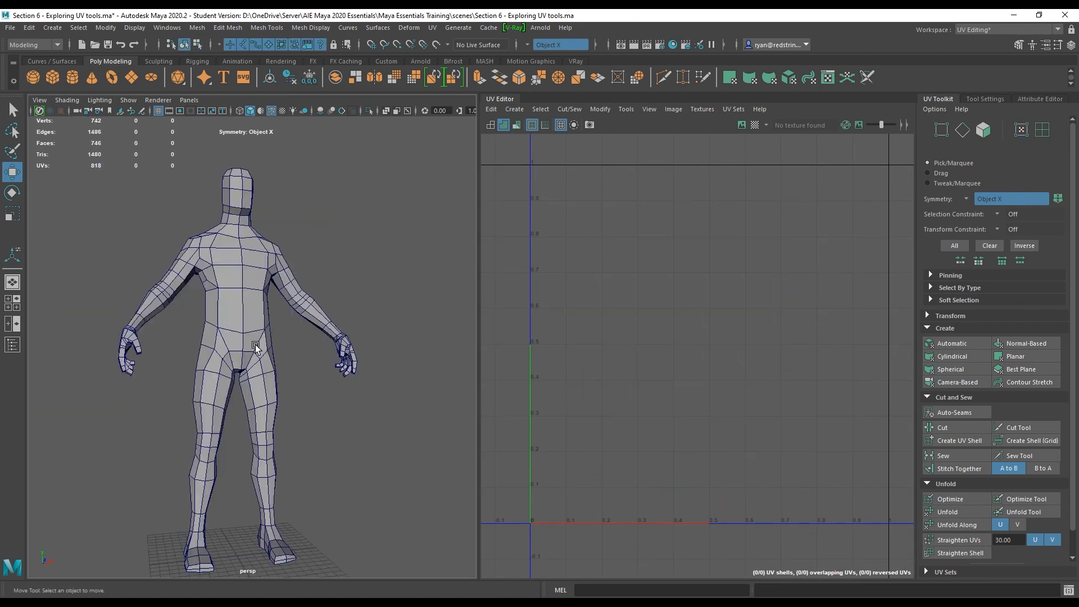
# Select the original mesh's UVs and pull its leg, feet and torso shells apart in the UV Editor.
pyautogui.click(254, 344)
pyautogui.keyDown('alt'); pyautogui.moveTo(406, 342); pyautogui.dragTo(427, 334); pyautogui.keyUp('alt')
pyautogui.rightClick(667, 381)
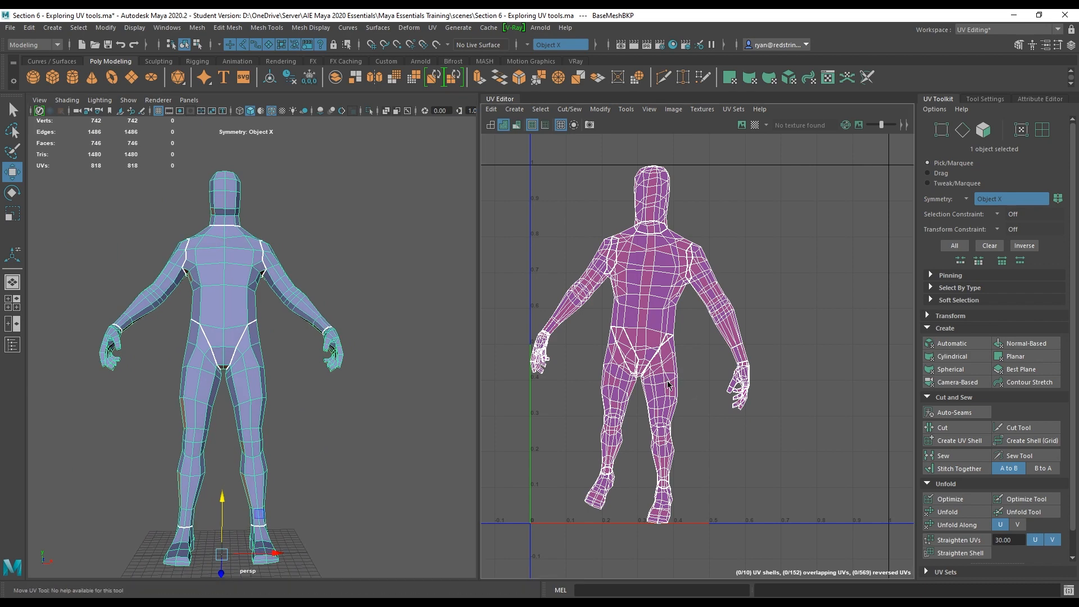
pyautogui.moveTo(700, 384); pyautogui.dragTo(702, 384, button='right')
pyautogui.doubleClick(667, 397)
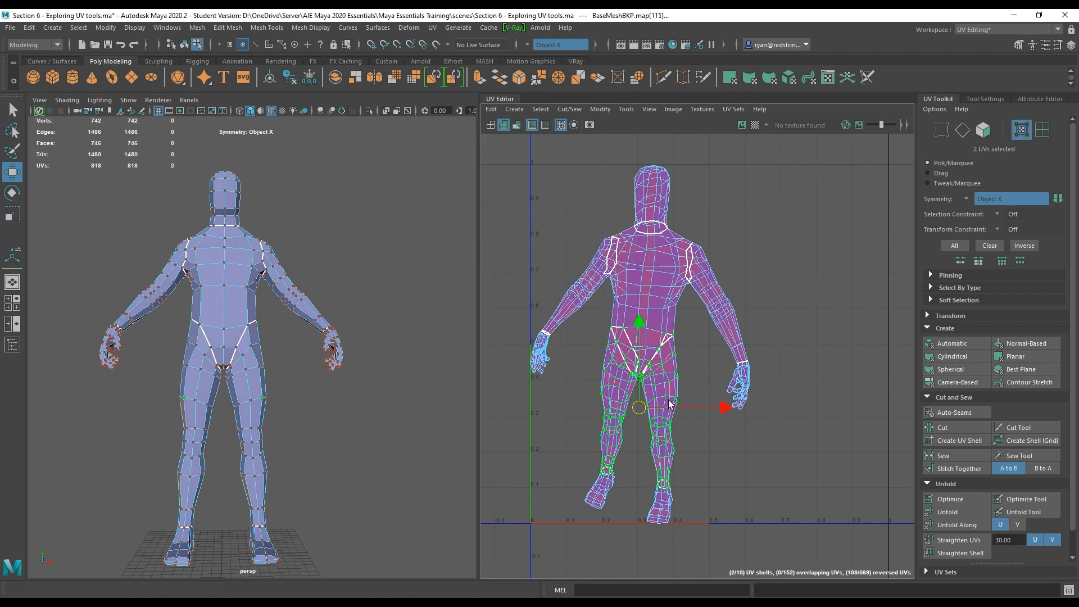
pyautogui.moveTo(644, 412); pyautogui.dragTo(842, 283)
pyautogui.doubleClick(663, 497)
pyautogui.moveTo(626, 495); pyautogui.dragTo(812, 479)
pyautogui.doubleClick(647, 330)
pyautogui.moveTo(647, 299); pyautogui.dragTo(639, 437)
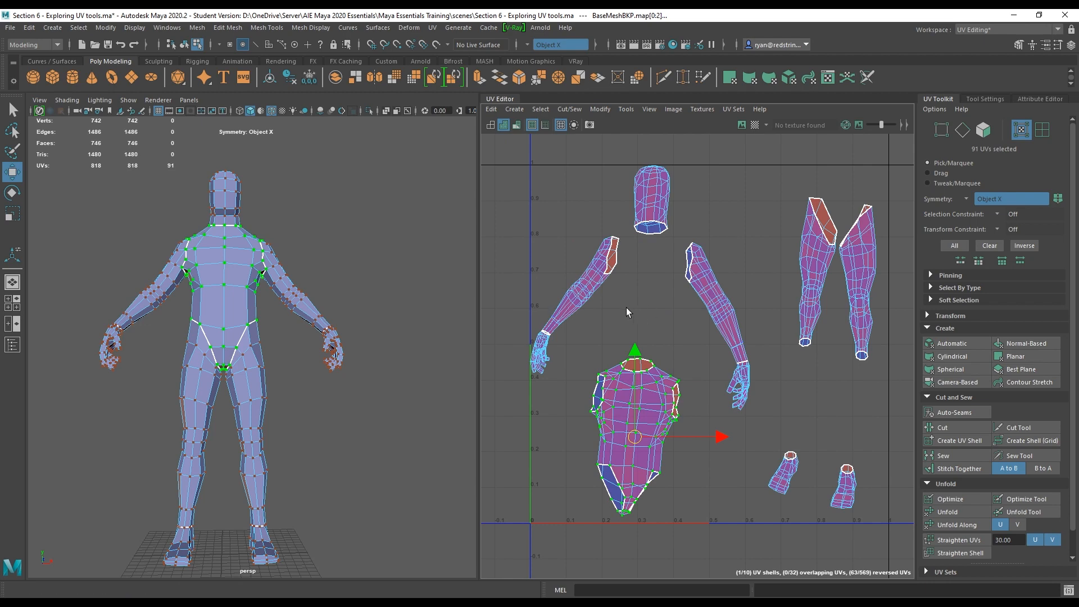
# Select both hand UV shells and move them up above the other shells.
pyautogui.doubleClick(543, 353)
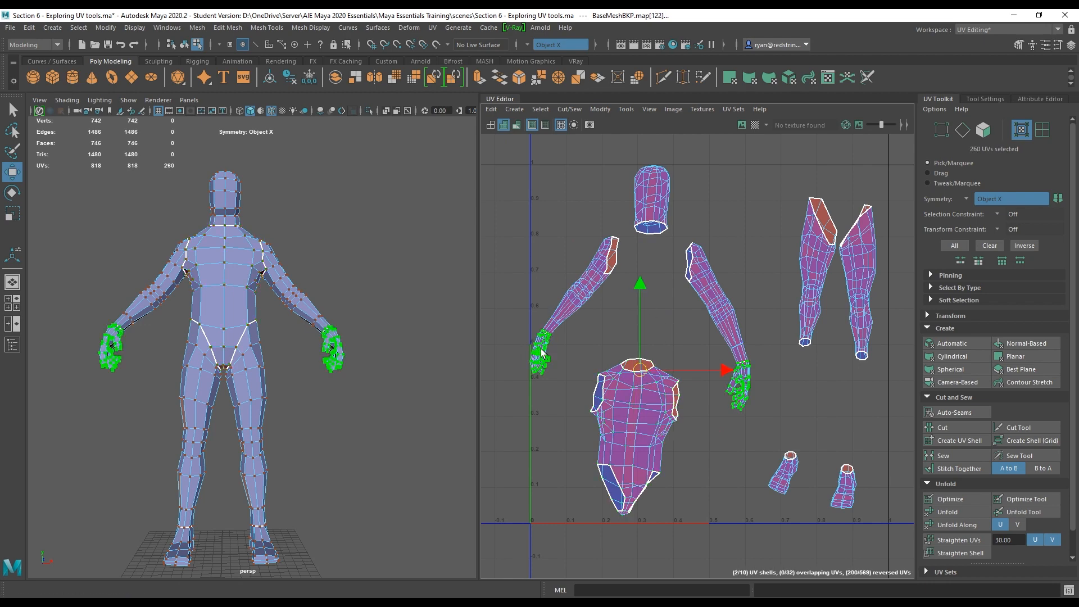
pyautogui.moveTo(640, 371); pyautogui.dragTo(648, 167)
pyautogui.scroll(-3, 703, 323)
pyautogui.scroll(-1, 702, 324)
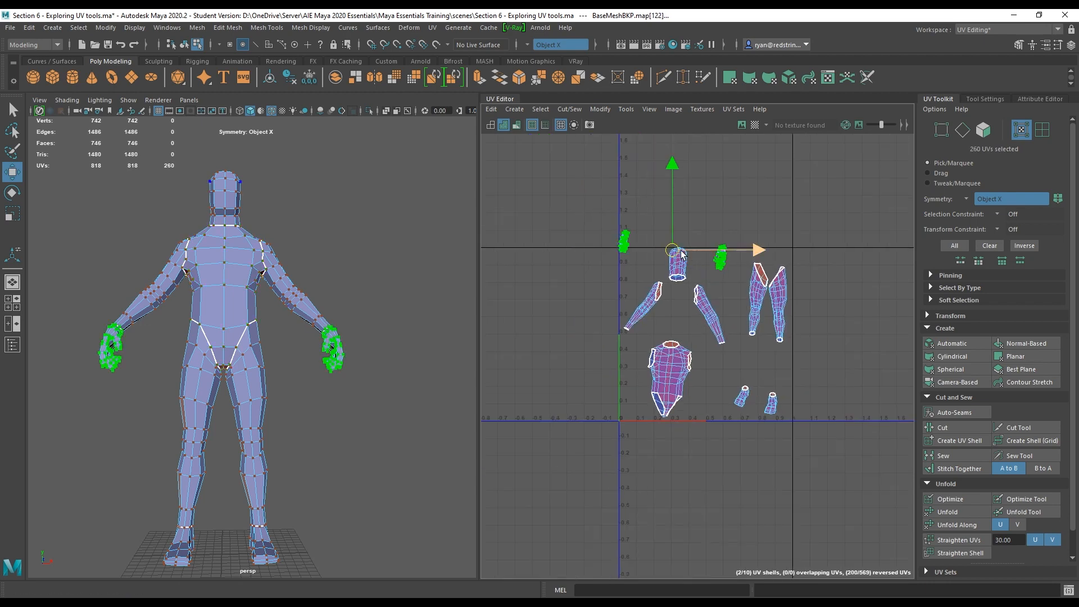
# Rotate both hand UV shells upright and nudge them into place above the other shells.
pyautogui.press('e')
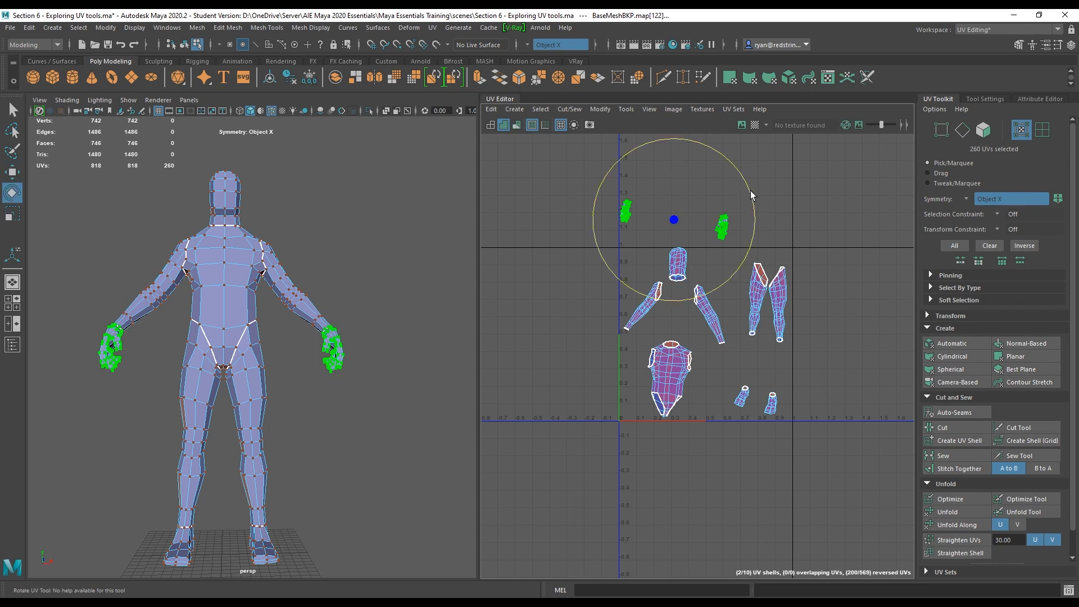
pyautogui.moveTo(751, 195); pyautogui.dragTo(725, 173)
pyautogui.press('w')
pyautogui.moveTo(674, 220)
pyautogui.mouseDown()
pyautogui.moveTo(698, 229)
pyautogui.moveTo(689, 230)
pyautogui.mouseUp()
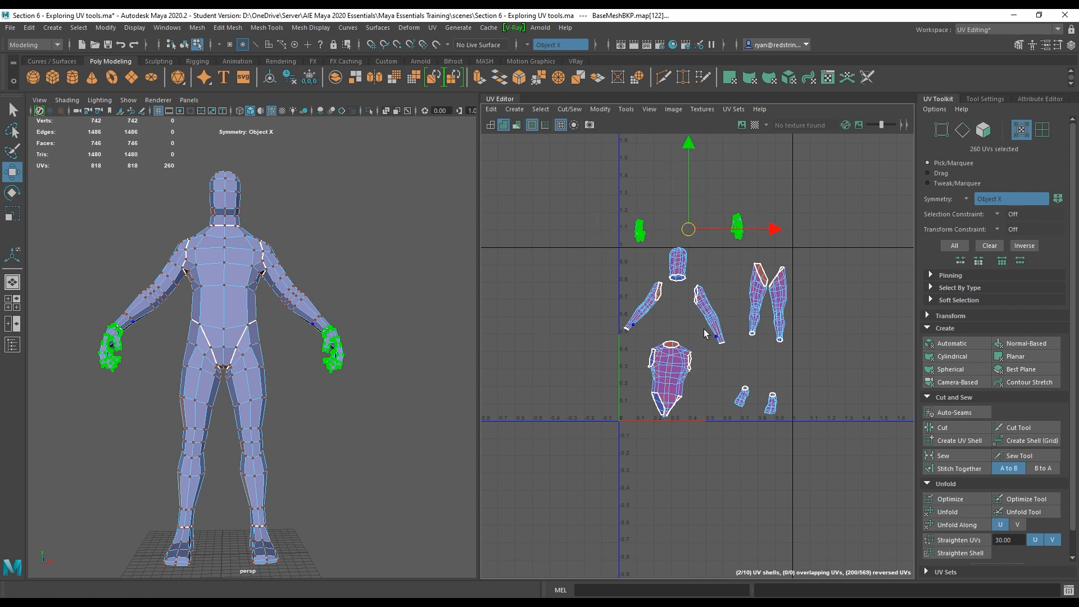
# Select the edge loop around the neck plus an edge on top of the head and cut UV seams there.
pyautogui.keyDown('alt'); pyautogui.moveTo(160, 257); pyautogui.dragTo(246, 298, button='right'); pyautogui.keyUp('alt')
pyautogui.keyDown('alt'); pyautogui.moveTo(247, 243); pyautogui.dragTo(255, 306, button='middle'); pyautogui.keyUp('alt')
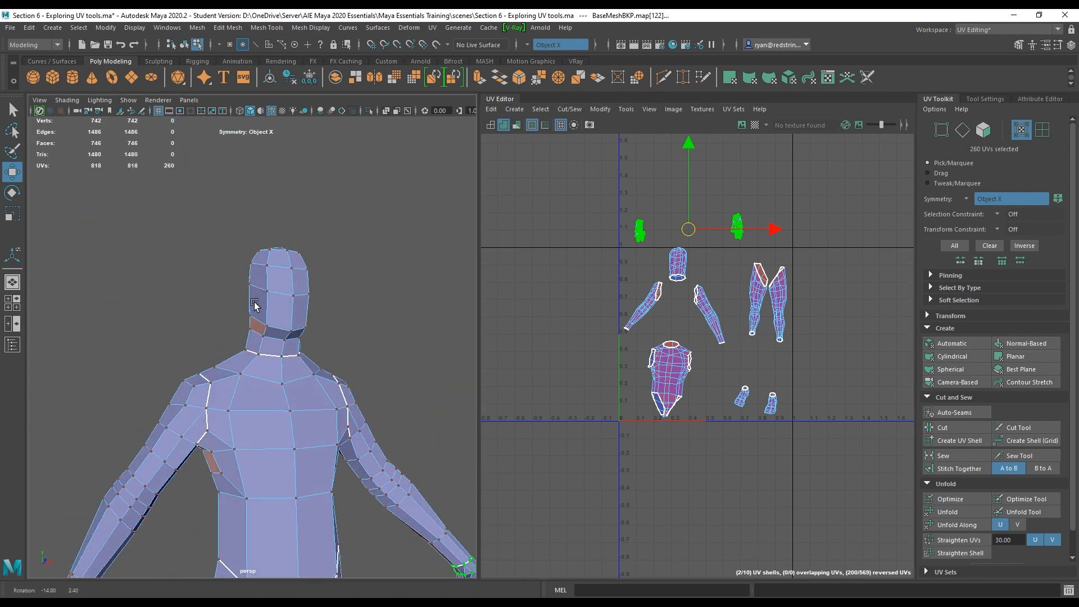
pyautogui.keyDown('alt'); pyautogui.moveTo(255, 305); pyautogui.dragTo(256, 339); pyautogui.keyUp('alt')
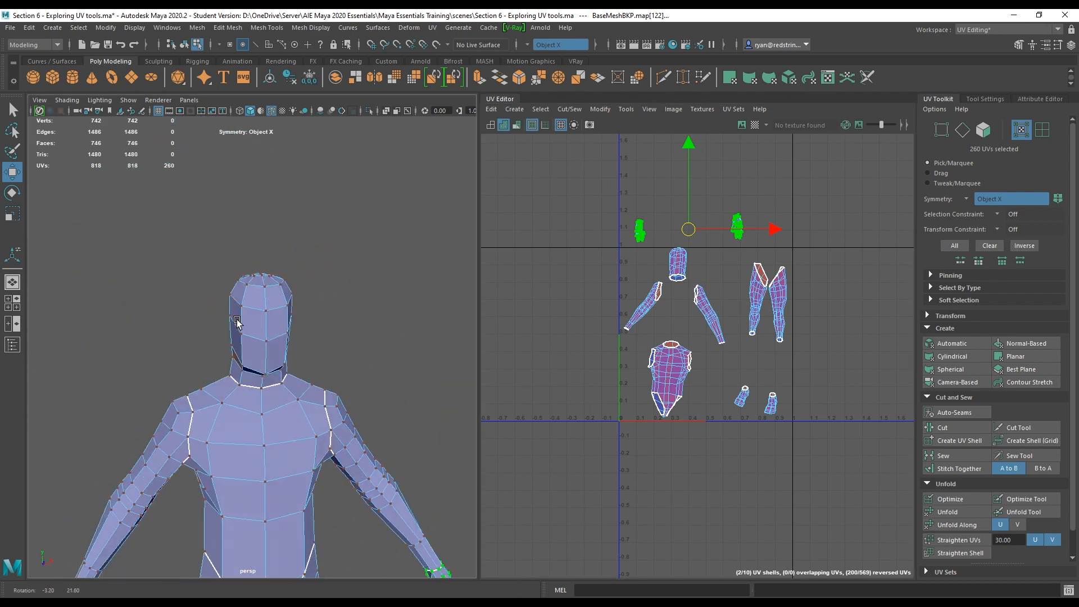
pyautogui.keyDown('alt'); pyautogui.moveTo(256, 338); pyautogui.dragTo(301, 359, button='right'); pyautogui.keyUp('alt')
pyautogui.keyDown('alt'); pyautogui.moveTo(281, 345); pyautogui.dragTo(295, 383); pyautogui.keyUp('alt')
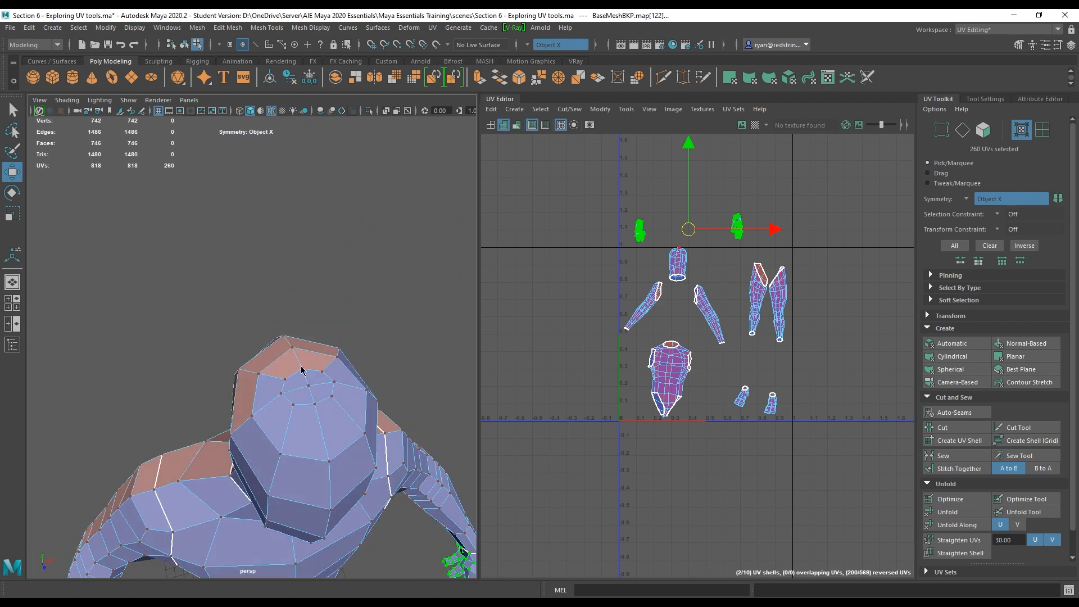
pyautogui.moveTo(299, 293); pyautogui.dragTo(296, 263, button='right')
pyautogui.click(308, 351)
pyautogui.click(304, 374)
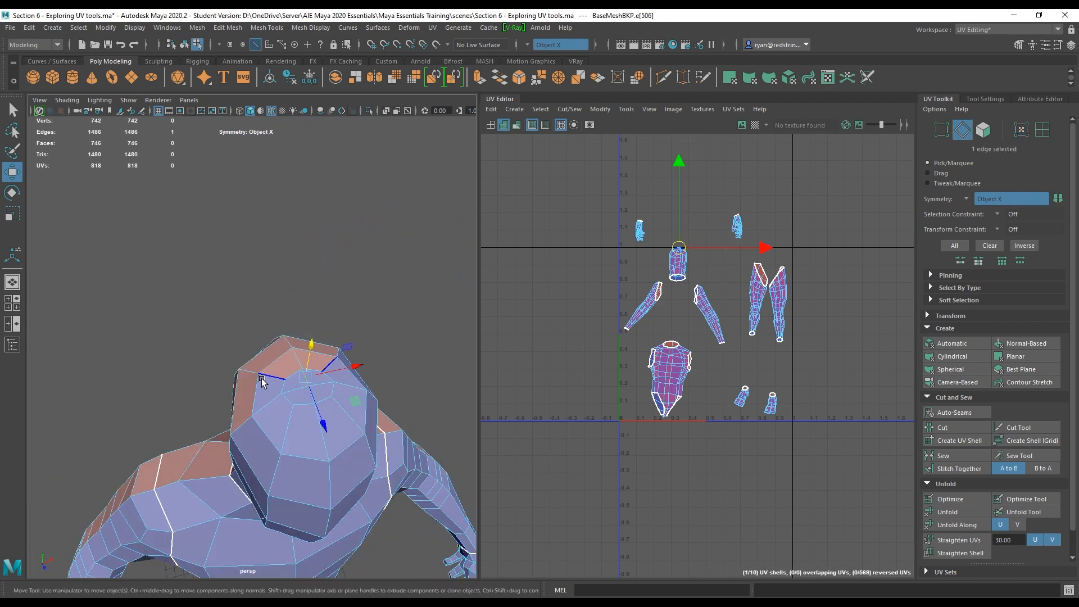
pyautogui.keyDown('alt'); pyautogui.moveTo(304, 375); pyautogui.dragTo(319, 351); pyautogui.keyUp('alt')
pyautogui.doubleClick(261, 366)
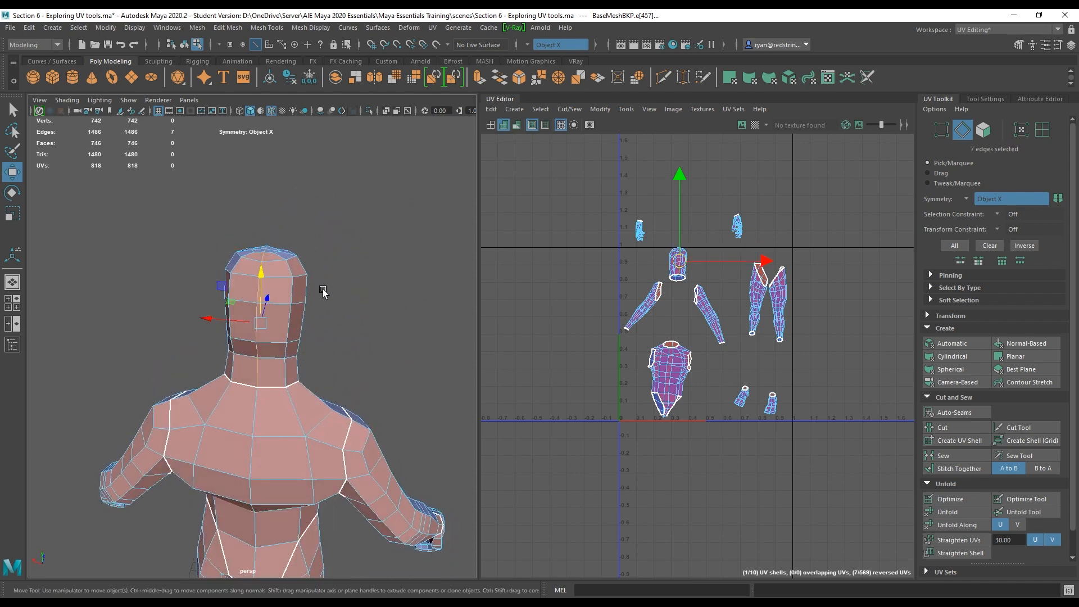
pyautogui.keyDown('alt'); pyautogui.moveTo(323, 291); pyautogui.dragTo(170, 376); pyautogui.keyUp('alt')
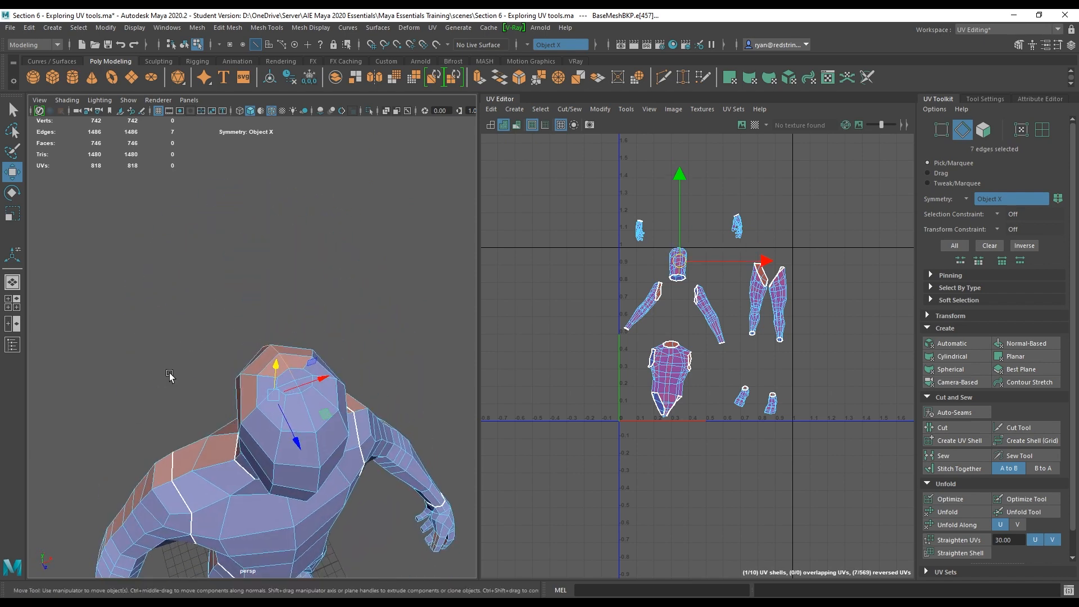
pyautogui.keyDown('alt'); pyautogui.moveTo(170, 375); pyautogui.dragTo(164, 327, button='middle'); pyautogui.keyUp('alt')
pyautogui.scroll(4, 164, 327)
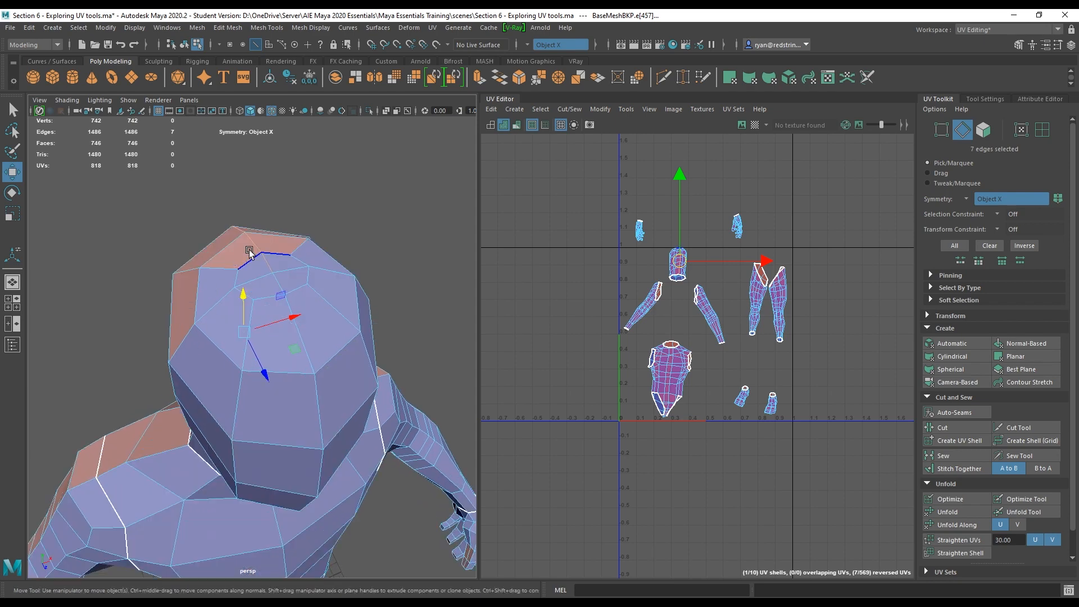
pyautogui.keyDown('shift'); pyautogui.click(303, 332); pyautogui.keyUp('shift')
pyautogui.keyDown('alt'); pyautogui.moveTo(299, 340); pyautogui.dragTo(261, 285); pyautogui.keyUp('alt')
pyautogui.click(963, 426)
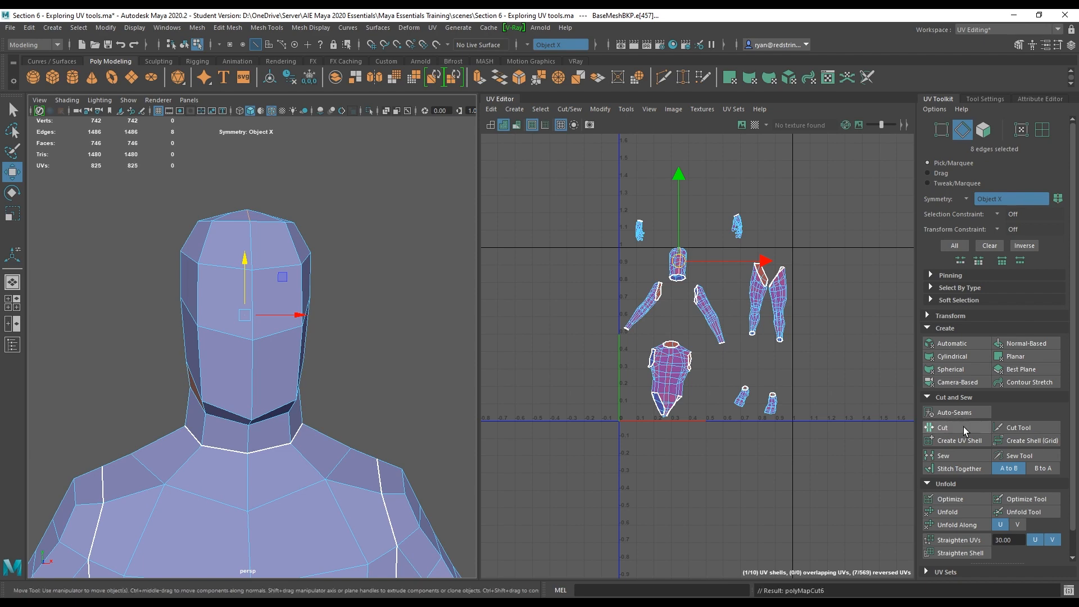
# Select the head's UV shell and unfold it.
pyautogui.rightClick(678, 276)
pyautogui.click(629, 258)
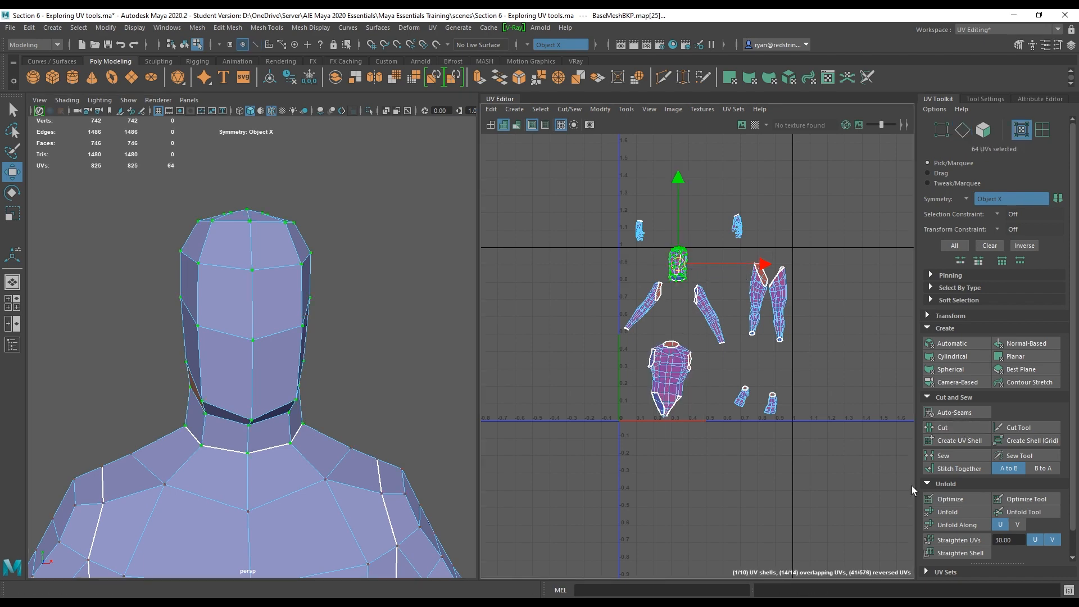
pyautogui.click(950, 512)
# Cut the edges at the notch in the head shell's top border and unfold the head shell again.
pyautogui.scroll(6, 682, 281)
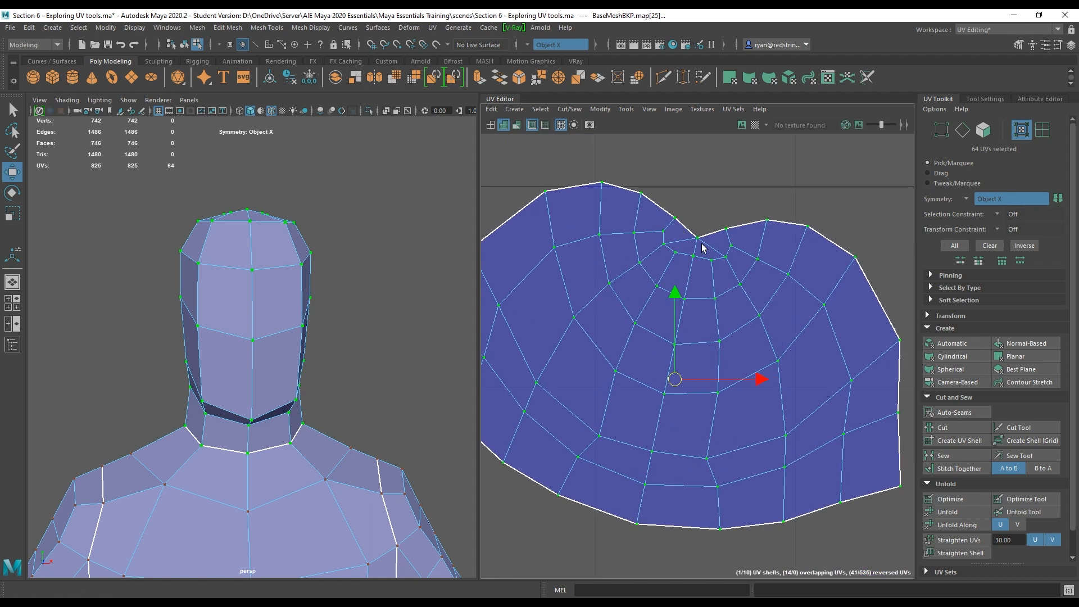
pyautogui.rightClick(707, 245)
pyautogui.click(711, 212)
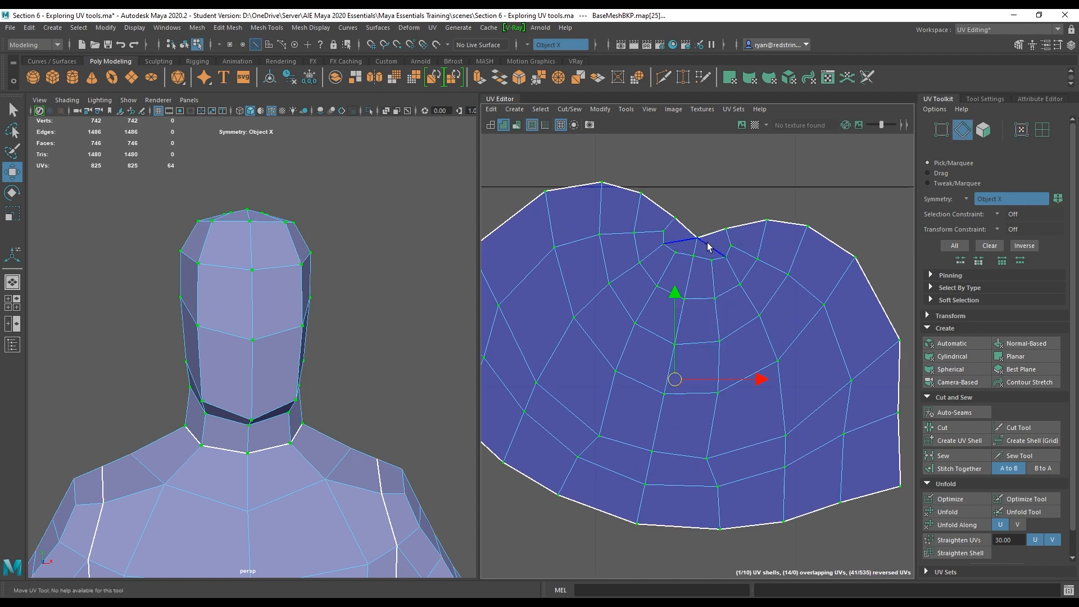
pyautogui.click(708, 248)
pyautogui.press('q')
pyautogui.keyDown('shift'); pyautogui.click(694, 248); pyautogui.keyUp('shift')
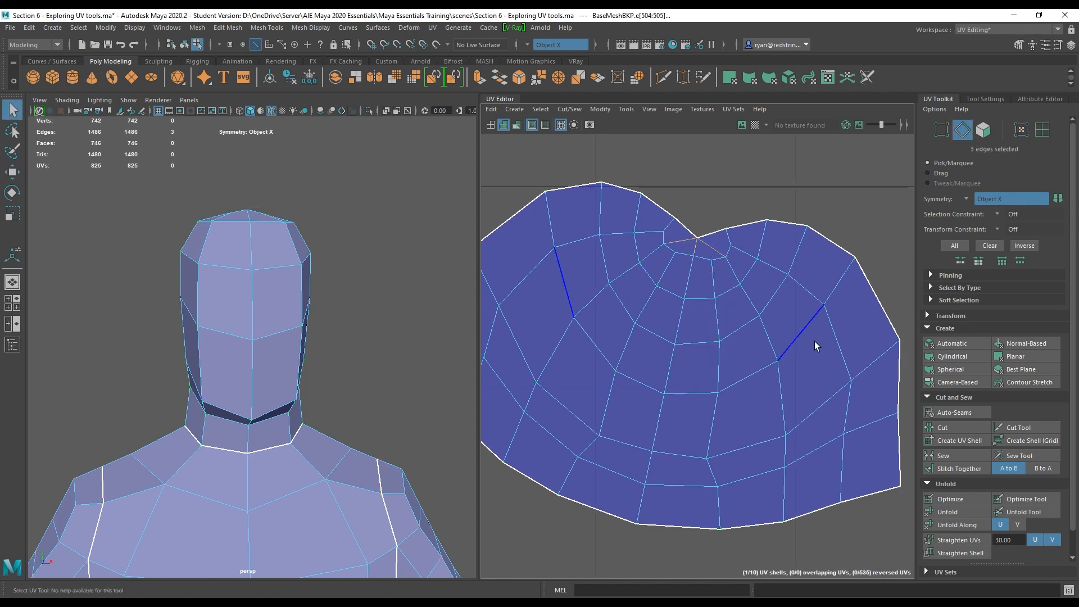
pyautogui.click(947, 428)
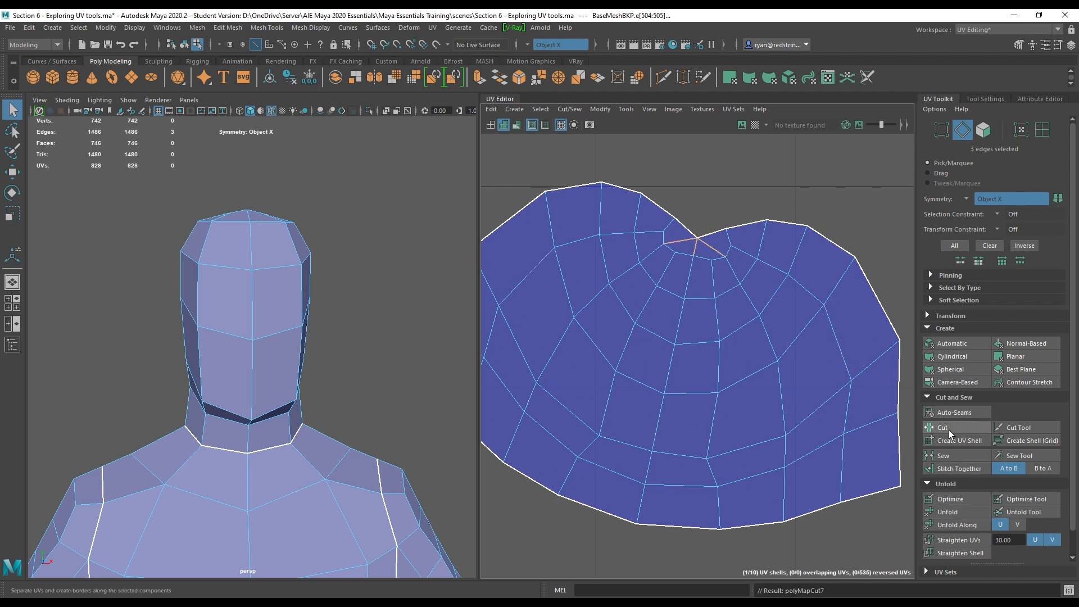
pyautogui.doubleClick(816, 310)
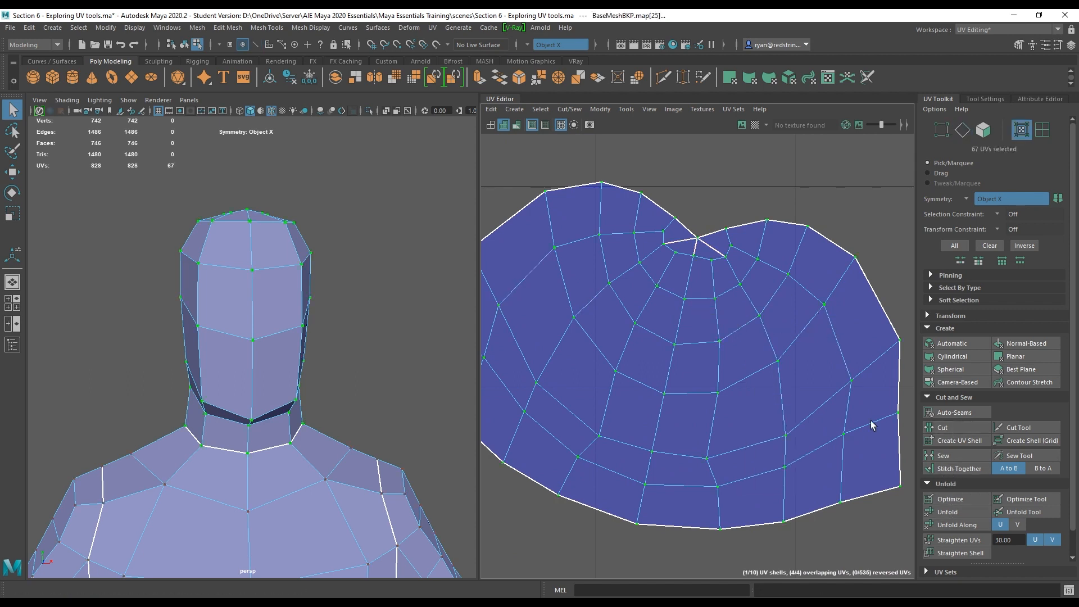
pyautogui.click(949, 512)
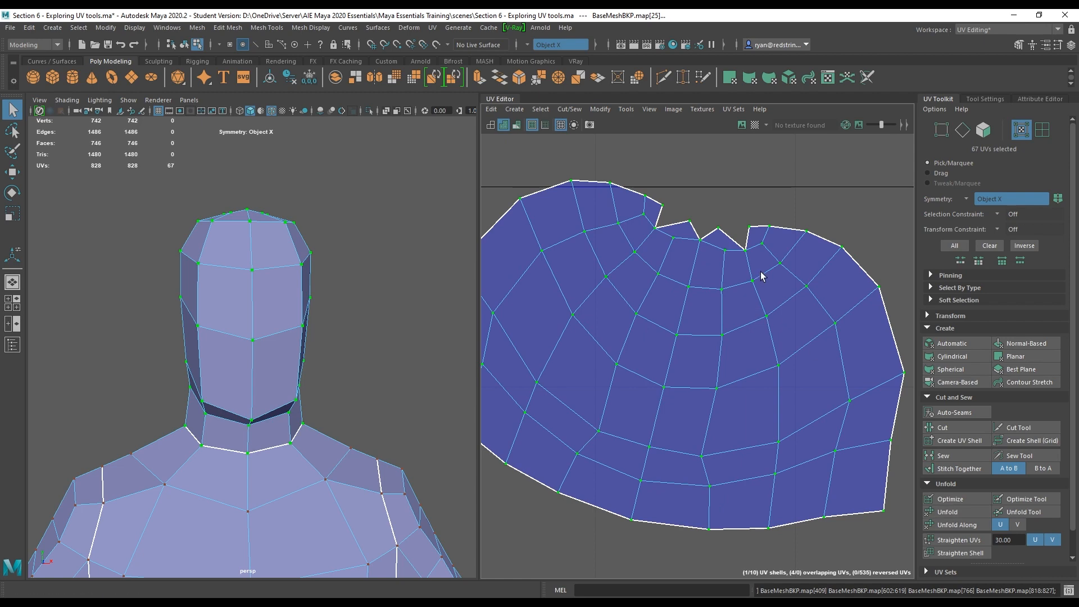
# Move the head UV shell up above the hand shells in UV space.
pyautogui.press('e')
pyautogui.scroll(-2, 698, 360)
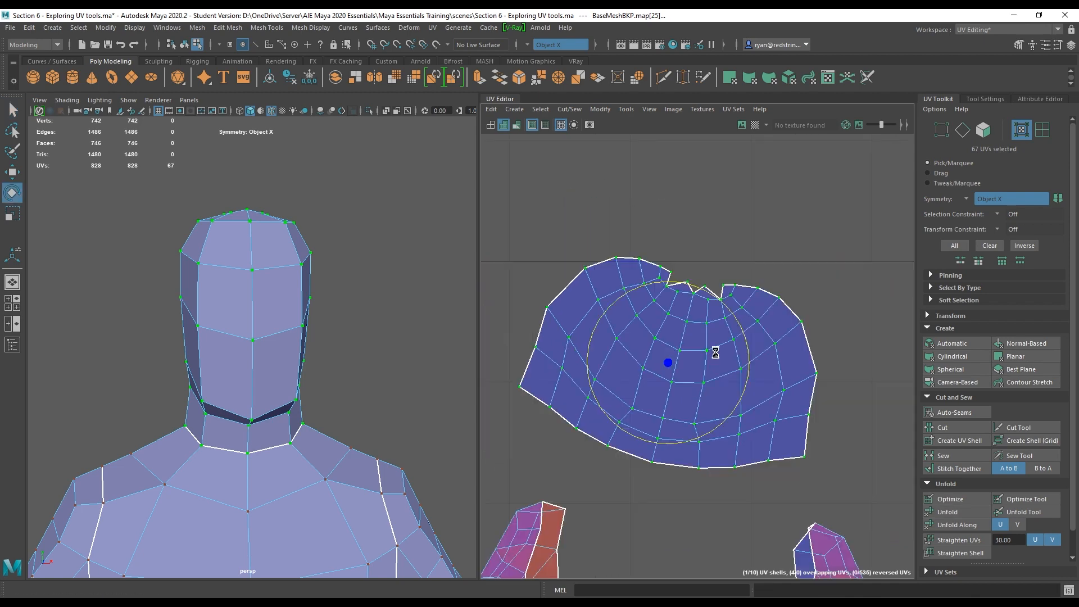
pyautogui.scroll(-5, 736, 320)
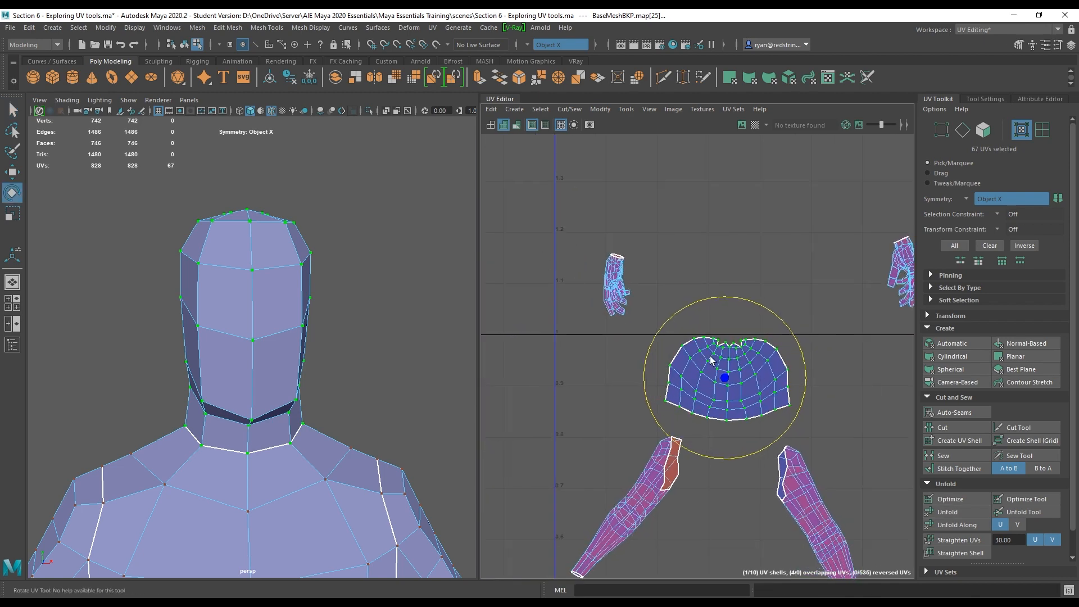
pyautogui.scroll(-3, 706, 393)
pyautogui.press('w')
pyautogui.scroll(-2, 699, 384)
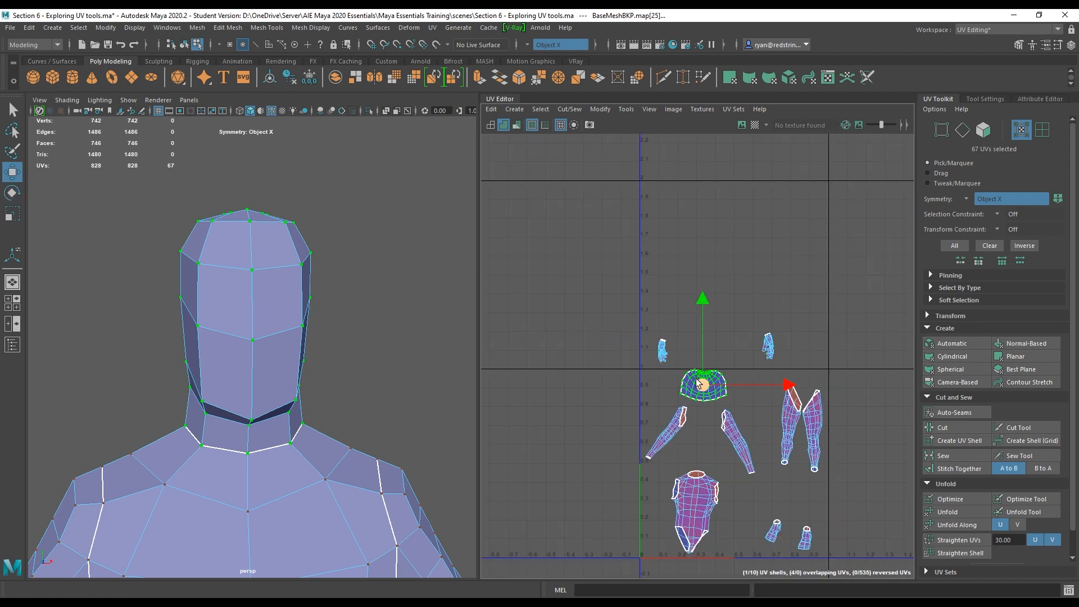
pyautogui.moveTo(701, 385); pyautogui.dragTo(657, 210)
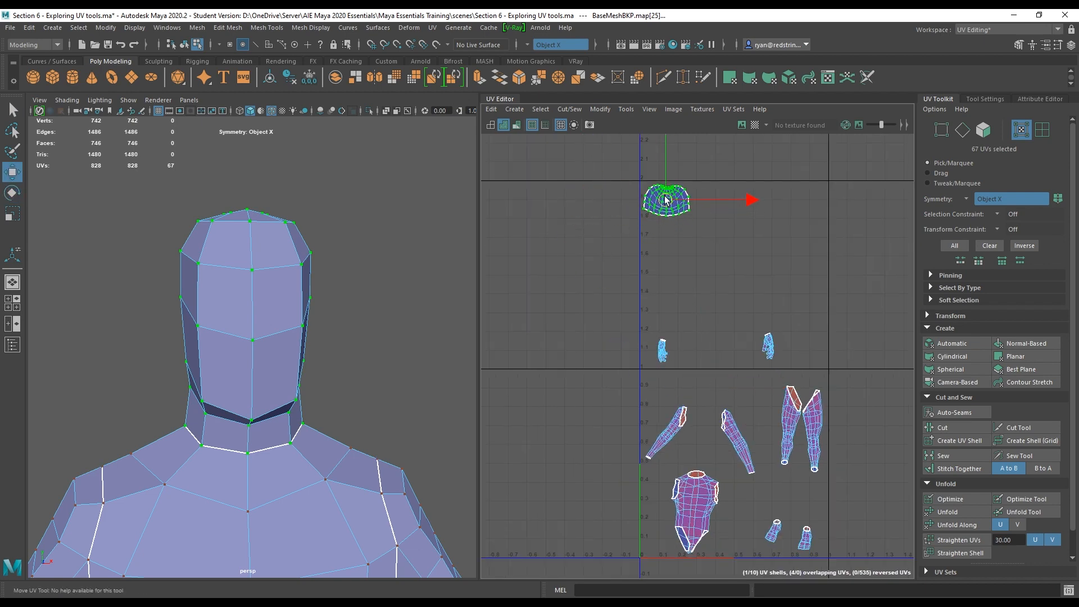
# Cut a seam along an edge loop around the arm and unfold the arm UV shells.
pyautogui.scroll(3, 594, 161)
pyautogui.scroll(3, 607, 236)
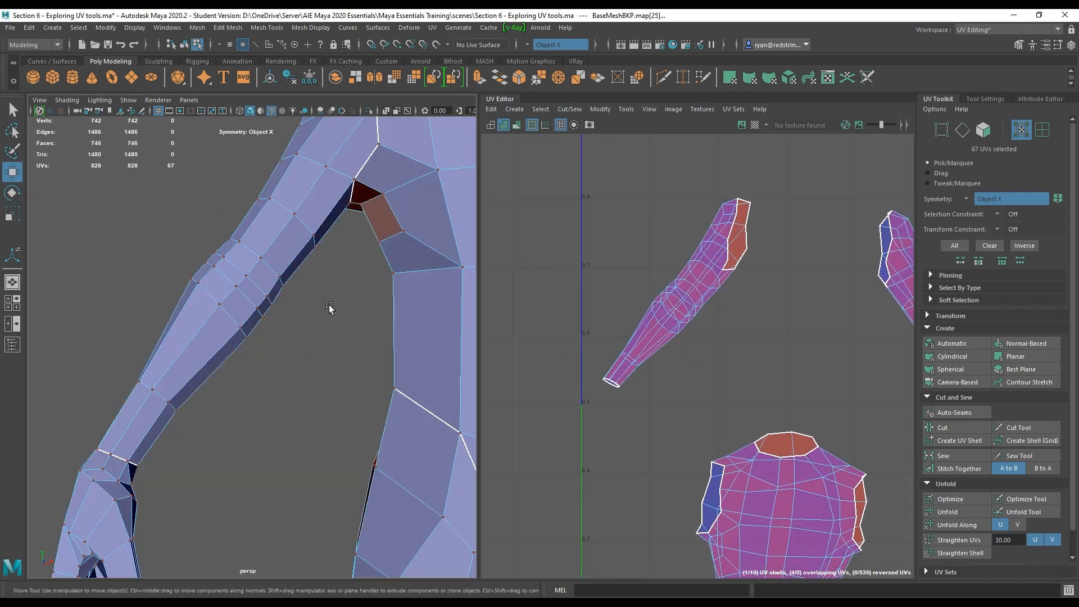
pyautogui.keyDown('alt'); pyautogui.moveTo(338, 301); pyautogui.dragTo(266, 274); pyautogui.keyUp('alt')
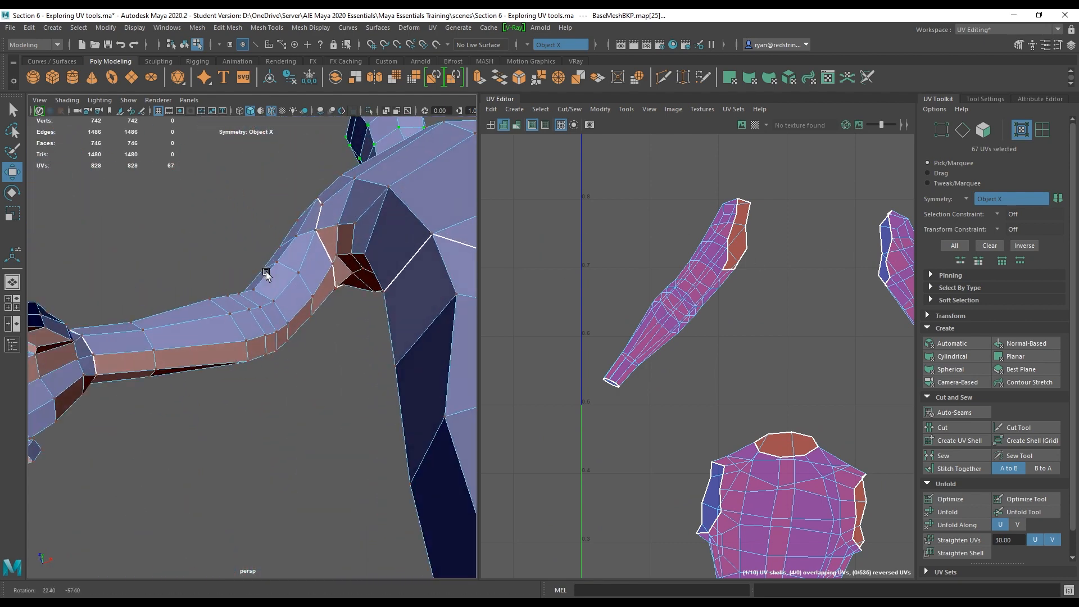
pyautogui.moveTo(326, 275); pyautogui.dragTo(329, 268, button='right')
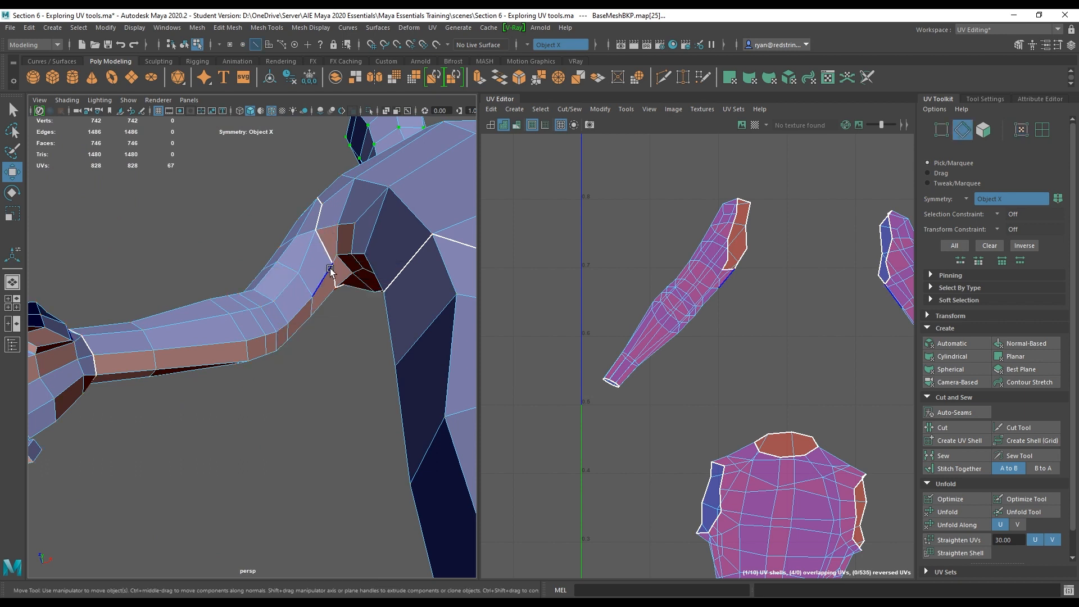
pyautogui.click(168, 346)
pyautogui.doubleClick(115, 353)
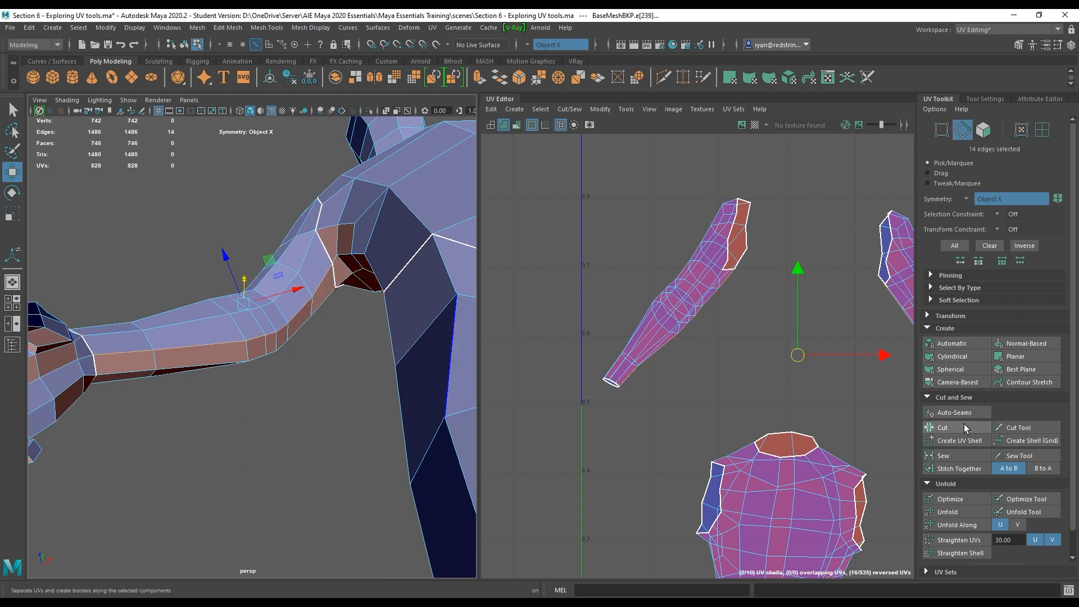
pyautogui.click(942, 427)
pyautogui.moveTo(713, 230); pyautogui.dragTo(757, 230, button='right')
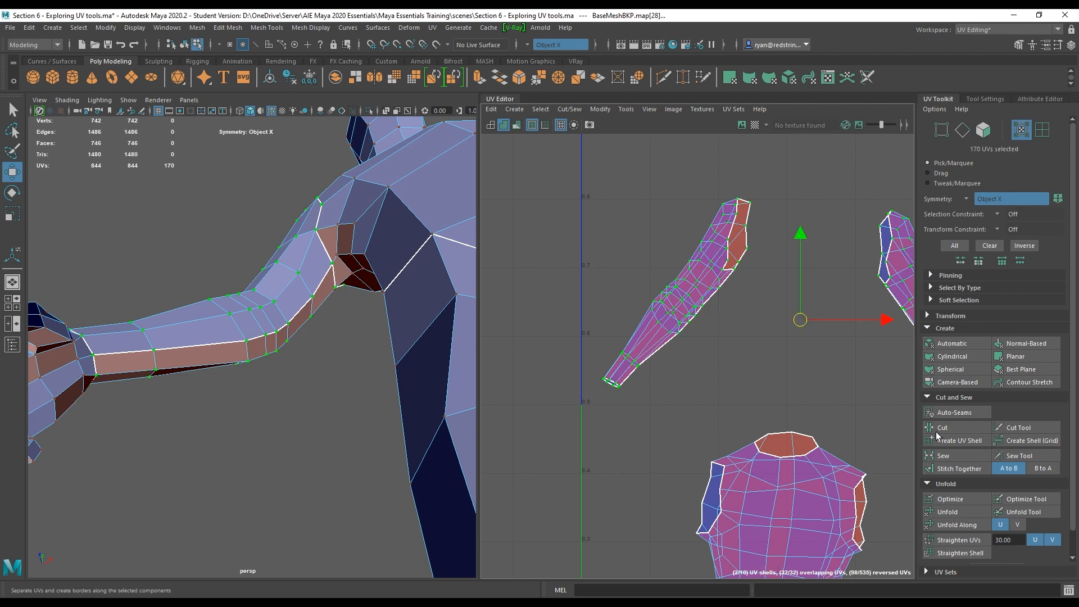
pyautogui.click(956, 512)
# Move the four split arm shells up to the top of UV space beside the head shell.
pyautogui.scroll(-5, 766, 355)
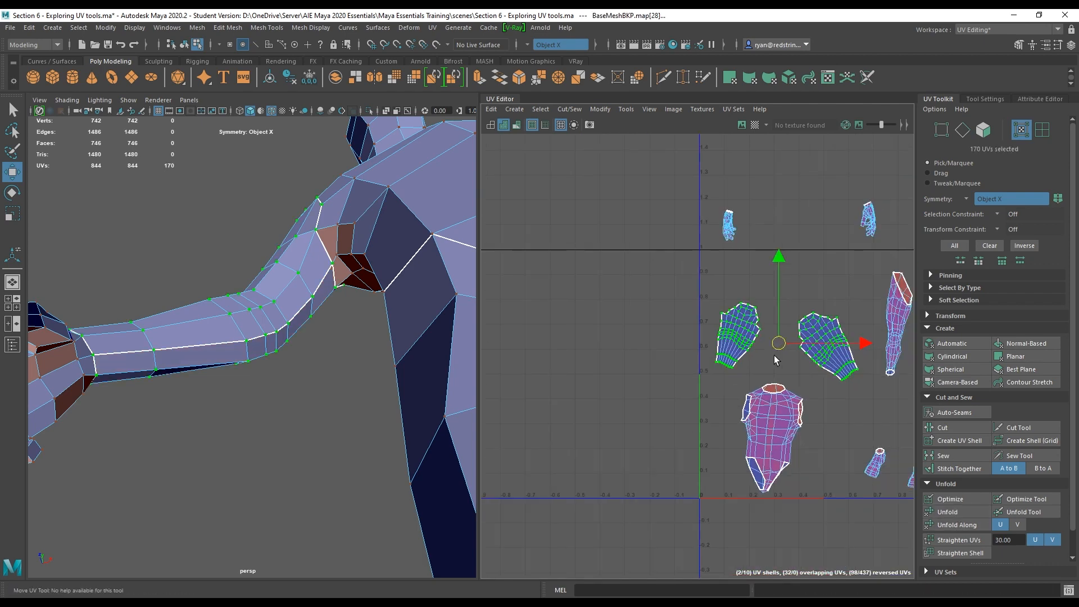
pyautogui.keyDown('alt'); pyautogui.moveTo(681, 377); pyautogui.dragTo(624, 468, button='middle'); pyautogui.keyUp('alt')
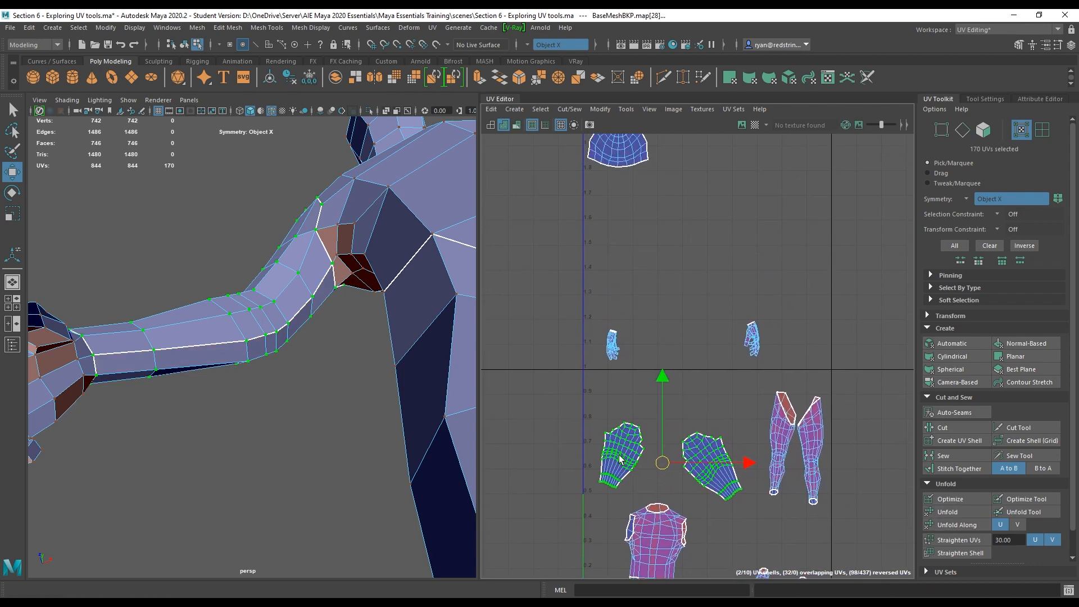
pyautogui.moveTo(665, 462); pyautogui.dragTo(732, 165)
pyautogui.click(730, 328)
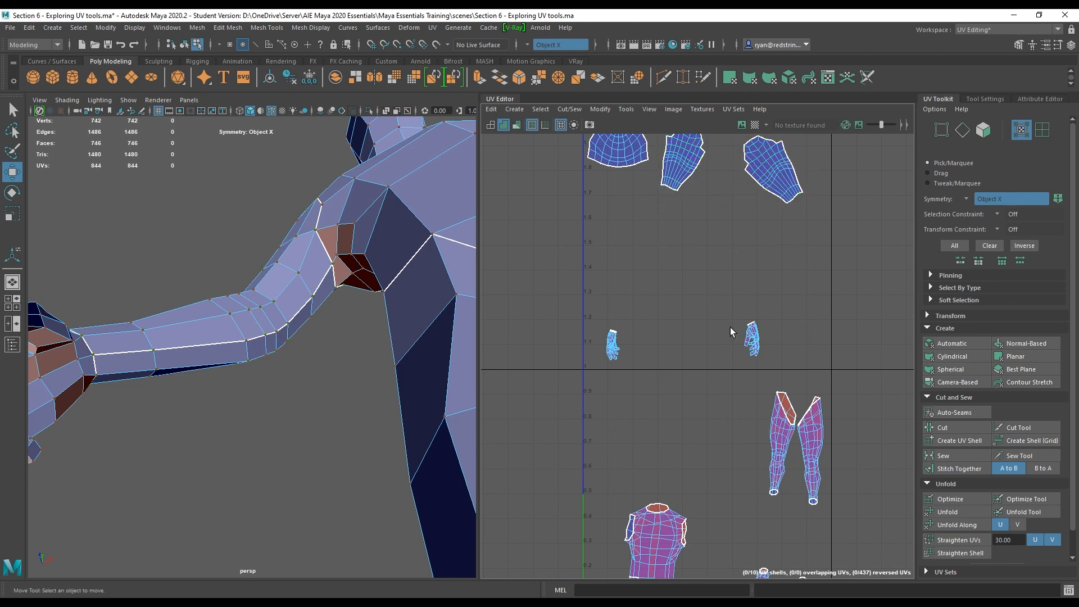
pyautogui.keyDown('alt'); pyautogui.moveTo(730, 328); pyautogui.dragTo(631, 187, button='middle'); pyautogui.keyUp('alt')
# Select an edge loop running down the back of each leg and cut it as a UV seam.
pyautogui.keyDown('alt'); pyautogui.moveTo(398, 409); pyautogui.dragTo(208, 290); pyautogui.keyUp('alt')
pyautogui.keyDown('alt'); pyautogui.moveTo(413, 384); pyautogui.dragTo(378, 315, button='right'); pyautogui.keyUp('alt')
pyautogui.keyDown('alt'); pyautogui.moveTo(379, 315); pyautogui.dragTo(315, 301); pyautogui.keyUp('alt')
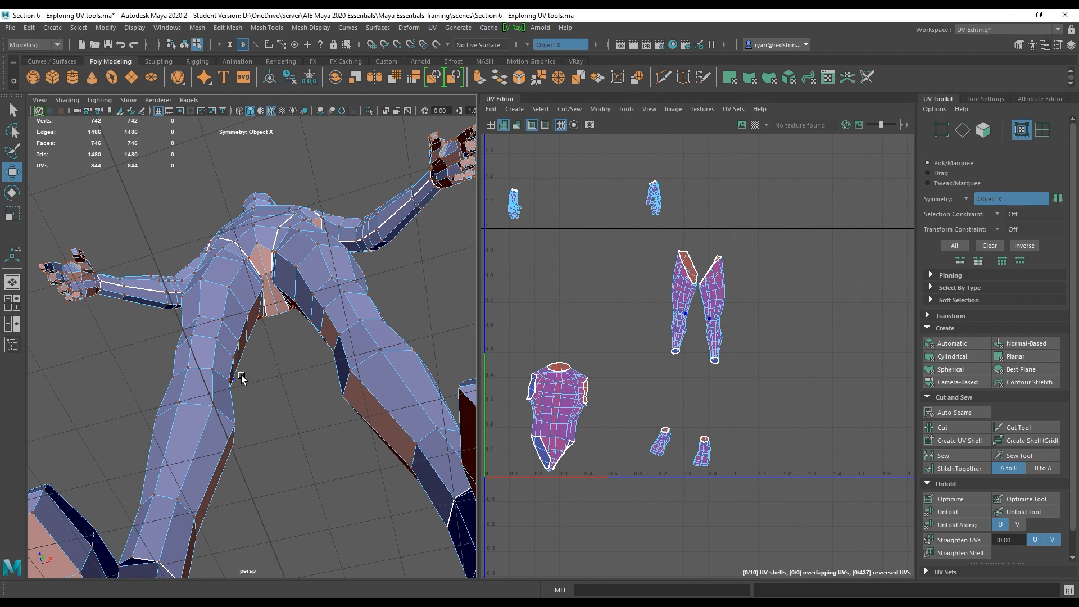
pyautogui.keyDown('alt'); pyautogui.moveTo(242, 378); pyautogui.dragTo(230, 348); pyautogui.keyUp('alt')
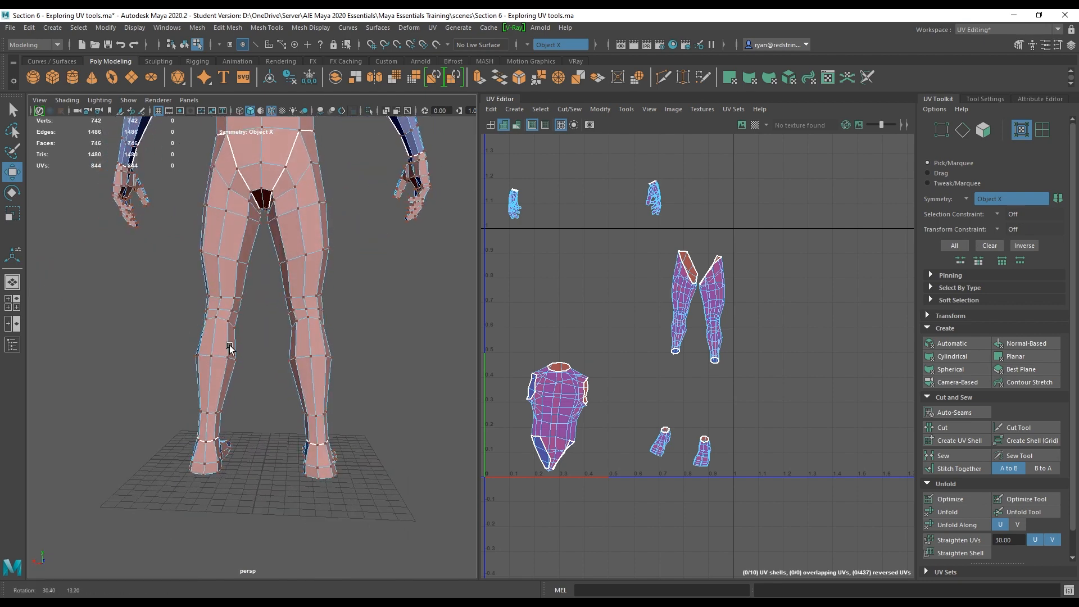
pyautogui.click(227, 210)
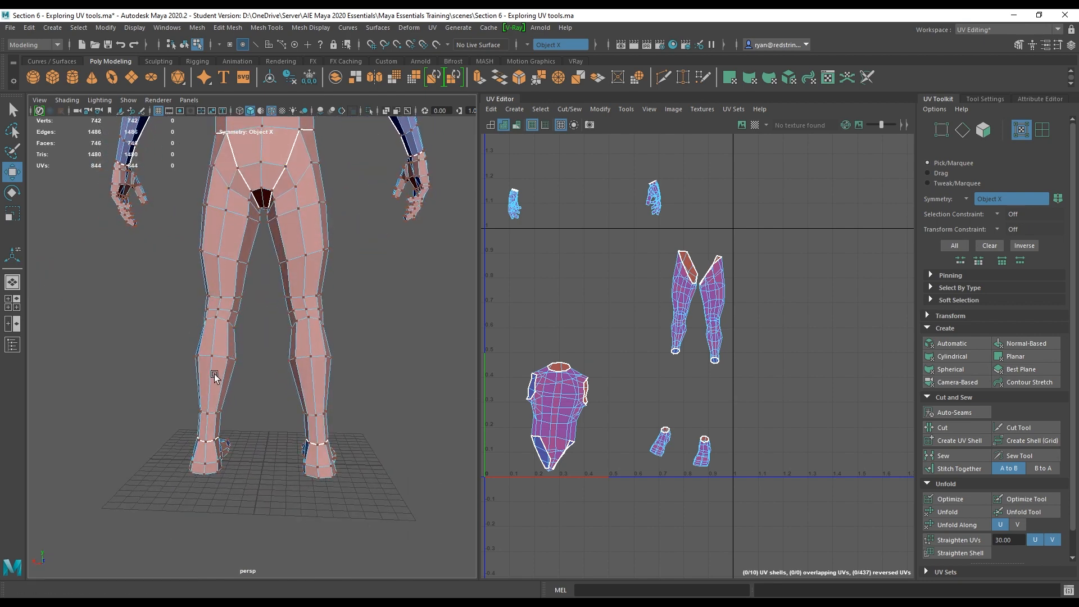
pyautogui.moveTo(215, 373); pyautogui.dragTo(216, 331, button='right')
pyautogui.keyDown('alt'); pyautogui.moveTo(215, 332); pyautogui.dragTo(338, 172); pyautogui.keyUp('alt')
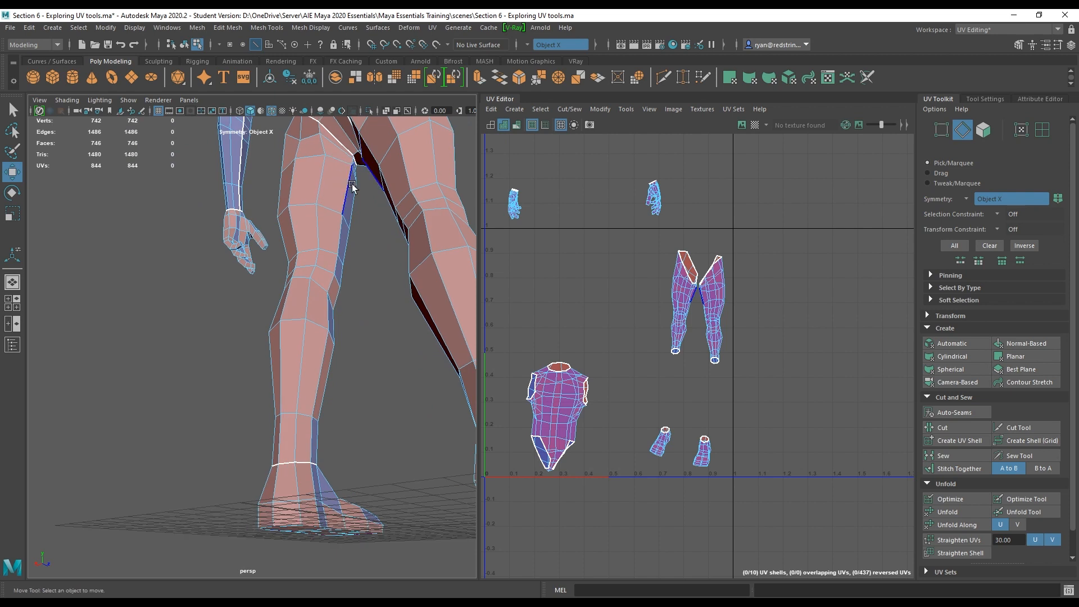
pyautogui.doubleClick(312, 448)
pyautogui.keyDown('ctrl'); pyautogui.moveTo(313, 503); pyautogui.dragTo(276, 469); pyautogui.keyUp('ctrl')
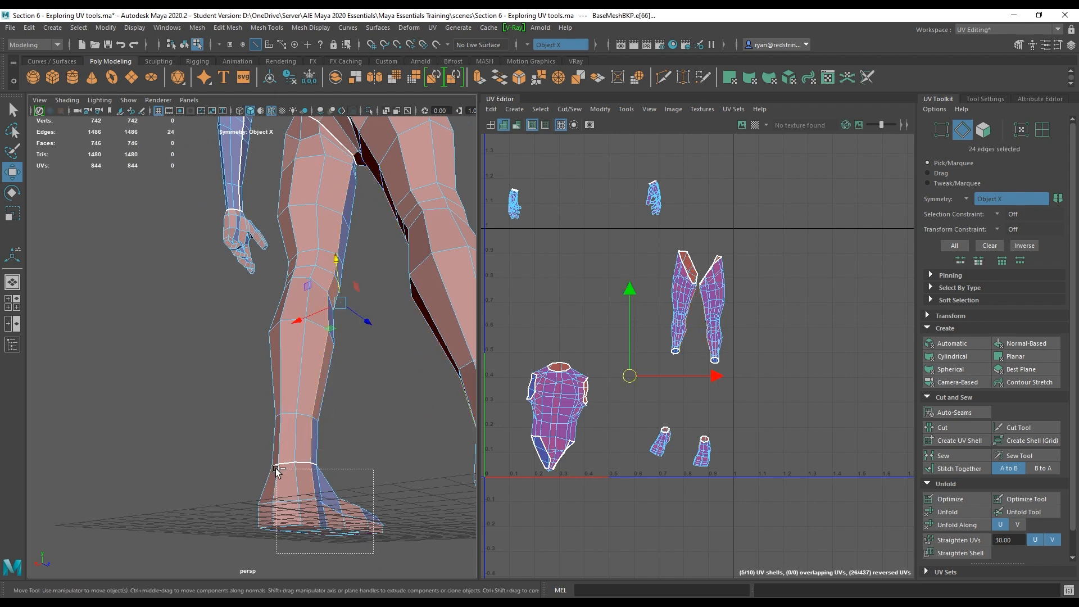
pyautogui.keyDown('alt'); pyautogui.moveTo(349, 355); pyautogui.dragTo(340, 516, button='middle'); pyautogui.keyUp('alt')
pyautogui.keyDown('alt'); pyautogui.moveTo(361, 374); pyautogui.dragTo(376, 365); pyautogui.keyUp('alt')
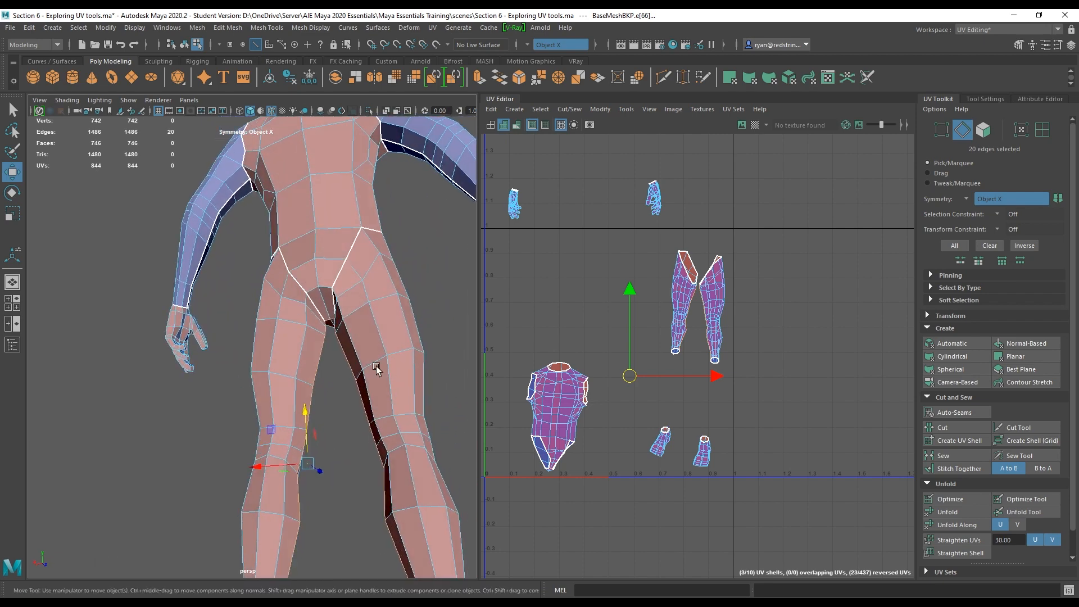
pyautogui.keyDown('alt'); pyautogui.moveTo(376, 366); pyautogui.dragTo(409, 347, button='right'); pyautogui.keyUp('alt')
pyautogui.keyDown('alt'); pyautogui.moveTo(413, 344); pyautogui.dragTo(60, 406, button='middle'); pyautogui.keyUp('alt')
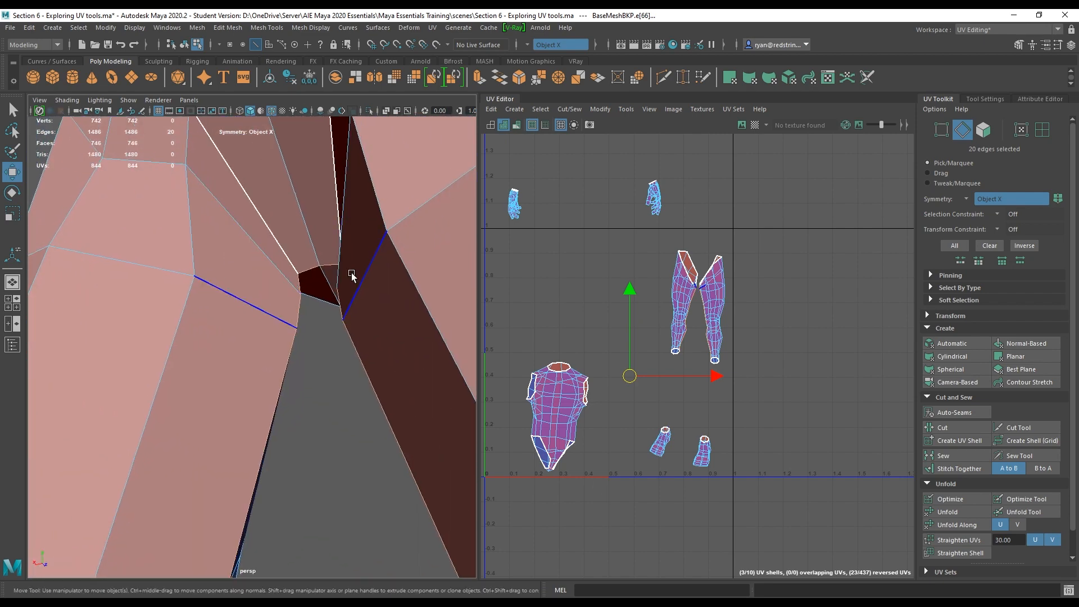
pyautogui.keyDown('ctrl'); pyautogui.click(308, 269); pyautogui.keyUp('ctrl')
pyautogui.keyDown('alt'); pyautogui.moveTo(375, 488); pyautogui.dragTo(175, 387, button='right'); pyautogui.keyUp('alt')
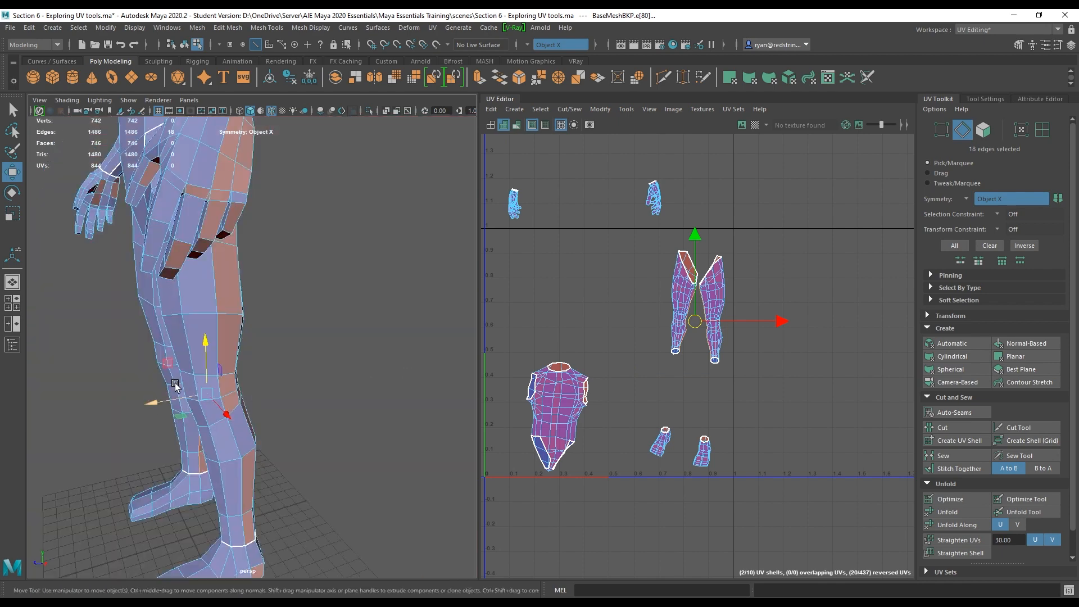
pyautogui.keyDown('alt'); pyautogui.moveTo(174, 388); pyautogui.dragTo(264, 365); pyautogui.keyUp('alt')
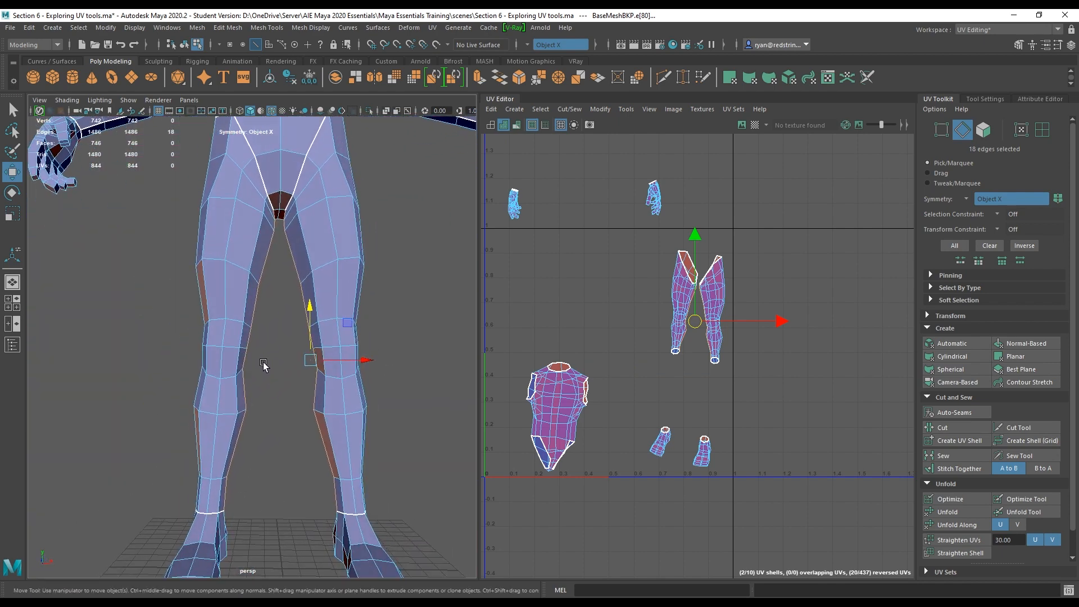
pyautogui.click(944, 427)
# Select the leg UV shells and unfold them.
pyautogui.moveTo(696, 281); pyautogui.dragTo(668, 286, button='right')
pyautogui.doubleClick(668, 286)
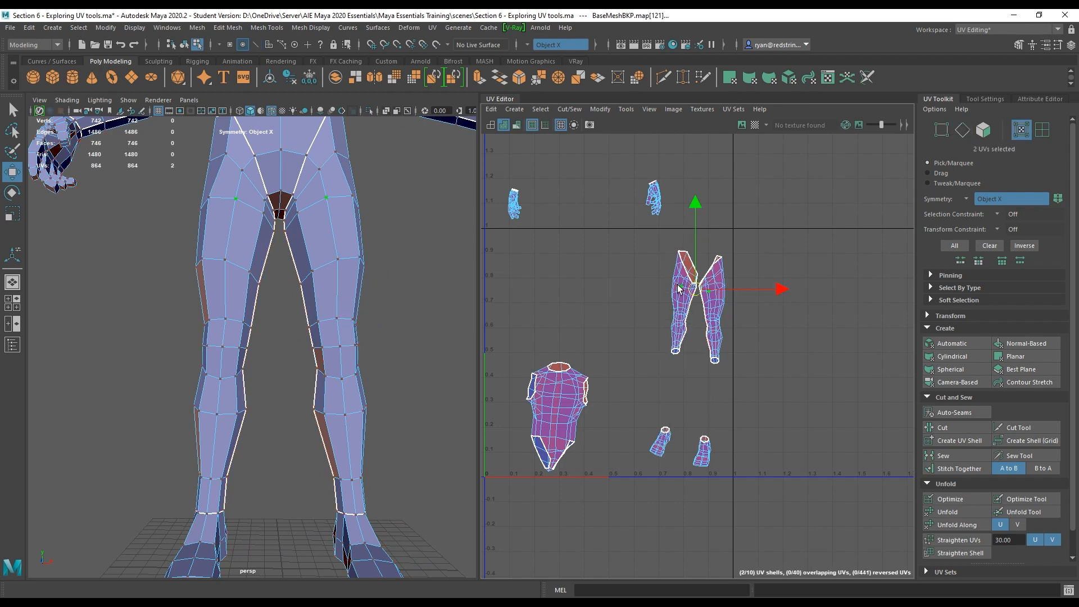
pyautogui.click(966, 512)
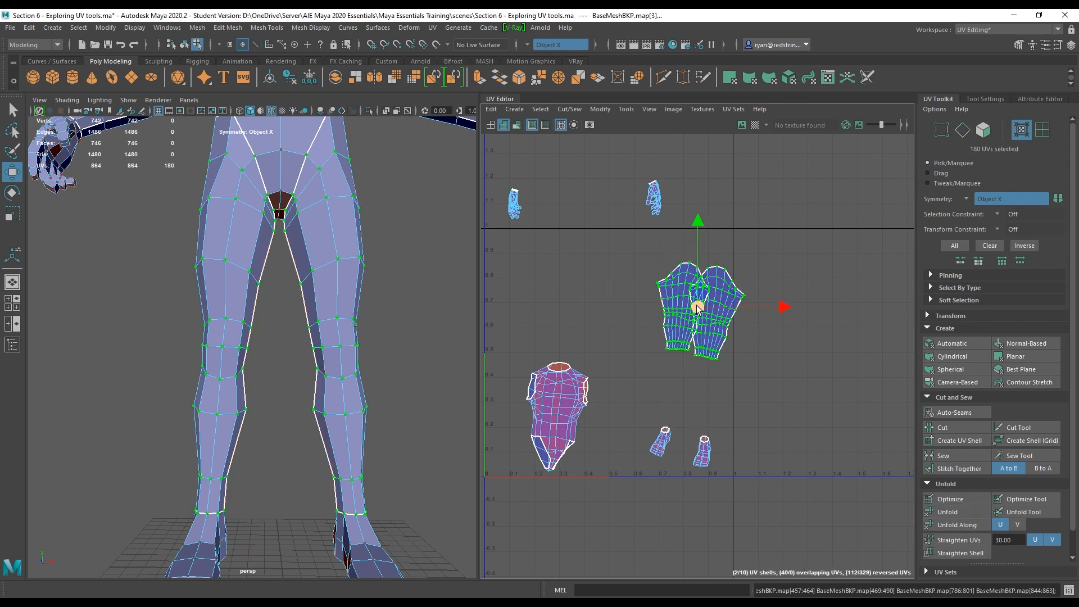
# Move the unfolded leg shells up beside the arm shells at the top of UV space.
pyautogui.keyDown('alt'); pyautogui.moveTo(709, 313); pyautogui.dragTo(723, 447, button='middle'); pyautogui.keyUp('alt')
pyautogui.moveTo(723, 448); pyautogui.dragTo(775, 241)
pyautogui.keyDown('alt'); pyautogui.moveTo(627, 450); pyautogui.dragTo(724, 236, button='middle'); pyautogui.keyUp('alt')
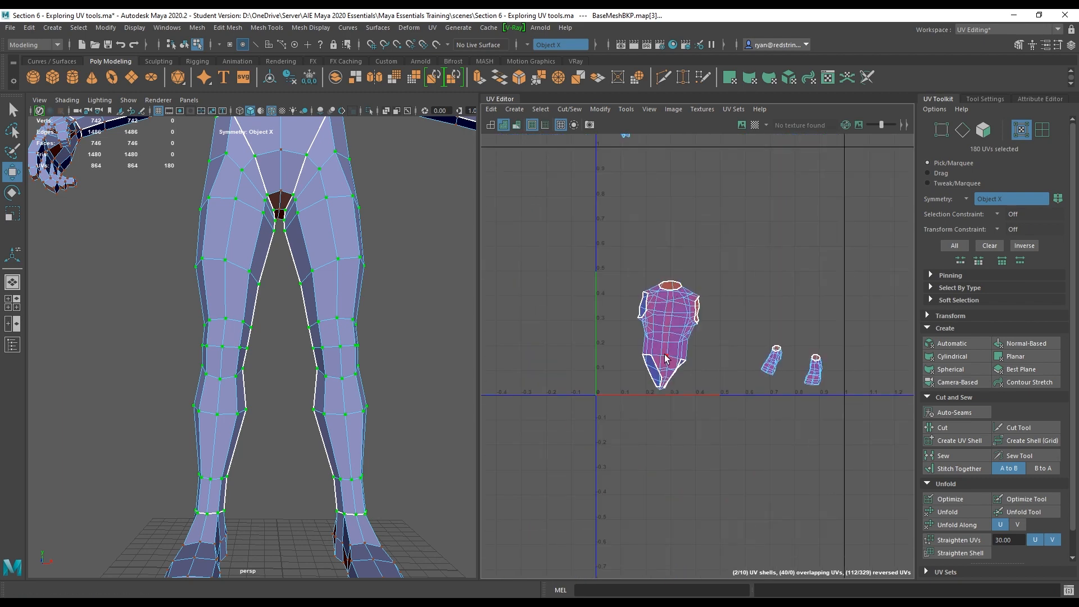
pyautogui.scroll(-5, 235, 261)
# Select edges down the centre of the torso's back and cut them as a seam.
pyautogui.keyDown('alt'); pyautogui.moveTo(236, 265); pyautogui.dragTo(528, 366); pyautogui.keyUp('alt')
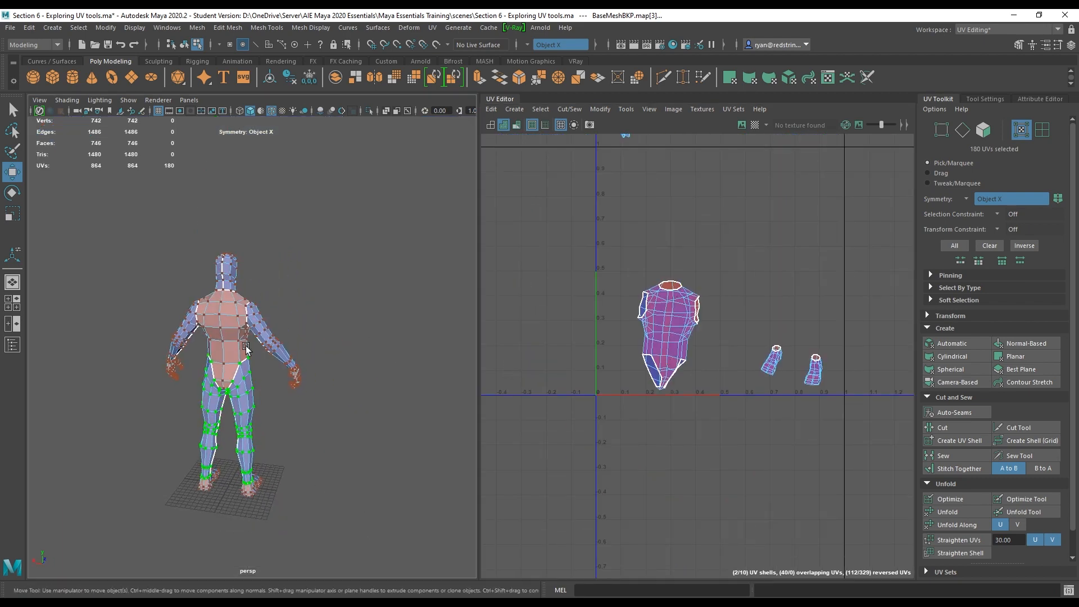
pyautogui.keyDown('alt'); pyautogui.moveTo(229, 339); pyautogui.dragTo(308, 378); pyautogui.keyUp('alt')
pyautogui.keyDown('alt'); pyautogui.moveTo(308, 378); pyautogui.dragTo(404, 393, button='right'); pyautogui.keyUp('alt')
pyautogui.keyDown('alt'); pyautogui.moveTo(349, 354); pyautogui.dragTo(413, 342, button='right'); pyautogui.keyUp('alt')
pyautogui.moveTo(382, 258); pyautogui.dragTo(380, 201, button='right')
pyautogui.doubleClick(392, 201)
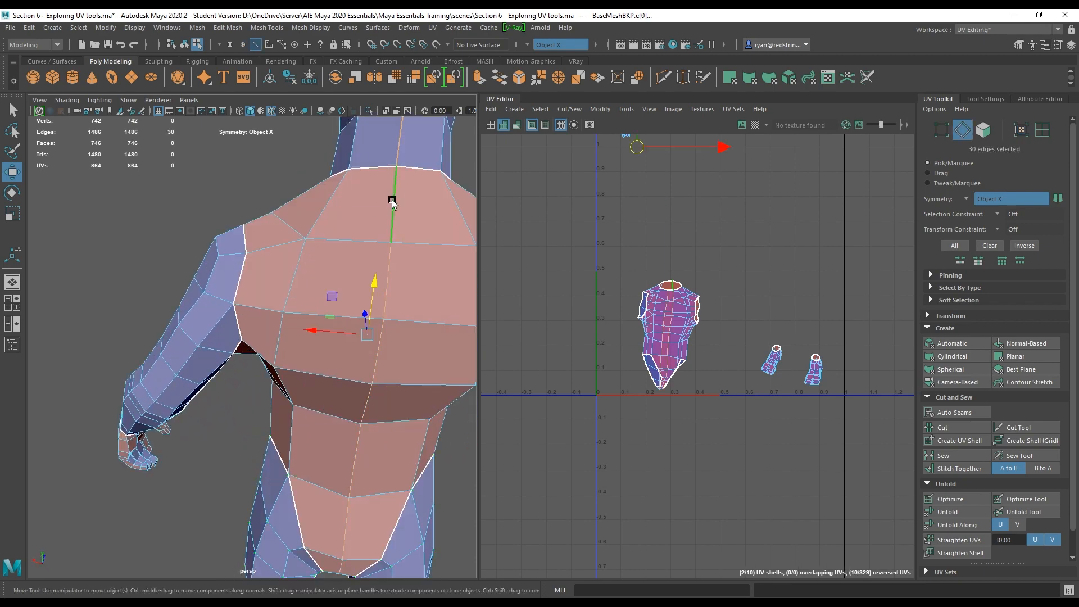
pyautogui.keyDown('alt'); pyautogui.moveTo(390, 413); pyautogui.dragTo(458, 413); pyautogui.keyUp('alt')
pyautogui.keyDown('alt'); pyautogui.moveTo(413, 375); pyautogui.dragTo(337, 193); pyautogui.keyUp('alt')
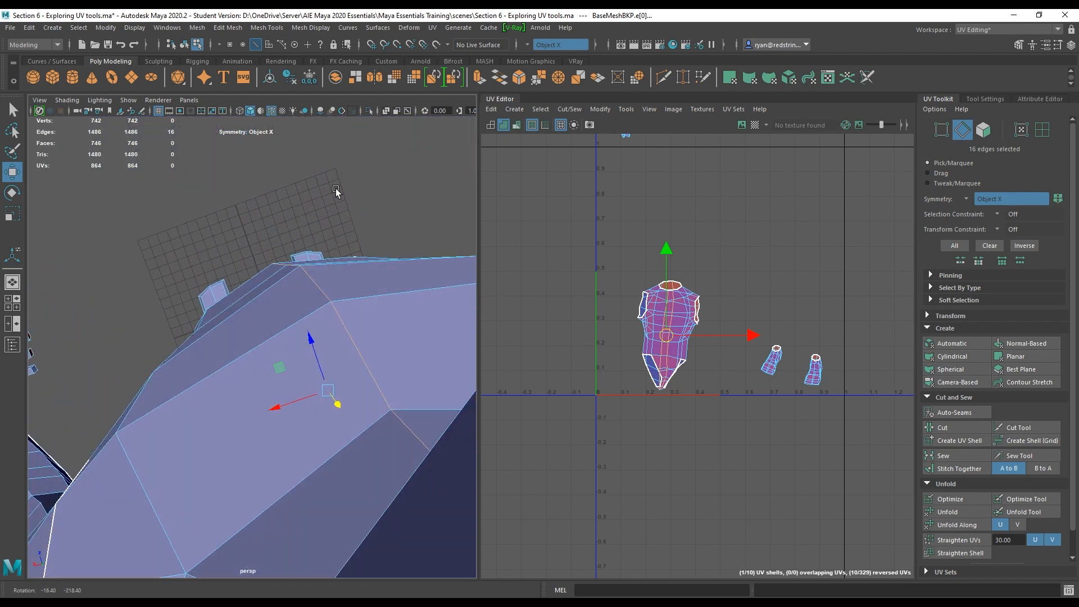
pyautogui.scroll(-5, 283, 221)
pyautogui.keyDown('alt'); pyautogui.moveTo(284, 221); pyautogui.dragTo(229, 206); pyautogui.keyUp('alt')
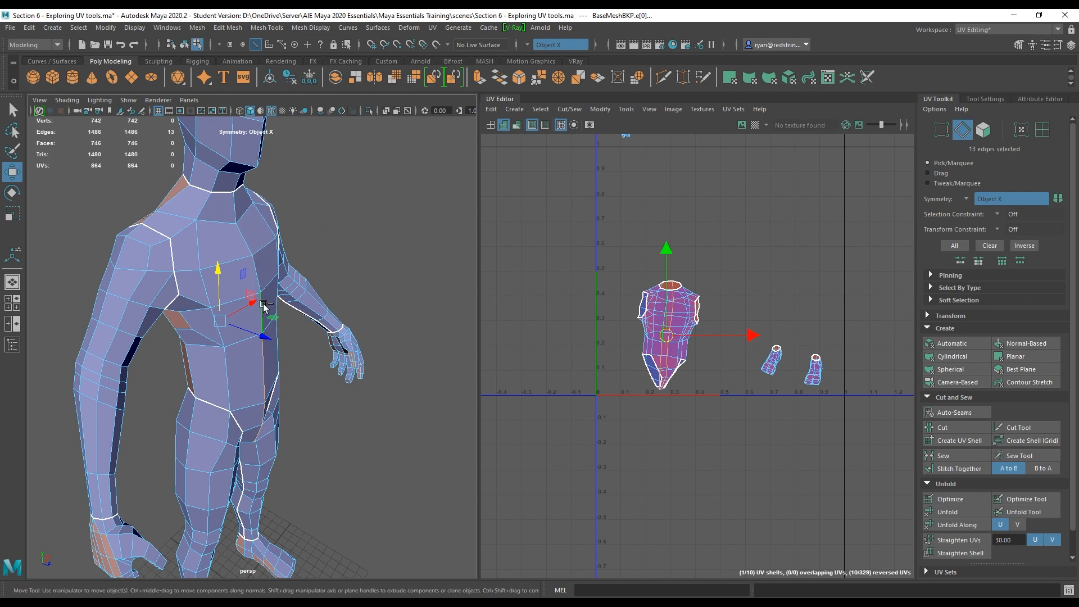
pyautogui.press('q')
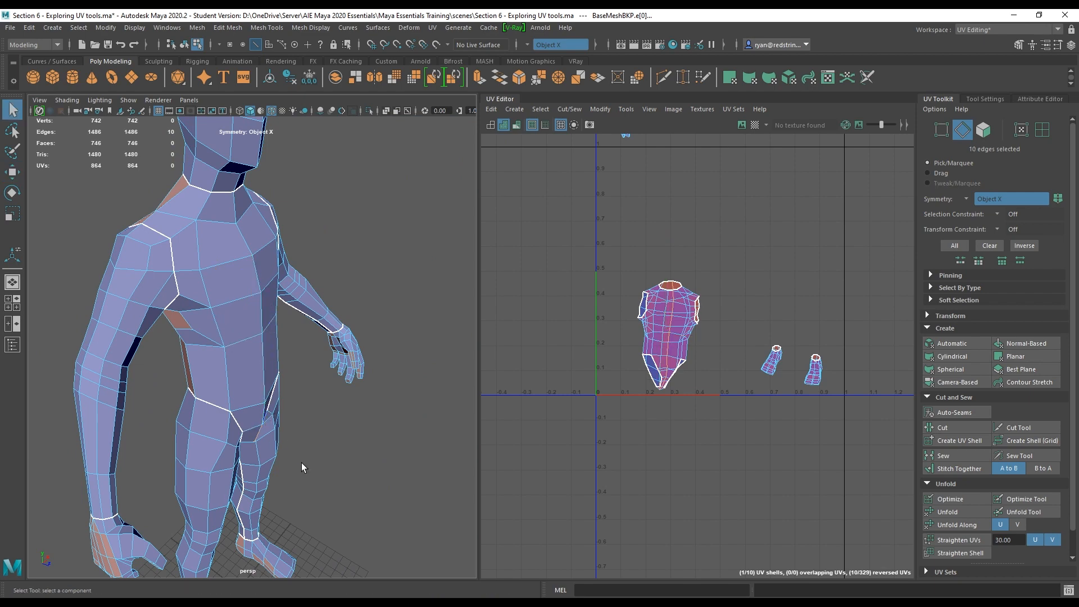
pyautogui.keyDown('alt'); pyautogui.moveTo(301, 462); pyautogui.dragTo(270, 349); pyautogui.keyUp('alt')
pyautogui.keyDown('alt'); pyautogui.moveTo(271, 360); pyautogui.dragTo(326, 436, button='right'); pyautogui.keyUp('alt')
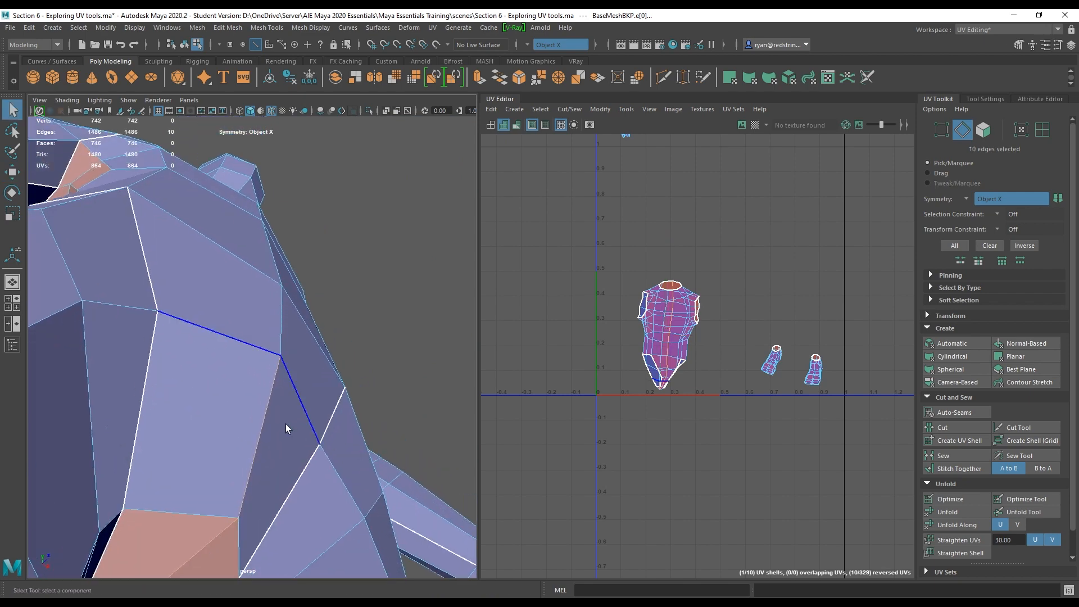
pyautogui.keyDown('alt'); pyautogui.moveTo(285, 424); pyautogui.dragTo(286, 234); pyautogui.keyUp('alt')
pyautogui.keyDown('ctrl'); pyautogui.click(287, 233); pyautogui.keyUp('ctrl')
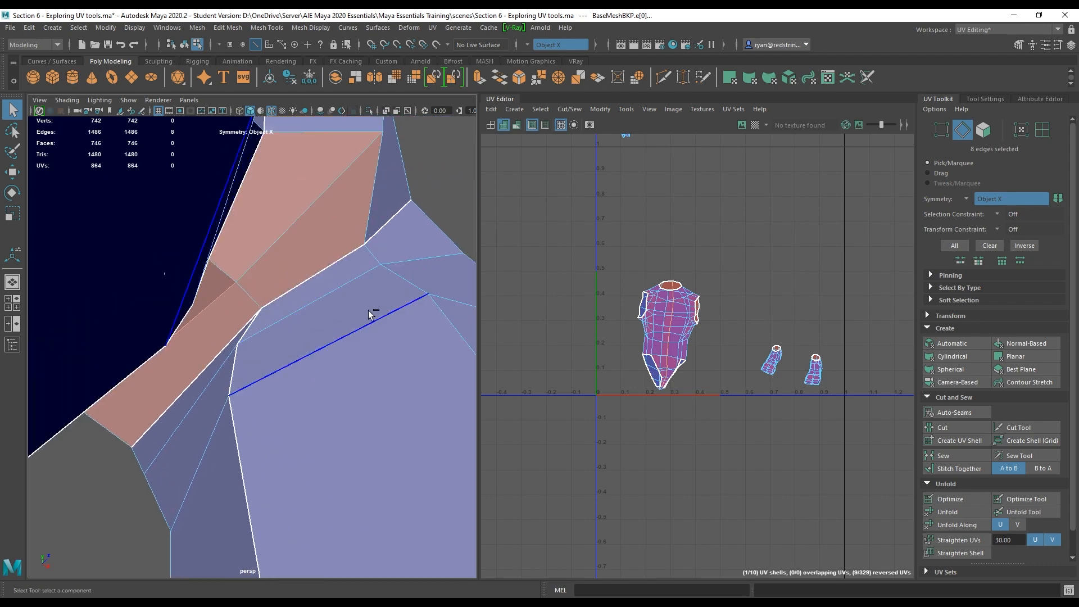
pyautogui.keyDown('alt'); pyautogui.moveTo(369, 311); pyautogui.dragTo(229, 203, button='right'); pyautogui.keyUp('alt')
pyautogui.keyDown('alt'); pyautogui.moveTo(229, 203); pyautogui.dragTo(387, 302); pyautogui.keyUp('alt')
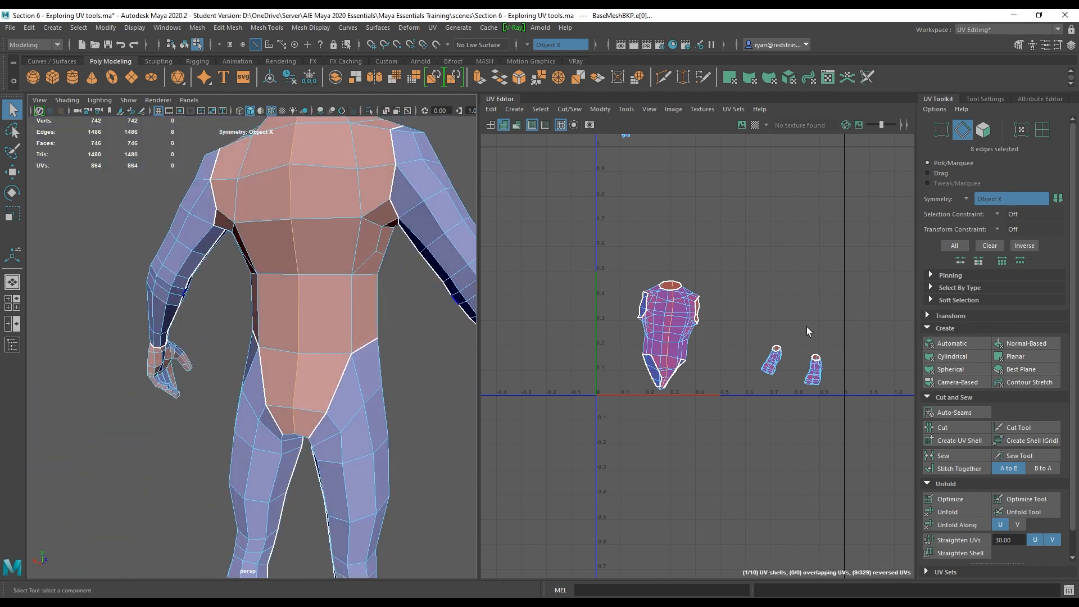
pyautogui.click(946, 424)
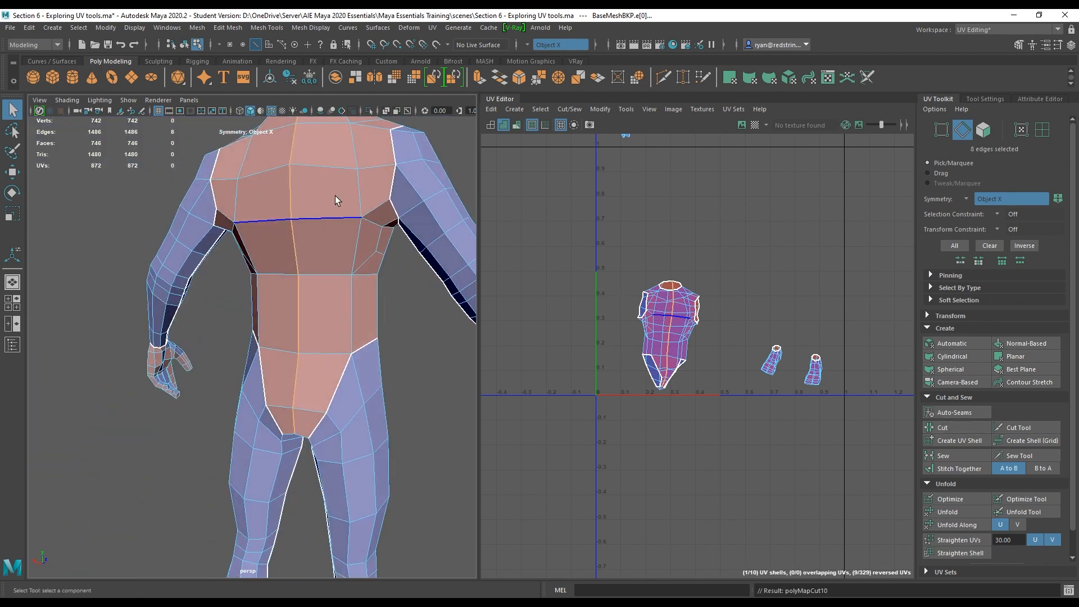
# Select the torso UV shell and unfold it.
pyautogui.moveTo(335, 196); pyautogui.dragTo(384, 201, button='right')
pyautogui.moveTo(674, 325); pyautogui.dragTo(721, 325, button='right')
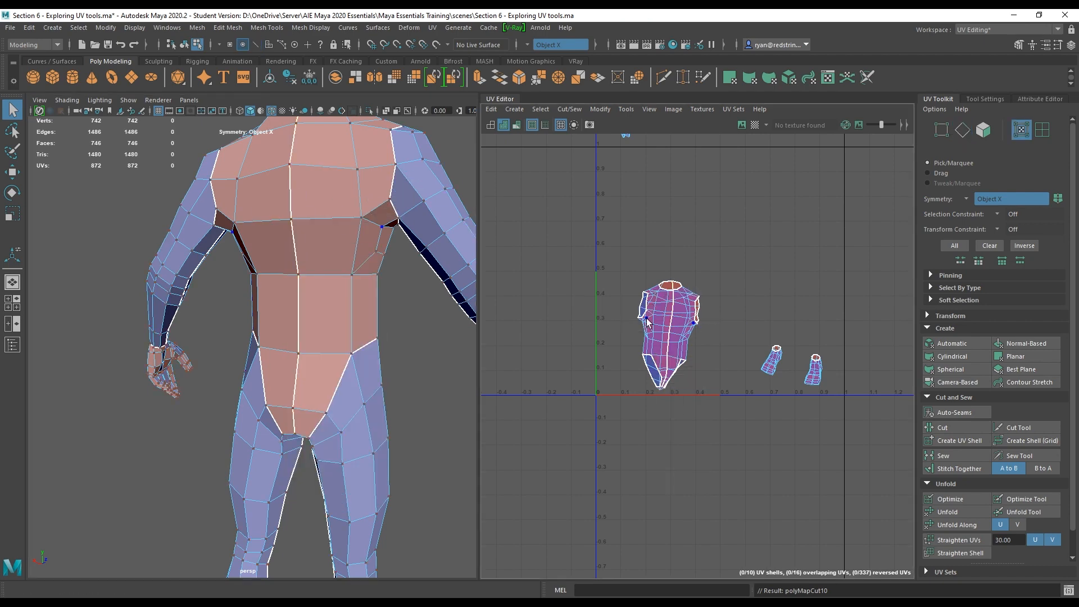
pyautogui.doubleClick(644, 318)
pyautogui.click(930, 512)
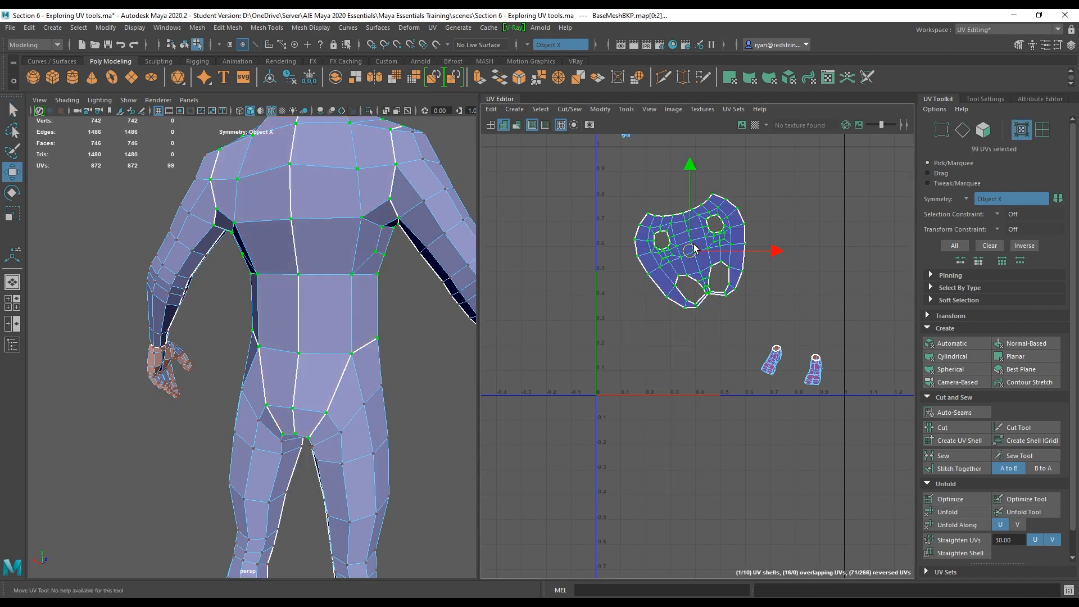
# Rotate the unfolded torso shell so it stands upright in UV space.
pyautogui.press('e')
pyautogui.keyDown('alt'); pyautogui.moveTo(636, 212); pyautogui.dragTo(938, 349, button='right'); pyautogui.keyUp('alt')
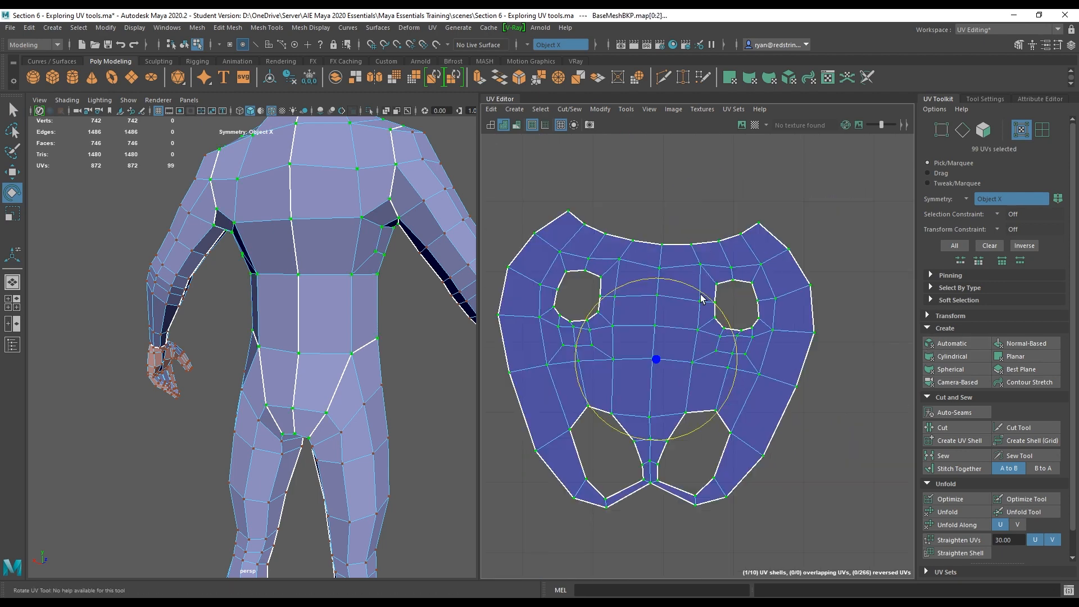
pyautogui.moveTo(701, 295); pyautogui.dragTo(699, 289)
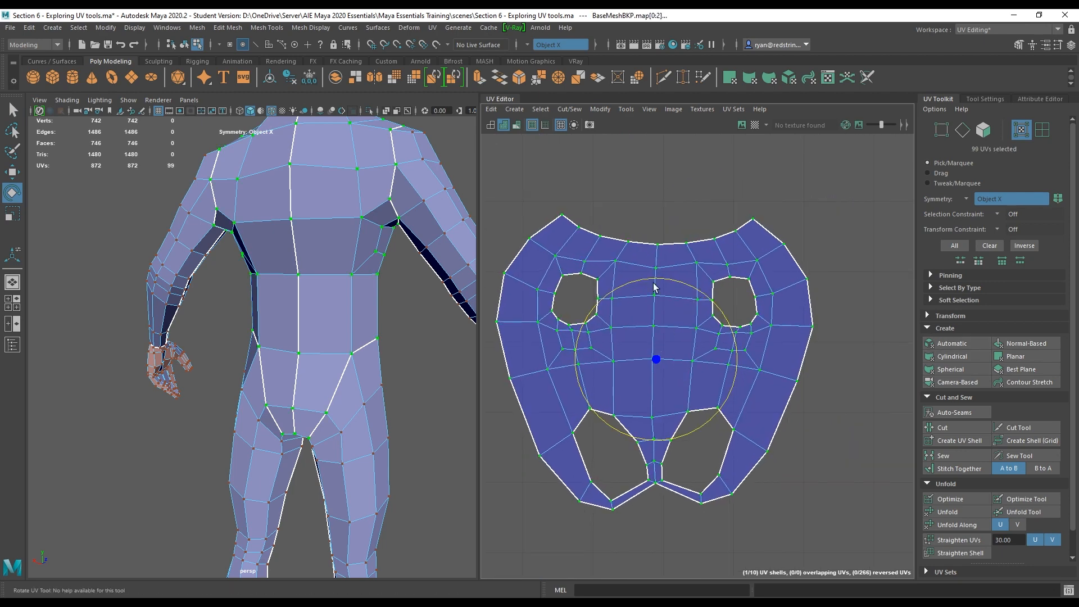
pyautogui.keyDown('alt'); pyautogui.moveTo(801, 433); pyautogui.dragTo(534, 296, button='right'); pyautogui.keyUp('alt')
pyautogui.press('w')
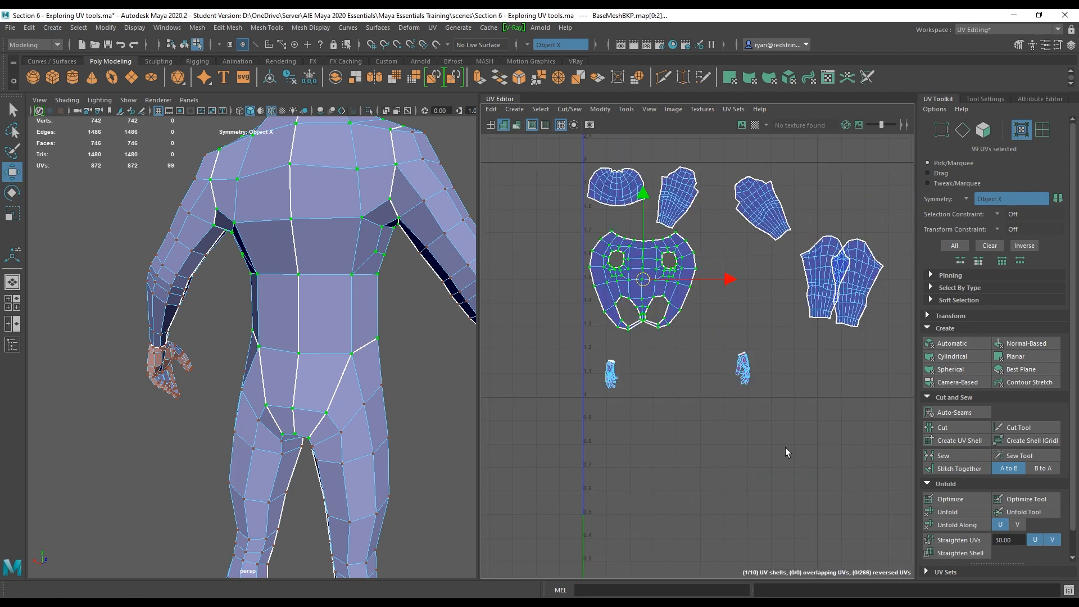
# Select edges along the back of the heel, top of the foot and sole on each foot and cut them.
pyautogui.keyDown('alt'); pyautogui.moveTo(762, 446); pyautogui.dragTo(712, 234, button='middle'); pyautogui.keyUp('alt')
pyautogui.keyDown('alt'); pyautogui.moveTo(278, 485); pyautogui.dragTo(219, 348, button='middle'); pyautogui.keyUp('alt')
pyautogui.keyDown('alt'); pyautogui.moveTo(256, 382); pyautogui.dragTo(275, 183, button='middle'); pyautogui.keyUp('alt')
pyautogui.keyDown('alt'); pyautogui.moveTo(275, 183); pyautogui.dragTo(477, 321, button='right'); pyautogui.keyUp('alt')
pyautogui.moveTo(479, 317); pyautogui.dragTo(584, 324)
pyautogui.keyDown('alt'); pyautogui.moveTo(393, 324); pyautogui.dragTo(533, 322); pyautogui.keyUp('alt')
pyautogui.moveTo(420, 287); pyautogui.dragTo(419, 254, button='right')
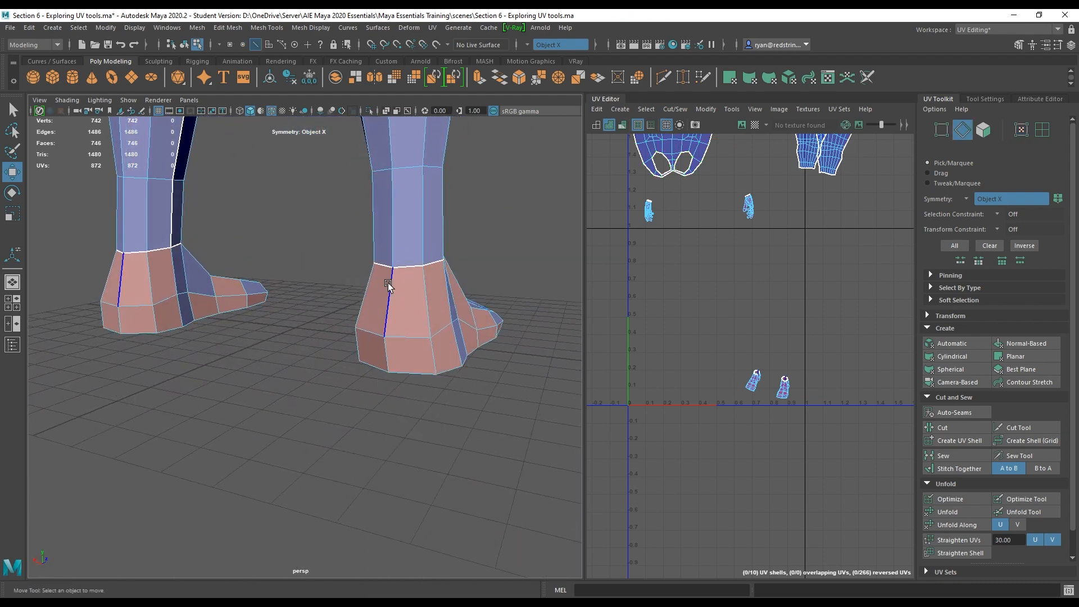
pyautogui.click(388, 284)
pyautogui.keyDown('shift'); pyautogui.click(386, 346); pyautogui.keyUp('shift')
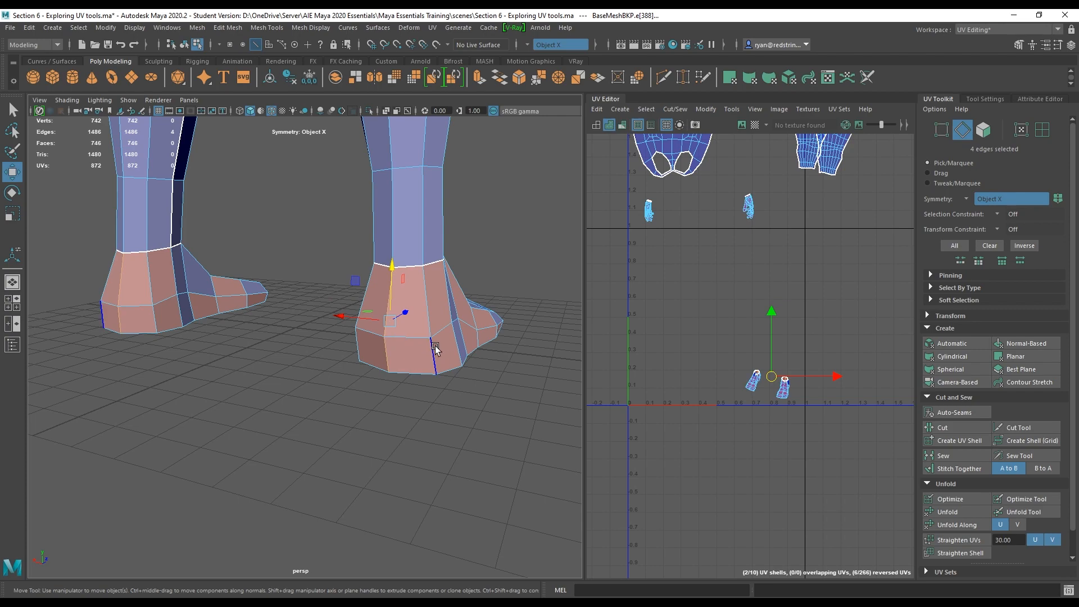
pyautogui.keyDown('alt'); pyautogui.moveTo(435, 350); pyautogui.dragTo(370, 336); pyautogui.keyUp('alt')
pyautogui.click(373, 338)
pyautogui.keyDown('shift'); pyautogui.click(437, 370); pyautogui.keyUp('shift')
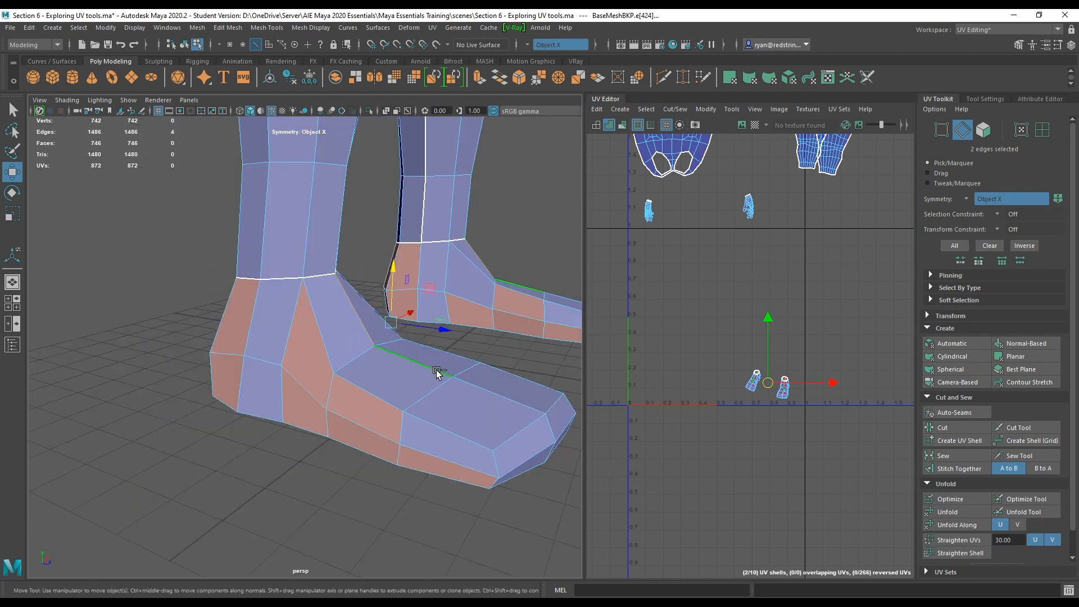
pyautogui.keyDown('shift'); pyautogui.click(499, 396); pyautogui.keyUp('shift')
pyautogui.keyDown('shift'); pyautogui.click(550, 428); pyautogui.keyUp('shift')
pyautogui.hotkey('alt', 'shift')
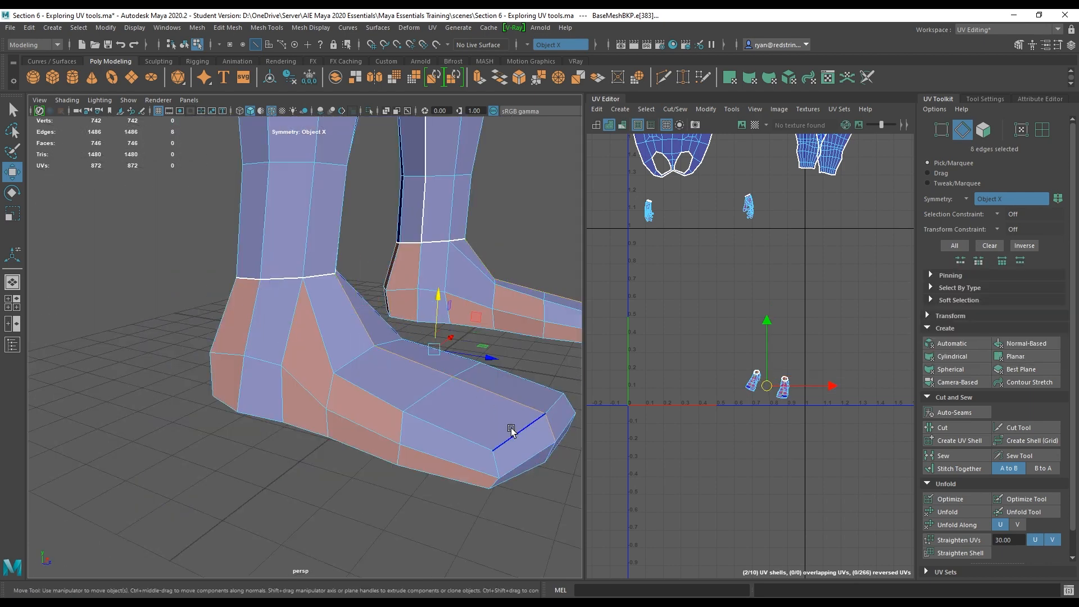
pyautogui.keyDown('alt'); pyautogui.moveTo(510, 430); pyautogui.dragTo(503, 194); pyautogui.keyUp('alt')
pyautogui.keyDown('shift'); pyautogui.click(503, 194); pyautogui.keyUp('shift')
pyautogui.keyDown('shift'); pyautogui.click(469, 222); pyautogui.keyUp('shift')
pyautogui.keyDown('shift'); pyautogui.click(414, 248); pyautogui.keyUp('shift')
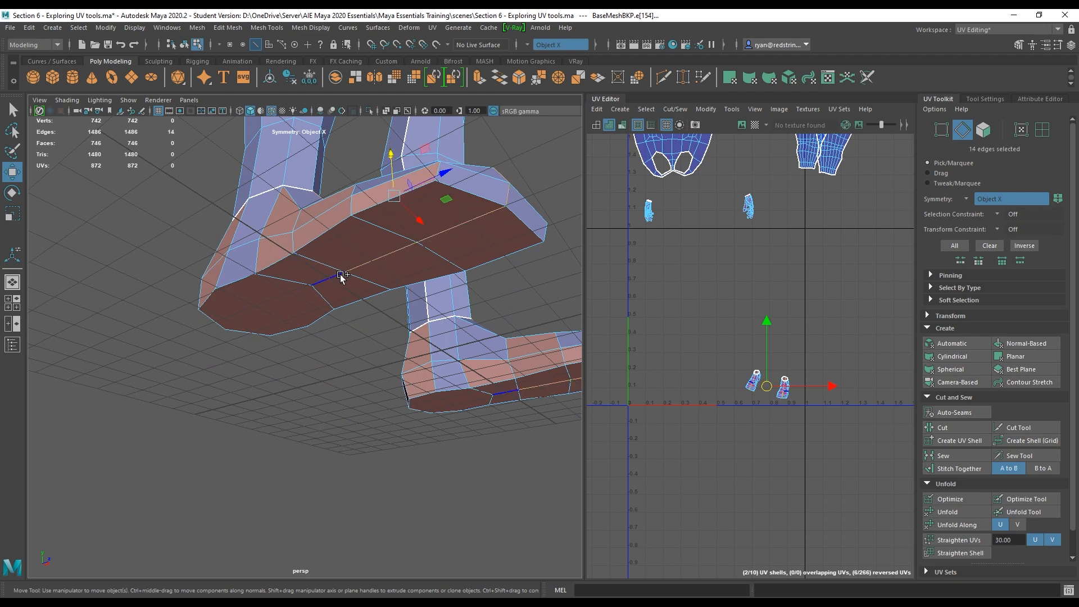
pyautogui.keyDown('alt'); pyautogui.moveTo(298, 244); pyautogui.dragTo(386, 268); pyautogui.keyUp('alt')
pyautogui.keyDown('shift'); pyautogui.click(386, 268); pyautogui.keyUp('shift')
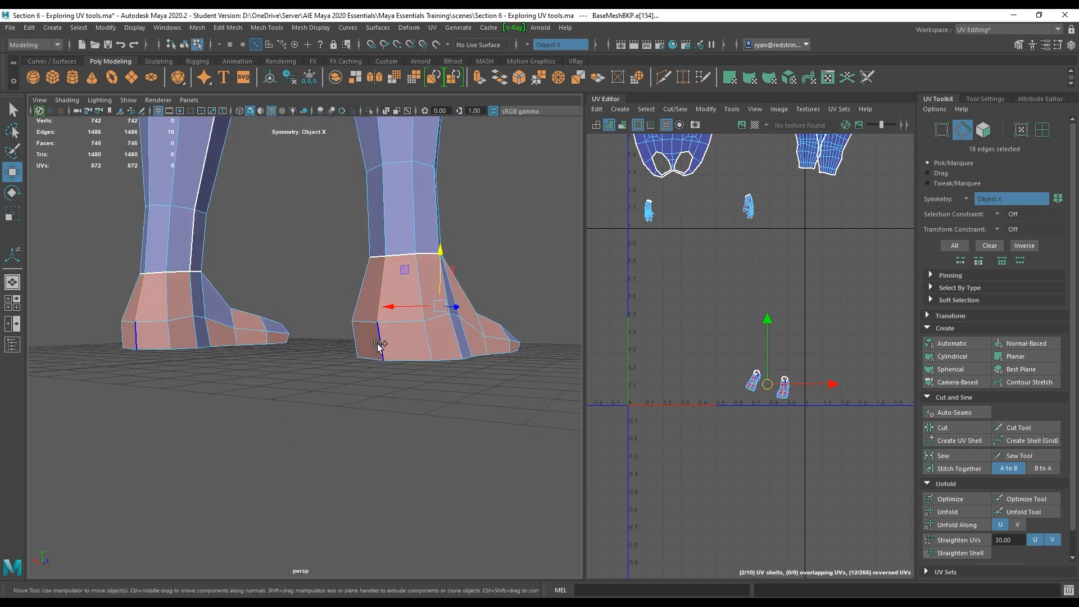
pyautogui.keyDown('shift'); pyautogui.click(379, 343); pyautogui.keyUp('shift')
pyautogui.keyDown('alt'); pyautogui.moveTo(438, 375); pyautogui.dragTo(442, 309); pyautogui.keyUp('alt')
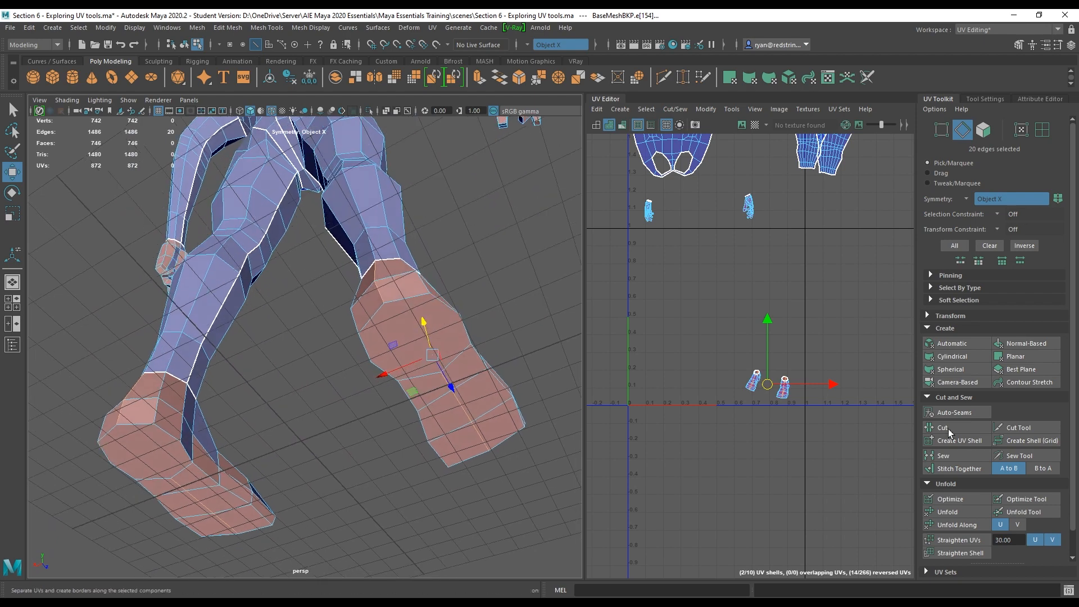
pyautogui.click(950, 429)
# Select the foot UV shells, unfold them and frame them in the UV editor.
pyautogui.moveTo(774, 319); pyautogui.dragTo(810, 317, button='right')
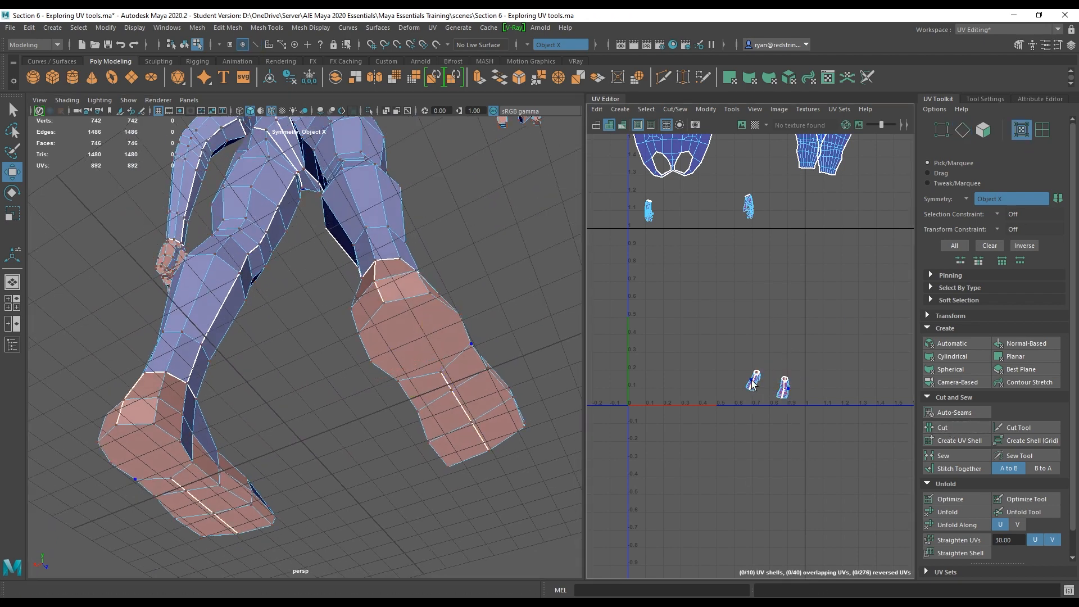
pyautogui.doubleClick(781, 381)
pyautogui.click(960, 510)
pyautogui.press('f')
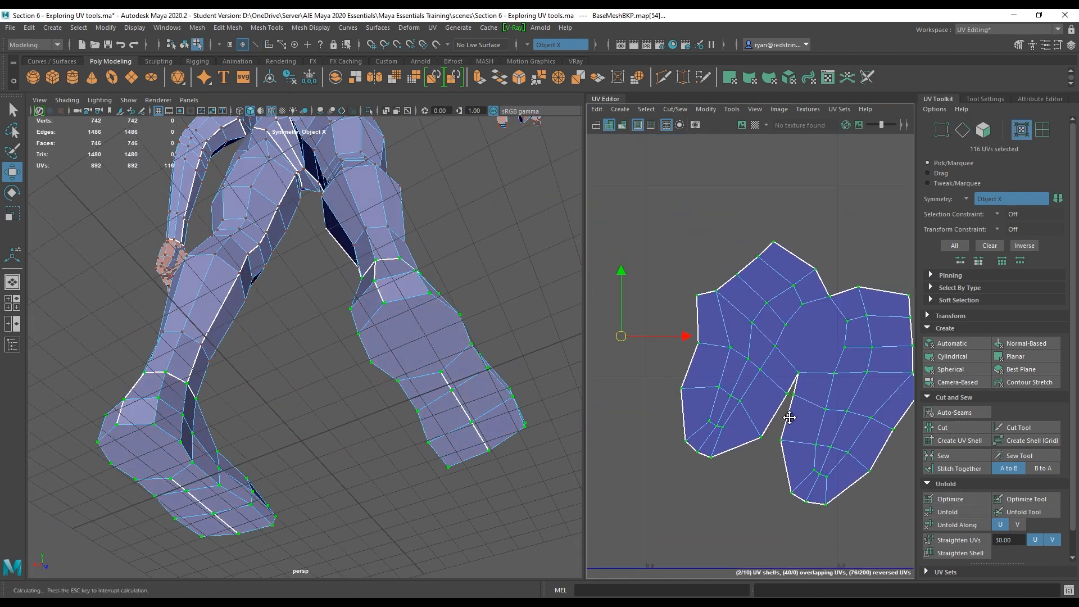
# Move the foot UV shells up into the layout between the torso and leg shells.
pyautogui.keyDown('alt'); pyautogui.moveTo(731, 357); pyautogui.dragTo(757, 372, button='right'); pyautogui.keyUp('alt')
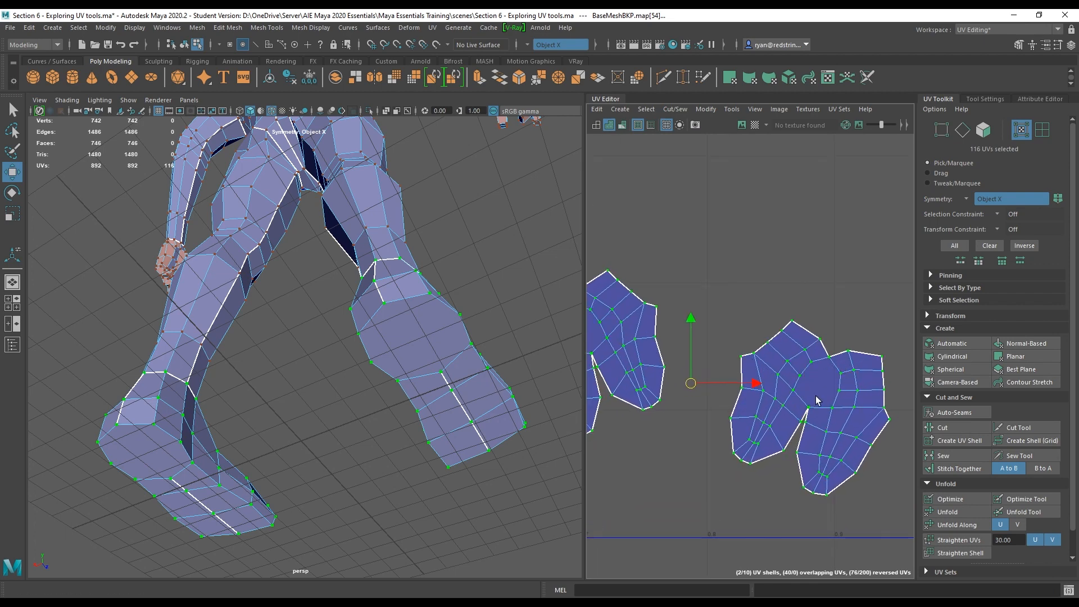
pyautogui.keyDown('alt'); pyautogui.moveTo(753, 443); pyautogui.dragTo(806, 452, button='middle'); pyautogui.keyUp('alt')
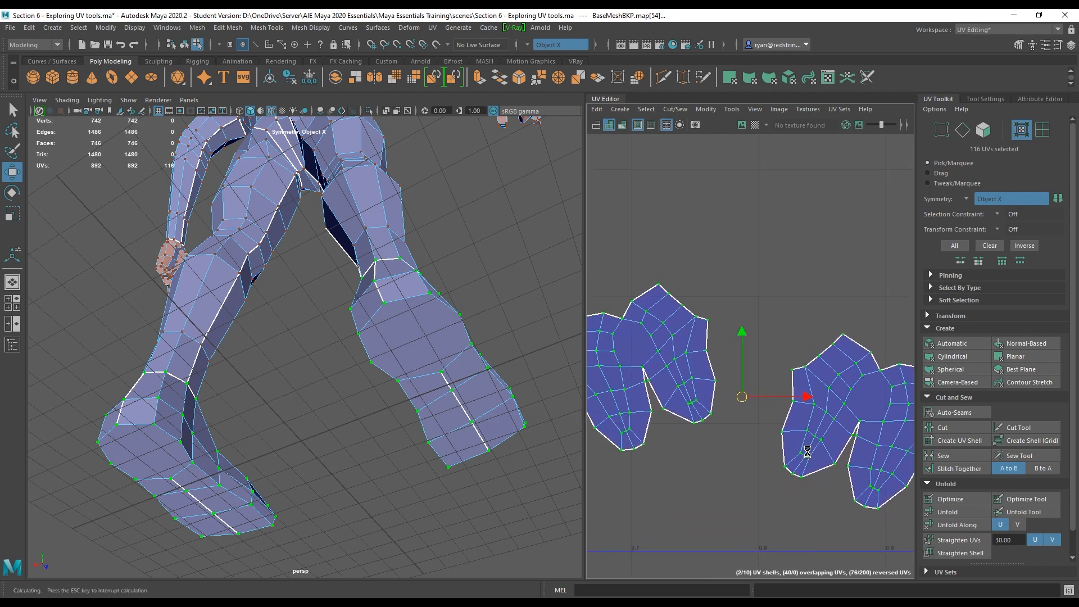
pyautogui.keyDown('alt'); pyautogui.moveTo(806, 452); pyautogui.dragTo(714, 345, button='right'); pyautogui.keyUp('alt')
pyautogui.keyDown('alt'); pyautogui.moveTo(714, 345); pyautogui.dragTo(651, 381, button='middle'); pyautogui.keyUp('alt')
pyautogui.press('e')
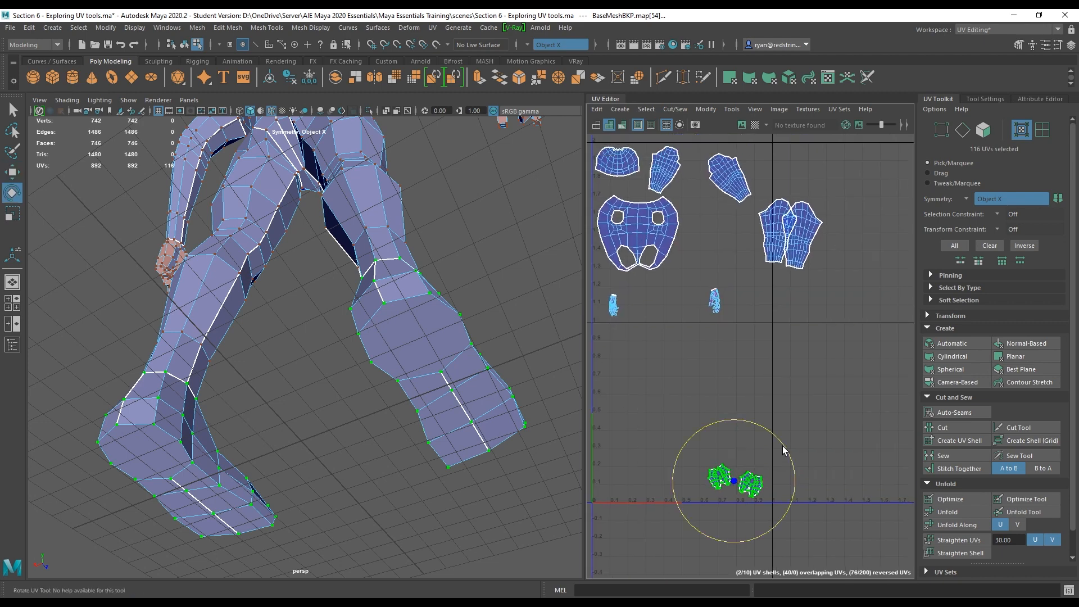
pyautogui.moveTo(783, 446); pyautogui.dragTo(763, 434)
pyautogui.press('w')
pyautogui.moveTo(734, 483); pyautogui.dragTo(715, 236)
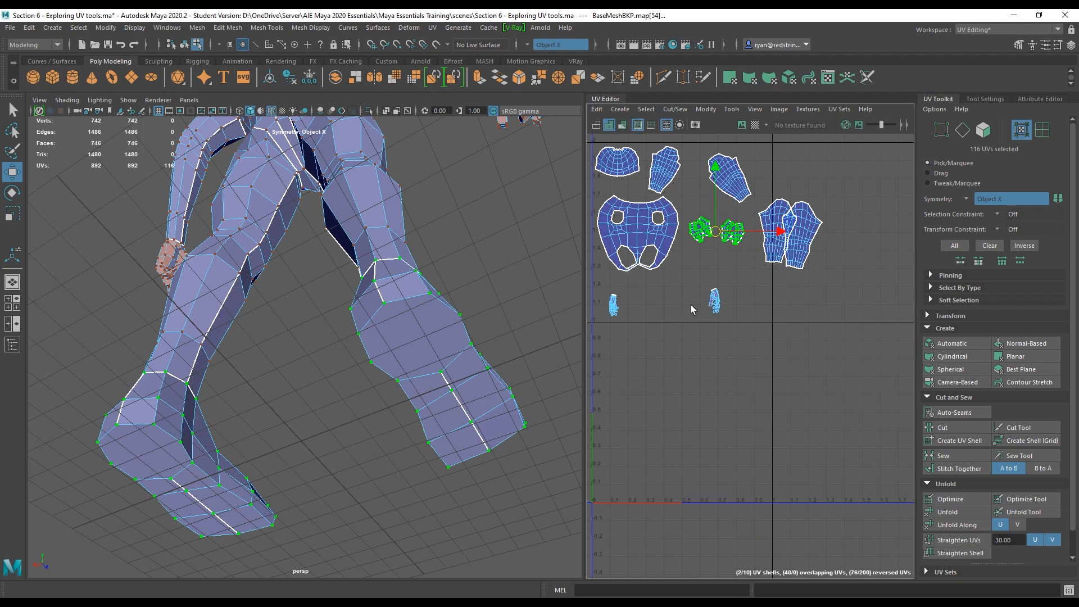
# Select the hand UV shells and inspect the hand geometry closely from several angles.
pyautogui.keyDown('alt'); pyautogui.moveTo(337, 260); pyautogui.dragTo(234, 423, button='middle'); pyautogui.keyUp('alt')
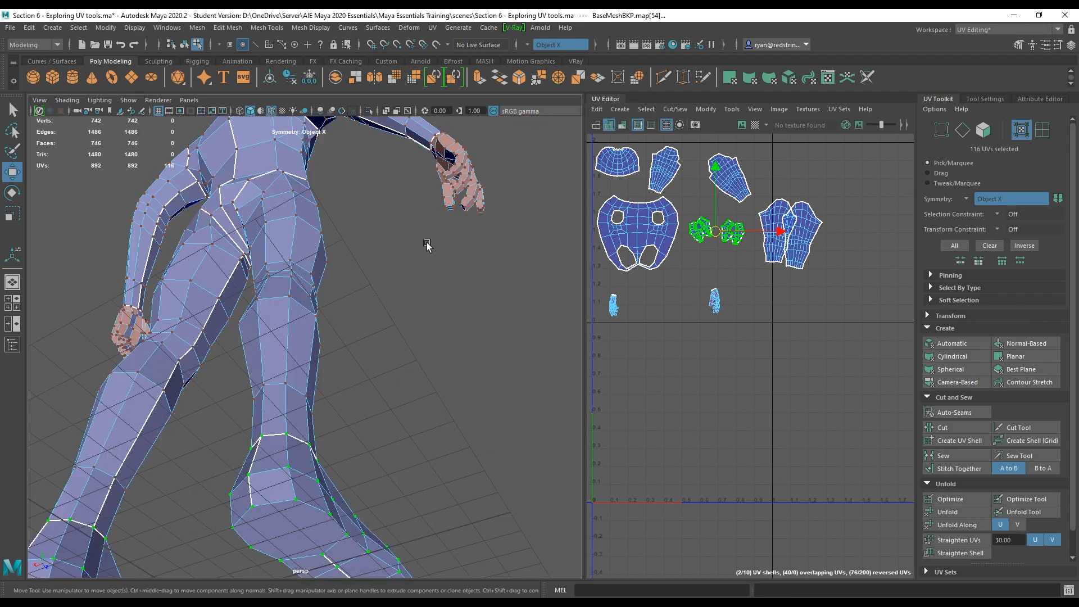
pyautogui.doubleClick(471, 184)
pyautogui.keyDown('alt'); pyautogui.moveTo(471, 186); pyautogui.dragTo(488, 238); pyautogui.keyUp('alt')
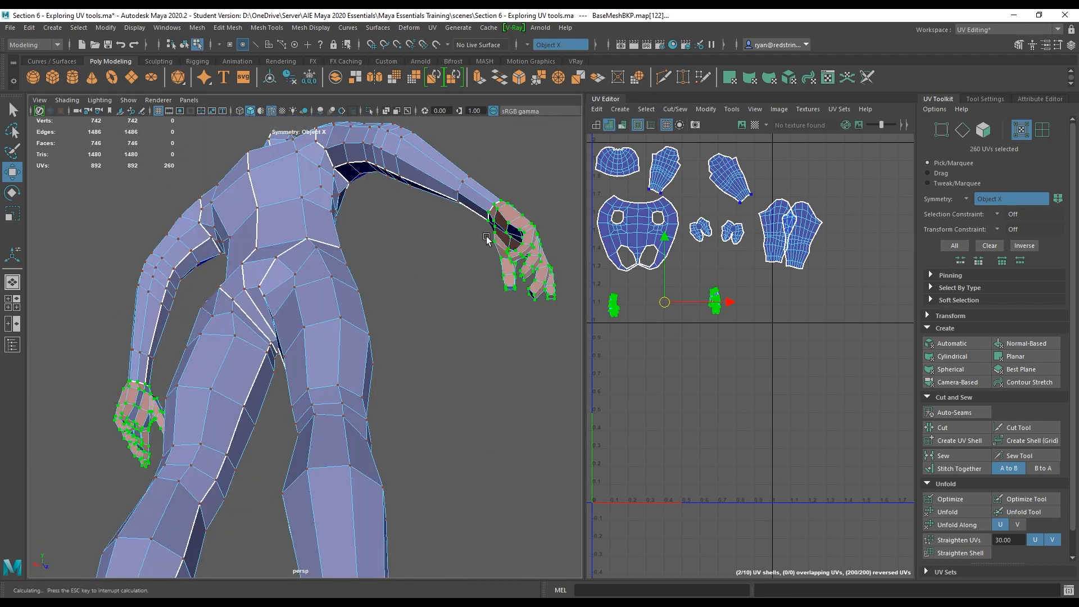
pyautogui.keyDown('alt'); pyautogui.moveTo(489, 238); pyautogui.dragTo(360, 350, button='middle'); pyautogui.keyUp('alt')
pyautogui.scroll(5, 359, 350)
pyautogui.keyDown('alt'); pyautogui.moveTo(359, 350); pyautogui.dragTo(296, 421); pyautogui.keyUp('alt')
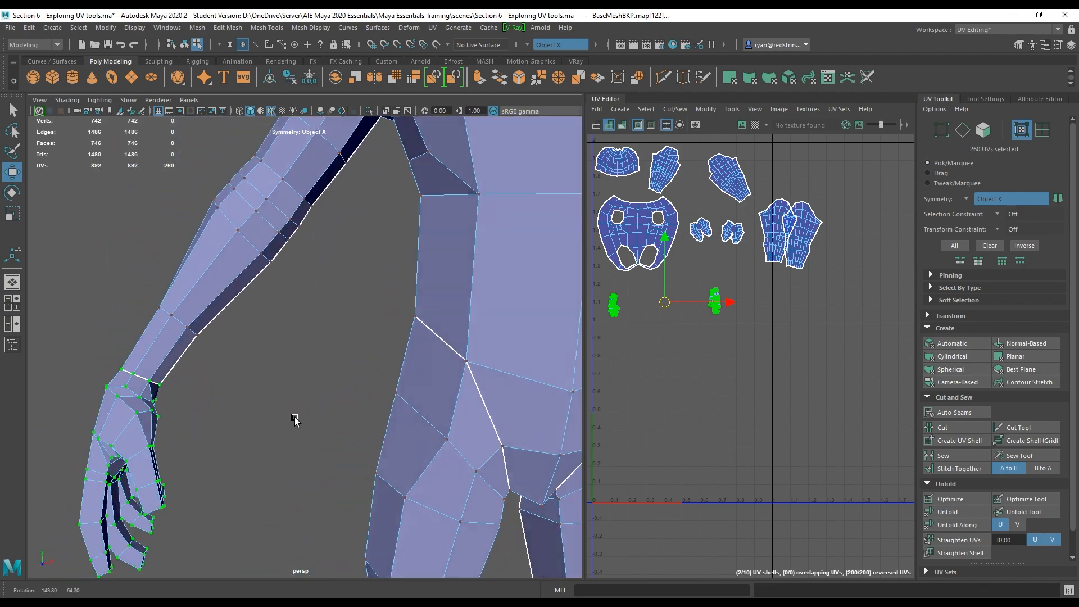
pyautogui.keyDown('alt'); pyautogui.moveTo(296, 422); pyautogui.dragTo(315, 376, button='middle'); pyautogui.keyUp('alt')
pyautogui.keyDown('alt'); pyautogui.moveTo(315, 377); pyautogui.dragTo(361, 301); pyautogui.keyUp('alt')
pyautogui.scroll(3, 388, 273)
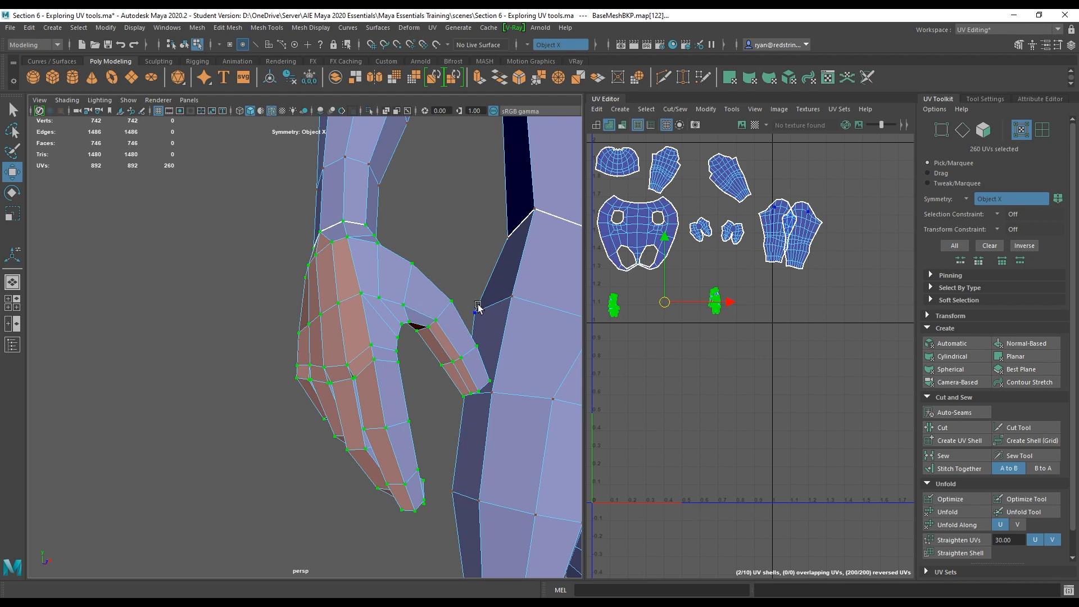
pyautogui.keyDown('alt'); pyautogui.moveTo(478, 306); pyautogui.dragTo(390, 326); pyautogui.keyUp('alt')
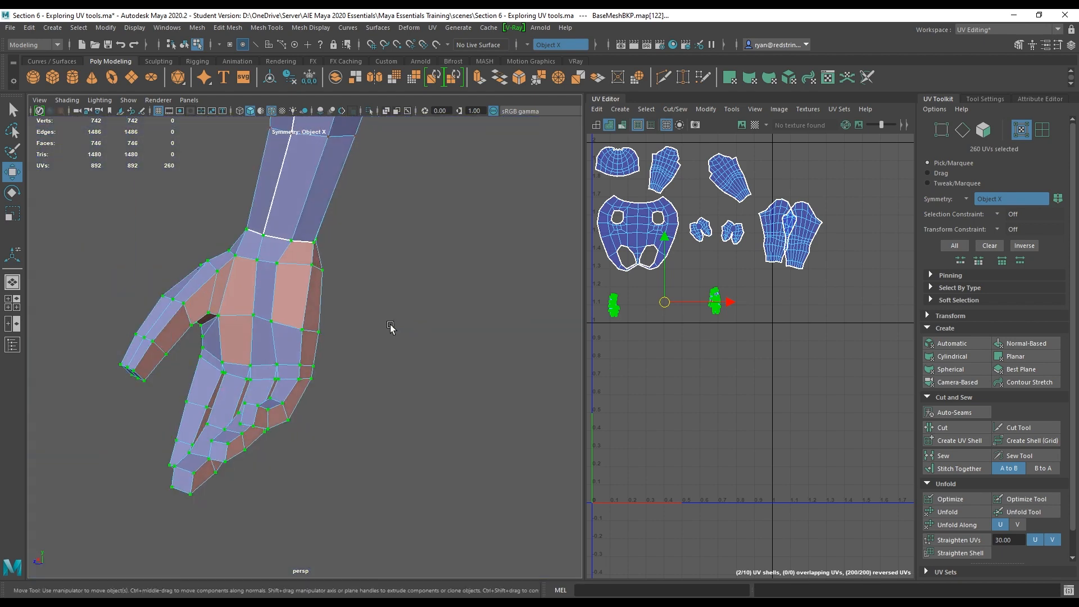
pyautogui.scroll(3, 326, 195)
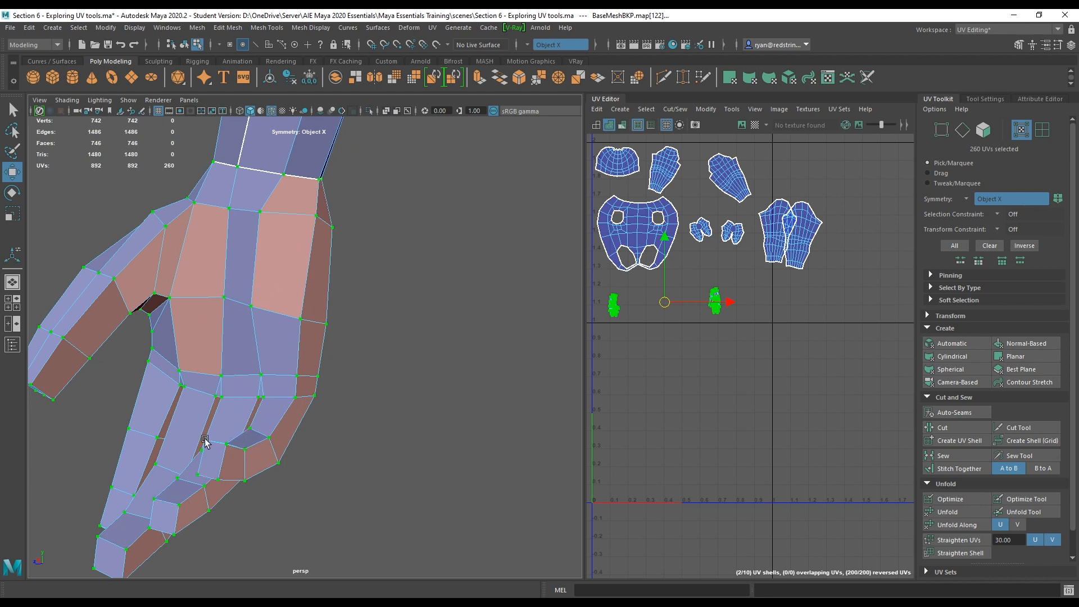
pyautogui.keyDown('alt'); pyautogui.moveTo(161, 366); pyautogui.dragTo(278, 232); pyautogui.keyUp('alt')
pyautogui.moveTo(278, 231); pyautogui.dragTo(279, 209, button='right')
pyautogui.click(290, 207)
# Select edge loops around the wrist, between the fingers and along the side of the hand.
pyautogui.keyDown('shift'); pyautogui.doubleClick(259, 242); pyautogui.keyUp('shift')
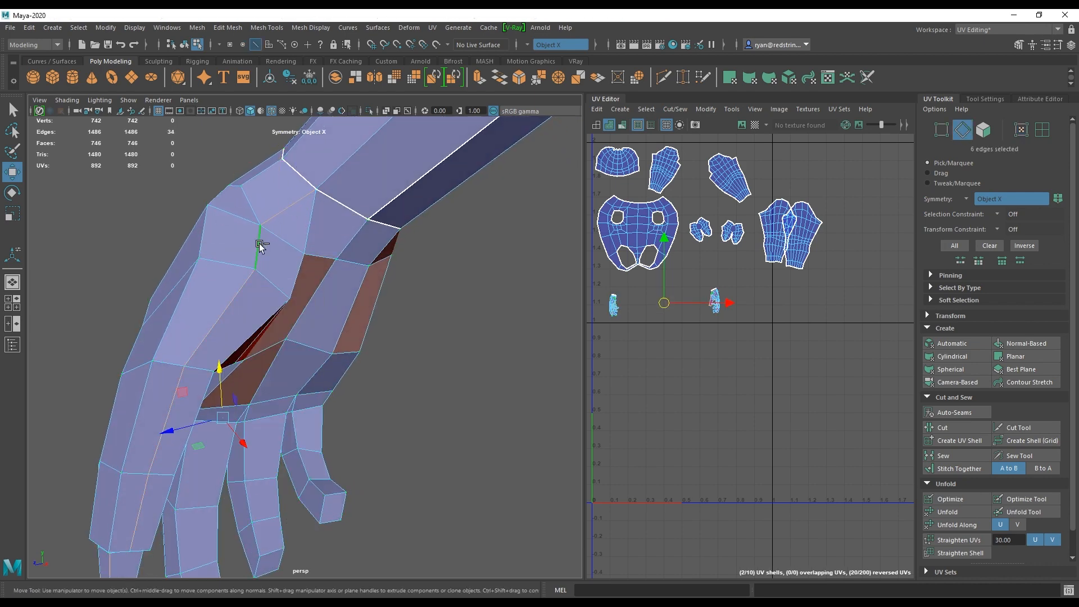
pyautogui.keyDown('alt'); pyautogui.moveTo(259, 389); pyautogui.dragTo(87, 405); pyautogui.keyUp('alt')
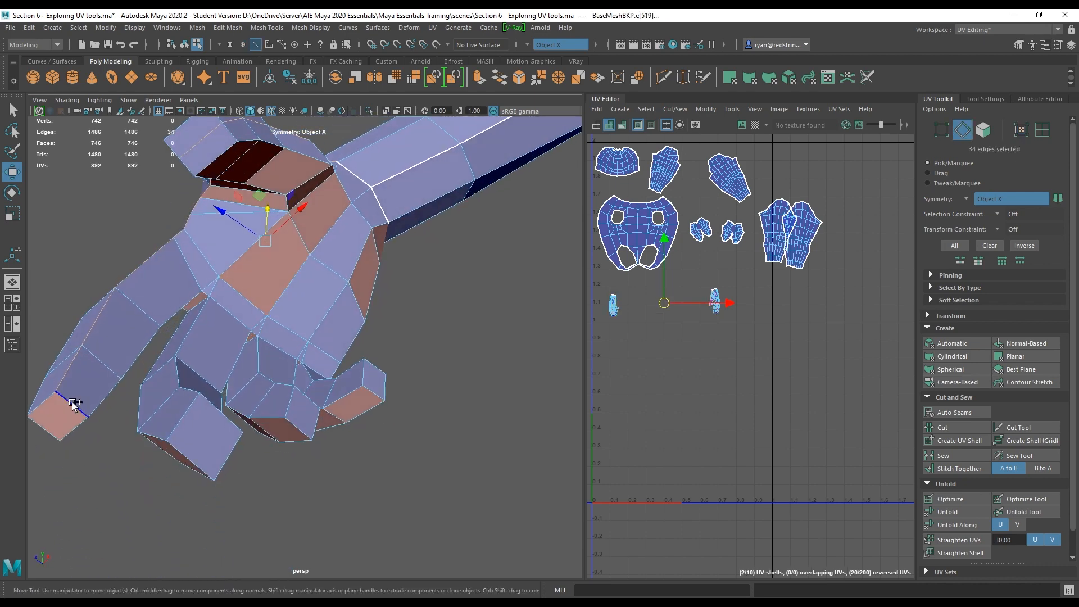
pyautogui.keyDown('shift'); pyautogui.click(87, 405); pyautogui.keyUp('shift')
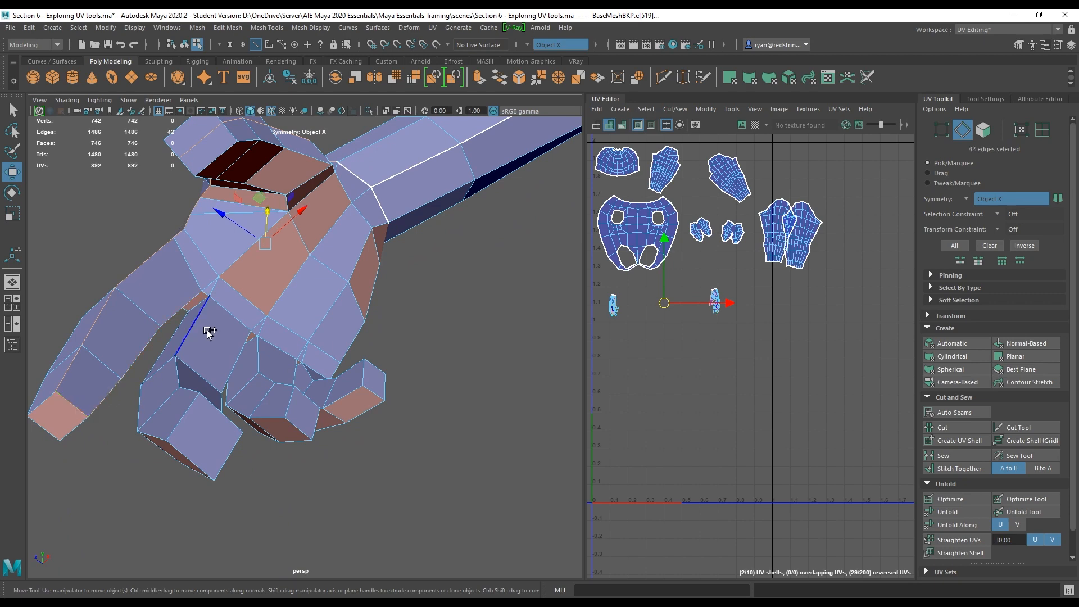
pyautogui.keyDown('shift'); pyautogui.doubleClick(206, 402); pyautogui.keyUp('shift')
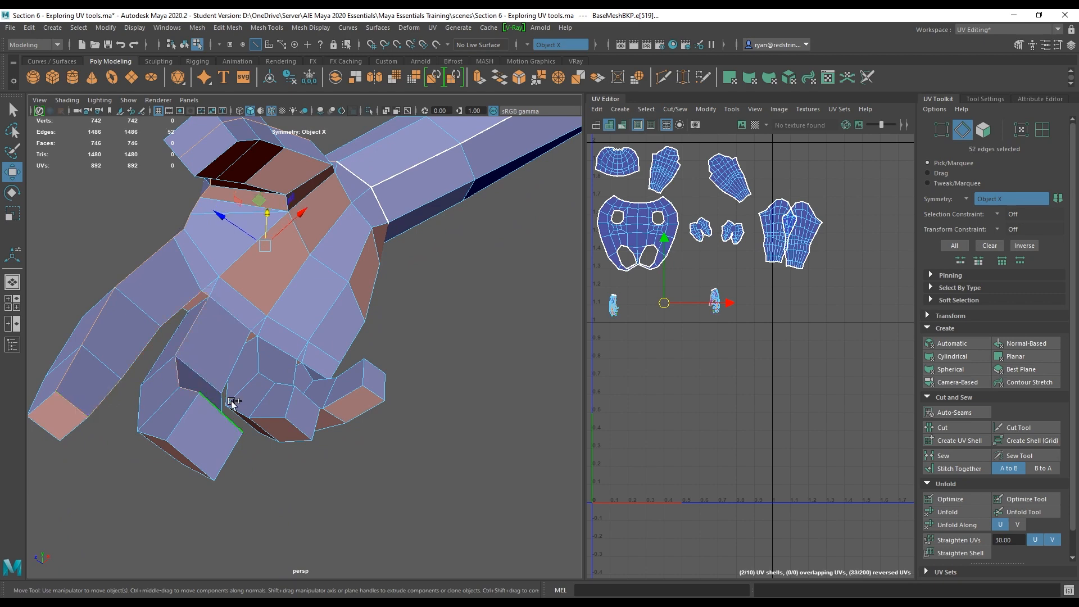
pyautogui.keyDown('alt'); pyautogui.moveTo(231, 404); pyautogui.dragTo(251, 381); pyautogui.keyUp('alt')
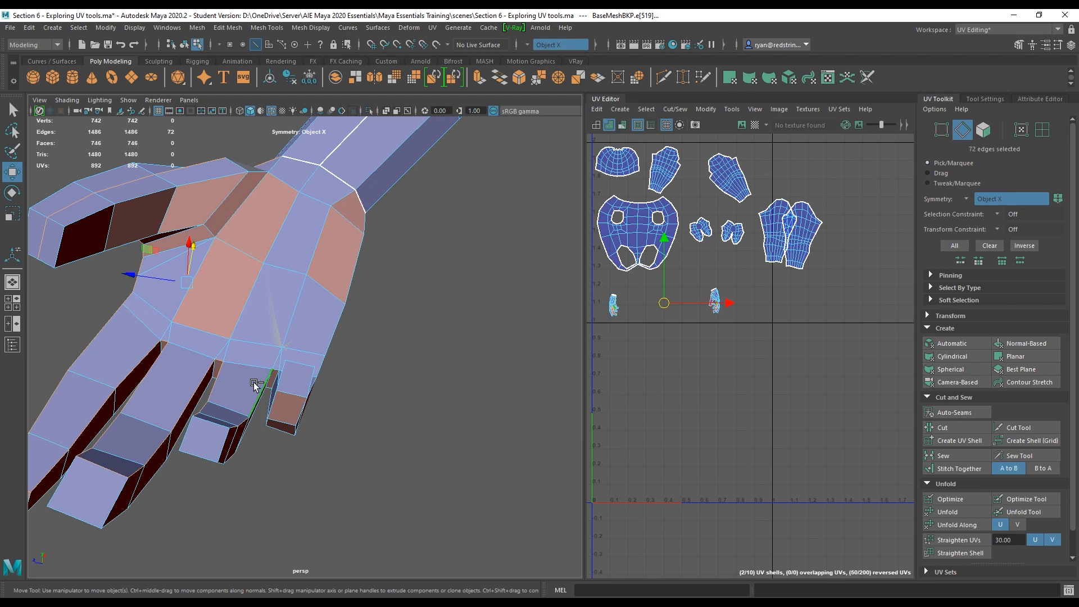
pyautogui.keyDown('shift'); pyautogui.click(211, 421); pyautogui.keyUp('shift')
pyautogui.keyDown('alt'); pyautogui.moveTo(211, 420); pyautogui.dragTo(361, 390); pyautogui.keyUp('alt')
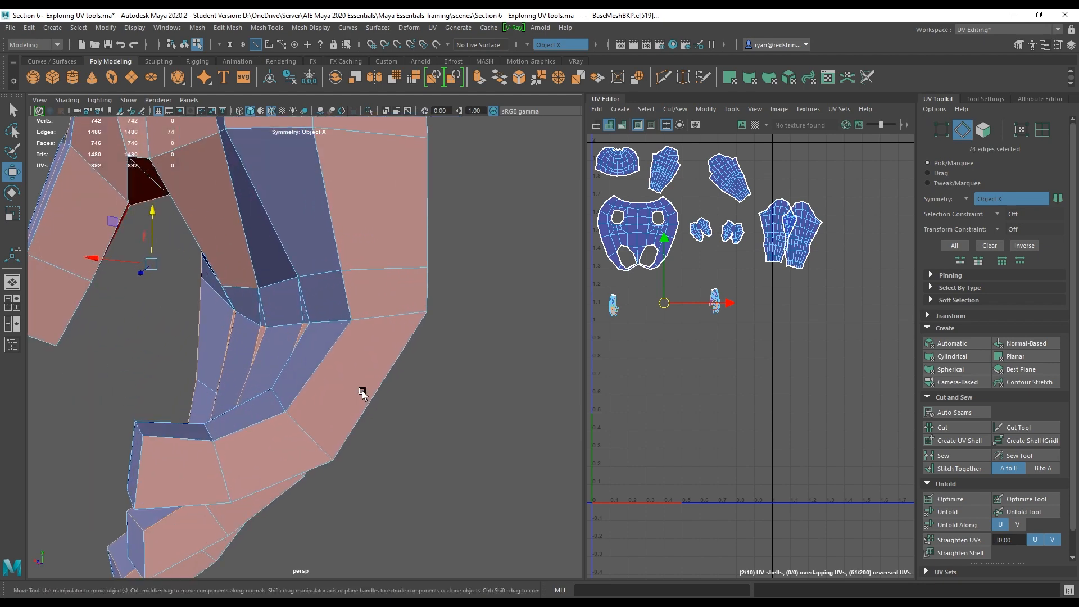
pyautogui.keyDown('shift'); pyautogui.doubleClick(337, 349); pyautogui.keyUp('shift')
pyautogui.keyDown('alt'); pyautogui.moveTo(337, 350); pyautogui.dragTo(286, 362); pyautogui.keyUp('alt')
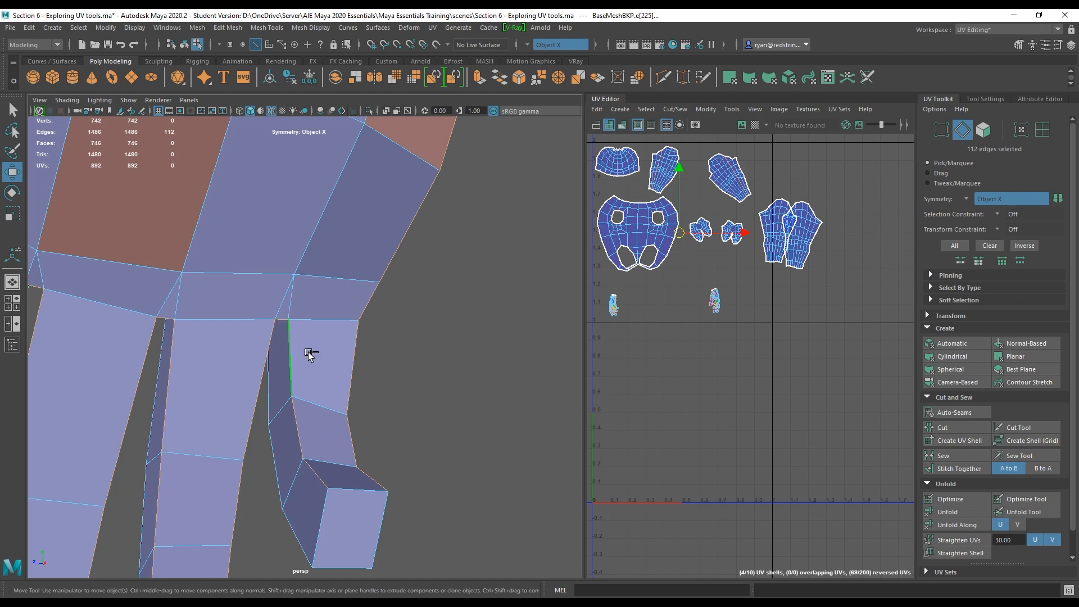
pyautogui.keyDown('alt'); pyautogui.moveTo(344, 482); pyautogui.dragTo(298, 415); pyautogui.keyUp('alt')
pyautogui.keyDown('alt'); pyautogui.moveTo(361, 369); pyautogui.dragTo(289, 301); pyautogui.keyUp('alt')
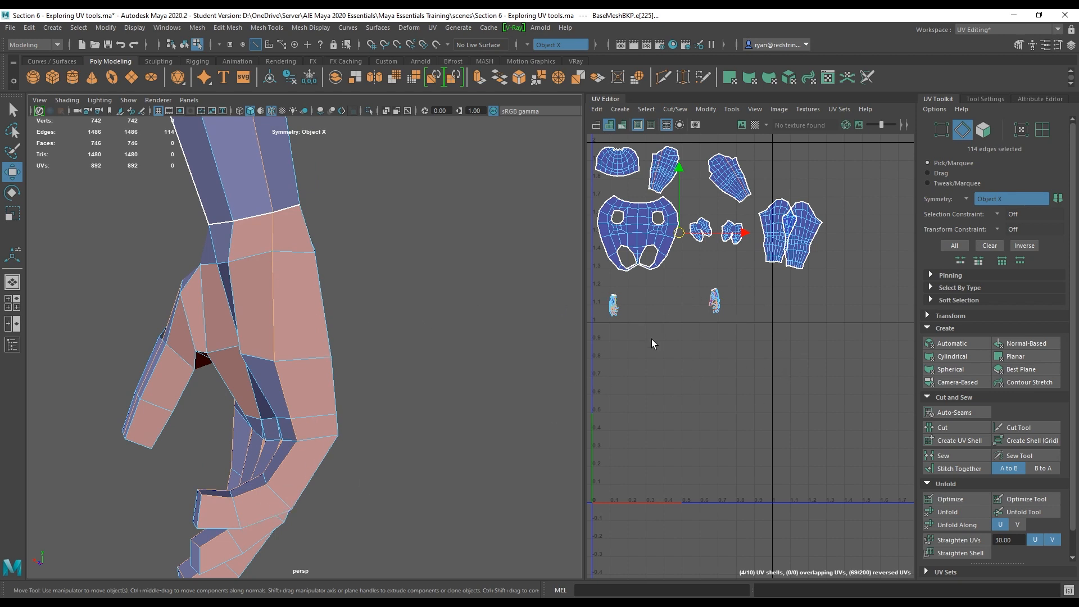
# Undo the last edge selection, deselect a stray wrist edge and cut the selected hand edges.
pyautogui.keyDown('alt'); pyautogui.moveTo(246, 222); pyautogui.dragTo(37, 163, button='right'); pyautogui.keyUp('alt')
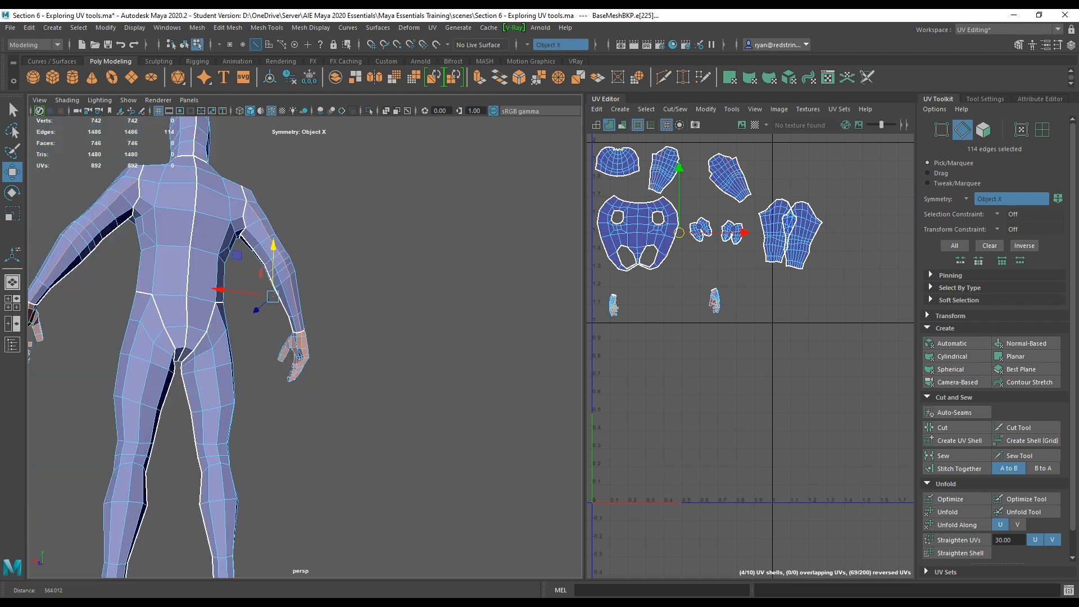
pyautogui.hotkey('ctrl', 'z')
pyautogui.scroll(12, 299, 298)
pyautogui.keyDown('alt'); pyautogui.moveTo(262, 336); pyautogui.dragTo(291, 322); pyautogui.keyUp('alt')
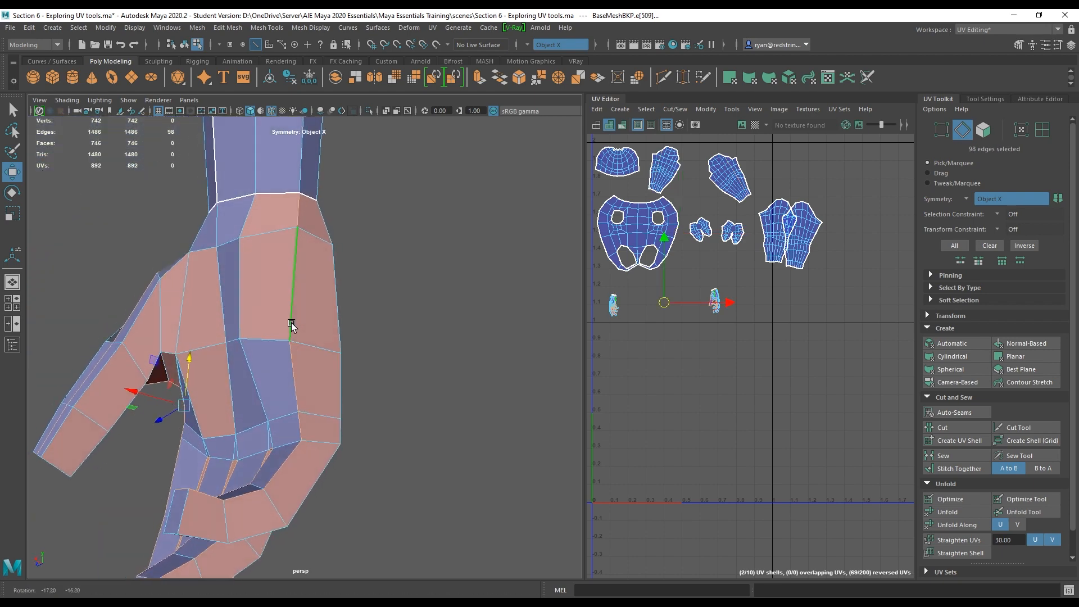
pyautogui.keyDown('ctrl'); pyautogui.click(300, 220); pyautogui.keyUp('ctrl')
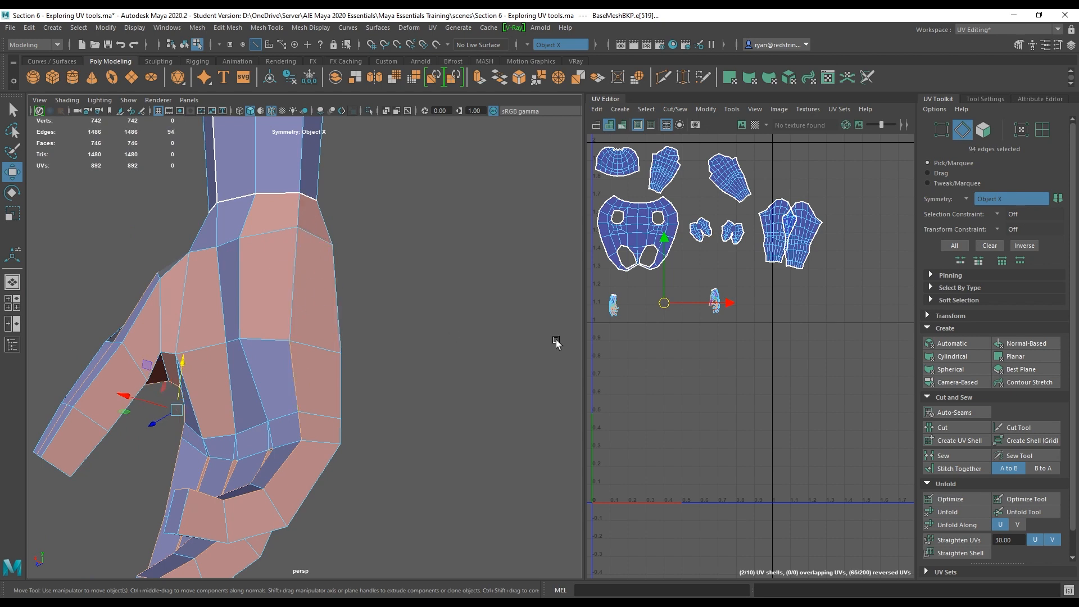
pyautogui.click(966, 428)
# Select the hand UV shells and unfold them.
pyautogui.moveTo(131, 295); pyautogui.dragTo(185, 279, button='right')
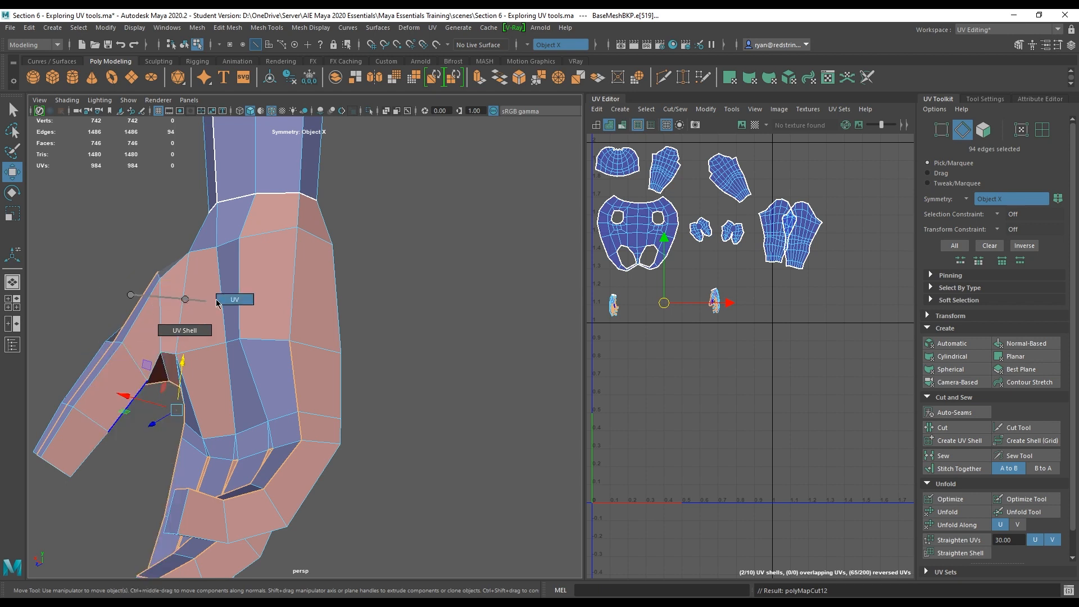
pyautogui.click(289, 342)
pyautogui.click(949, 516)
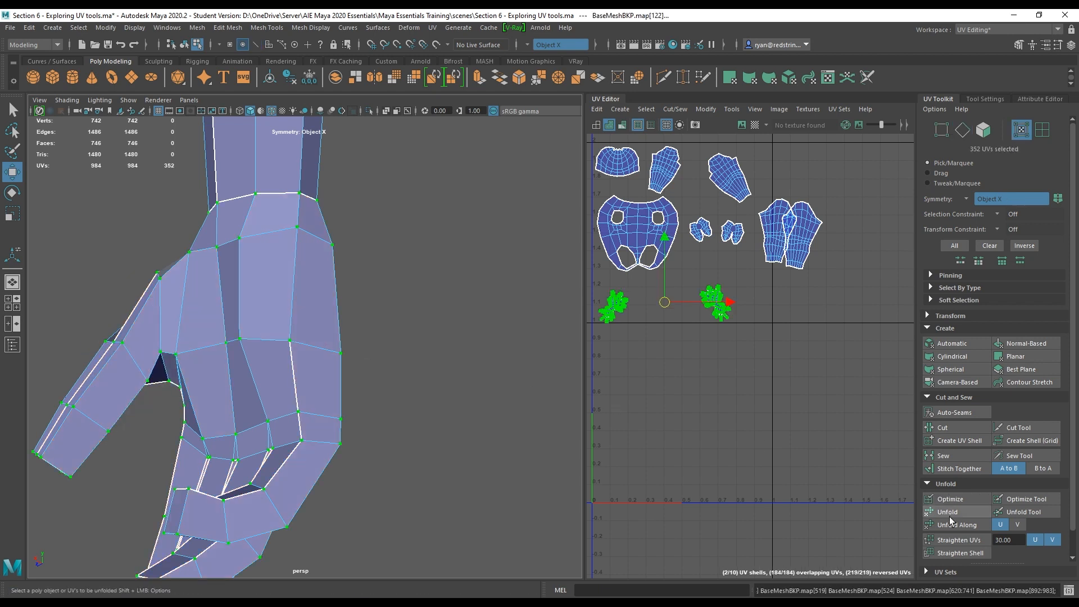
# Select edges at the finger tips in the UV editor and cut them.
pyautogui.scroll(8, 720, 315)
pyautogui.keyDown('alt'); pyautogui.moveTo(678, 189); pyautogui.dragTo(720, 329, button='middle'); pyautogui.keyUp('alt')
pyautogui.scroll(2, 720, 329)
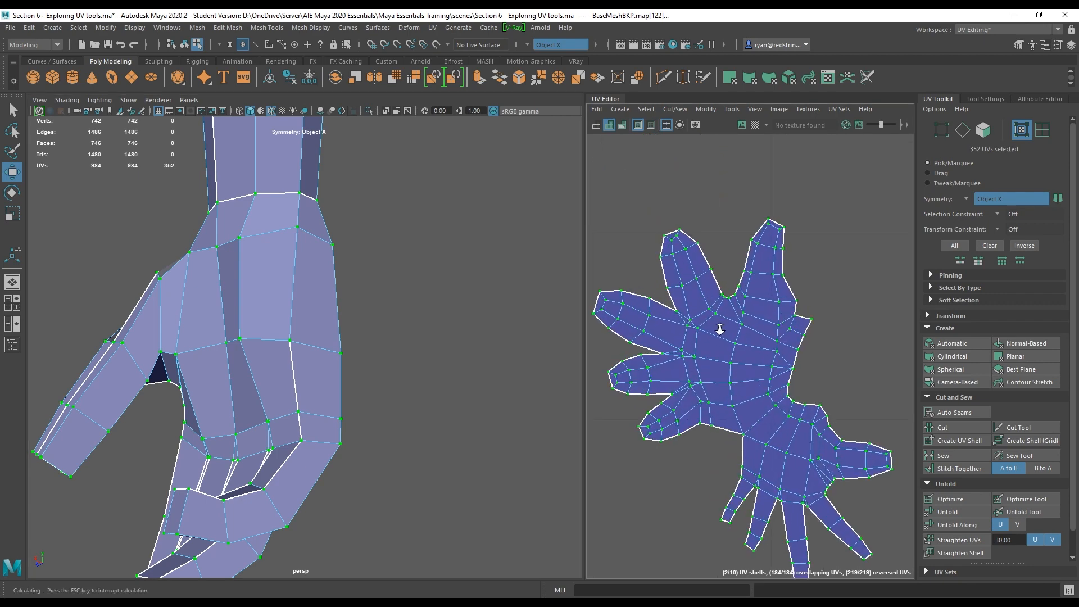
pyautogui.keyDown('alt'); pyautogui.moveTo(720, 329); pyautogui.dragTo(668, 289, button='right'); pyautogui.keyUp('alt')
pyautogui.keyDown('alt'); pyautogui.moveTo(742, 336); pyautogui.dragTo(720, 275, button='middle'); pyautogui.keyUp('alt')
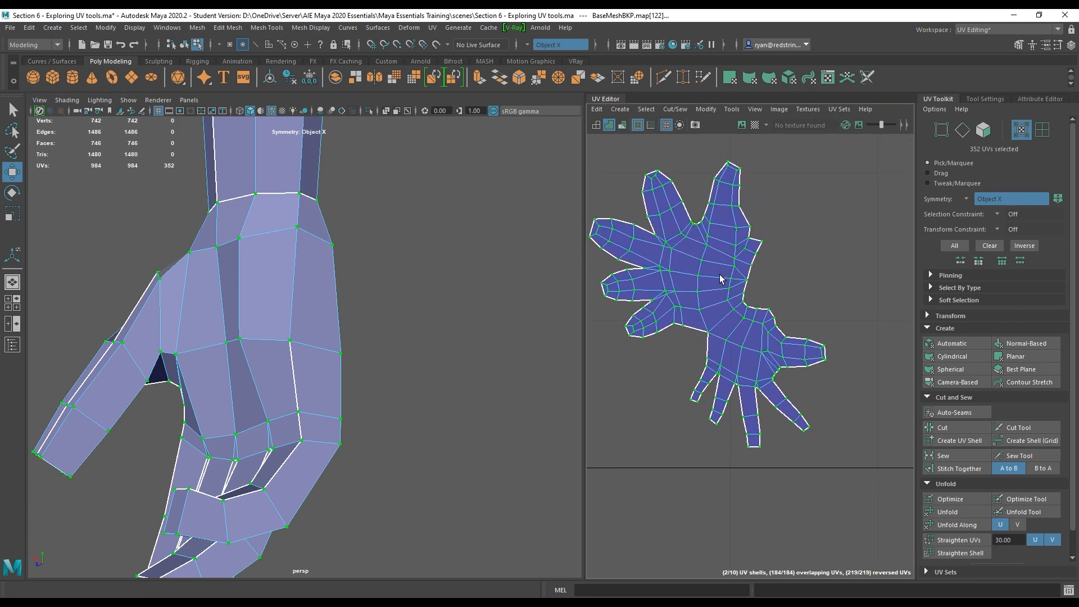
pyautogui.keyDown('alt'); pyautogui.moveTo(720, 277); pyautogui.dragTo(732, 295, button='right'); pyautogui.keyUp('alt')
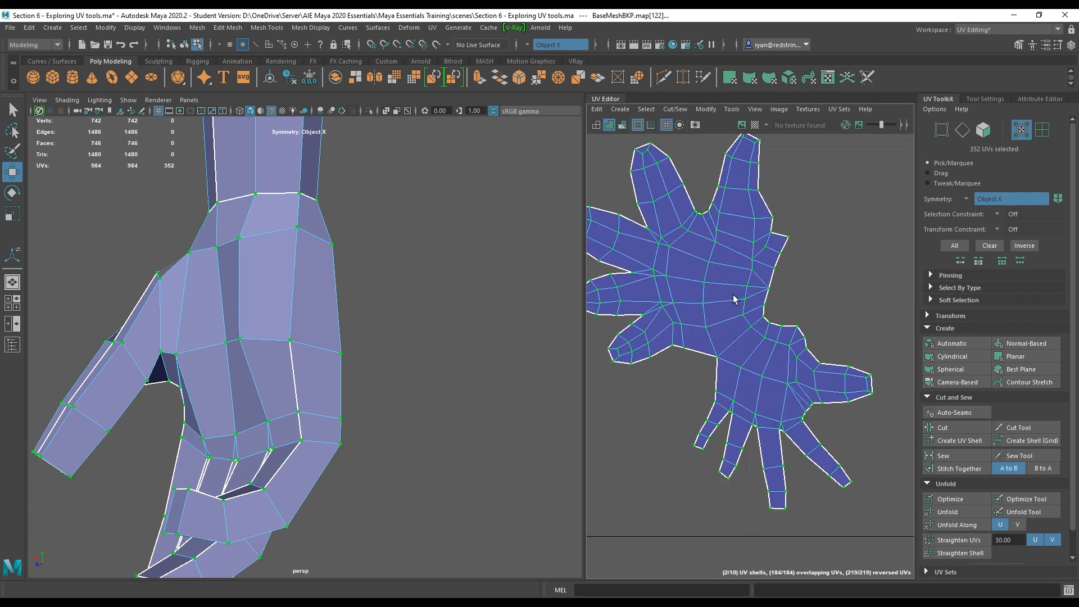
pyautogui.keyDown('alt'); pyautogui.moveTo(696, 309); pyautogui.dragTo(784, 319, button='middle'); pyautogui.keyUp('alt')
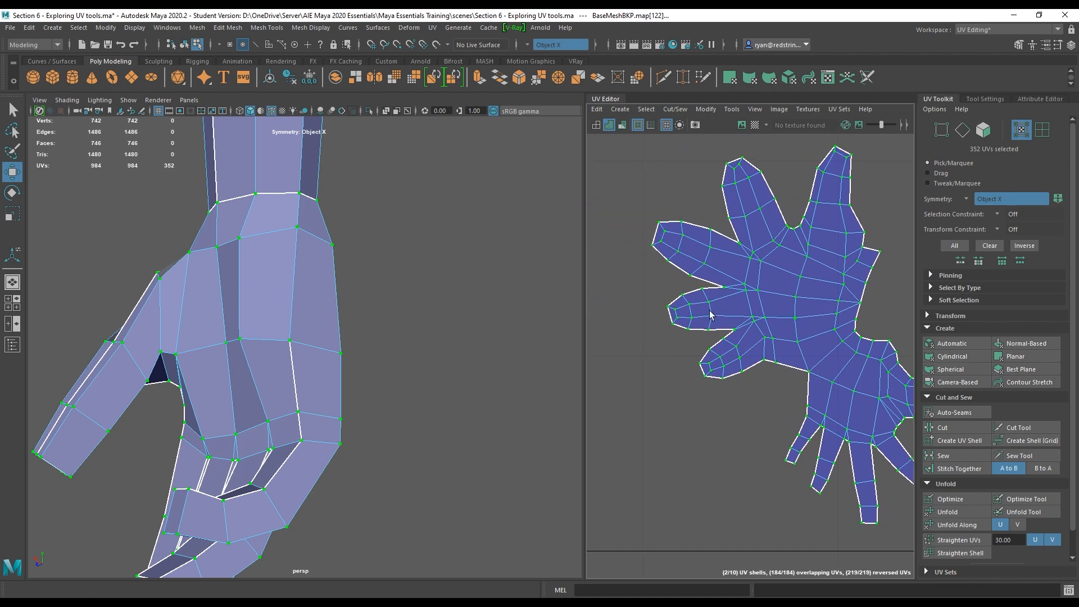
pyautogui.moveTo(586, 325); pyautogui.dragTo(440, 354)
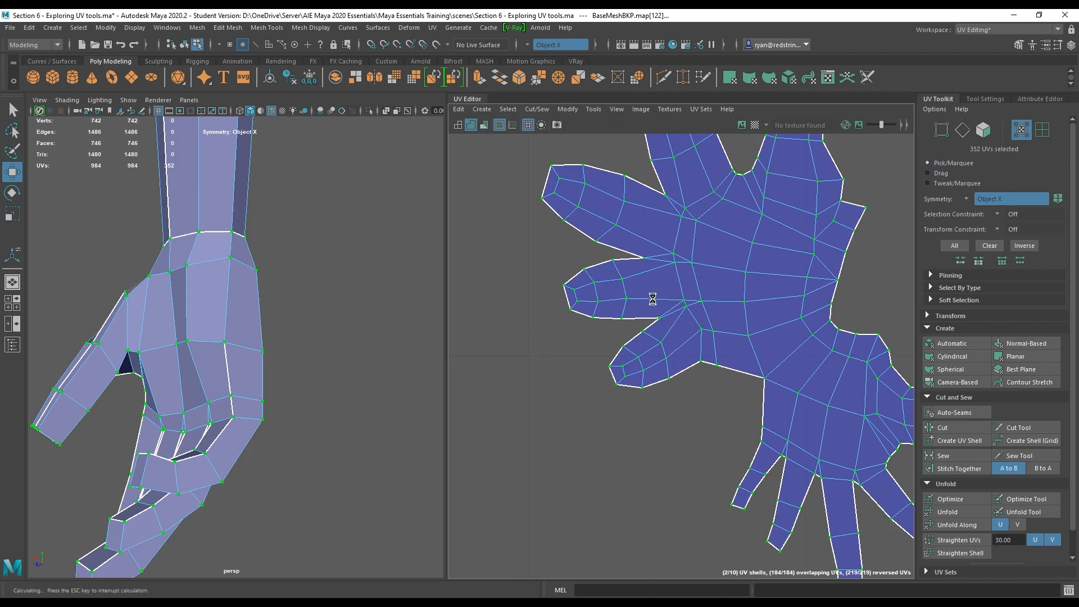
pyautogui.moveTo(626, 240); pyautogui.dragTo(633, 219, button='right')
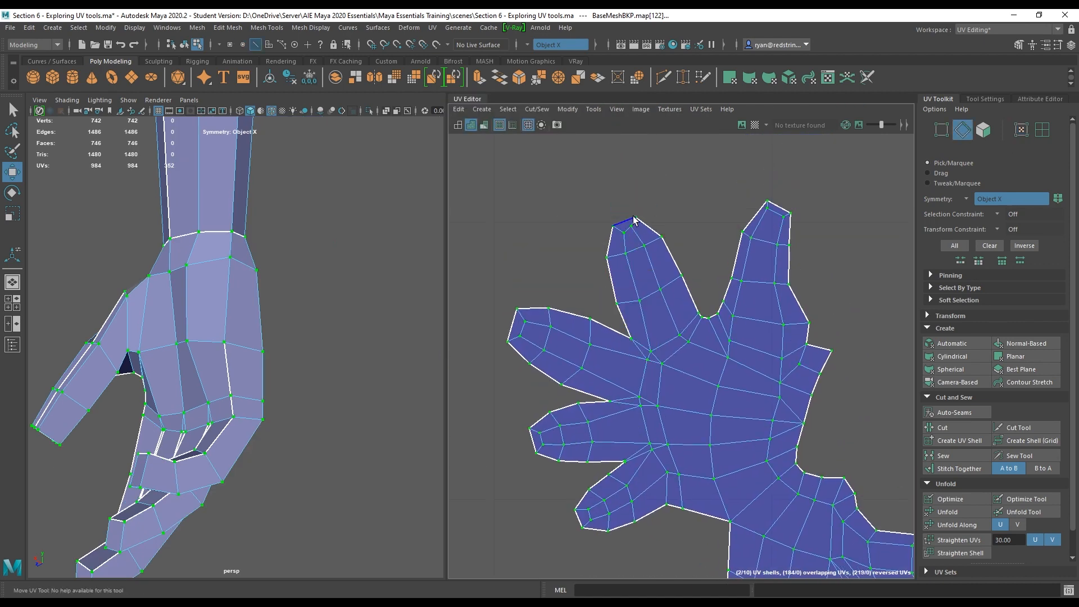
pyautogui.click(634, 223)
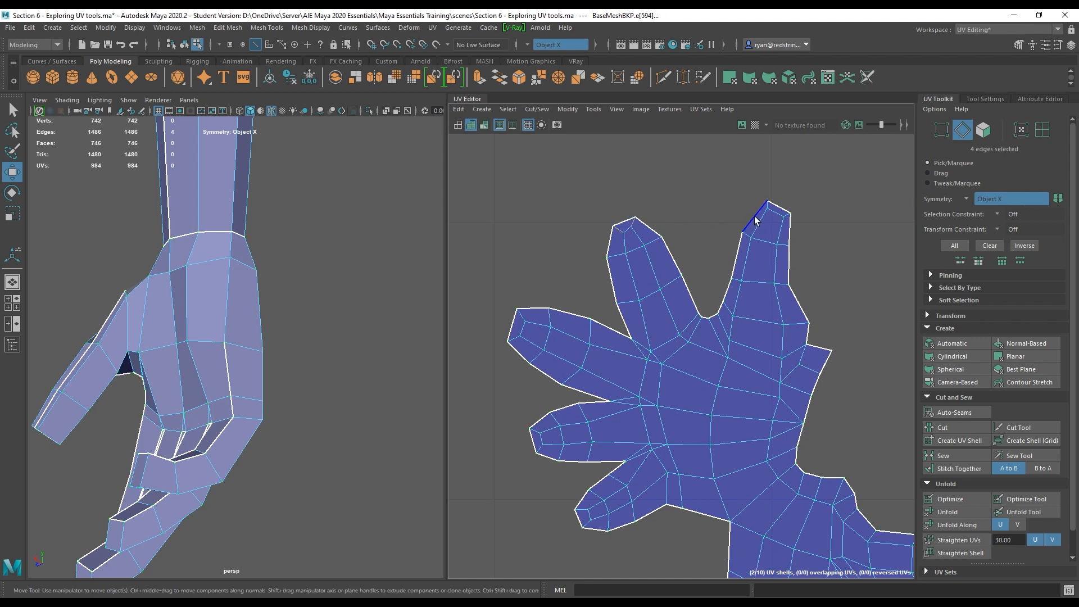
pyautogui.keyDown('shift'); pyautogui.click(772, 210); pyautogui.keyUp('shift')
pyautogui.keyDown('shift'); pyautogui.click(587, 497); pyautogui.keyUp('shift')
pyautogui.keyDown('shift'); pyautogui.click(583, 512); pyautogui.keyUp('shift')
pyautogui.keyDown('shift'); pyautogui.click(586, 523); pyautogui.keyUp('shift')
pyautogui.keyDown('alt'); pyautogui.moveTo(820, 522); pyautogui.dragTo(678, 286, button='middle'); pyautogui.keyUp('alt')
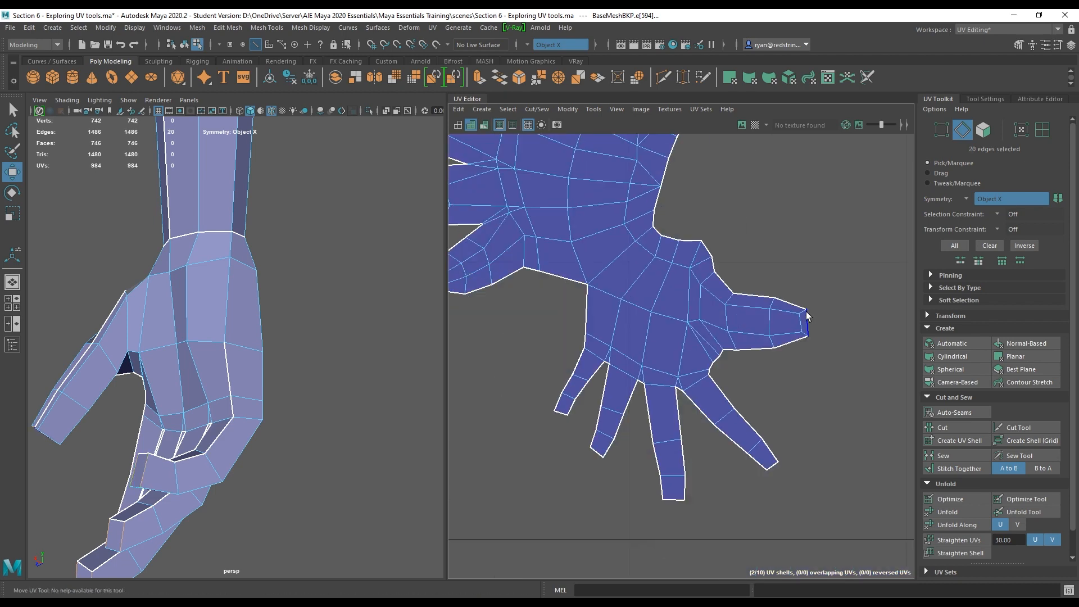
pyautogui.click(949, 428)
# Unfold the hand UV shells again and frame them in the UV editor.
pyautogui.moveTo(635, 269); pyautogui.dragTo(641, 277, button='right')
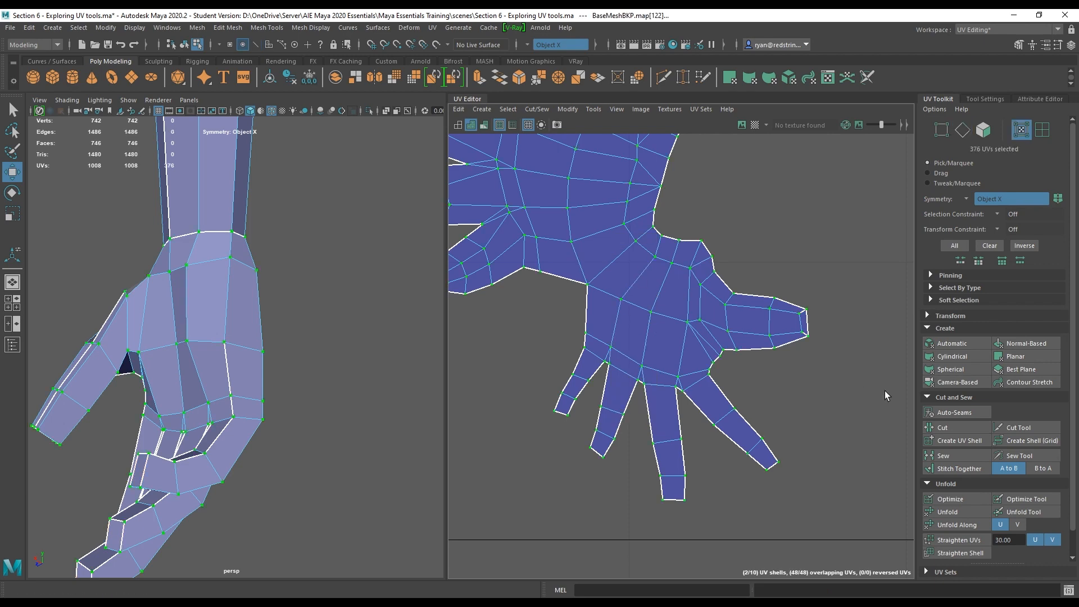
pyautogui.click(960, 512)
pyautogui.click(961, 513)
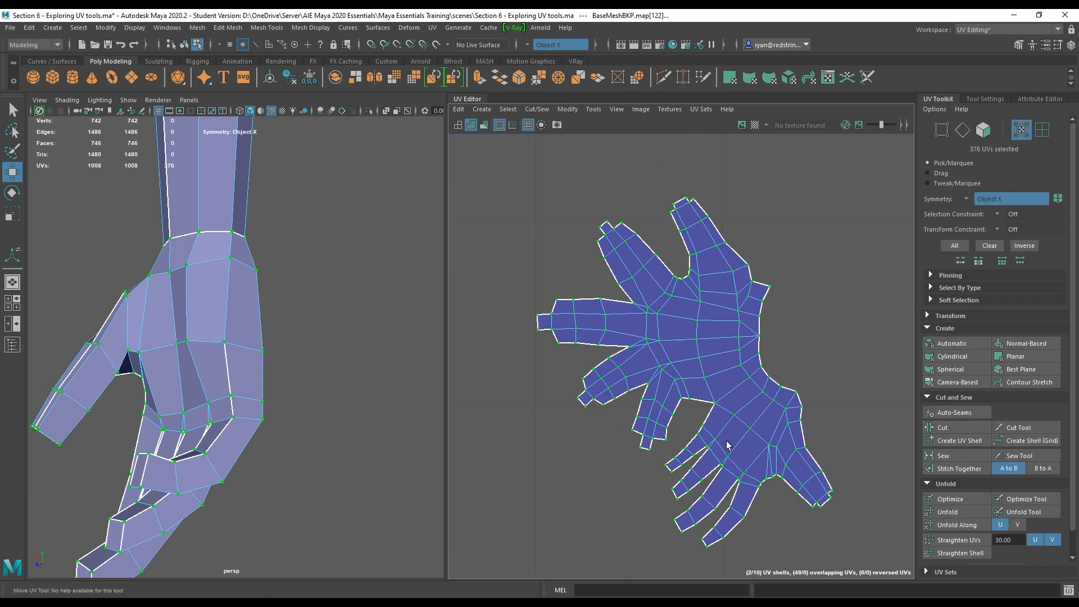
pyautogui.keyDown('alt'); pyautogui.moveTo(583, 306); pyautogui.dragTo(705, 382, button='right'); pyautogui.keyUp('alt')
pyautogui.keyDown('alt'); pyautogui.moveTo(739, 317); pyautogui.dragTo(731, 389, button='middle'); pyautogui.keyUp('alt')
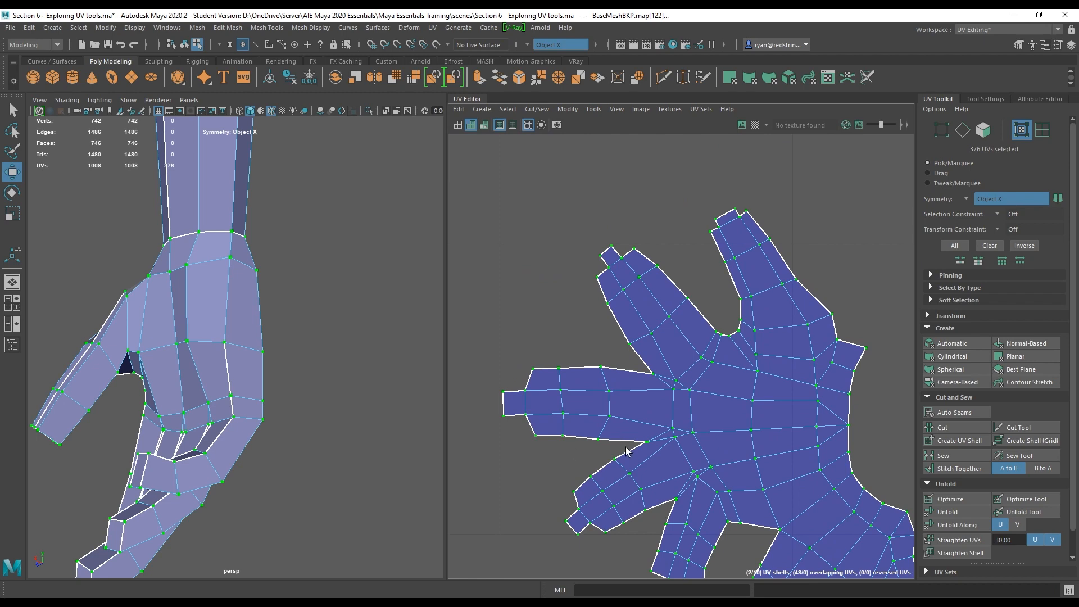
pyautogui.keyDown('alt'); pyautogui.moveTo(626, 452); pyautogui.dragTo(498, 221, button='middle'); pyautogui.keyUp('alt')
pyautogui.keyDown('alt'); pyautogui.moveTo(655, 399); pyautogui.dragTo(789, 494, button='middle'); pyautogui.keyUp('alt')
pyautogui.keyDown('alt'); pyautogui.moveTo(623, 222); pyautogui.dragTo(631, 351, button='middle'); pyautogui.keyUp('alt')
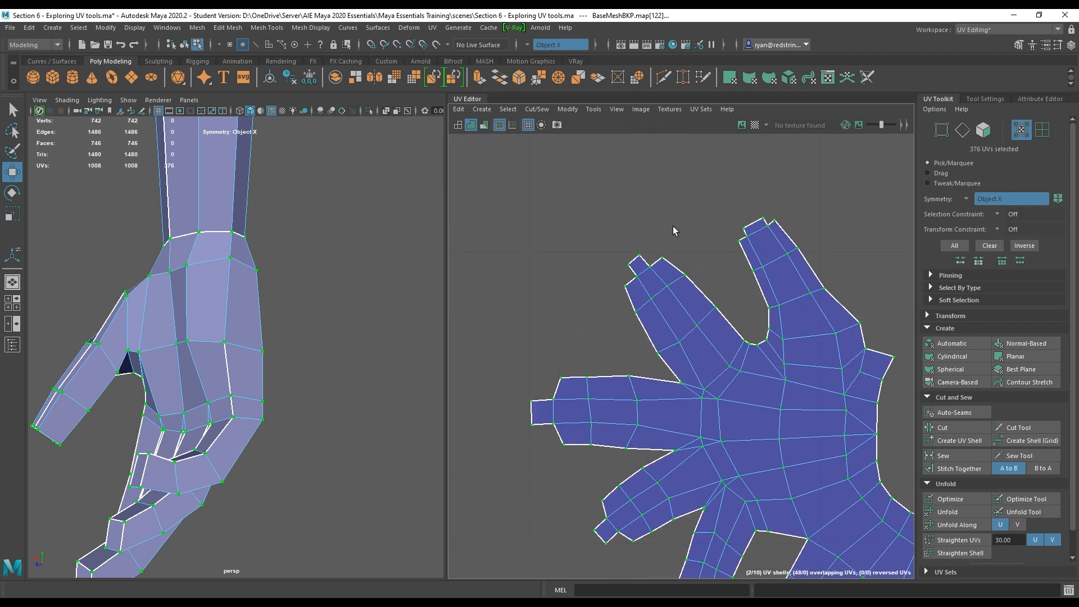
# Select the finger-tip border edges in the UV editor and sew them together.
pyautogui.moveTo(659, 296); pyautogui.dragTo(639, 236, button='right')
pyautogui.click(650, 257)
pyautogui.click(659, 266)
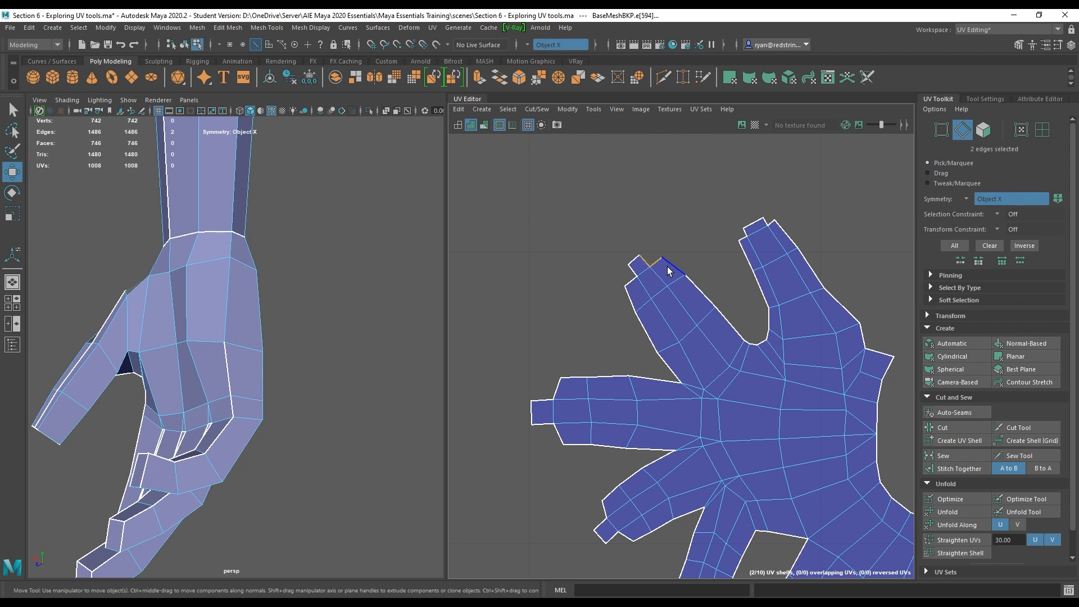
pyautogui.keyDown('shift'); pyautogui.click(634, 268); pyautogui.keyUp('shift')
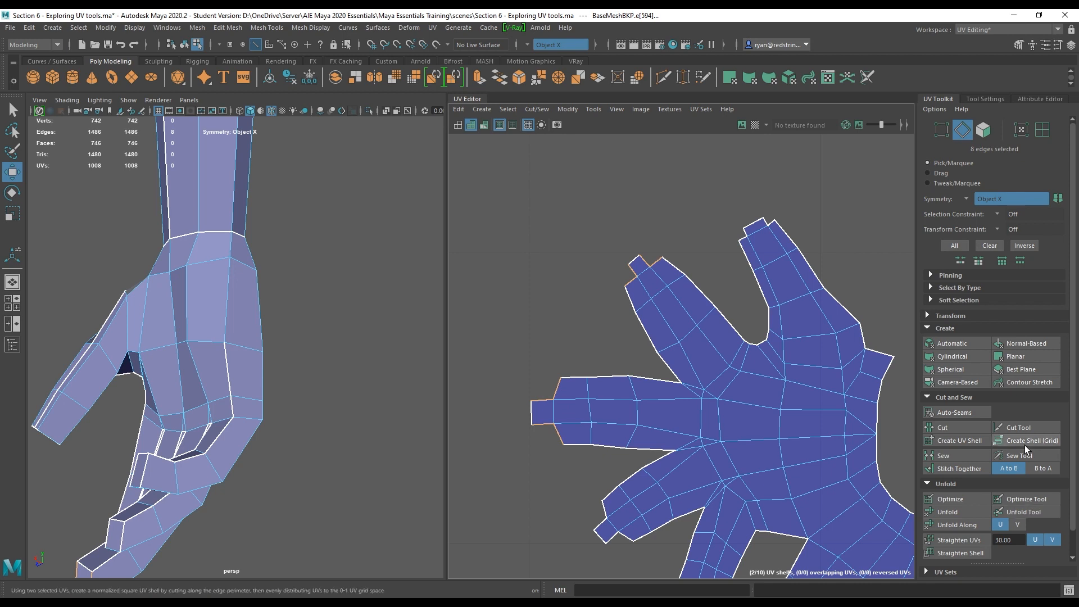
pyautogui.click(961, 457)
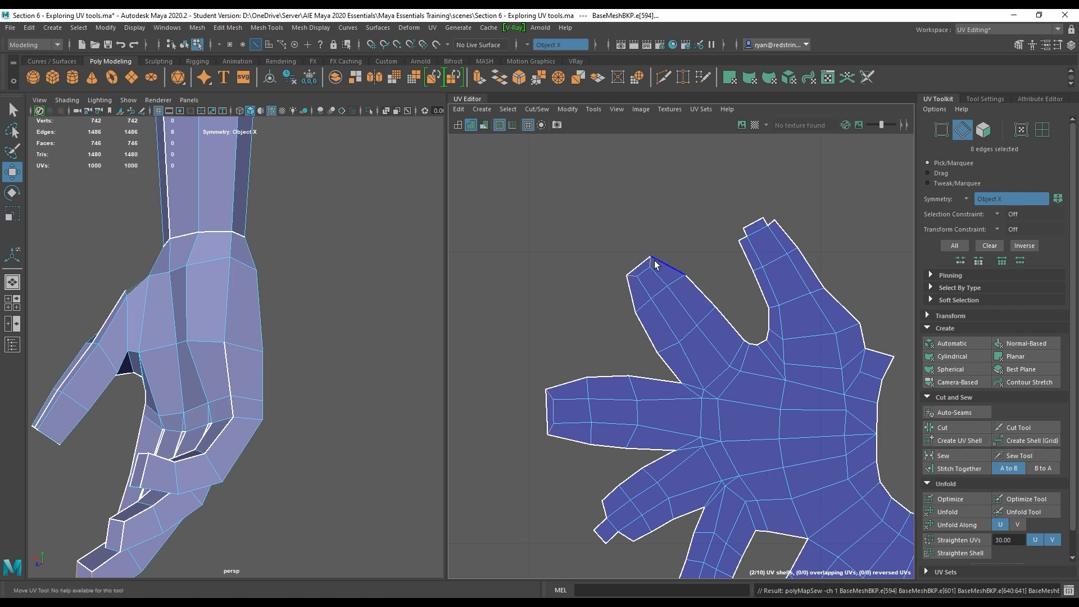
# Unfold the hand UV shell and undo the unfold and the finger-tip sew.
pyautogui.moveTo(665, 282); pyautogui.dragTo(703, 277, button='right')
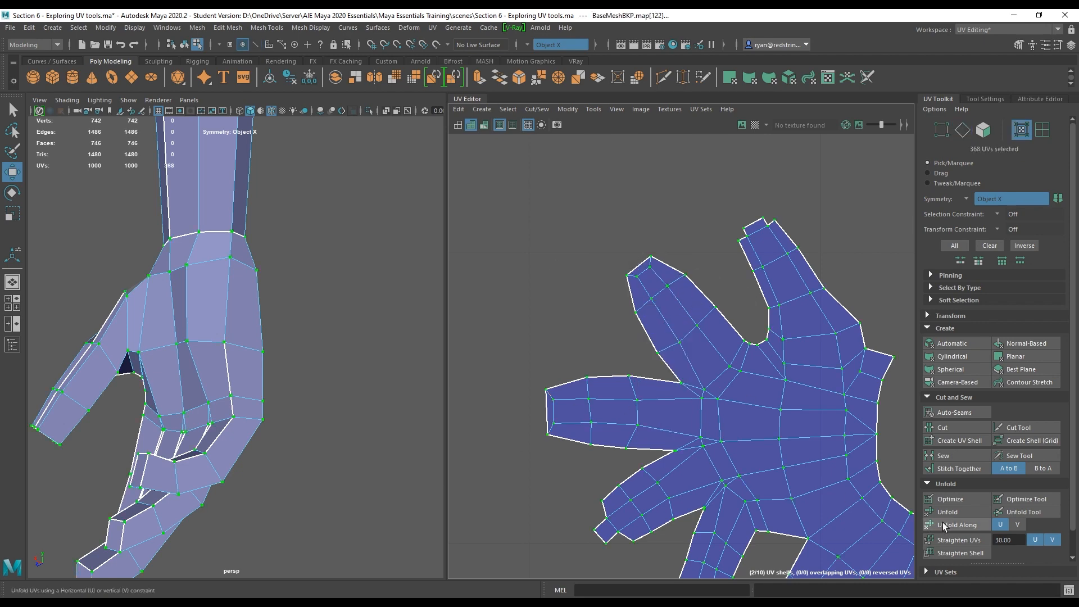
pyautogui.click(970, 508)
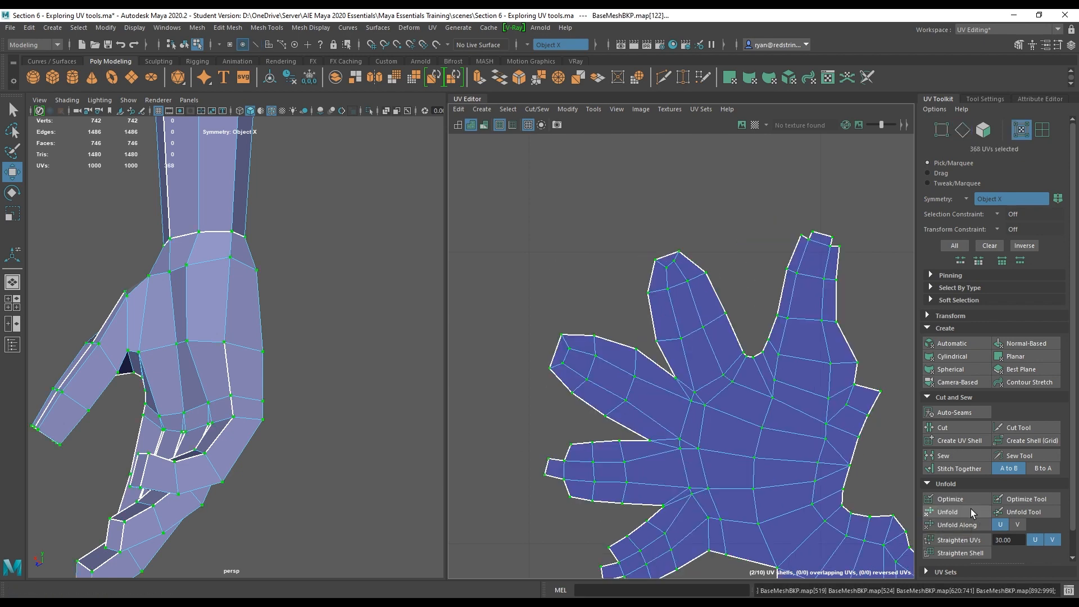
pyautogui.scroll(2, 742, 428)
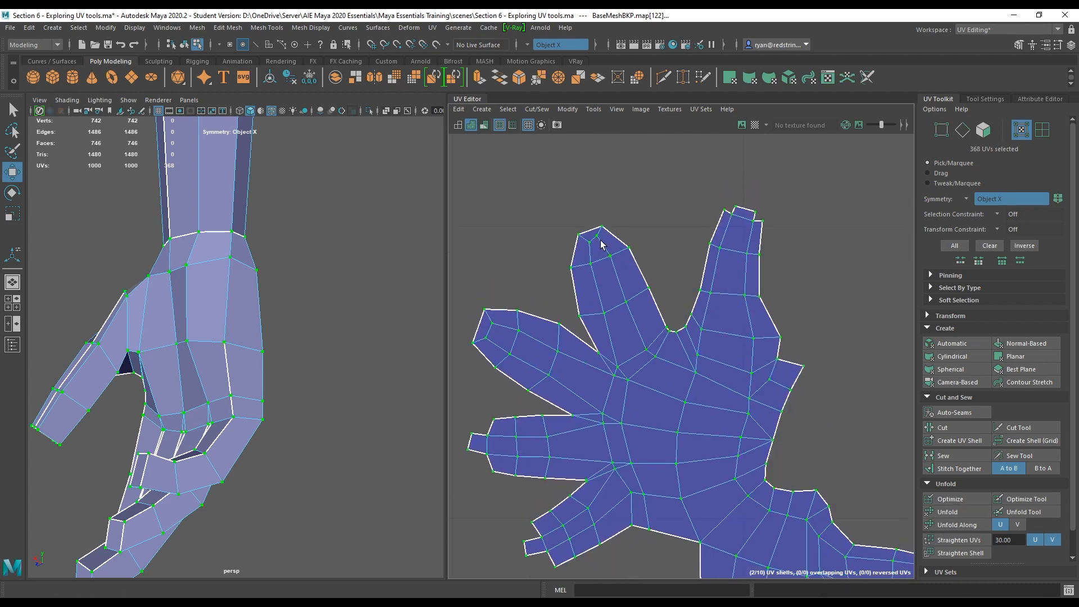
pyautogui.hotkey('ctrl', 'z')
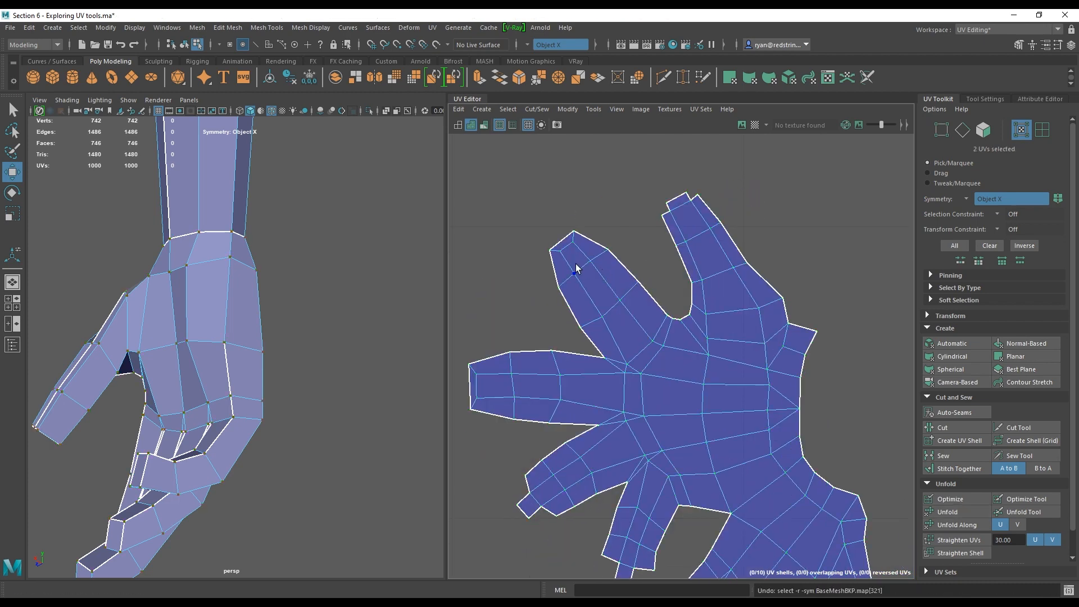
pyautogui.hotkey('ctrl', 'z')
pyautogui.hotkey('ctrl', 'z')
pyautogui.hotkey('ctrl', 'z')
pyautogui.keyDown('alt'); pyautogui.moveTo(753, 393); pyautogui.dragTo(724, 256, button='middle'); pyautogui.keyUp('alt')
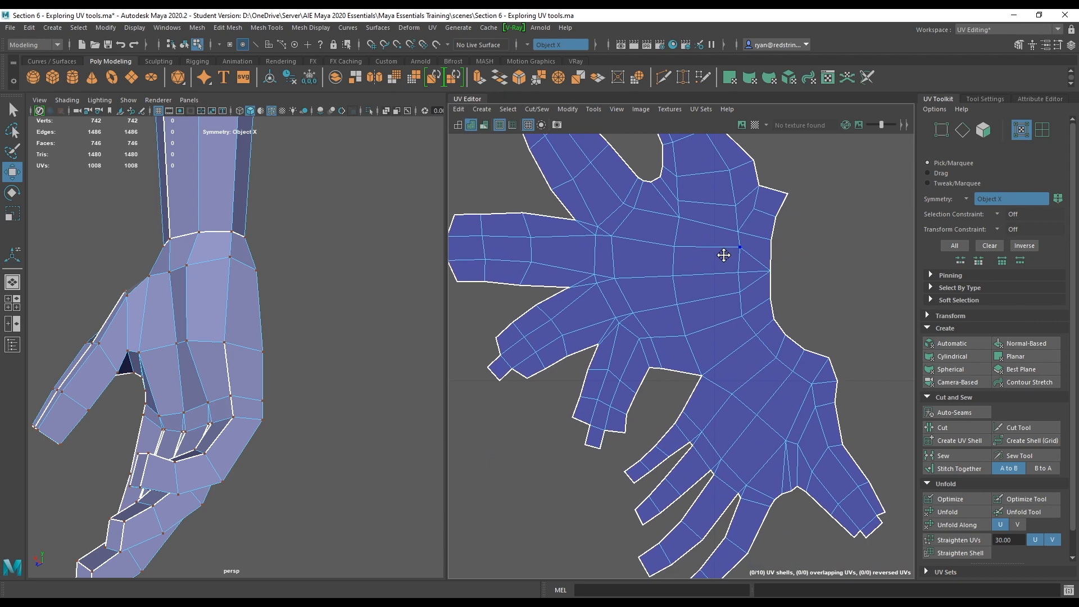
pyautogui.scroll(-4, 674, 427)
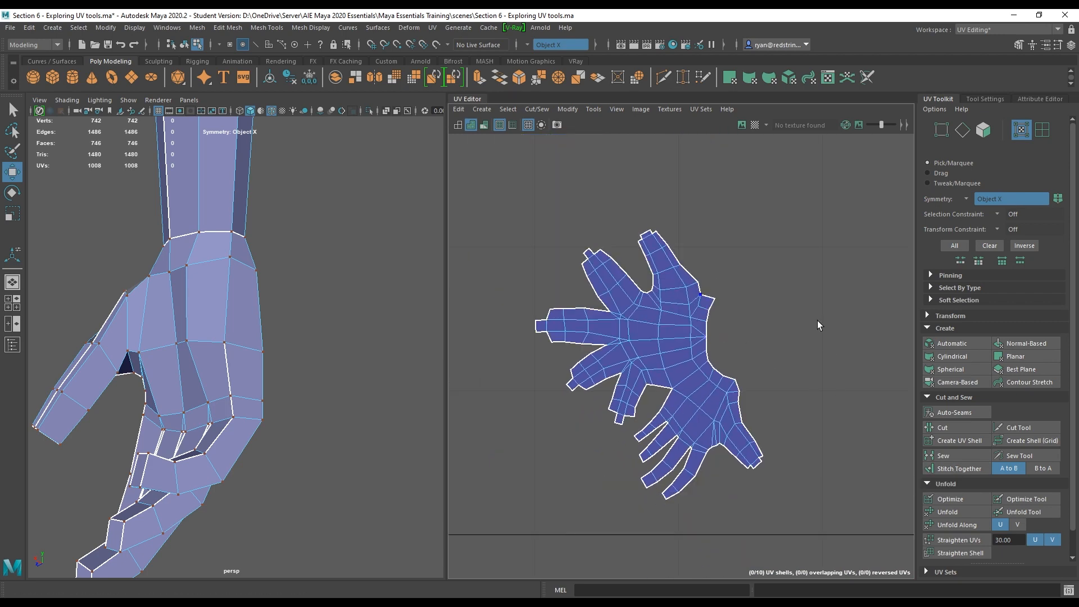
# Select the wrist edge loop in the UV editor and cut it.
pyautogui.click(649, 371)
pyautogui.moveTo(683, 376); pyautogui.dragTo(682, 335, button='right')
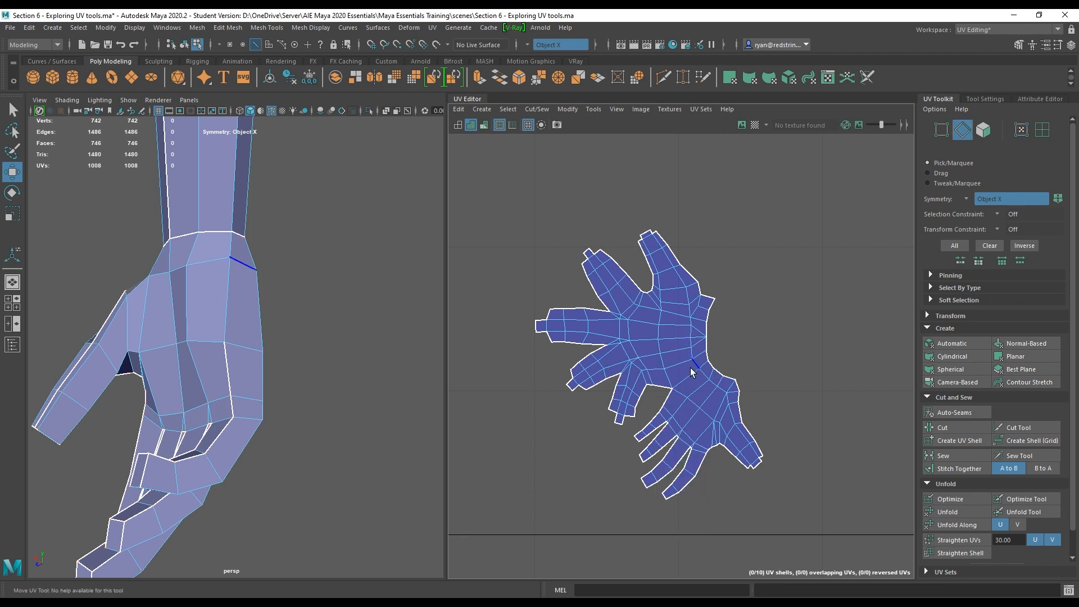
pyautogui.click(690, 372)
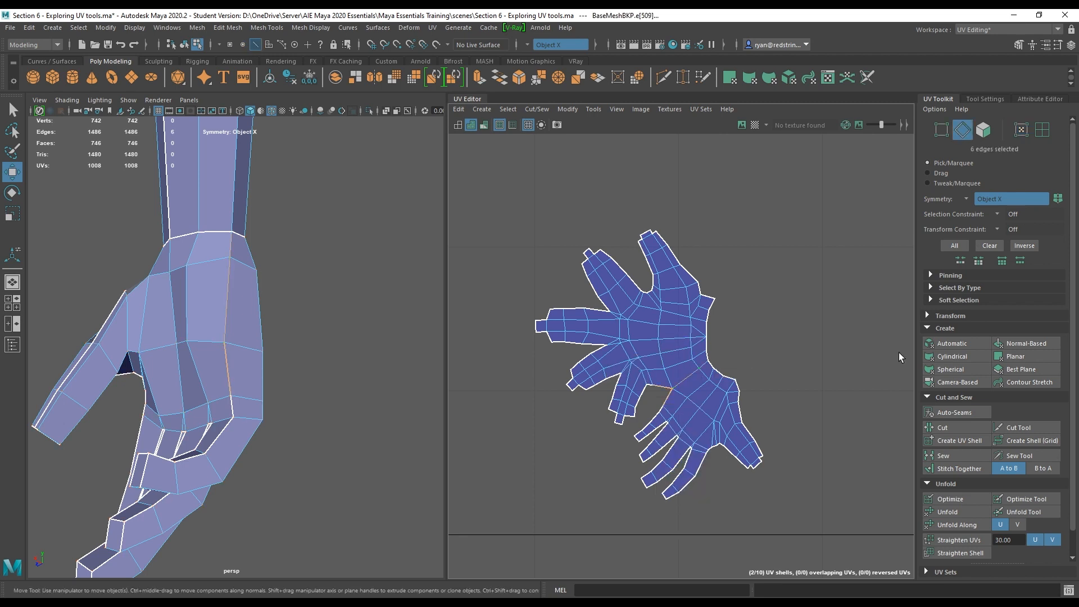
pyautogui.click(960, 431)
# Select the separated hand shell and move it away from the other hand shell.
pyautogui.moveTo(718, 396); pyautogui.dragTo(764, 397, button='right')
pyautogui.doubleClick(703, 410)
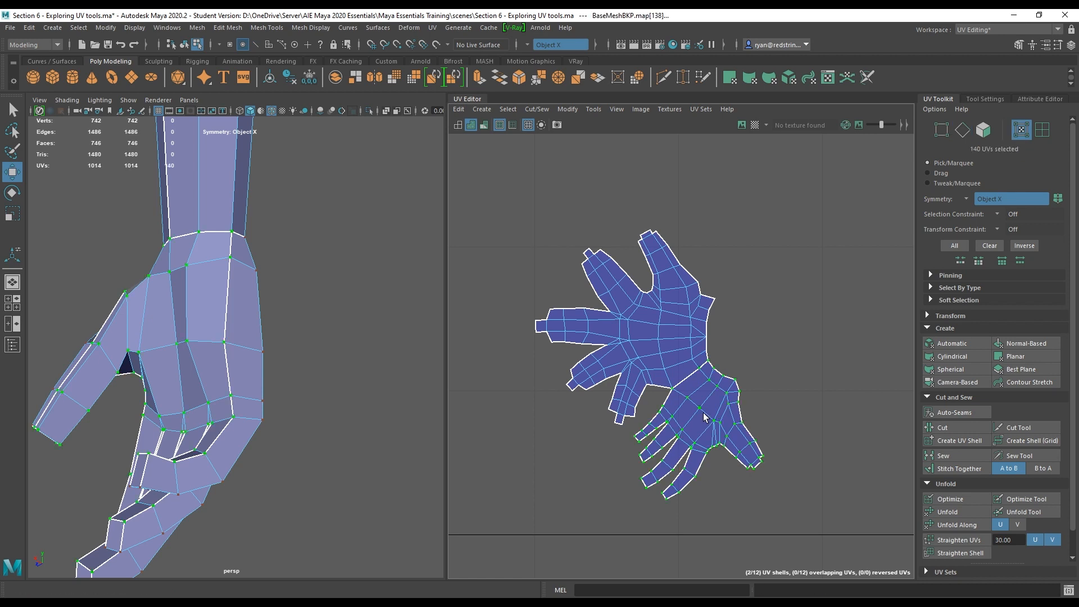
pyautogui.scroll(-5, 704, 416)
pyautogui.moveTo(570, 428); pyautogui.dragTo(609, 450)
pyautogui.keyDown('alt'); pyautogui.moveTo(690, 376); pyautogui.dragTo(606, 262, button='middle'); pyautogui.keyUp('alt')
pyautogui.scroll(5, 606, 262)
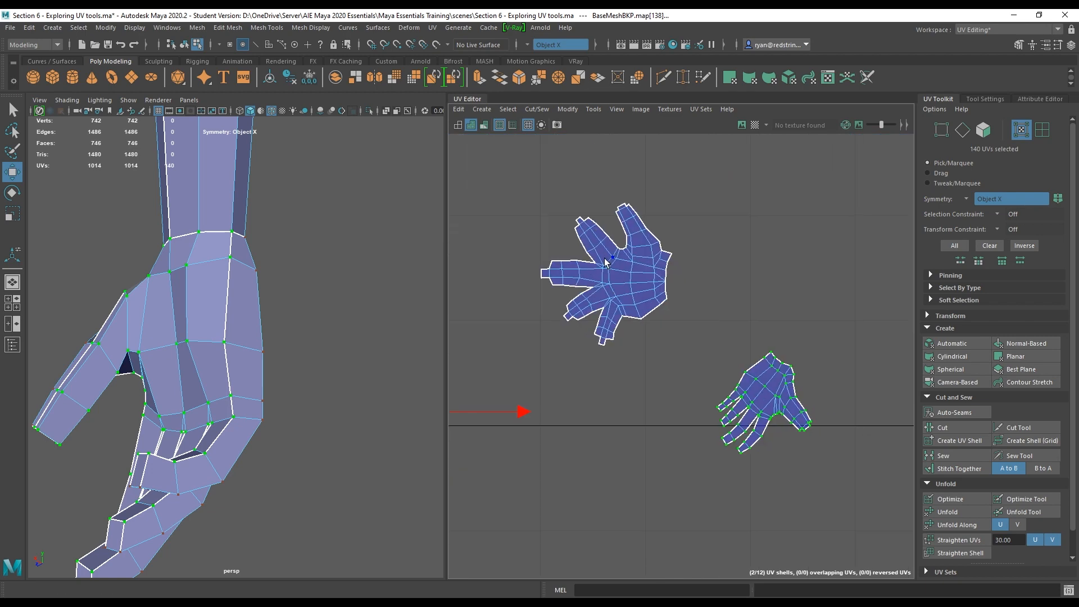
pyautogui.scroll(2, 655, 337)
# Select the wrist border edges and sew the hand to the forearm shell, undoing the sew.
pyautogui.click(702, 356)
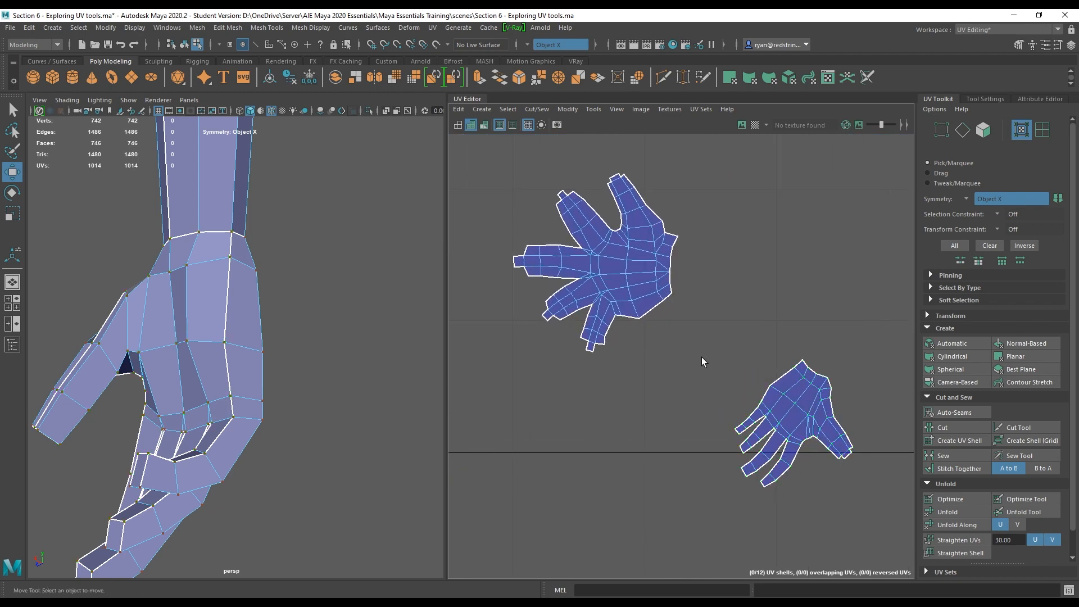
pyautogui.rightClick(775, 371)
pyautogui.click(779, 340)
pyautogui.click(785, 375)
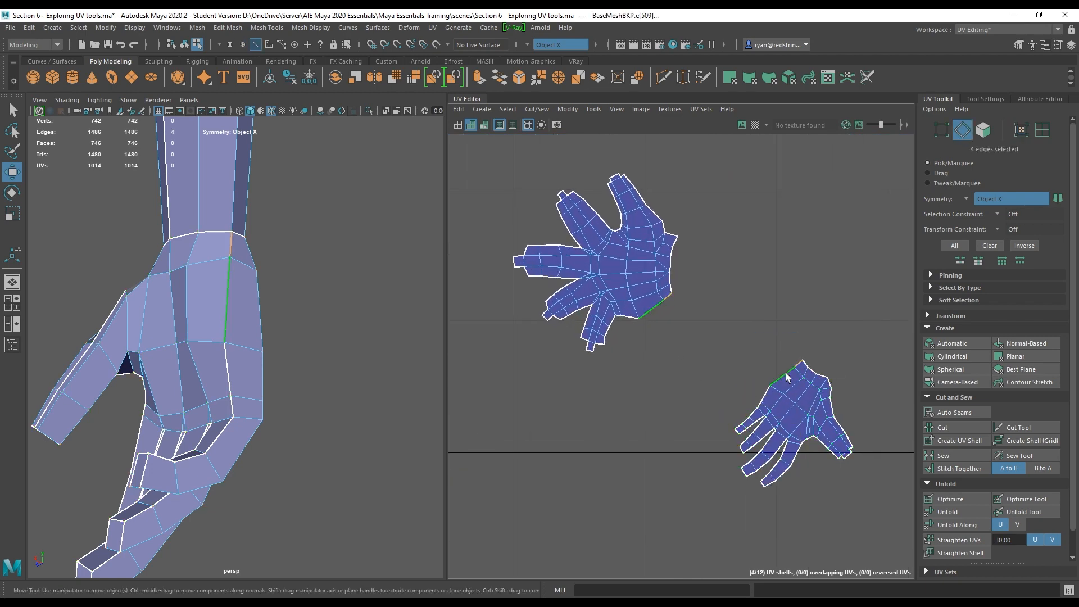
pyautogui.keyDown('shift'); pyautogui.click(767, 390); pyautogui.keyUp('shift')
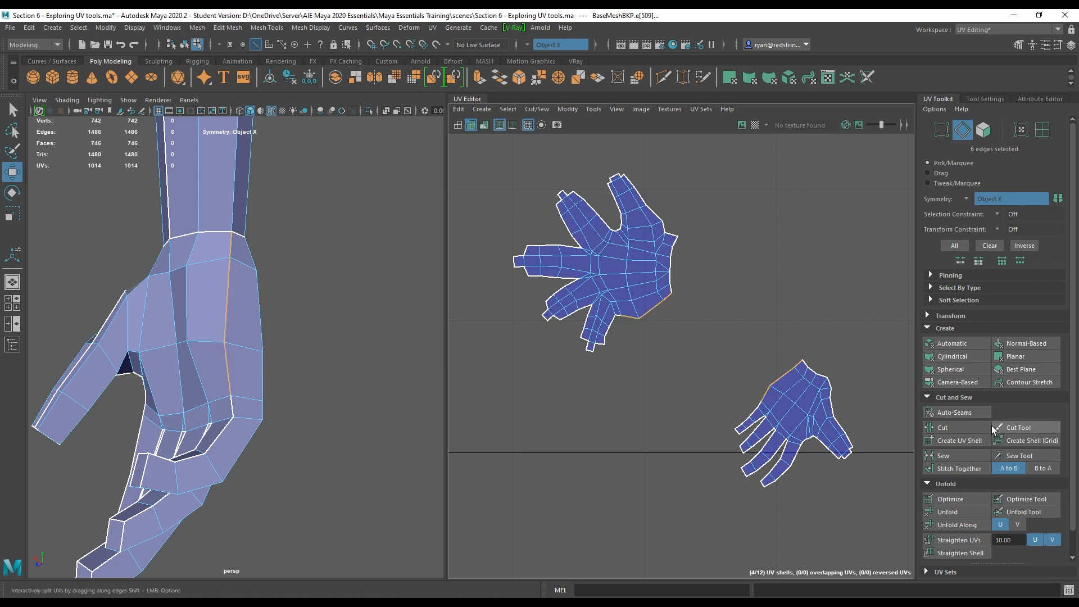
pyautogui.click(962, 453)
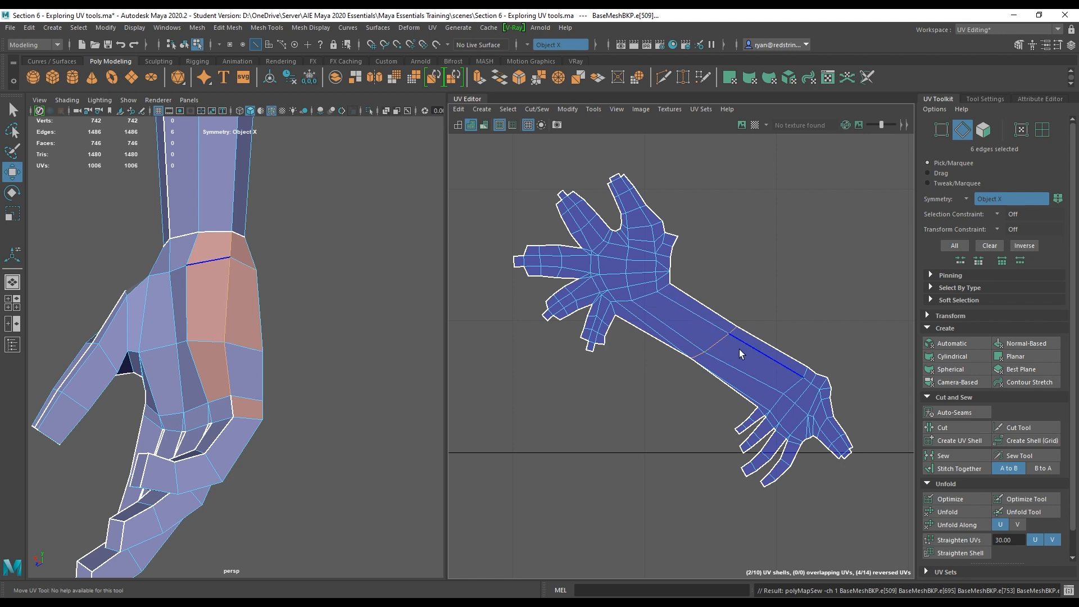
pyautogui.hotkey('ctrl', 'z')
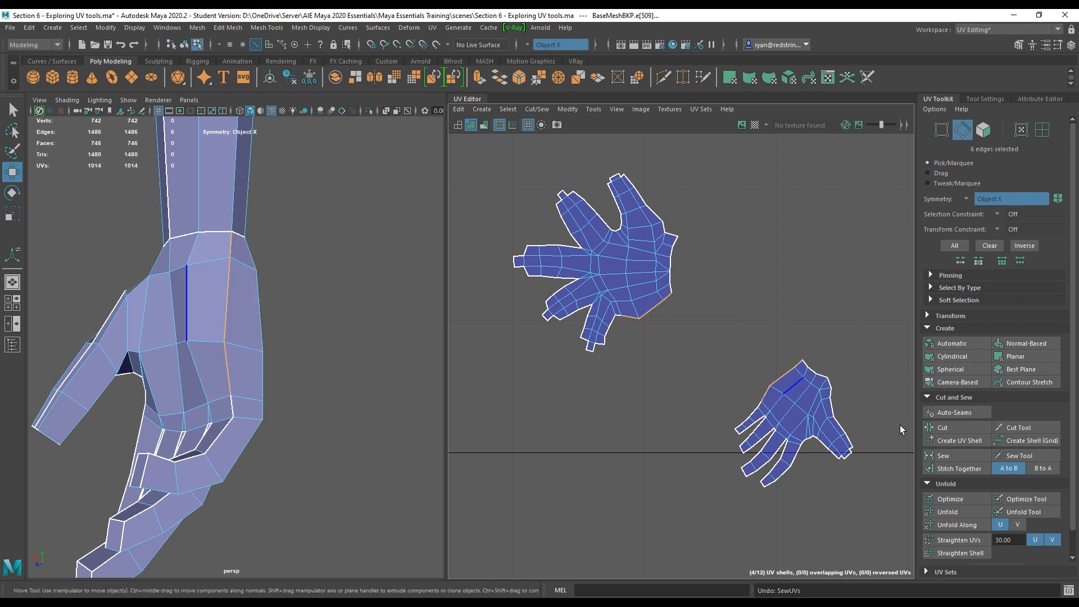
# Try stitching the wrist edges together with the B to A and A to B options, undoing each attempt.
pyautogui.click(976, 467)
pyautogui.hotkey('ctrl', 'z')
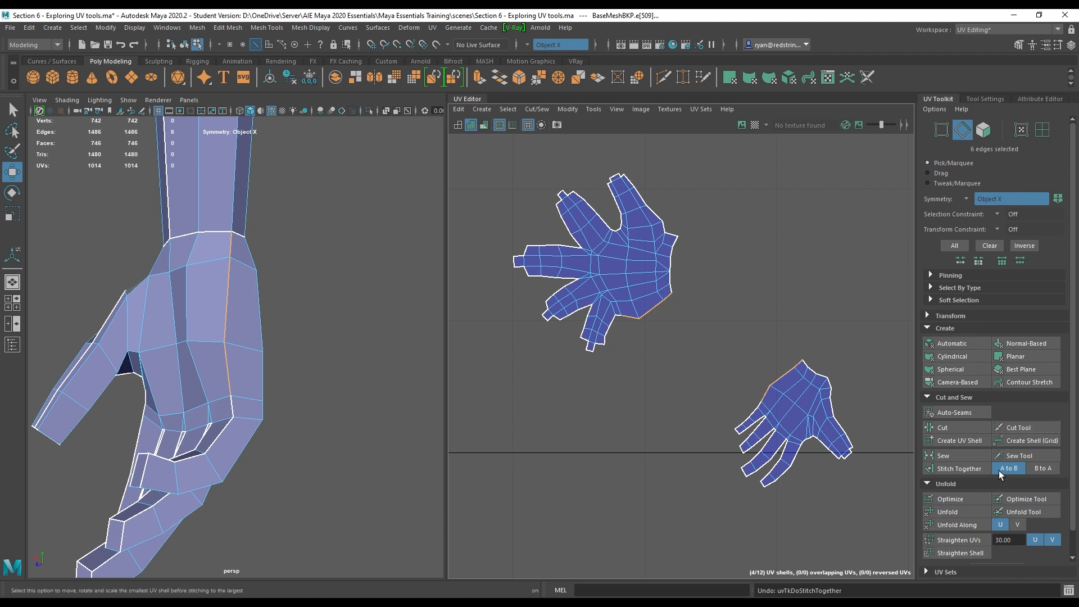
pyautogui.click(1047, 467)
pyautogui.click(968, 467)
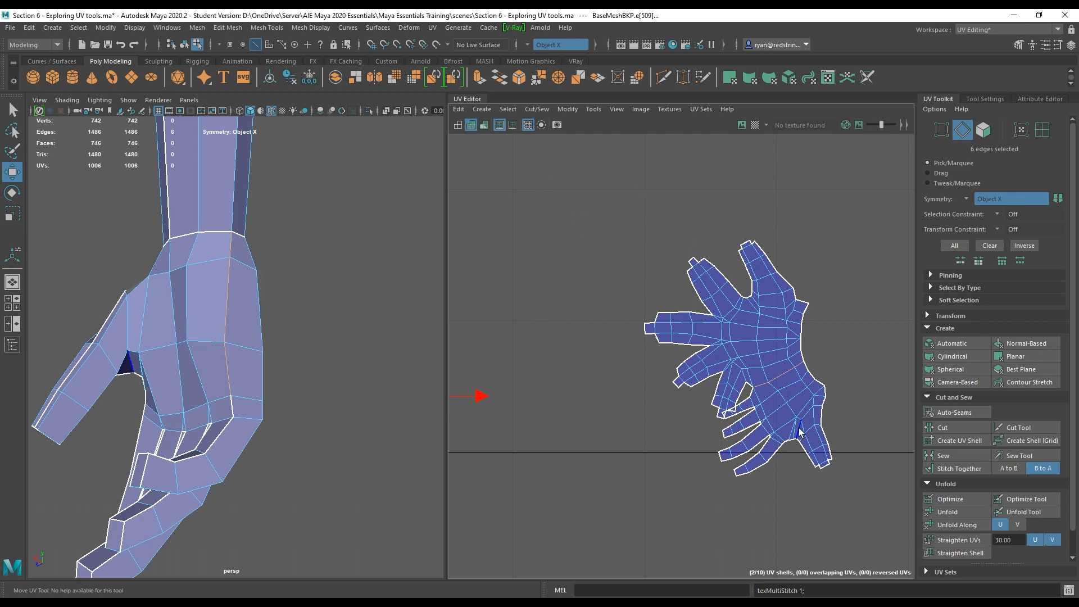
pyautogui.hotkey('ctrl', 'z')
pyautogui.click(1009, 469)
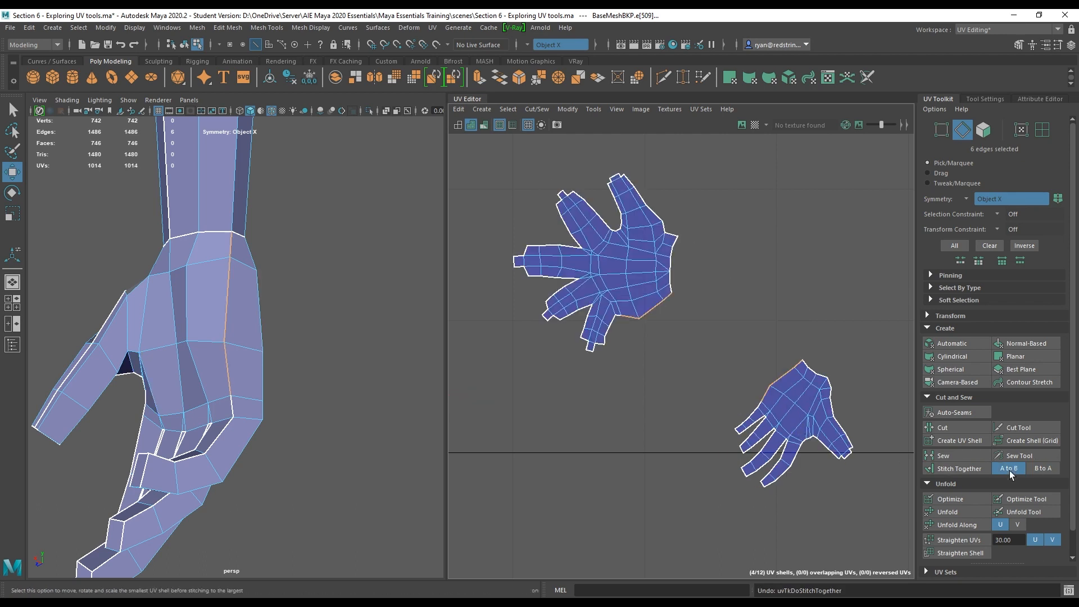
pyautogui.click(962, 468)
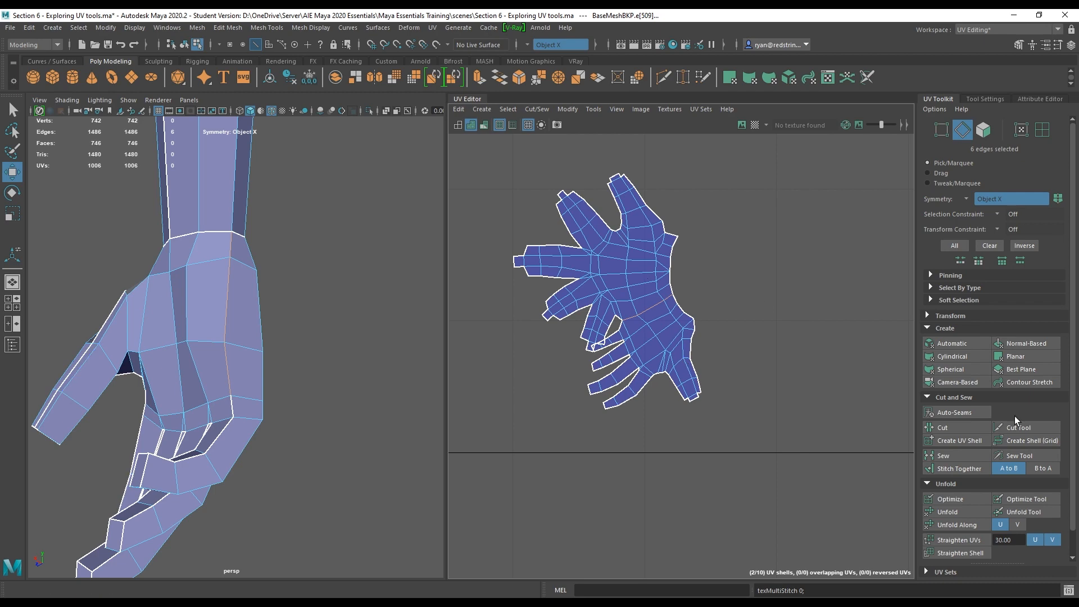
pyautogui.hotkey('ctrl', 'z')
# Reselect the wrist border edges and stitch the two hand shells together with the A to B option.
pyautogui.scroll(-7, 725, 263)
pyautogui.click(725, 262)
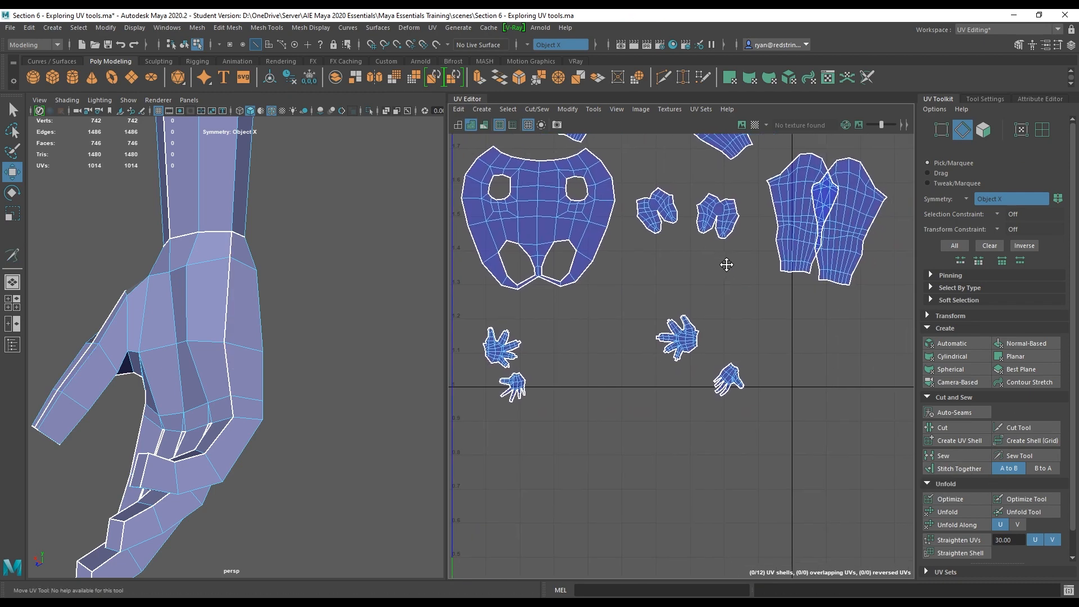
pyautogui.keyDown('alt'); pyautogui.moveTo(725, 262); pyautogui.dragTo(972, 369, button='right'); pyautogui.keyUp('alt')
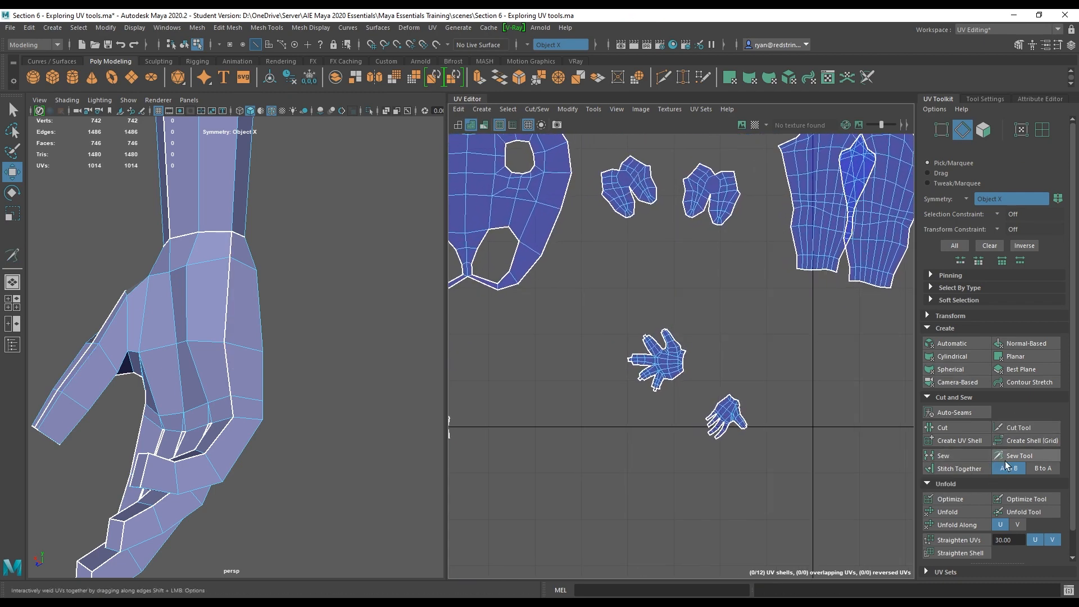
pyautogui.keyDown('alt'); pyautogui.moveTo(689, 406); pyautogui.dragTo(786, 397, button='right'); pyautogui.keyUp('alt')
pyautogui.doubleClick(786, 396)
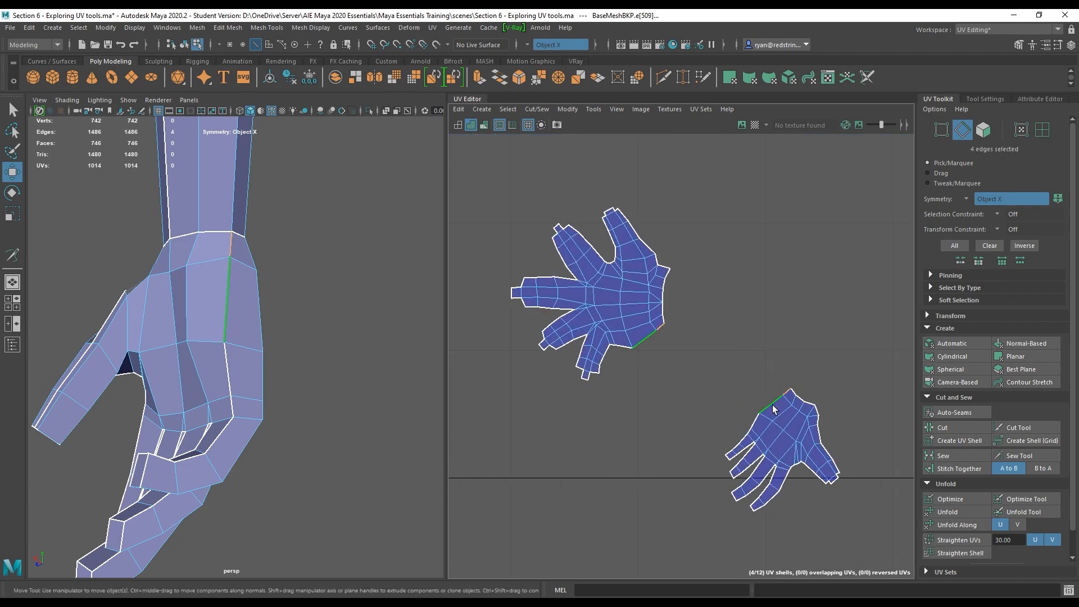
pyautogui.click(954, 467)
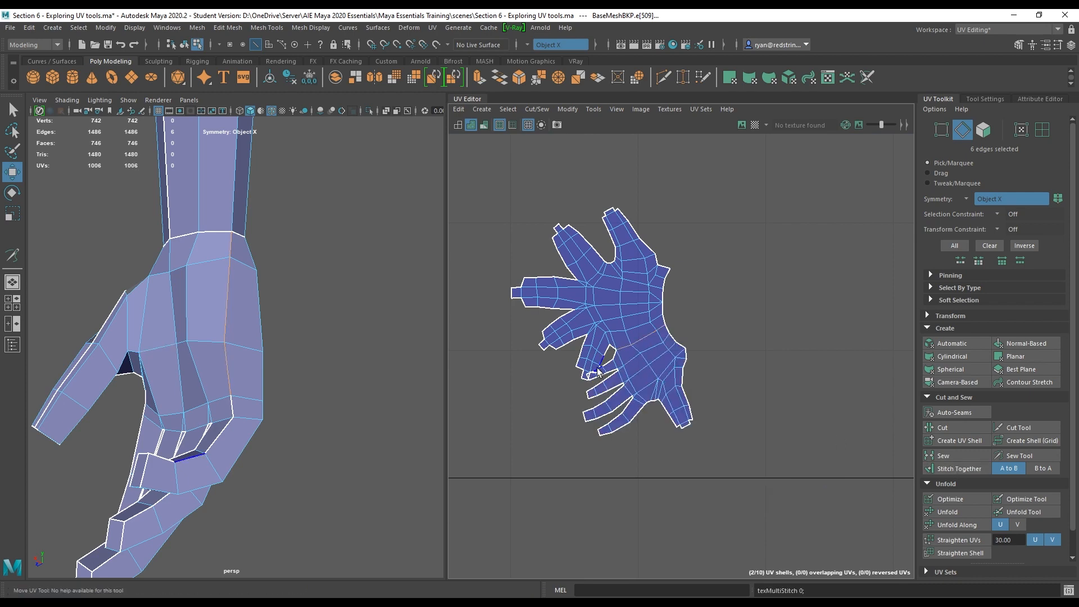
# Inspect the overlapping thumb and palm area of the stitched shell with the UV distortion shading.
pyautogui.moveTo(611, 282); pyautogui.dragTo(662, 284, button='right')
pyautogui.keyDown('alt'); pyautogui.moveTo(576, 299); pyautogui.dragTo(745, 435, button='right'); pyautogui.keyUp('alt')
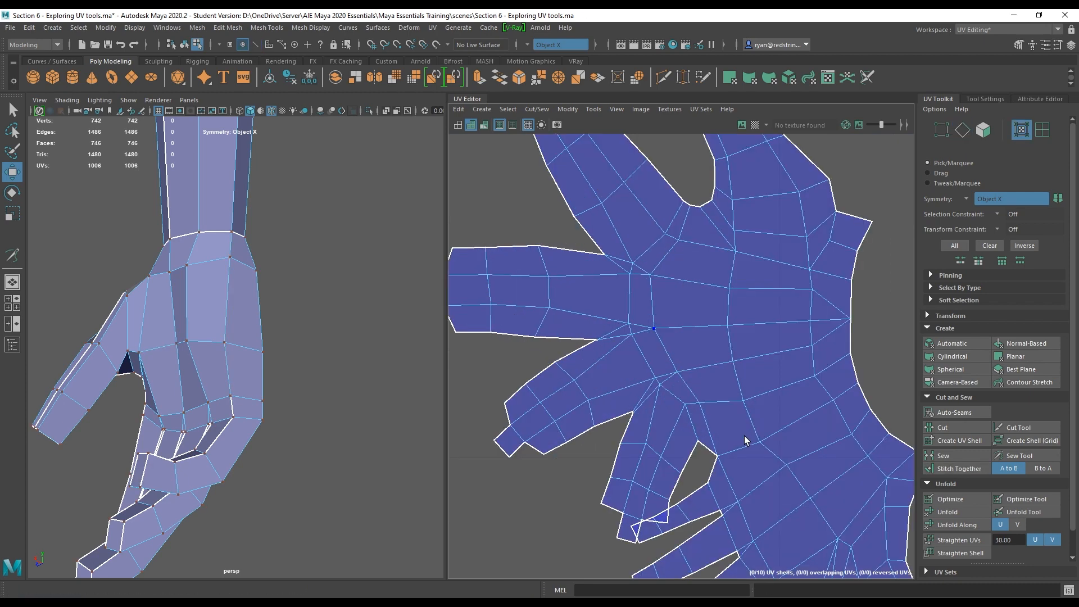
pyautogui.keyDown('alt'); pyautogui.moveTo(713, 344); pyautogui.dragTo(687, 203, button='middle'); pyautogui.keyUp('alt')
pyautogui.keyDown('alt'); pyautogui.moveTo(687, 203); pyautogui.dragTo(797, 424, button='right'); pyautogui.keyUp('alt')
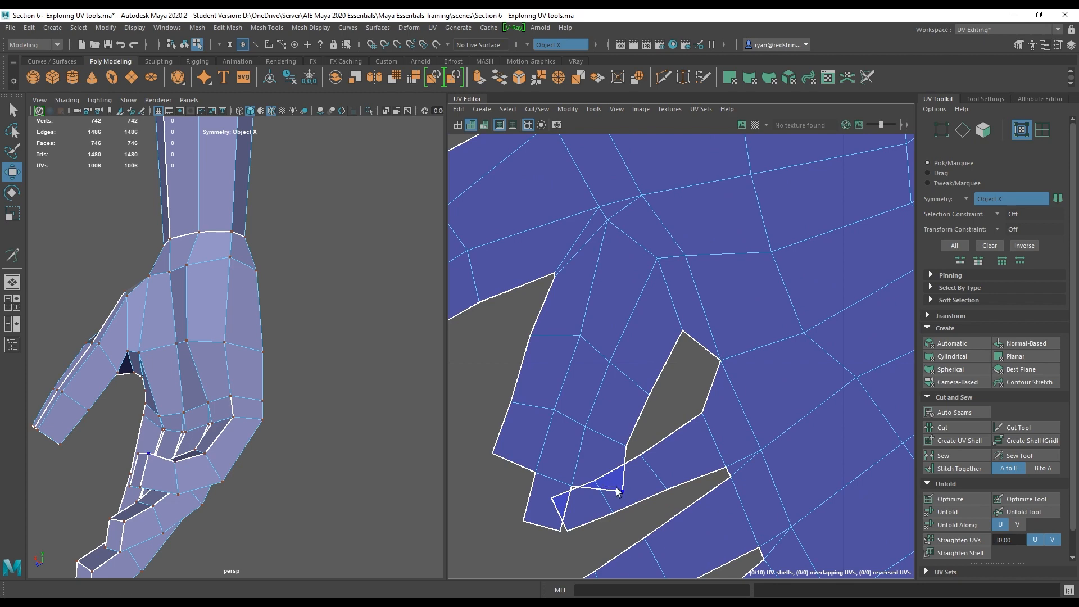
pyautogui.click(483, 124)
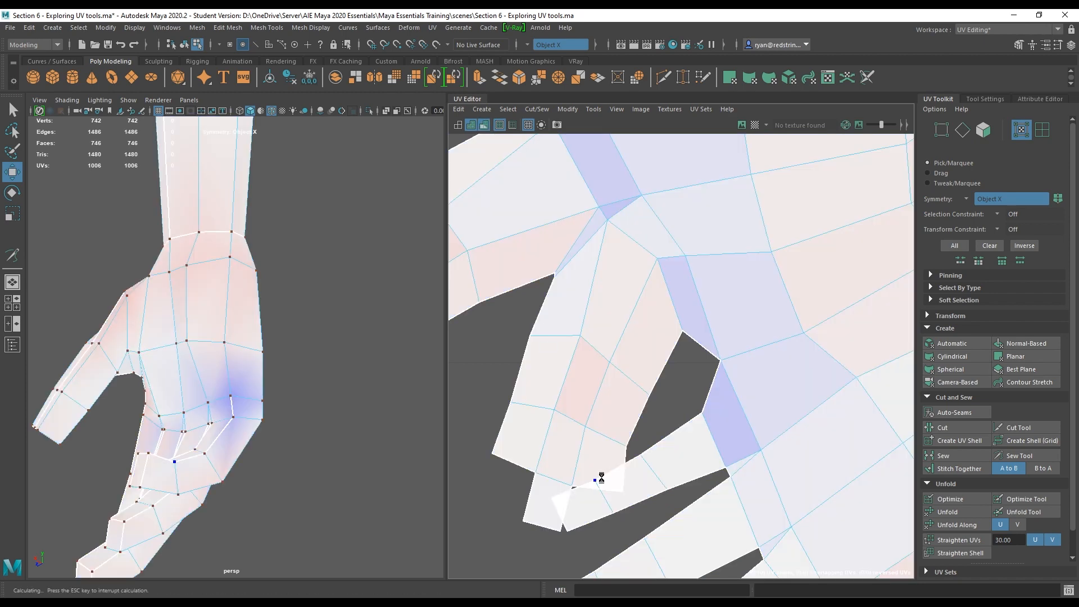
pyautogui.click(621, 489)
pyautogui.moveTo(685, 442)
pyautogui.keyDown('alt'); pyautogui.mouseDown(button='right')
pyautogui.moveTo(679, 429)
pyautogui.moveTo(684, 443)
pyautogui.mouseUp(button='right'); pyautogui.keyUp('alt')
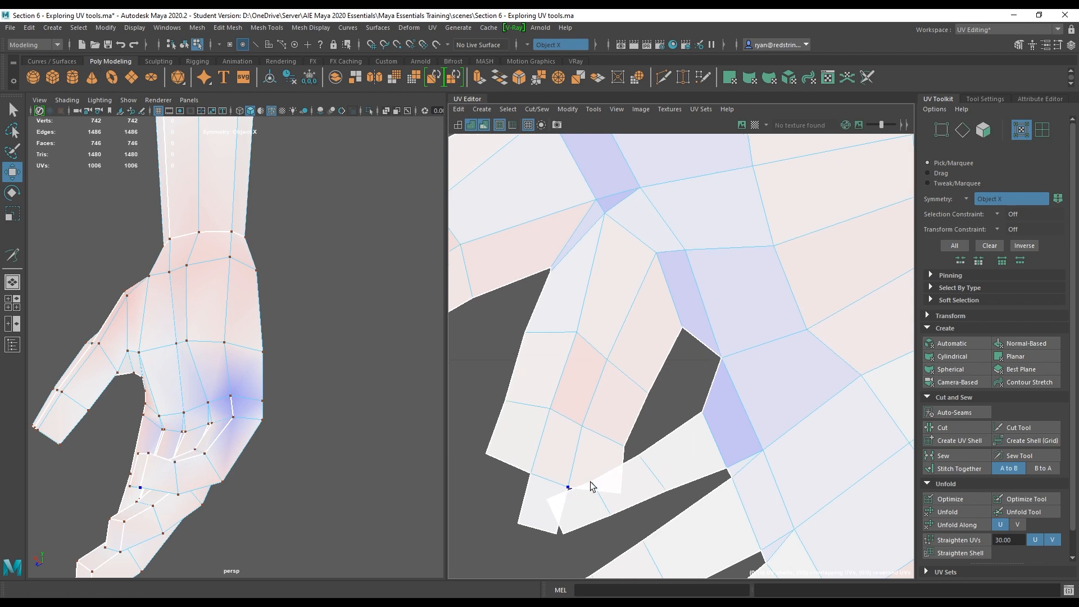
pyautogui.click(484, 125)
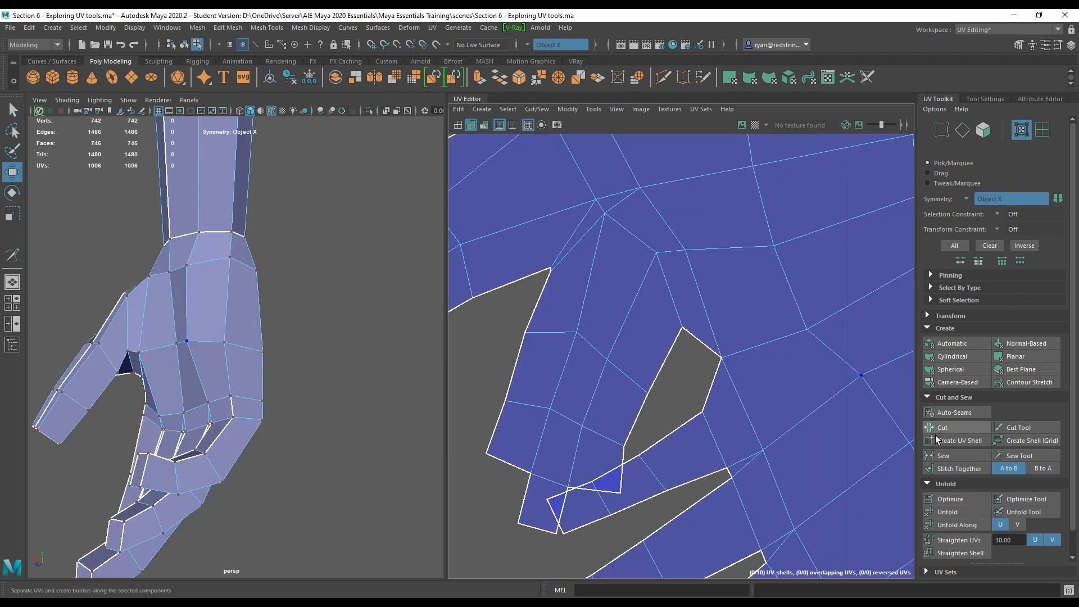
# Unfold the stitched hand shell and relax its overlapping area with Optimize tool brush strokes.
pyautogui.click(973, 510)
pyautogui.click(1011, 496)
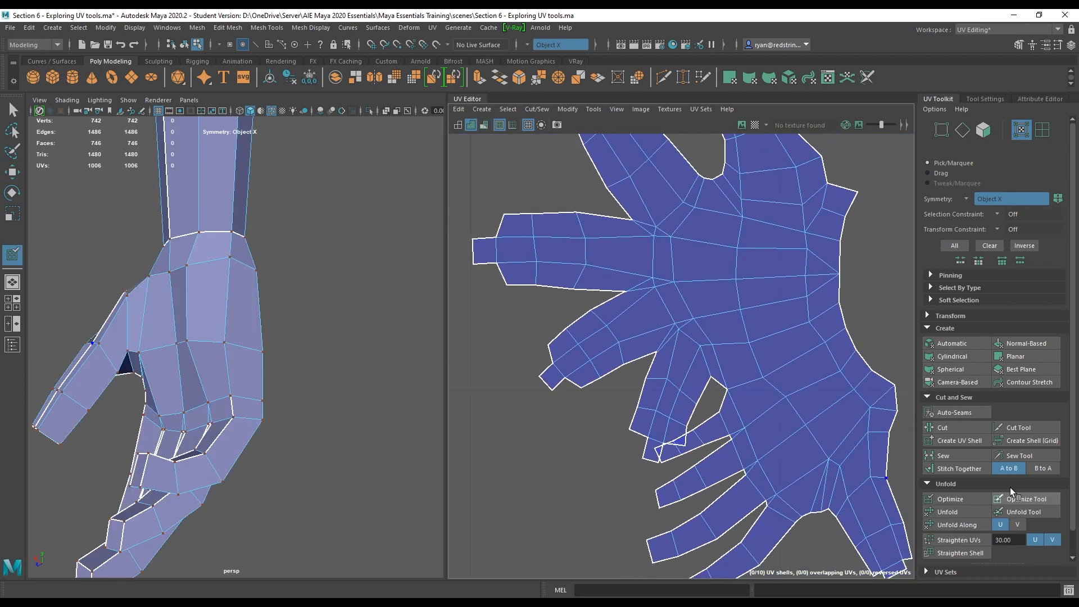
pyautogui.scroll(-5, 695, 419)
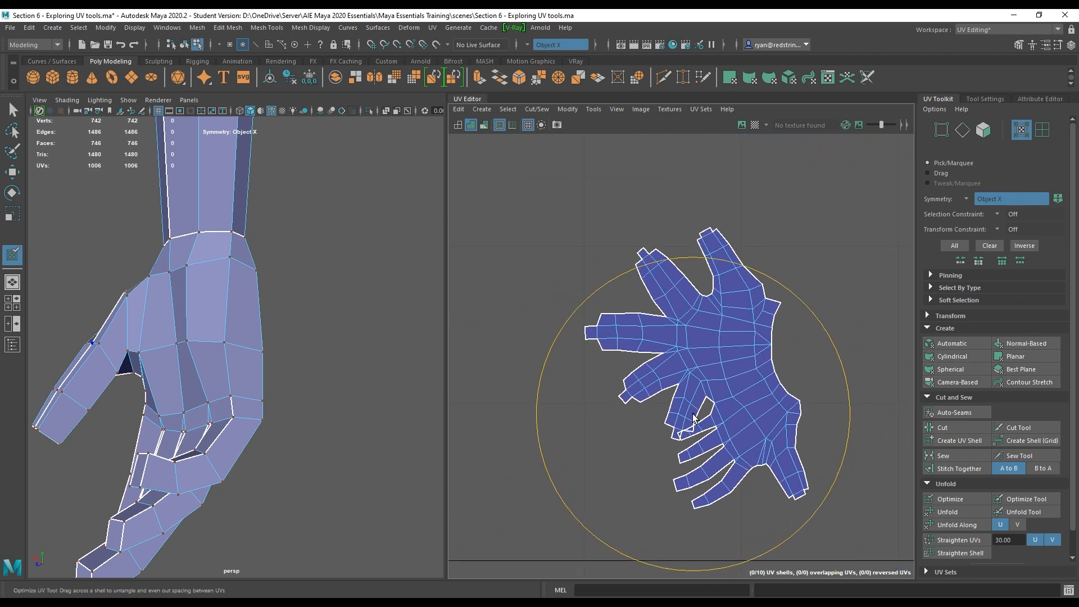
pyautogui.press('b')
pyautogui.moveTo(693, 414); pyautogui.dragTo(725, 430)
pyautogui.moveTo(692, 418)
pyautogui.mouseDown()
pyautogui.moveTo(683, 423)
pyautogui.moveTo(666, 387)
pyautogui.moveTo(645, 391)
pyautogui.moveTo(693, 417)
pyautogui.moveTo(669, 457)
pyautogui.moveTo(697, 496)
pyautogui.mouseUp()
pyautogui.moveTo(795, 485)
pyautogui.mouseDown()
pyautogui.moveTo(725, 309)
pyautogui.moveTo(656, 262)
pyautogui.moveTo(632, 329)
pyautogui.moveTo(672, 330)
pyautogui.moveTo(670, 351)
pyautogui.moveTo(725, 362)
pyautogui.mouseUp()
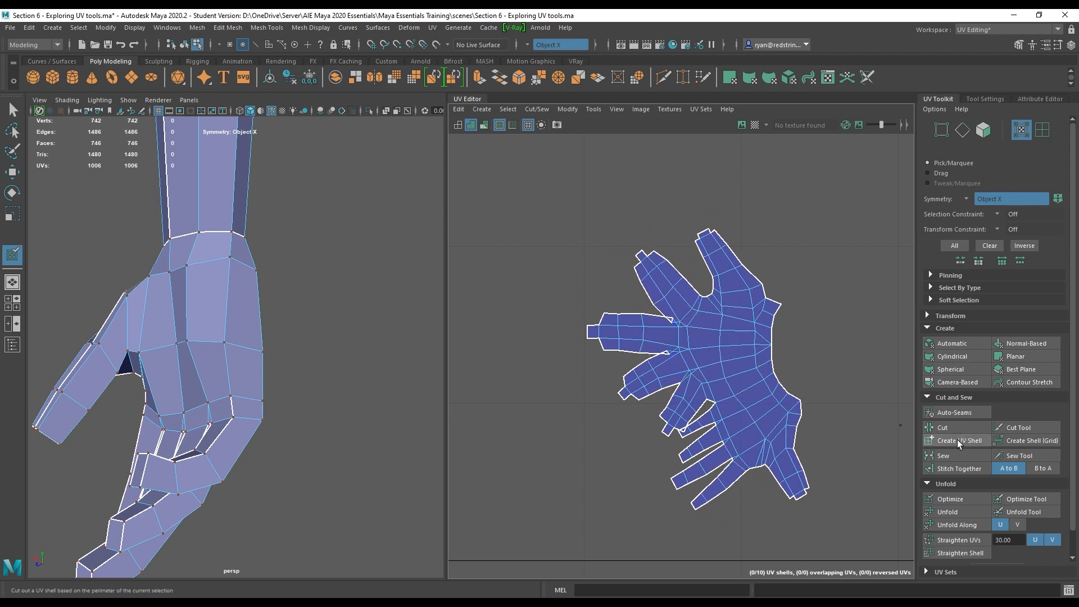
# Select the whole stitched hand shell, run Optimize on it, then unfold it.
pyautogui.press('w')
pyautogui.click(760, 380)
pyautogui.doubleClick(757, 382)
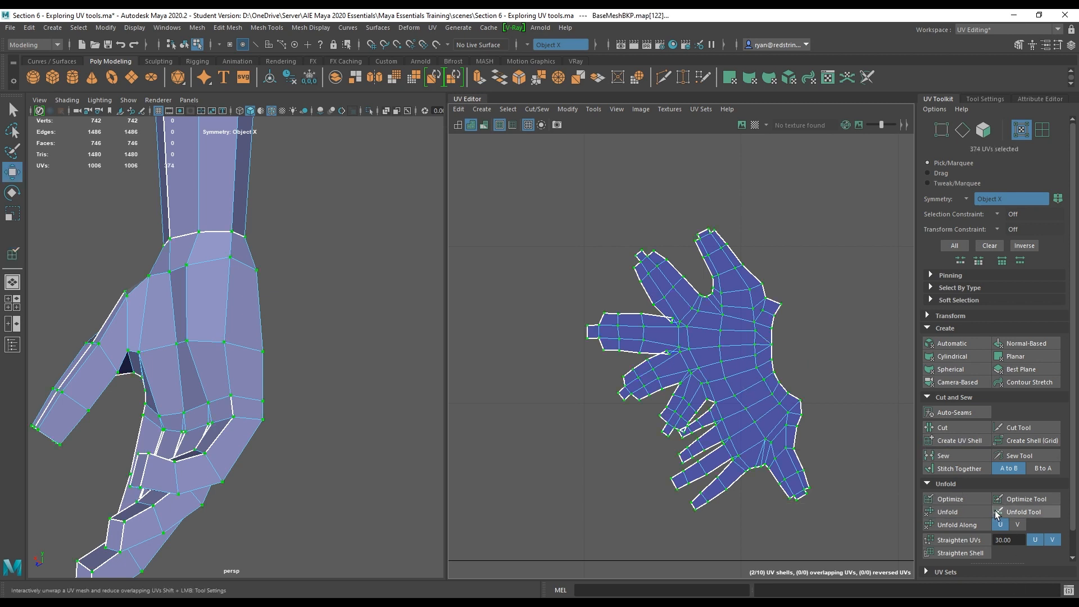
pyautogui.click(973, 500)
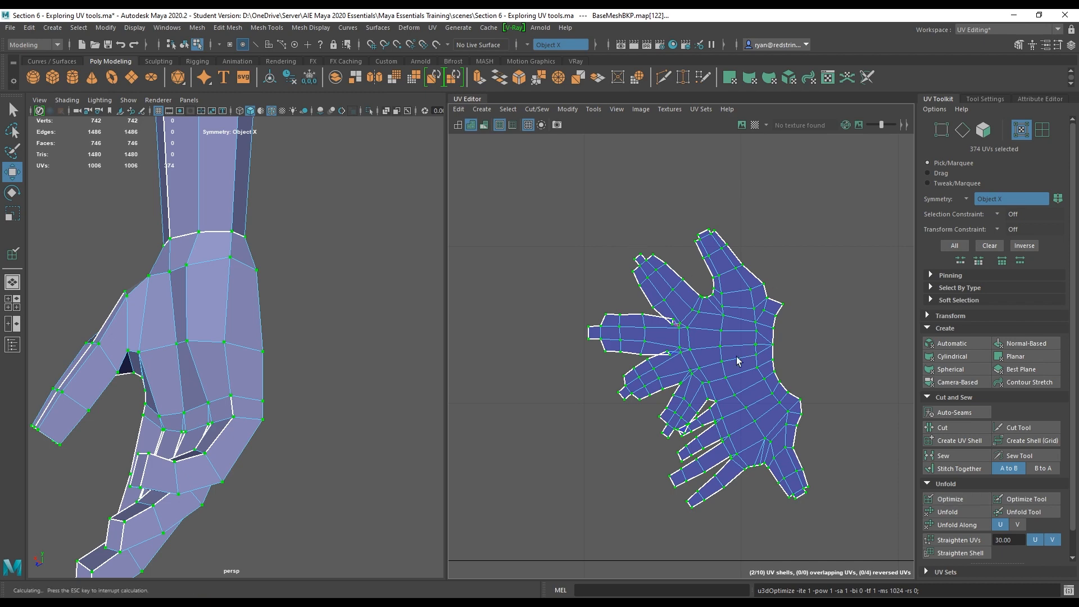
pyautogui.keyDown('alt'); pyautogui.moveTo(809, 469); pyautogui.dragTo(831, 484, button='right'); pyautogui.keyUp('alt')
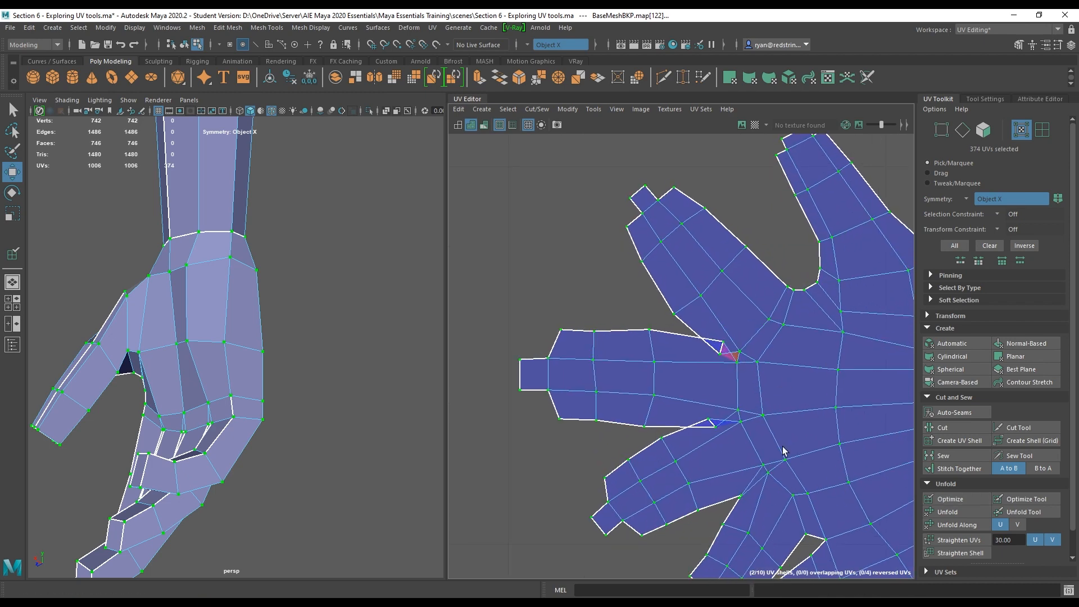
pyautogui.keyDown('alt'); pyautogui.moveTo(783, 447); pyautogui.dragTo(667, 391, button='right'); pyautogui.keyUp('alt')
pyautogui.keyDown('alt'); pyautogui.moveTo(669, 392); pyautogui.dragTo(556, 288, button='middle'); pyautogui.keyUp('alt')
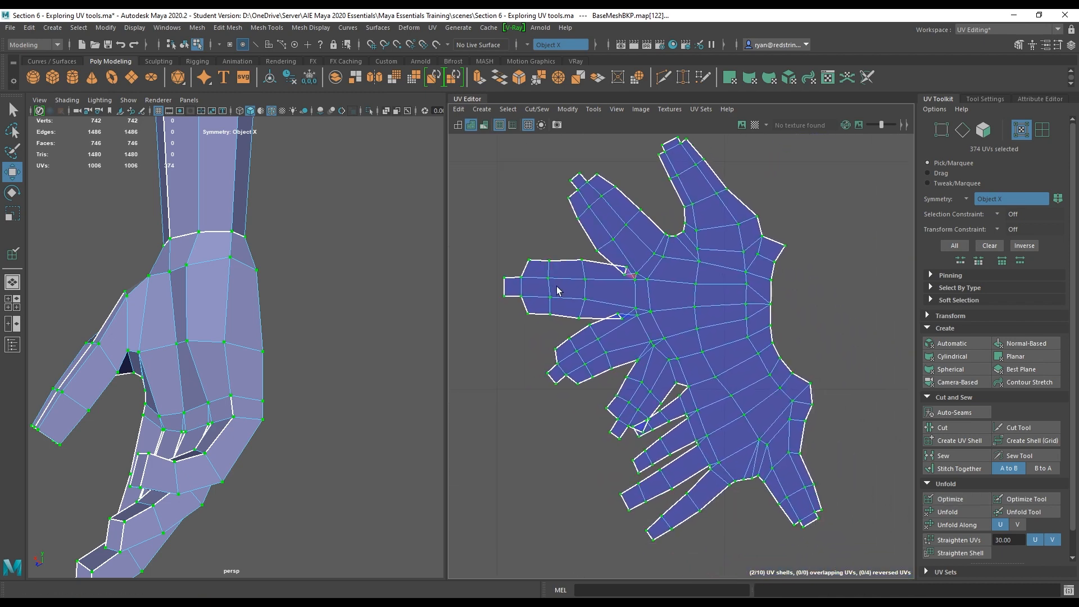
pyautogui.click(966, 508)
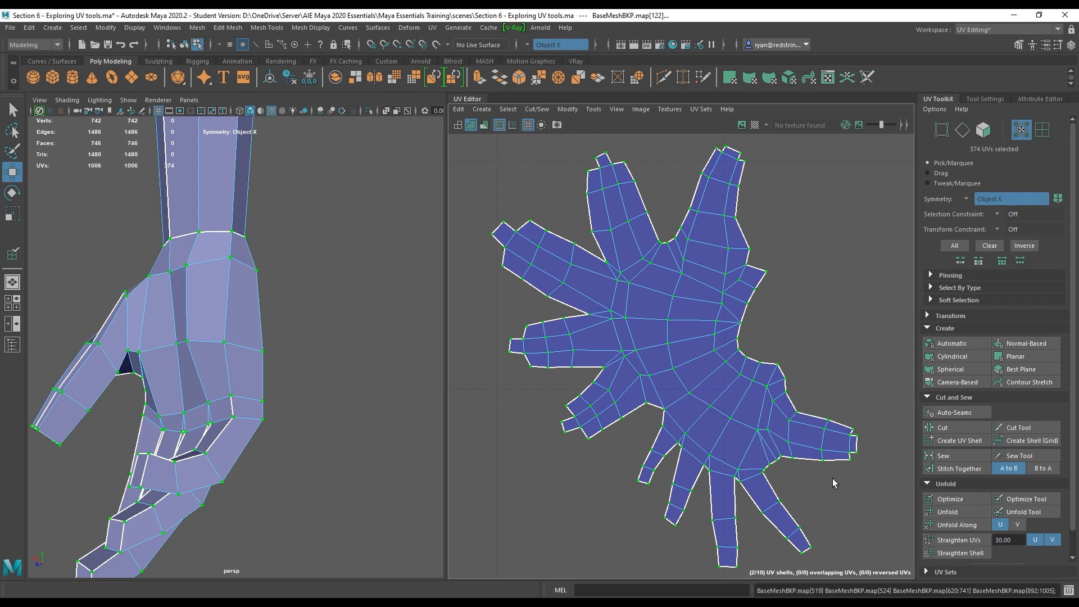
# Select the two overlapping leg shells and rotate them upright.
pyautogui.keyDown('alt'); pyautogui.moveTo(832, 478); pyautogui.dragTo(358, 196, button='right'); pyautogui.keyUp('alt')
pyautogui.keyDown('alt'); pyautogui.moveTo(737, 281); pyautogui.dragTo(517, 378, button='middle'); pyautogui.keyUp('alt')
pyautogui.keyDown('alt'); pyautogui.moveTo(590, 325); pyautogui.dragTo(565, 310, button='middle'); pyautogui.keyUp('alt')
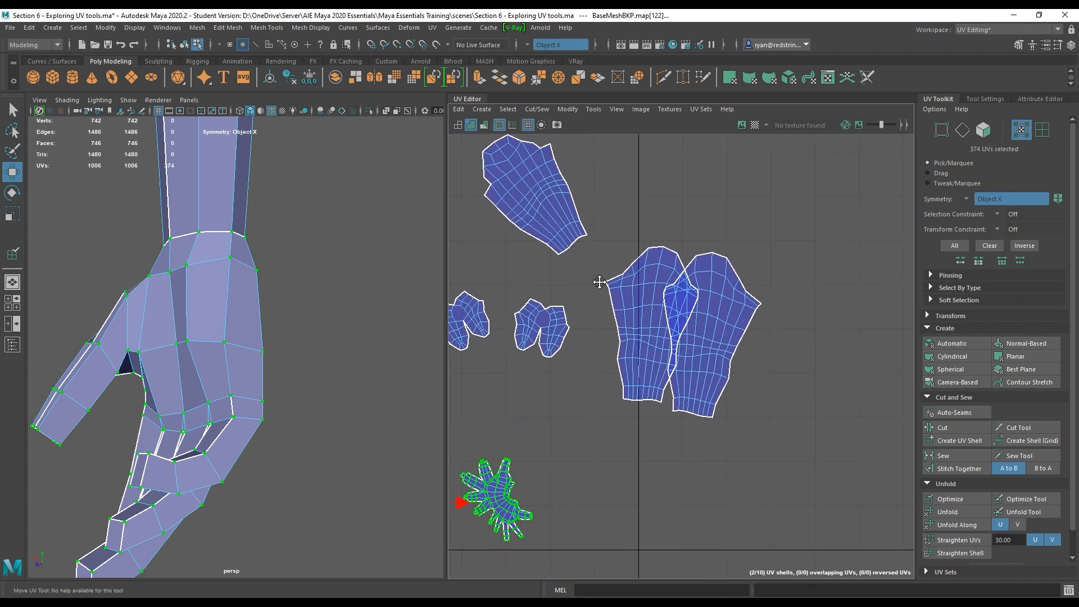
pyautogui.click(727, 325)
pyautogui.keyDown('alt'); pyautogui.moveTo(703, 289); pyautogui.dragTo(740, 293, button='right'); pyautogui.keyUp('alt')
pyautogui.press('e')
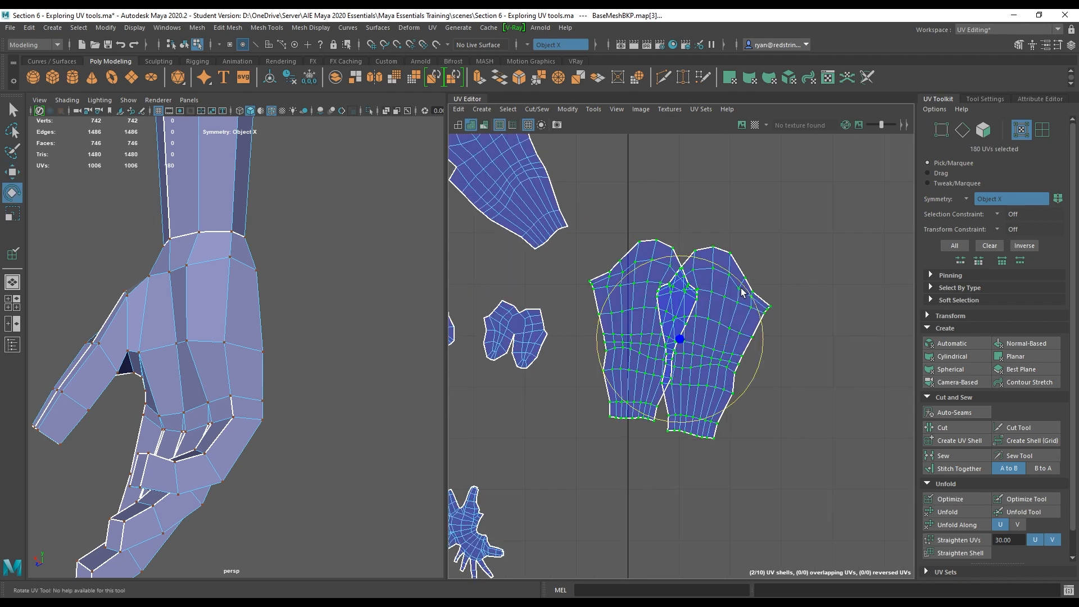
pyautogui.moveTo(741, 287); pyautogui.dragTo(730, 278)
pyautogui.scroll(3, 832, 448)
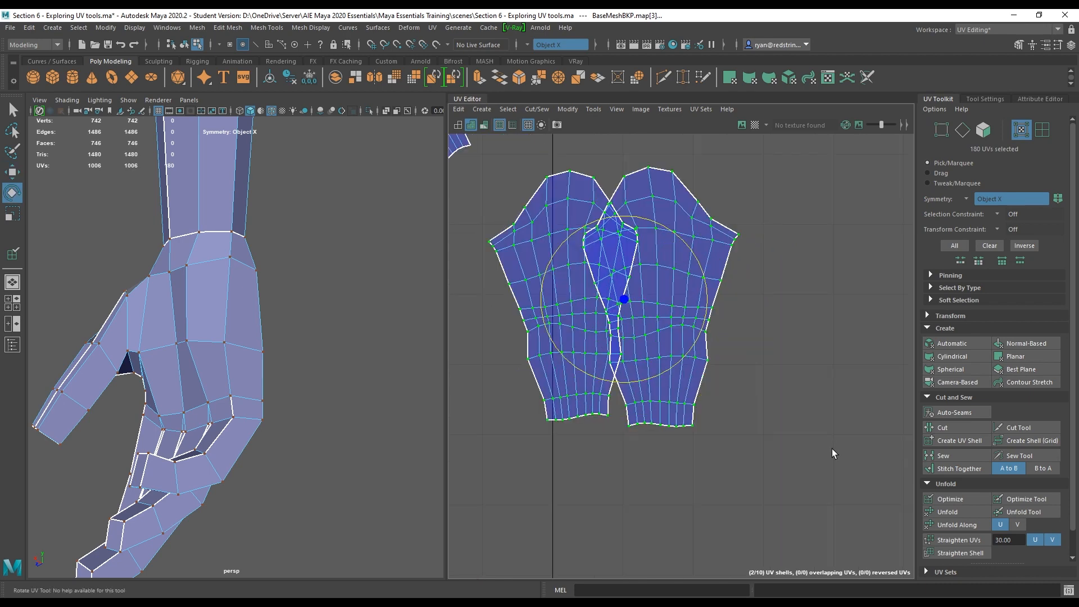
# Try Straighten UVs at 30 degrees along U and V, V only, then U only, undoing the first two attempts.
pyautogui.click(1052, 540)
pyautogui.click(974, 538)
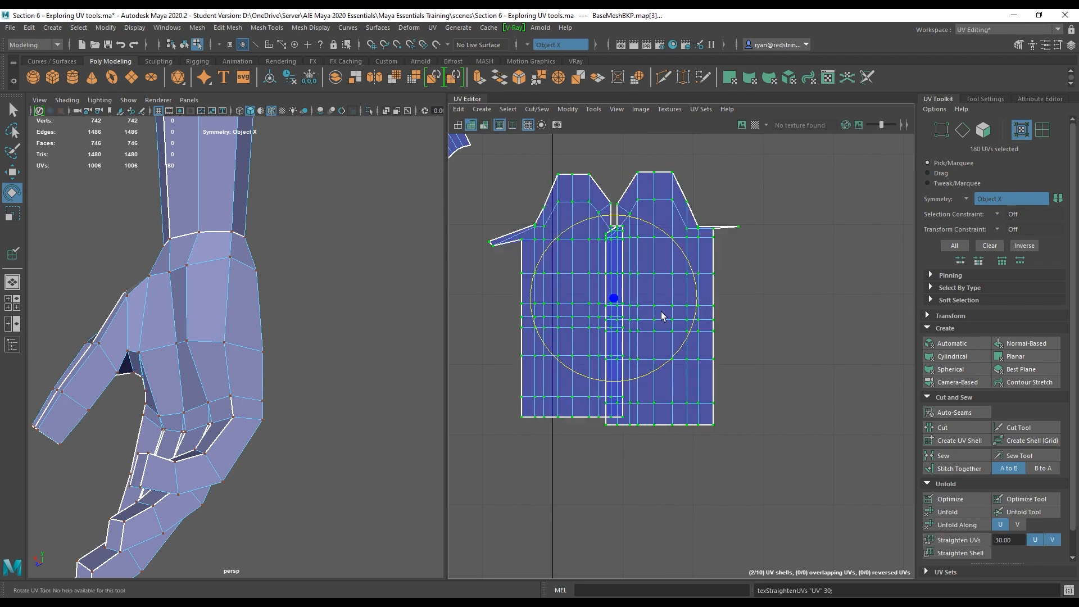
pyautogui.keyDown('alt'); pyautogui.moveTo(656, 293); pyautogui.dragTo(689, 323, button='middle'); pyautogui.keyUp('alt')
pyautogui.hotkey('ctrl', 'z')
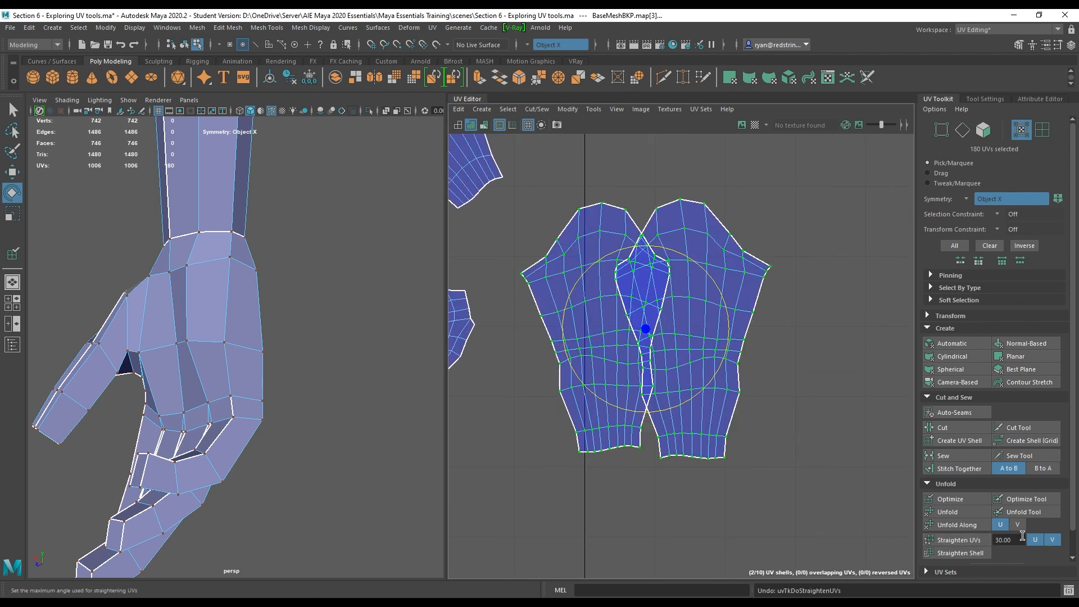
pyautogui.click(1037, 540)
pyautogui.click(977, 539)
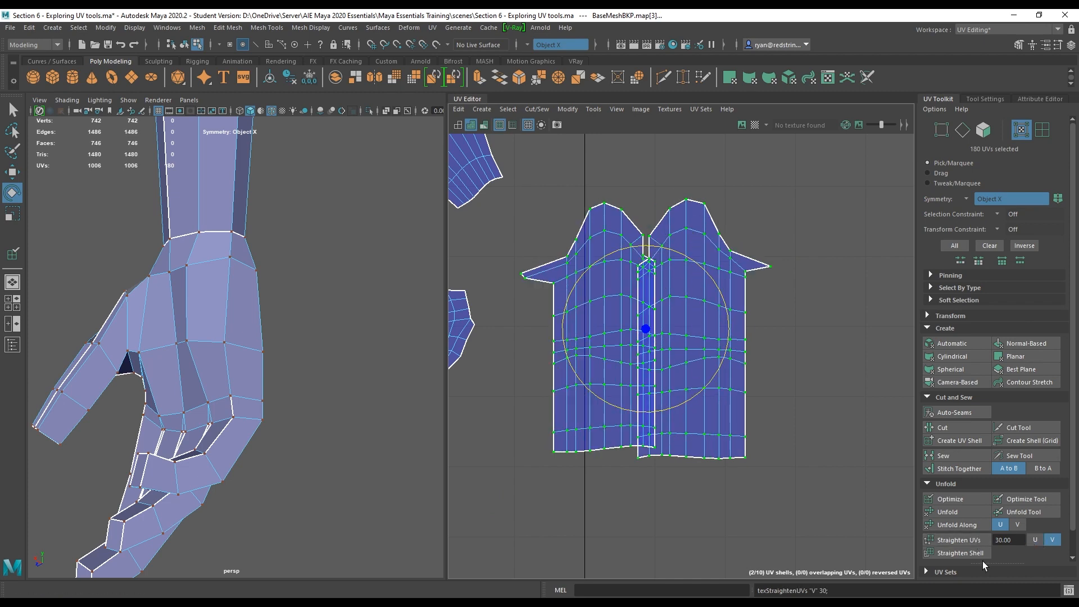
pyautogui.hotkey('ctrl', 'z')
pyautogui.click(1035, 540)
pyautogui.click(1052, 540)
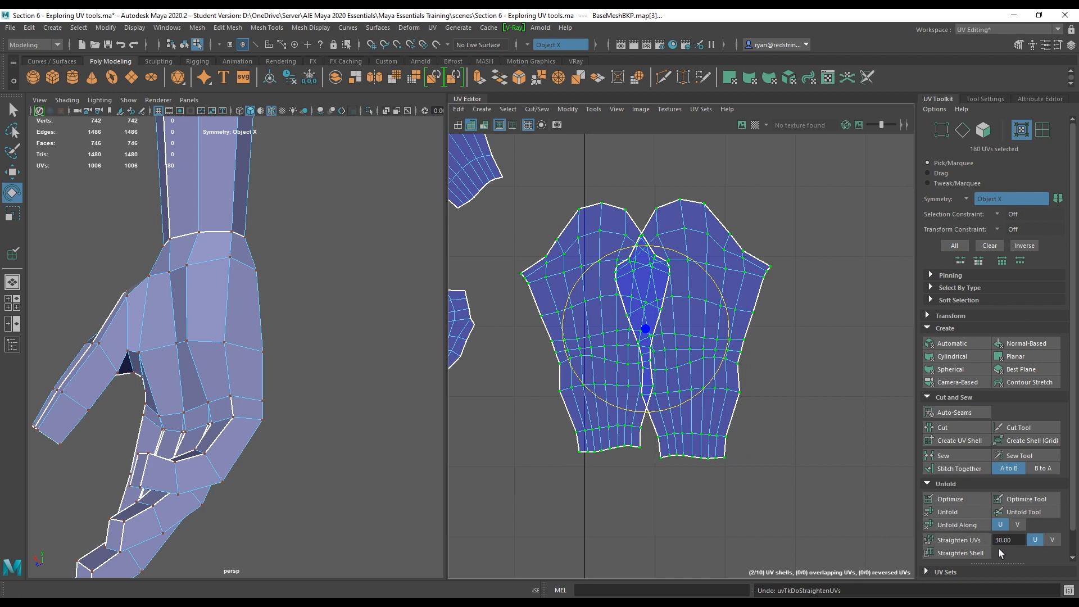
pyautogui.click(962, 540)
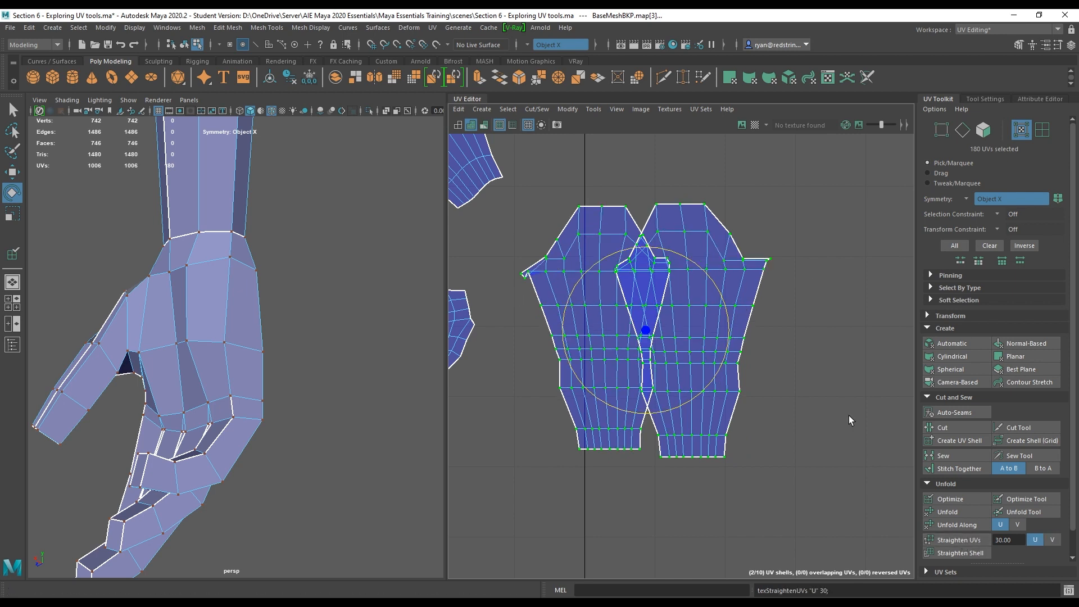
pyautogui.click(1052, 539)
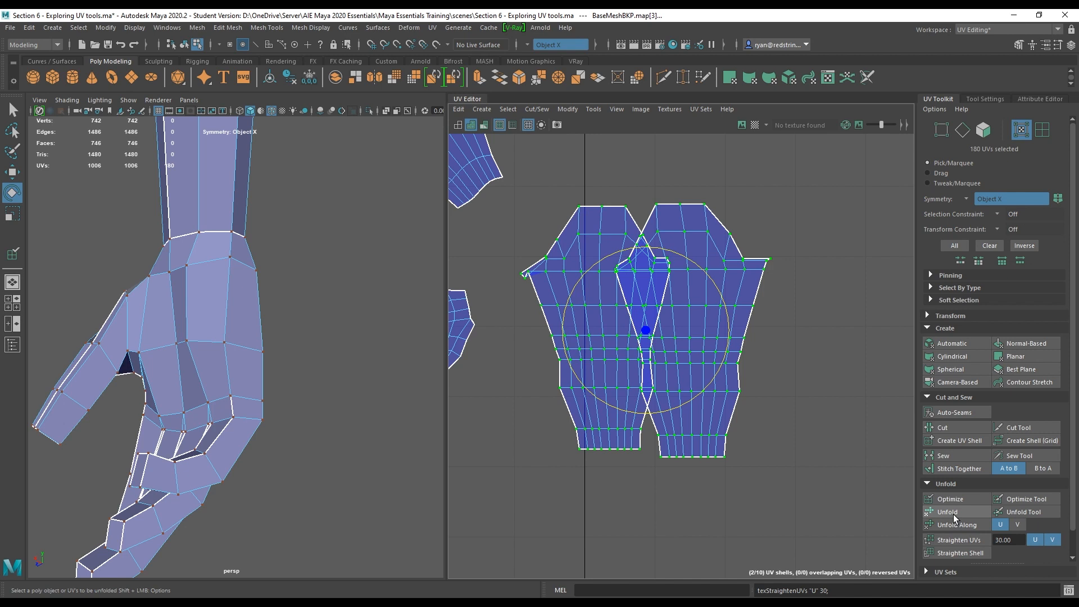
# Unfold the selected leg shells again and apply Straighten Shell to them.
pyautogui.click(953, 513)
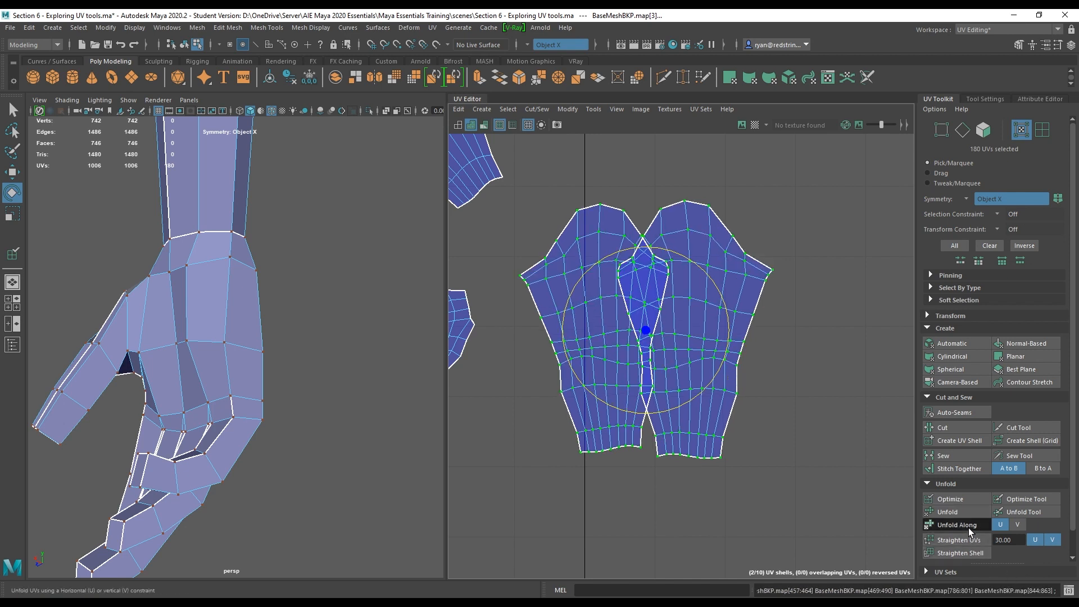
pyautogui.click(1017, 525)
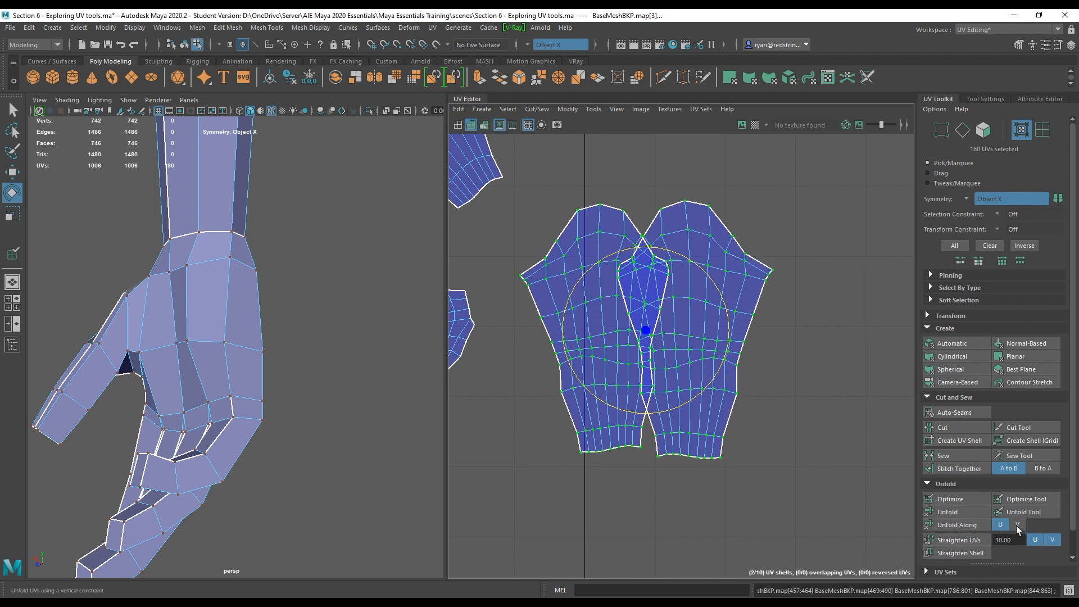
pyautogui.click(1000, 525)
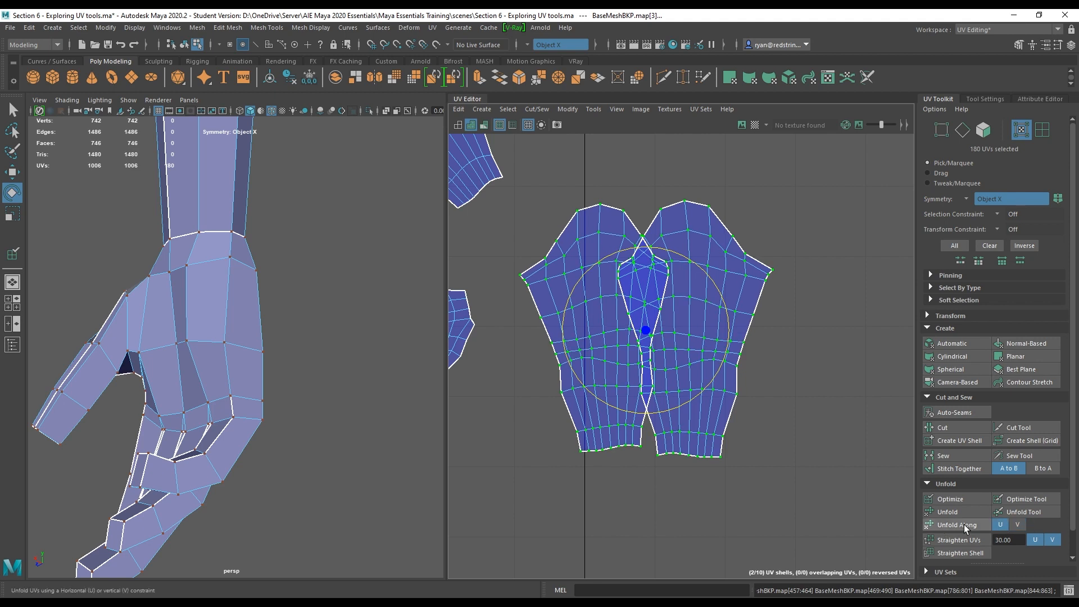
pyautogui.scroll(-1, 983, 530)
pyautogui.click(980, 528)
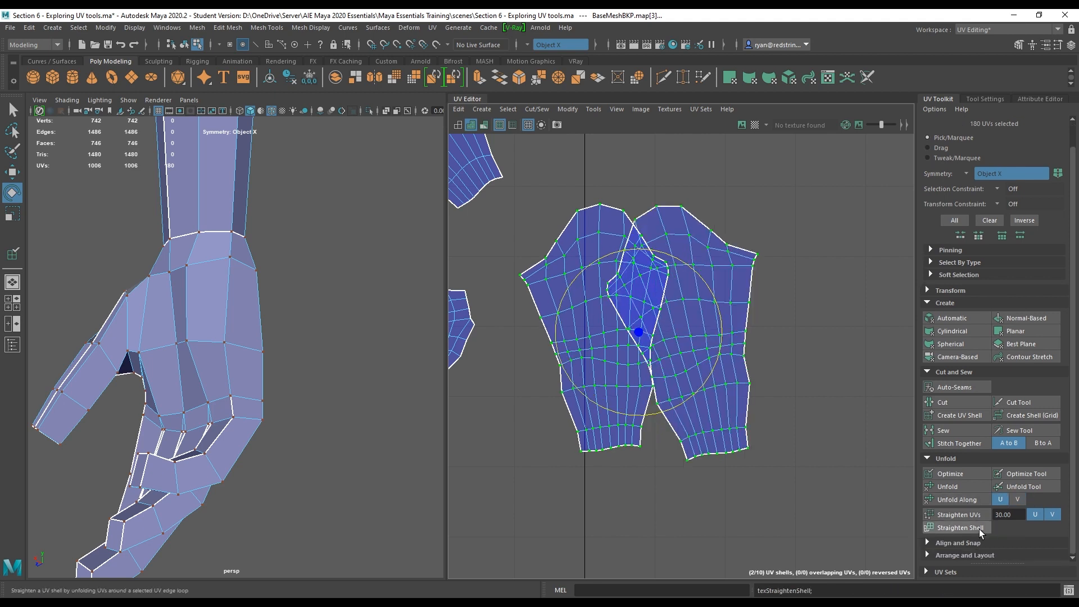
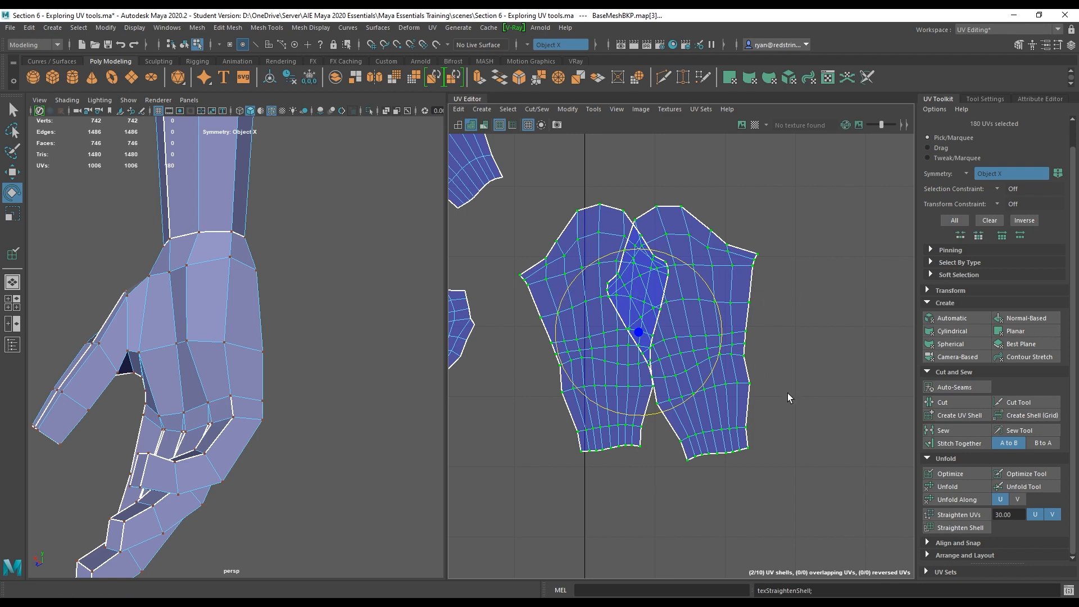
# Select one leg shell, rotate it slightly, and apply Straighten Shell to it.
pyautogui.scroll(-5, 798, 419)
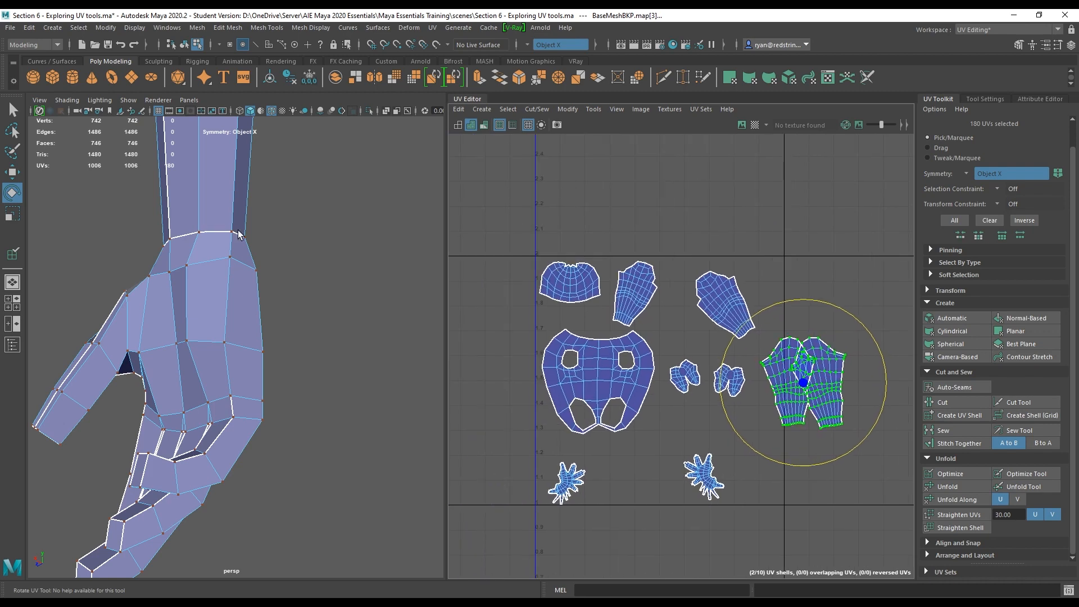
pyautogui.press('w')
pyautogui.moveTo(239, 235); pyautogui.dragTo(247, 165)
pyautogui.scroll(3, 747, 416)
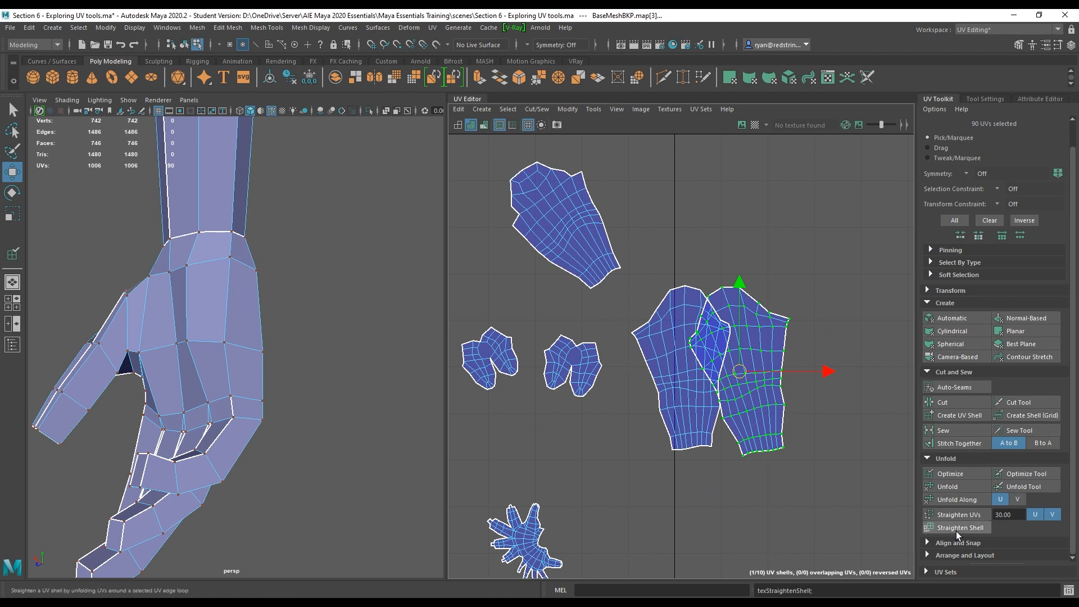
pyautogui.press('e')
pyautogui.moveTo(786, 306); pyautogui.dragTo(803, 317)
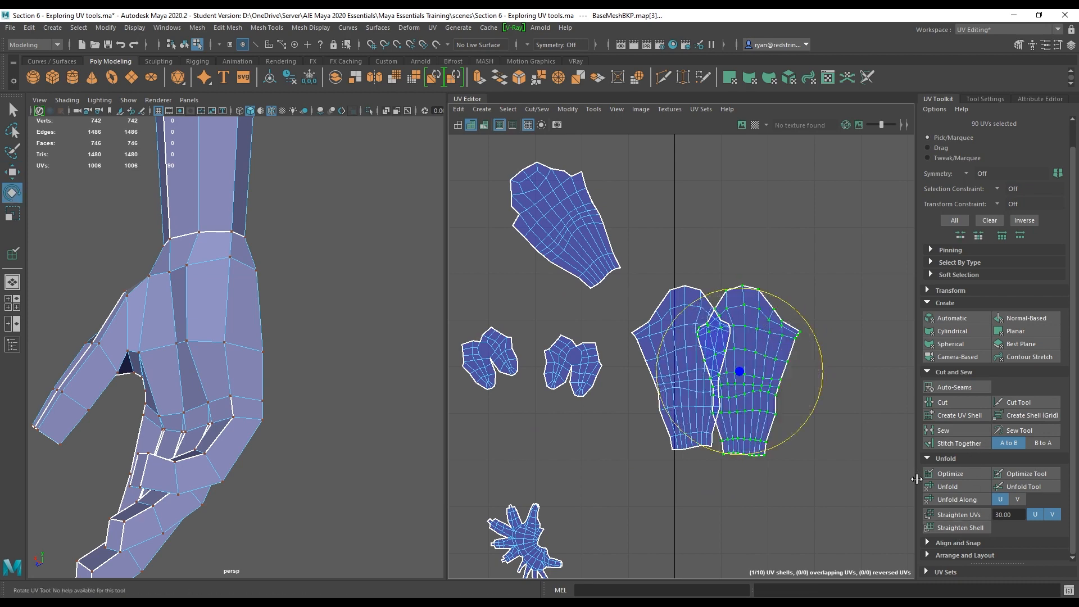
pyautogui.click(982, 530)
pyautogui.press('w')
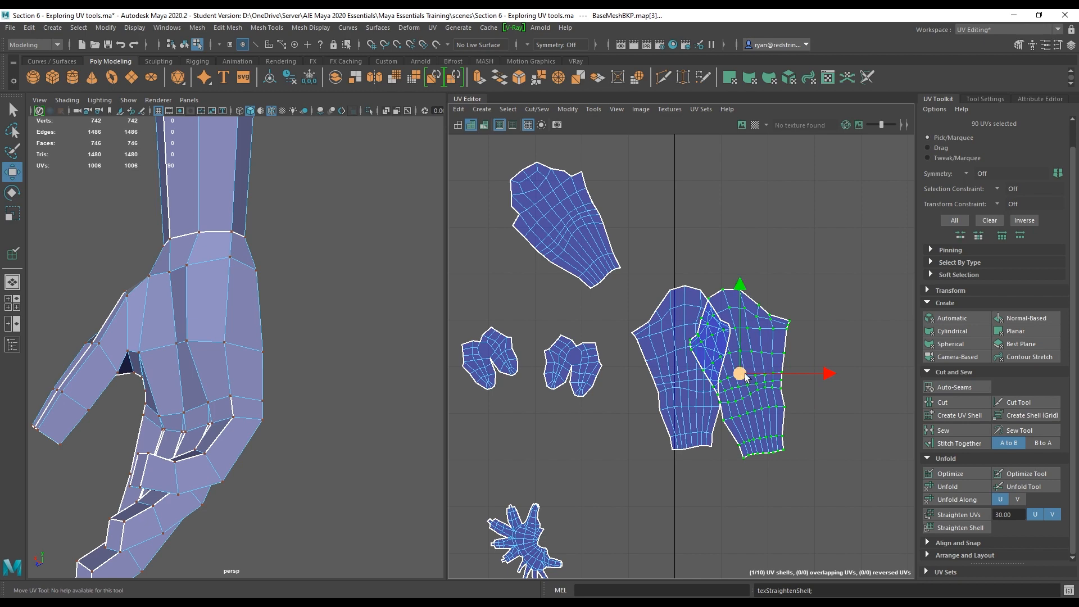
# Move the straightened leg shell aside and apply Straighten Shell to the other leg shell.
pyautogui.moveTo(740, 373); pyautogui.dragTo(798, 349)
pyautogui.click(692, 368)
pyautogui.click(982, 530)
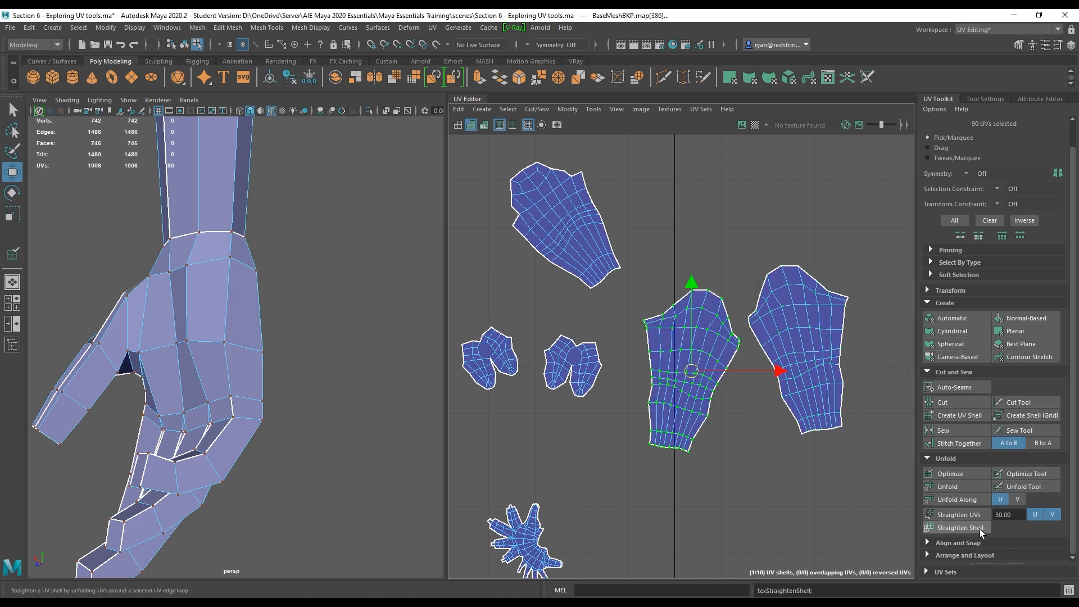
# Move the selected leg shell down into the lower UV tile area.
pyautogui.scroll(-1, 651, 441)
pyautogui.keyDown('alt'); pyautogui.moveTo(643, 435); pyautogui.dragTo(783, 430, button='middle'); pyautogui.keyUp('alt')
pyautogui.scroll(-3, 774, 399)
pyautogui.keyDown('alt'); pyautogui.moveTo(784, 392); pyautogui.dragTo(661, 240, button='middle'); pyautogui.keyUp('alt')
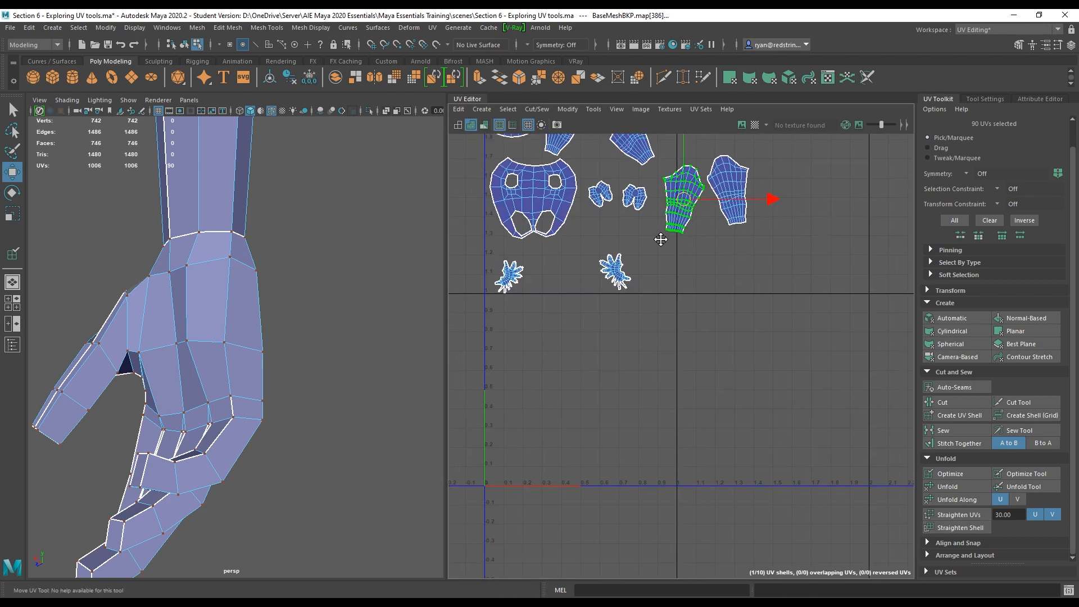
pyautogui.keyDown('alt'); pyautogui.moveTo(556, 169); pyautogui.dragTo(594, 251, button='middle'); pyautogui.keyUp('alt')
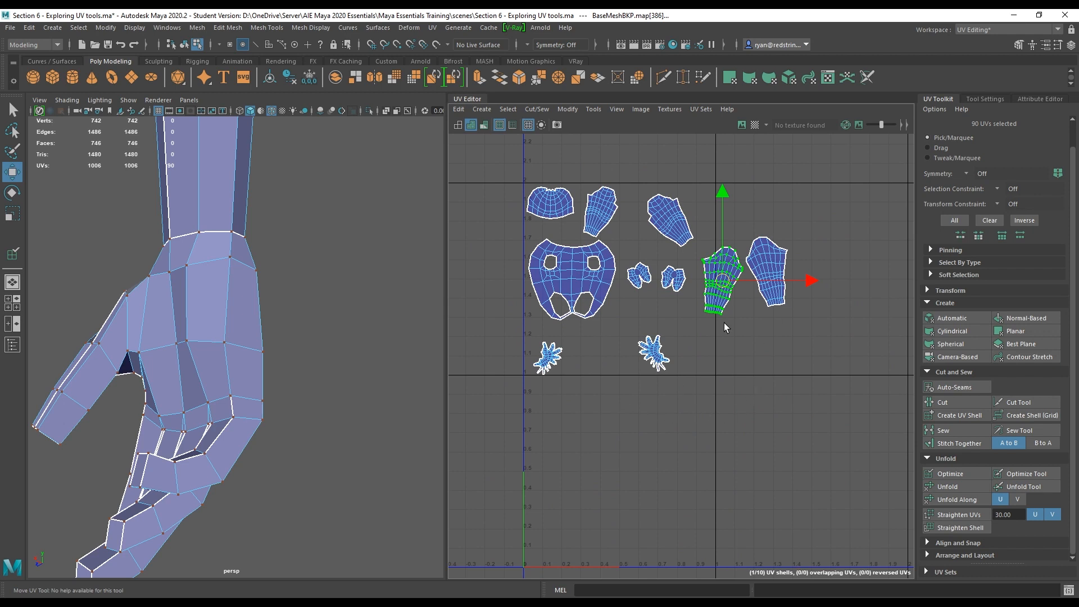
pyautogui.moveTo(723, 283); pyautogui.dragTo(556, 425)
# Rotate the moved leg shell to flip it over and nudge it into position.
pyautogui.press('e')
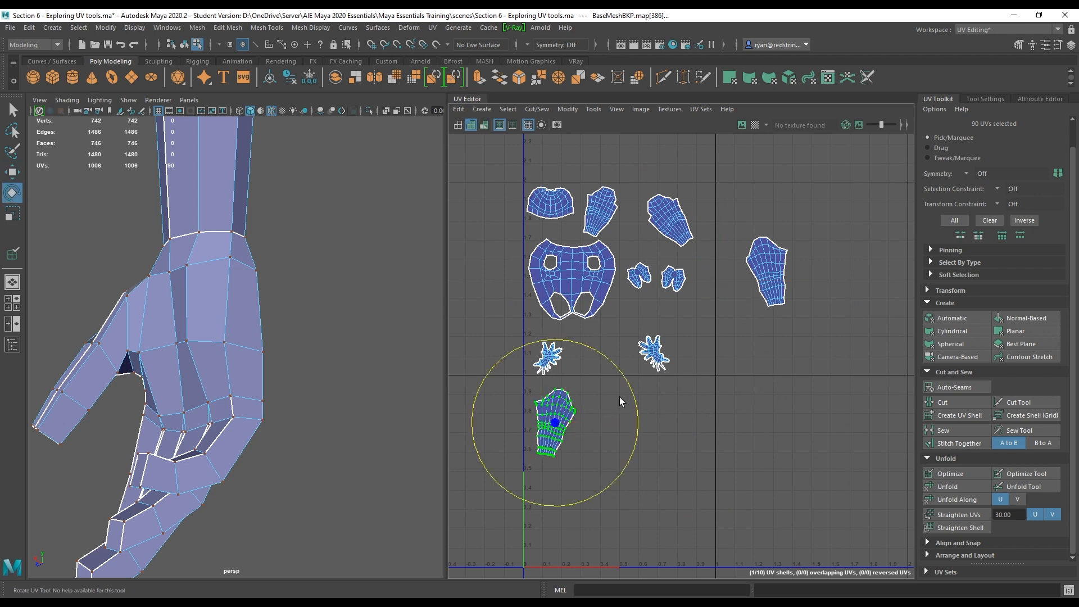
pyautogui.moveTo(628, 395); pyautogui.dragTo(502, 485)
pyautogui.press('f')
pyautogui.keyDown('alt'); pyautogui.moveTo(732, 509); pyautogui.dragTo(678, 514, button='middle'); pyautogui.keyUp('alt')
pyautogui.press('w')
pyautogui.moveTo(625, 377); pyautogui.dragTo(597, 361)
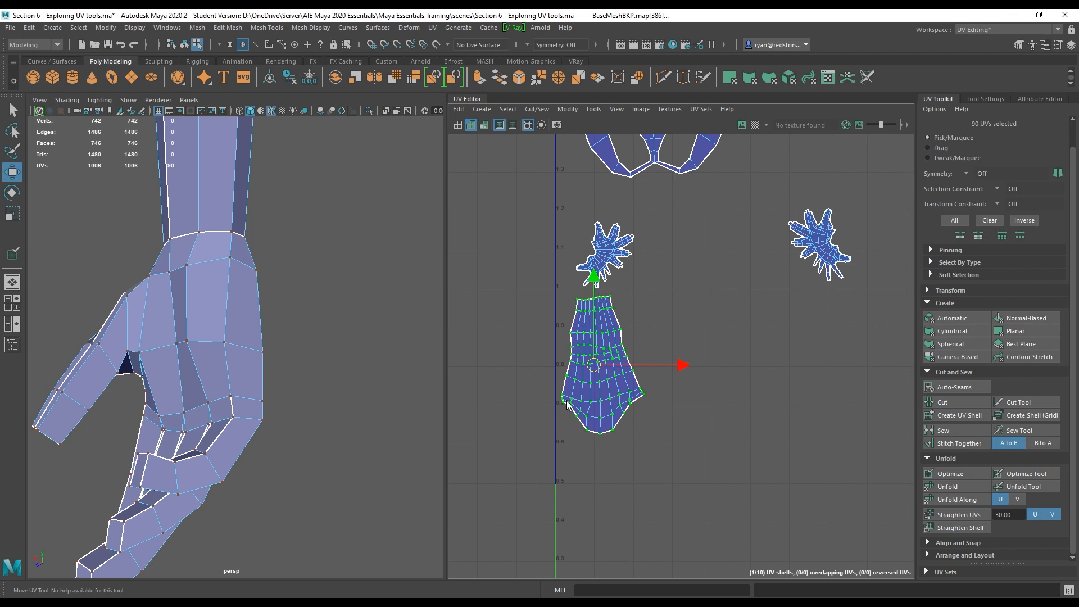
pyautogui.moveTo(595, 366); pyautogui.dragTo(599, 368)
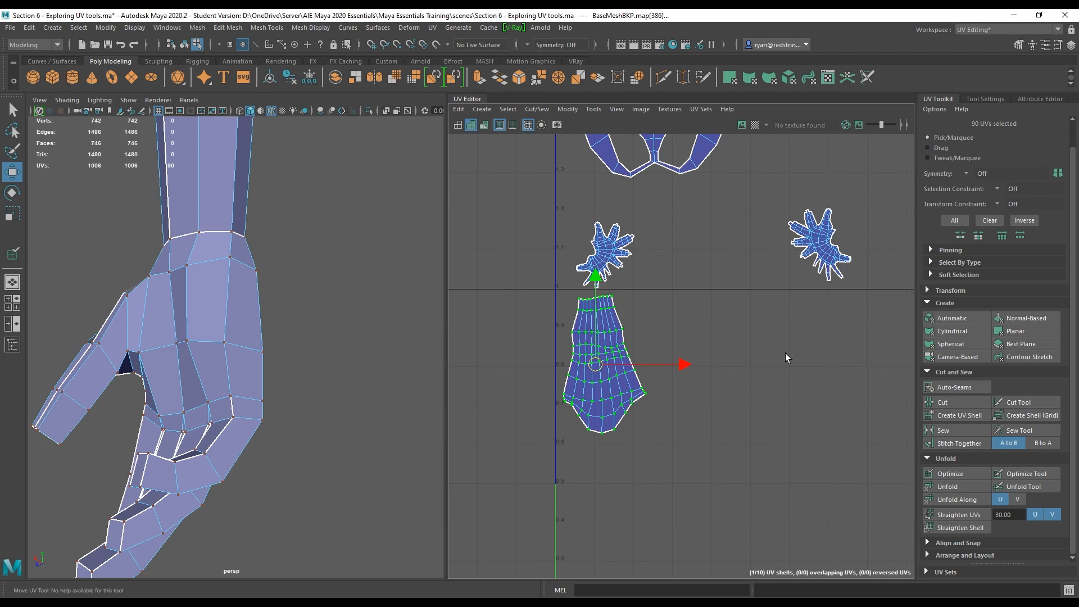
# Select the other leg shell and move it down beside the first one.
pyautogui.keyDown('alt'); pyautogui.moveTo(782, 413); pyautogui.dragTo(686, 292, button='right'); pyautogui.keyUp('alt')
pyautogui.keyDown('alt'); pyautogui.moveTo(685, 264); pyautogui.dragTo(565, 334, button='middle'); pyautogui.keyUp('alt')
pyautogui.click(751, 290)
pyautogui.moveTo(751, 290); pyautogui.dragTo(557, 425)
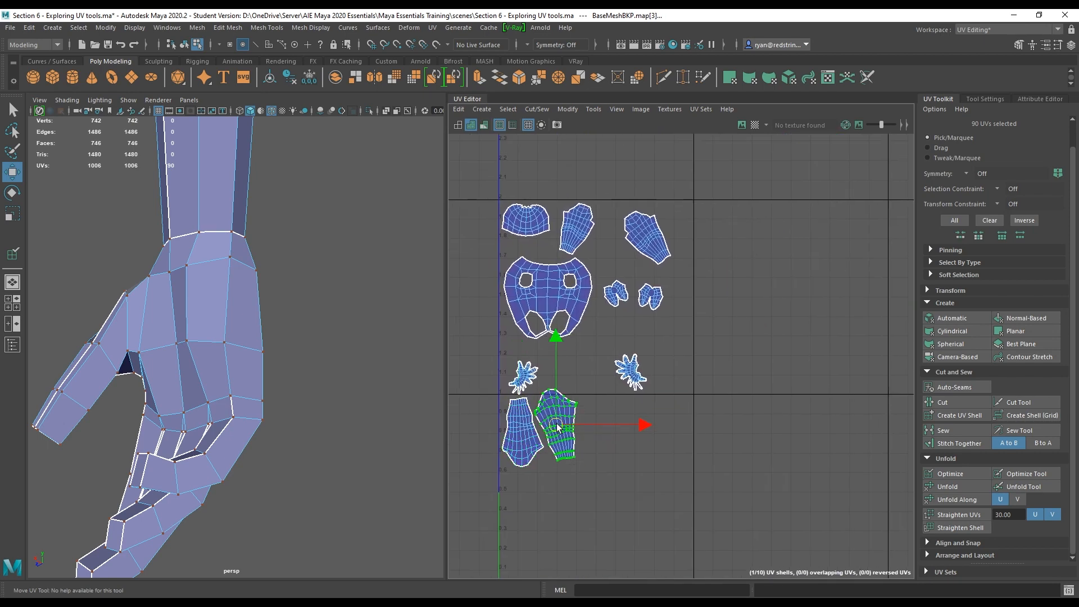
# Nudge the second leg shell down to line up with the first.
pyautogui.scroll(6, 556, 427)
pyautogui.keyDown('alt'); pyautogui.moveTo(617, 402); pyautogui.dragTo(756, 372, button='middle'); pyautogui.keyUp('alt')
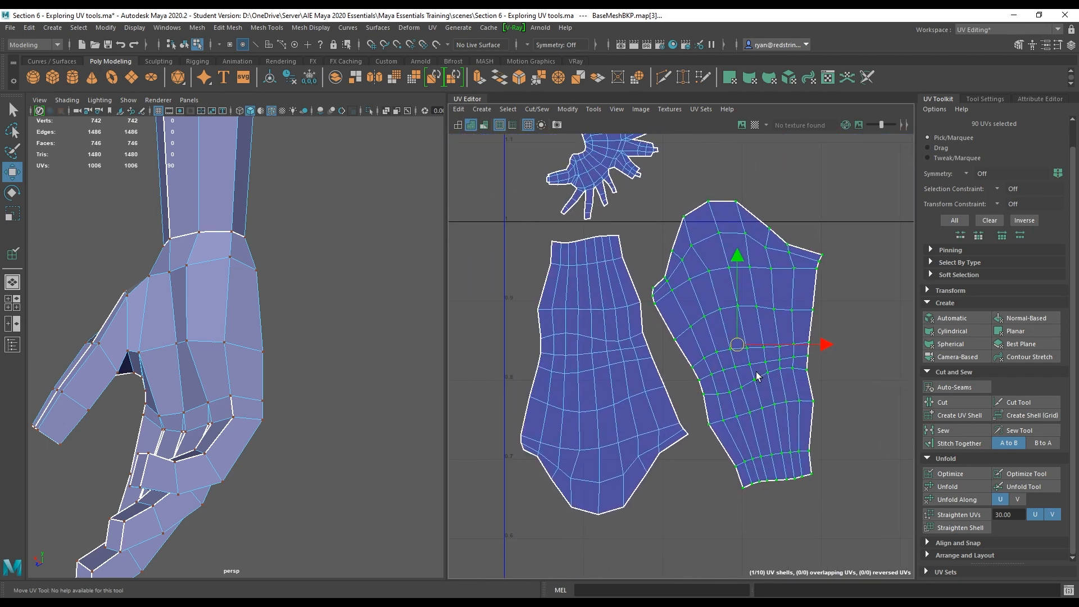
pyautogui.moveTo(737, 344); pyautogui.dragTo(737, 371)
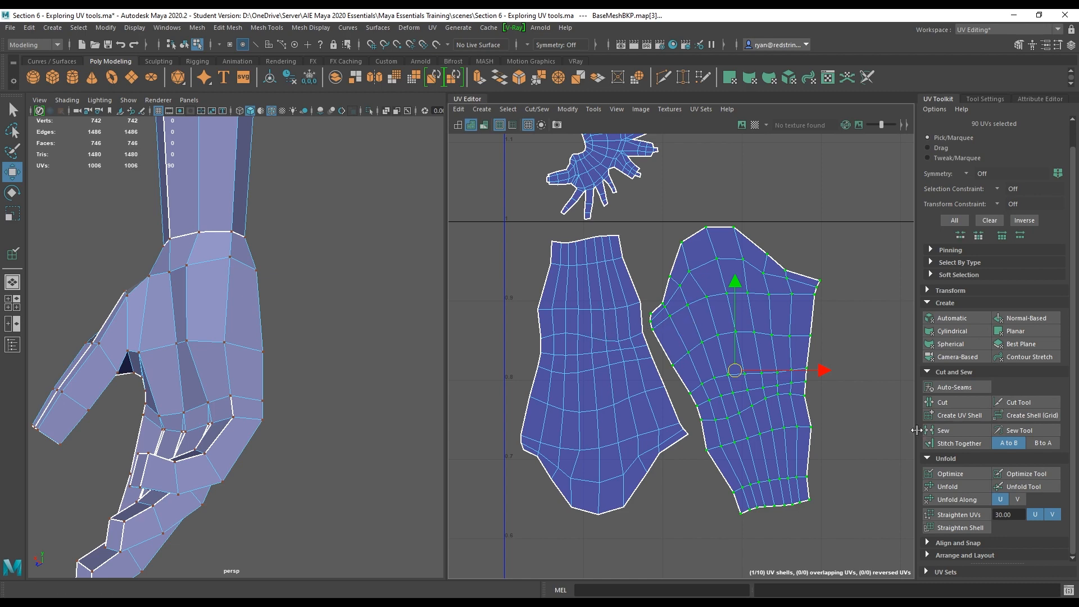
# Select the torso shell and move it below the leg shells in the UV tile.
pyautogui.keyDown('alt'); pyautogui.moveTo(860, 437); pyautogui.dragTo(539, 276, button='right'); pyautogui.keyUp('alt')
pyautogui.keyDown('alt'); pyautogui.moveTo(899, 326); pyautogui.dragTo(743, 335, button='middle'); pyautogui.keyUp('alt')
pyautogui.doubleClick(593, 262)
pyautogui.keyDown('alt'); pyautogui.moveTo(703, 375); pyautogui.dragTo(565, 270, button='right'); pyautogui.keyUp('alt')
pyautogui.keyDown('alt'); pyautogui.moveTo(650, 360); pyautogui.dragTo(644, 270, button='middle'); pyautogui.keyUp('alt')
pyautogui.moveTo(649, 248); pyautogui.dragTo(649, 415)
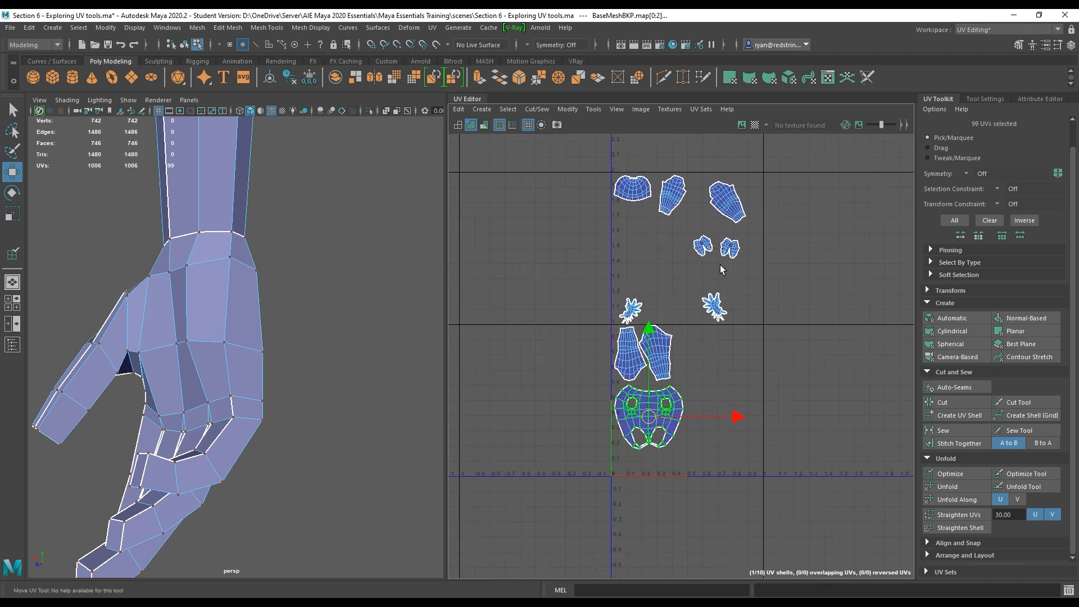
# Select a foot shell and move it down near the leg shells.
pyautogui.doubleClick(702, 247)
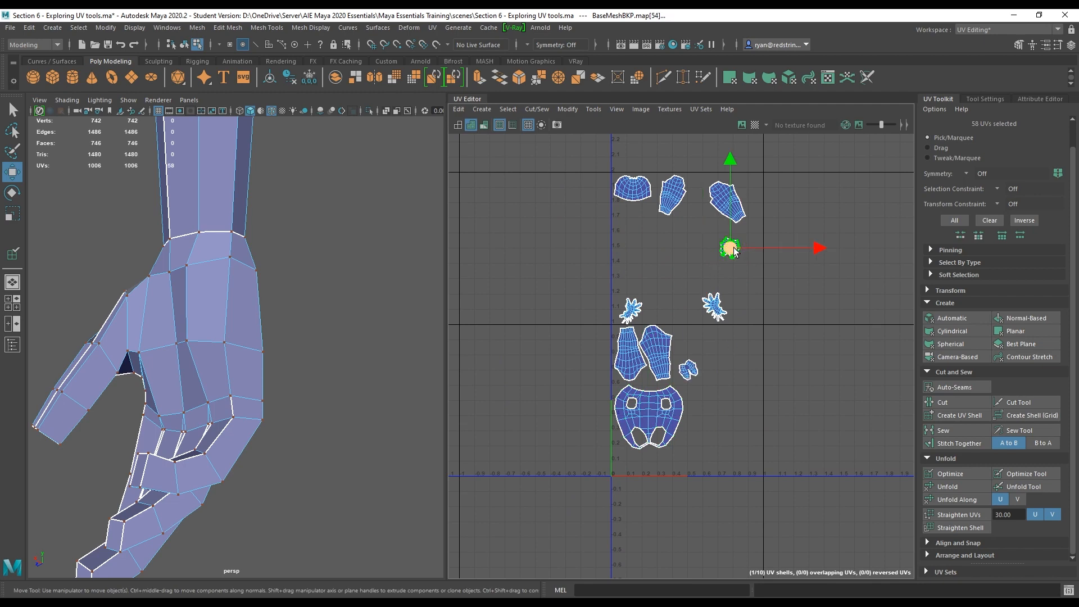
pyautogui.moveTo(734, 248); pyautogui.dragTo(709, 384)
pyautogui.scroll(6, 706, 389)
pyautogui.keyDown('alt'); pyautogui.moveTo(705, 390); pyautogui.dragTo(783, 236, button='middle'); pyautogui.keyUp('alt')
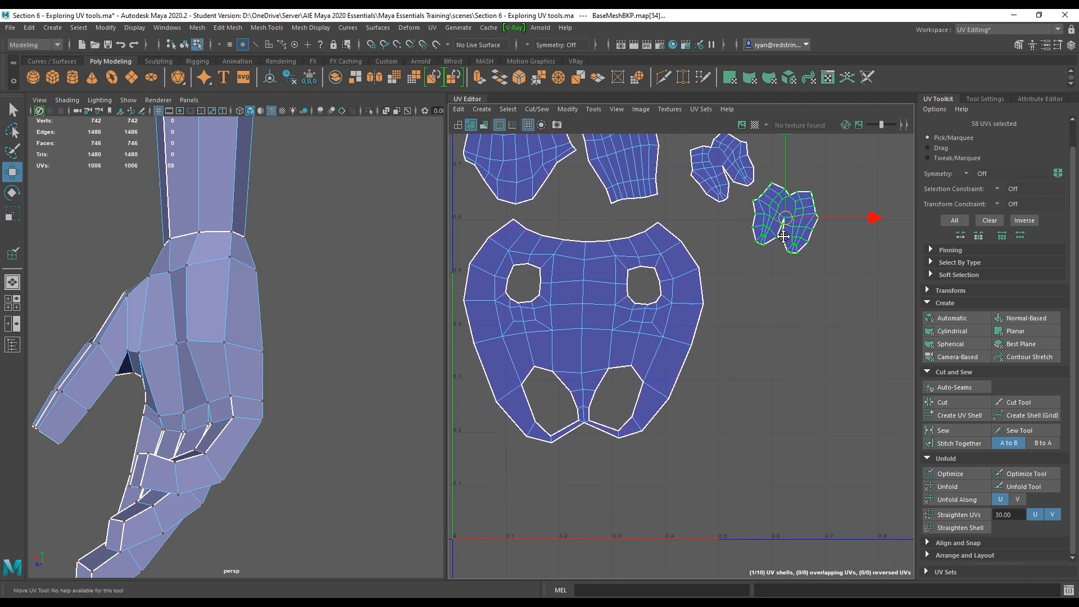
# Select the torso shell, nudge it and rotate it slightly.
pyautogui.doubleClick(584, 332)
pyautogui.moveTo(586, 418); pyautogui.dragTo(587, 419)
pyautogui.press('e')
pyautogui.moveTo(632, 354); pyautogui.dragTo(639, 359)
# Position both foot shells above the torso shell, rotating the second one to match the first.
pyautogui.press('w')
pyautogui.doubleClick(808, 209)
pyautogui.moveTo(787, 219); pyautogui.dragTo(505, 241)
pyautogui.doubleClick(729, 171)
pyautogui.moveTo(724, 170); pyautogui.dragTo(591, 266)
pyautogui.press('e')
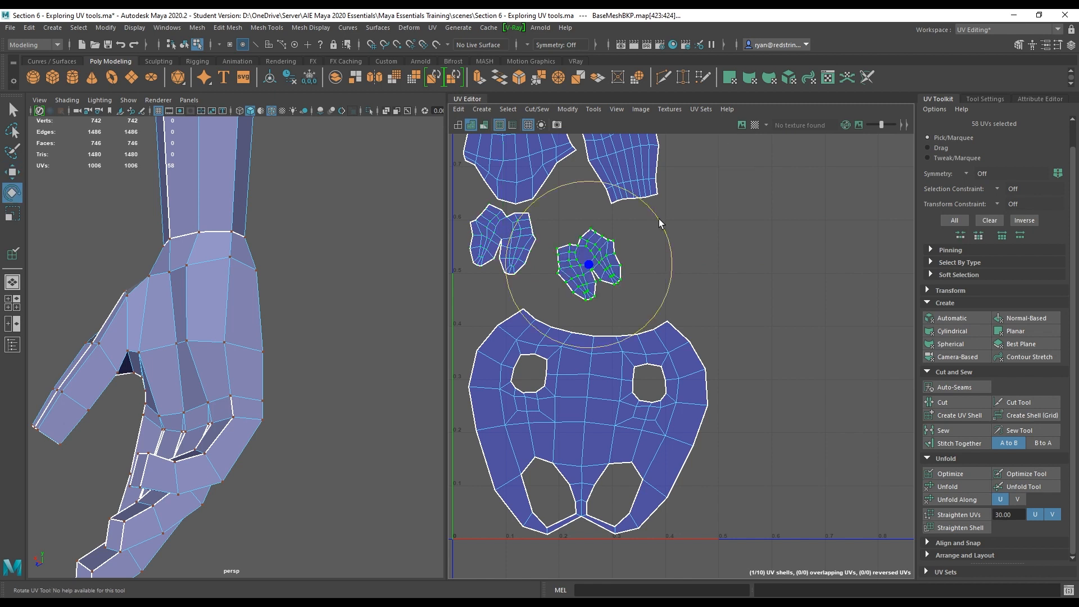
pyautogui.moveTo(659, 219); pyautogui.dragTo(579, 269)
pyautogui.press('w')
pyautogui.moveTo(585, 264); pyautogui.dragTo(569, 214)
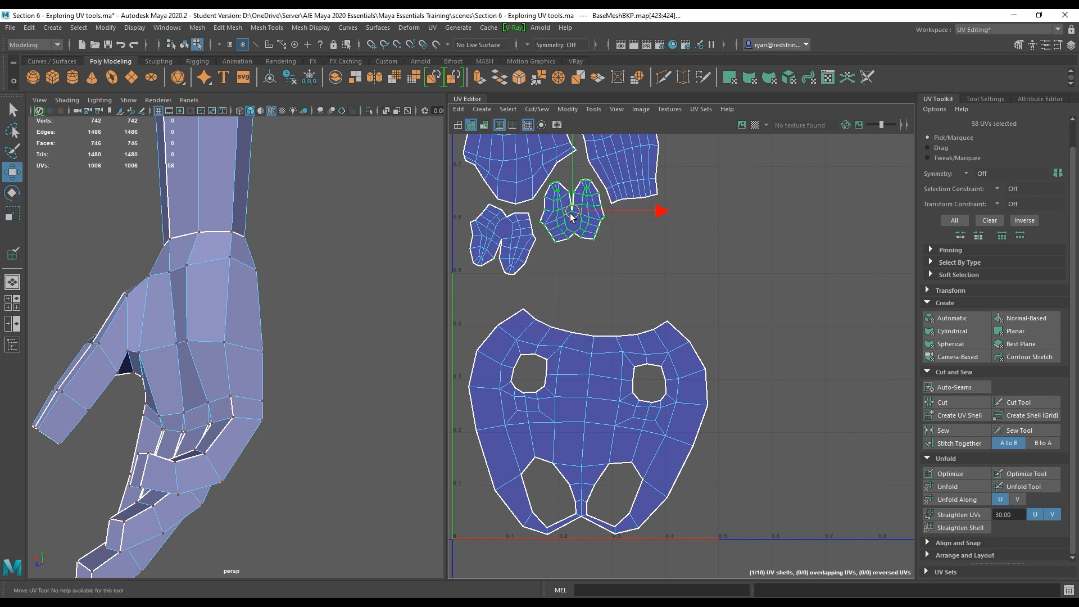
# Select an arm shell and move it down beside the leg shells.
pyautogui.scroll(-4, 631, 364)
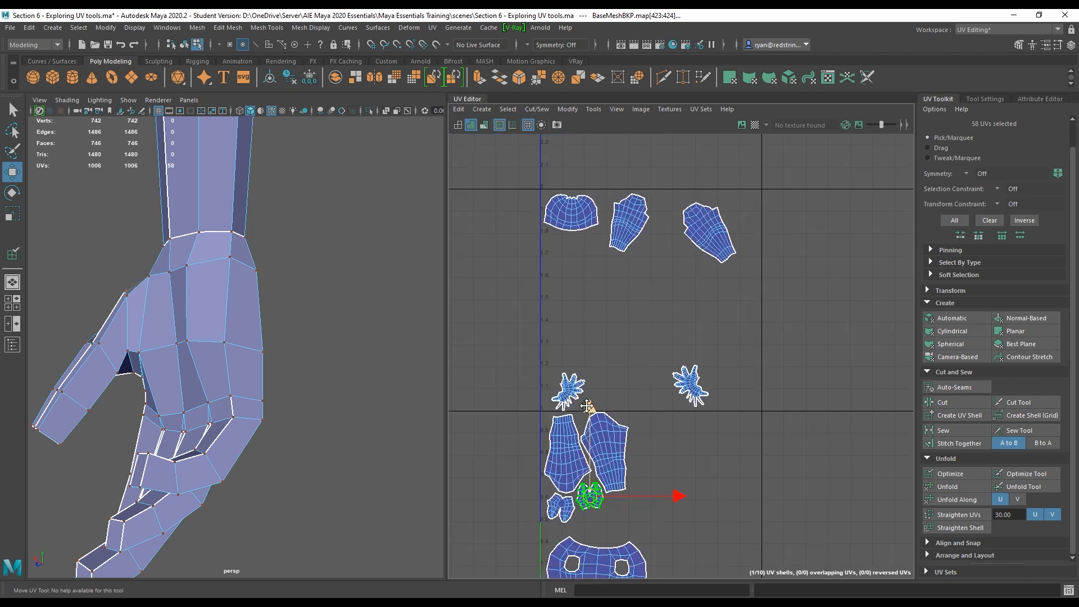
pyautogui.keyDown('alt'); pyautogui.moveTo(601, 368); pyautogui.dragTo(601, 326, button='middle'); pyautogui.keyUp('alt')
pyautogui.doubleClick(633, 171)
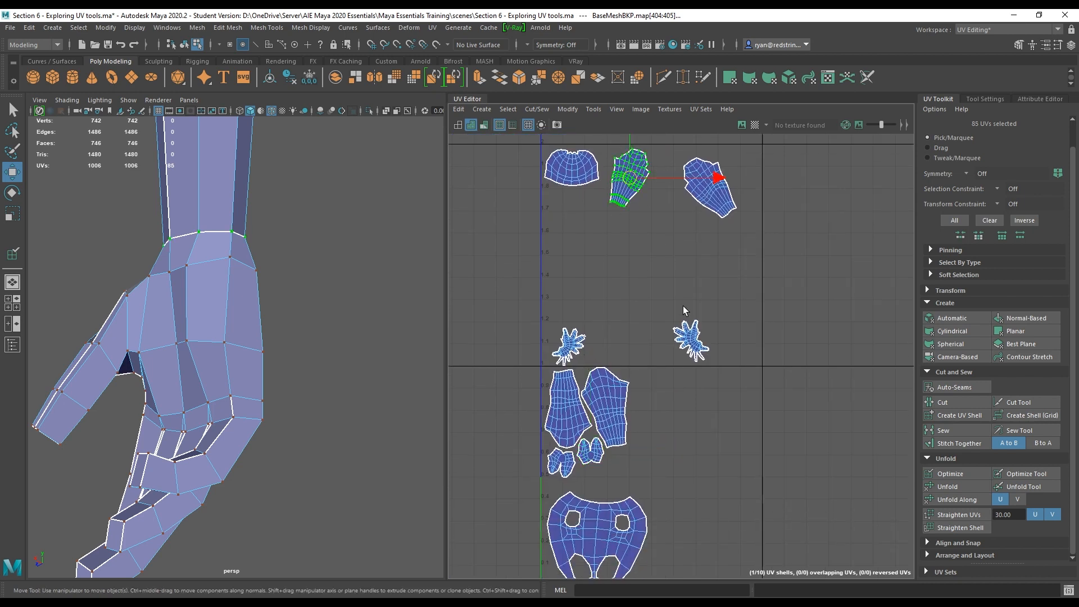
pyautogui.keyDown('alt'); pyautogui.moveTo(684, 308); pyautogui.dragTo(653, 375, button='middle'); pyautogui.keyUp('alt')
pyautogui.moveTo(602, 244); pyautogui.dragTo(629, 482)
pyautogui.keyDown('alt'); pyautogui.moveTo(646, 456); pyautogui.dragTo(617, 278, button='middle'); pyautogui.keyUp('alt')
pyautogui.keyDown('alt'); pyautogui.moveTo(617, 278); pyautogui.dragTo(725, 441, button='right'); pyautogui.keyUp('alt')
pyautogui.keyDown('alt'); pyautogui.moveTo(624, 359); pyautogui.dragTo(675, 373, button='middle'); pyautogui.keyUp('alt')
# Select the middle leg shell, rotate it slightly to straighten it, and nudge its position.
pyautogui.press('e')
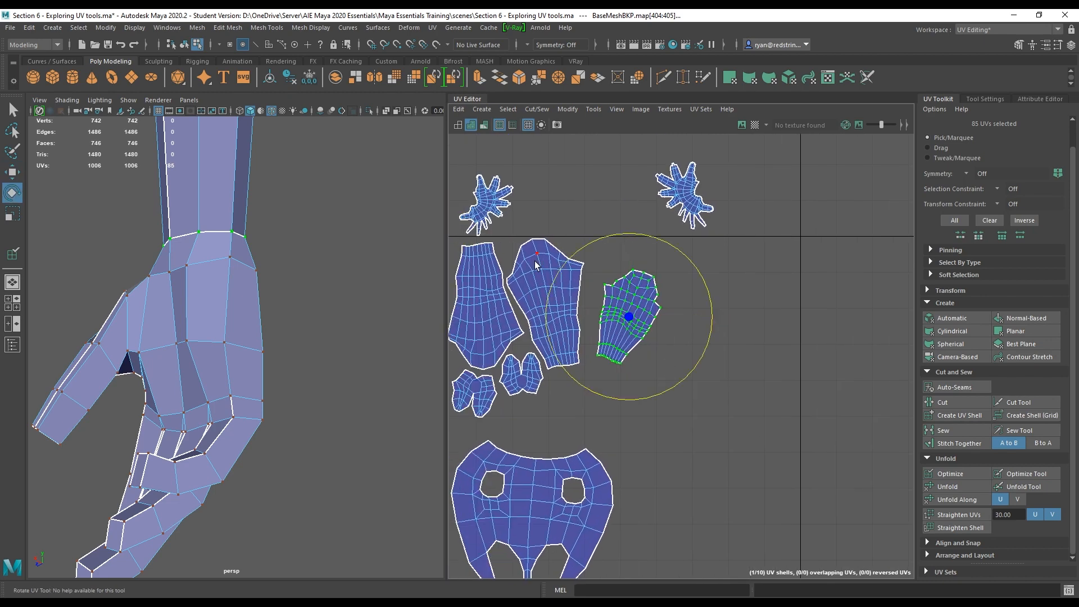
pyautogui.doubleClick(536, 266)
pyautogui.moveTo(572, 233); pyautogui.dragTo(591, 239)
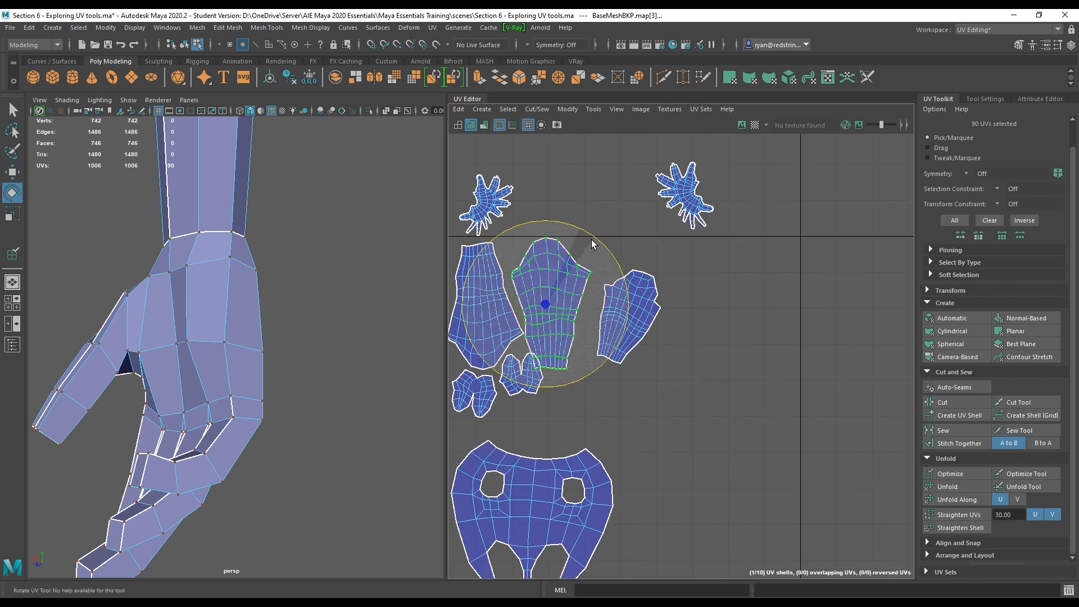
pyautogui.press('w')
pyautogui.moveTo(559, 304); pyautogui.dragTo(558, 306)
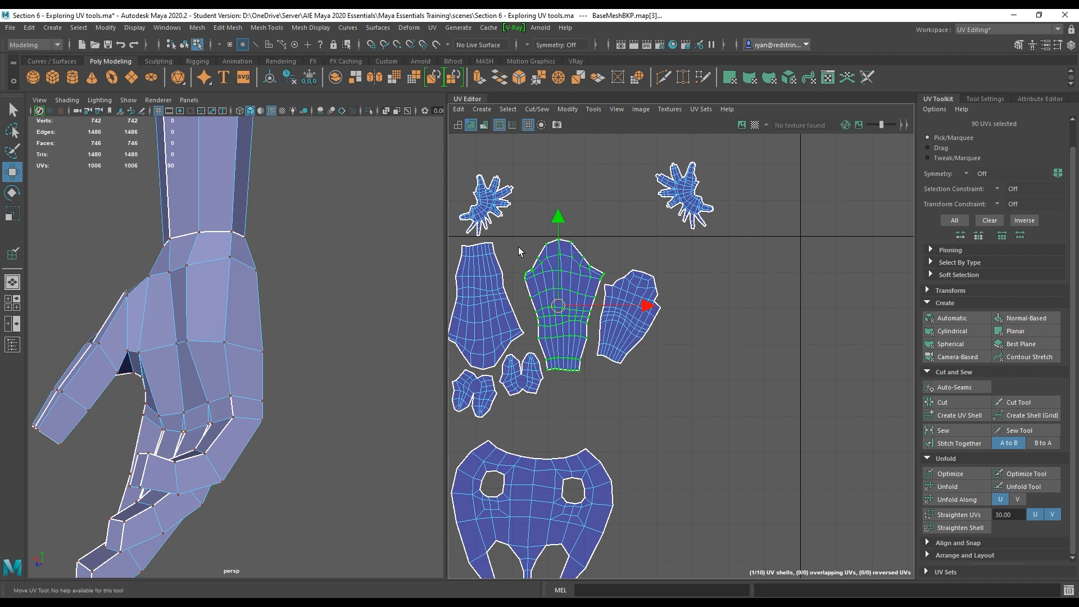
pyautogui.press('e')
pyautogui.moveTo(614, 253); pyautogui.dragTo(624, 261)
pyautogui.press('w')
pyautogui.moveTo(558, 307); pyautogui.dragTo(549, 308)
# Rotate the arm shell upright and nudge it into place beside the legs.
pyautogui.click(628, 336)
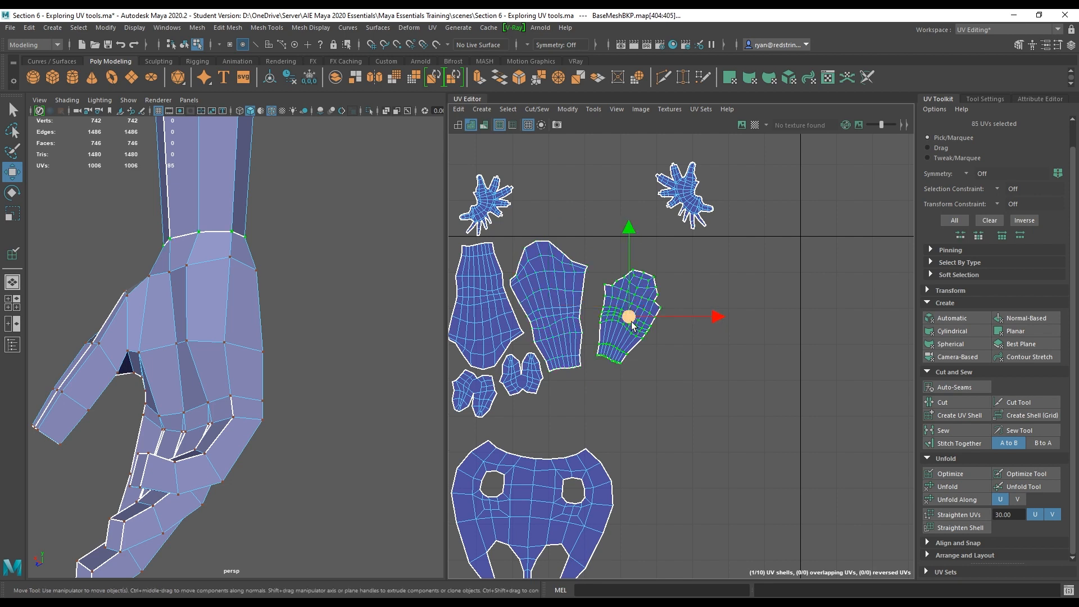
pyautogui.press('e')
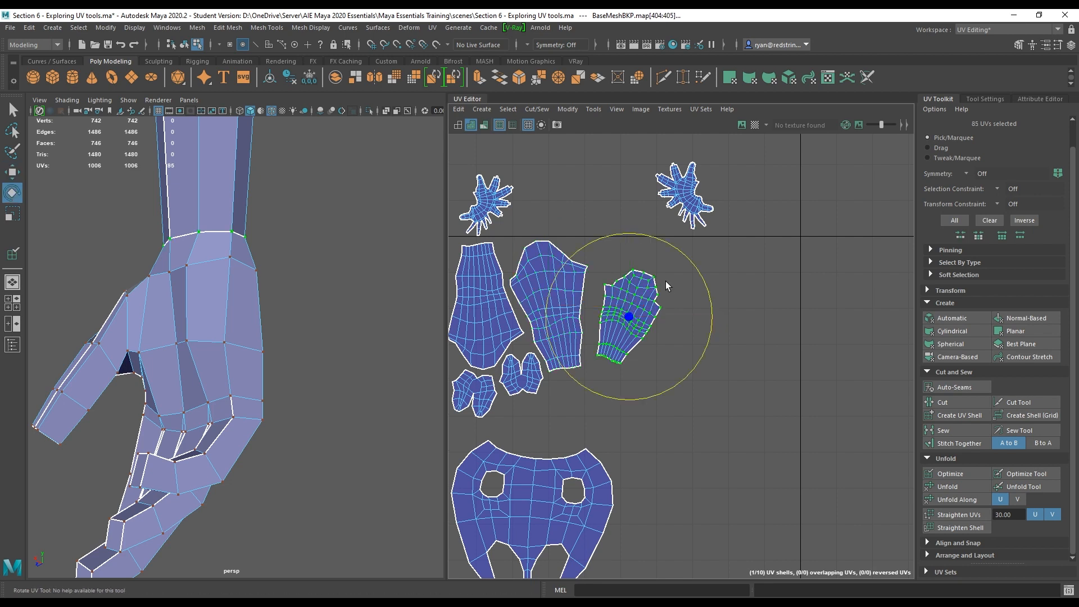
pyautogui.moveTo(666, 281); pyautogui.dragTo(597, 400)
pyautogui.press('w')
pyautogui.moveTo(629, 317); pyautogui.dragTo(613, 290)
# Move the second arm shell down below the first arm, rotating it upright and aligning it.
pyautogui.scroll(-7, 742, 379)
pyautogui.click(737, 230)
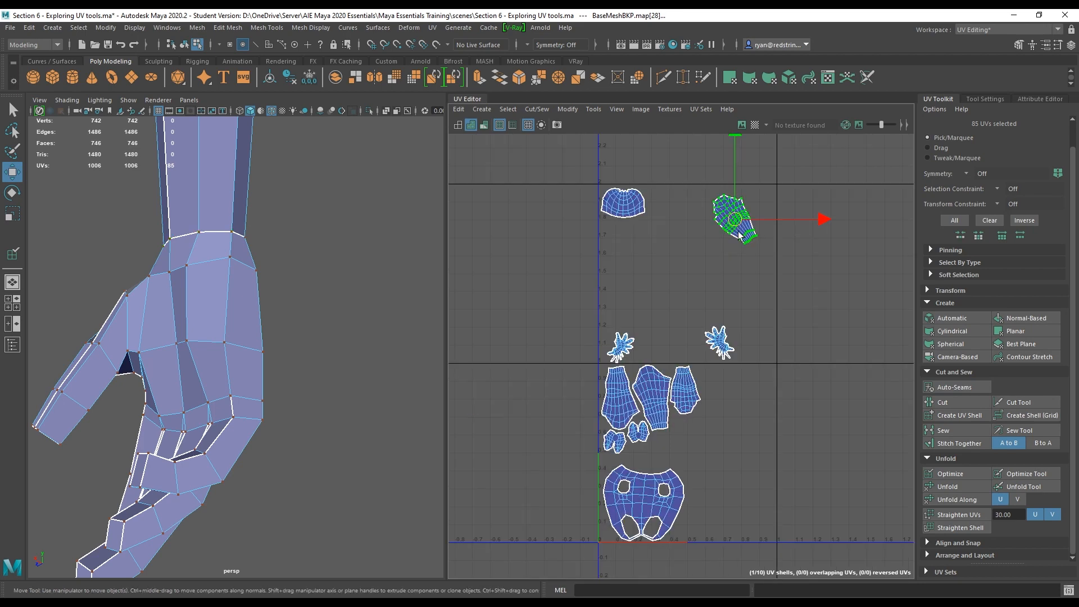
pyautogui.moveTo(735, 220); pyautogui.dragTo(716, 442)
pyautogui.scroll(8, 719, 449)
pyautogui.press('e')
pyautogui.moveTo(741, 324); pyautogui.dragTo(756, 364)
pyautogui.press('w')
pyautogui.moveTo(682, 374); pyautogui.dragTo(624, 371)
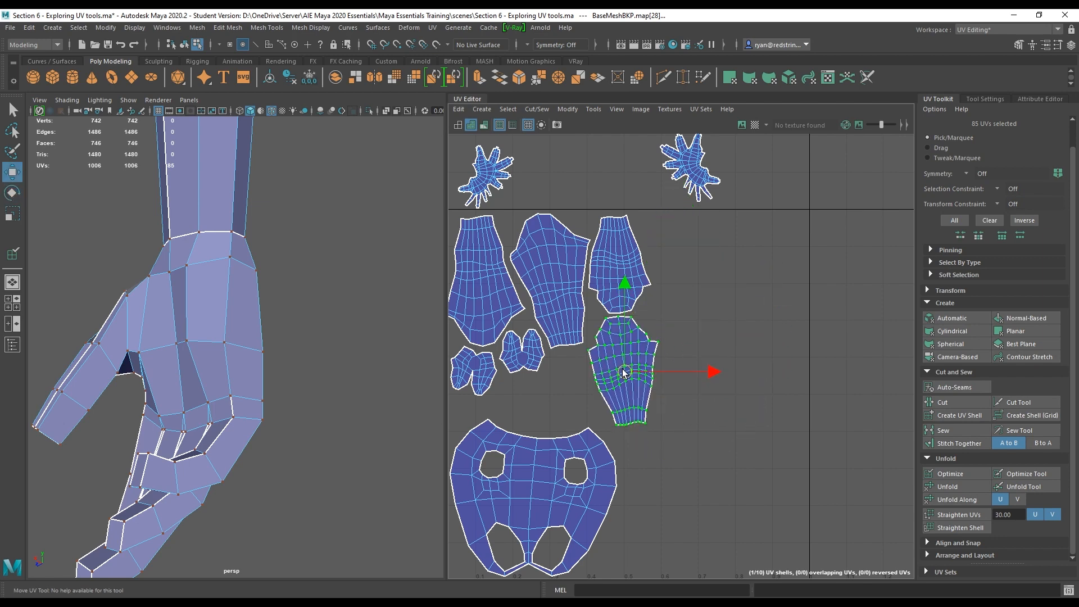
# Select the head shell and move it into the gap above the torso shell.
pyautogui.keyDown('alt'); pyautogui.moveTo(565, 403); pyautogui.dragTo(545, 241, button='right'); pyautogui.keyUp('alt')
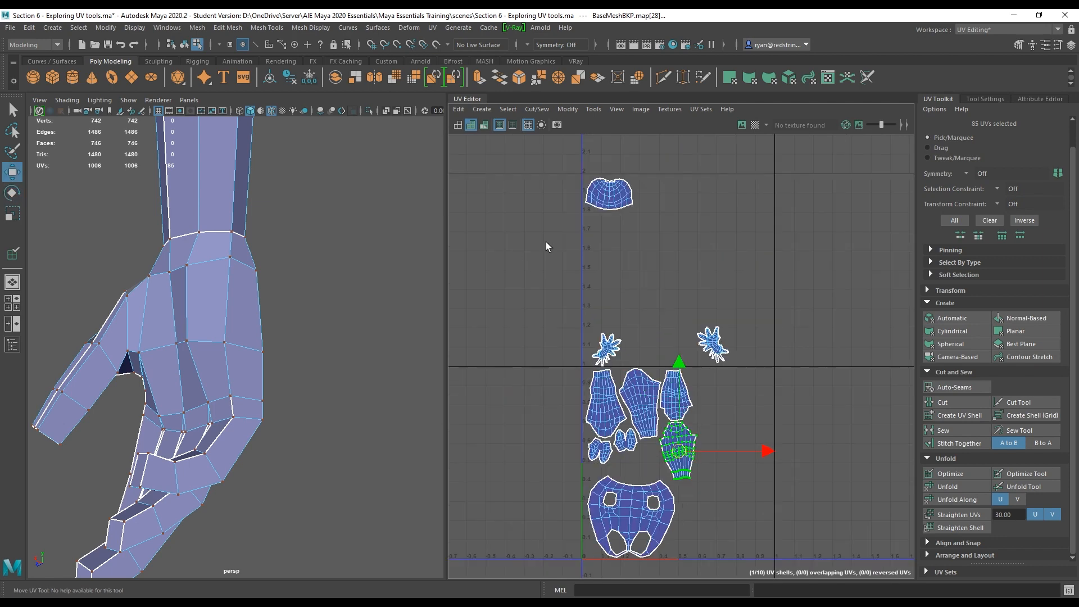
pyautogui.click(609, 191)
pyautogui.moveTo(610, 191); pyautogui.dragTo(637, 469)
pyautogui.scroll(5, 637, 469)
pyautogui.keyDown('alt'); pyautogui.moveTo(637, 469); pyautogui.dragTo(639, 356, button='middle'); pyautogui.keyUp('alt')
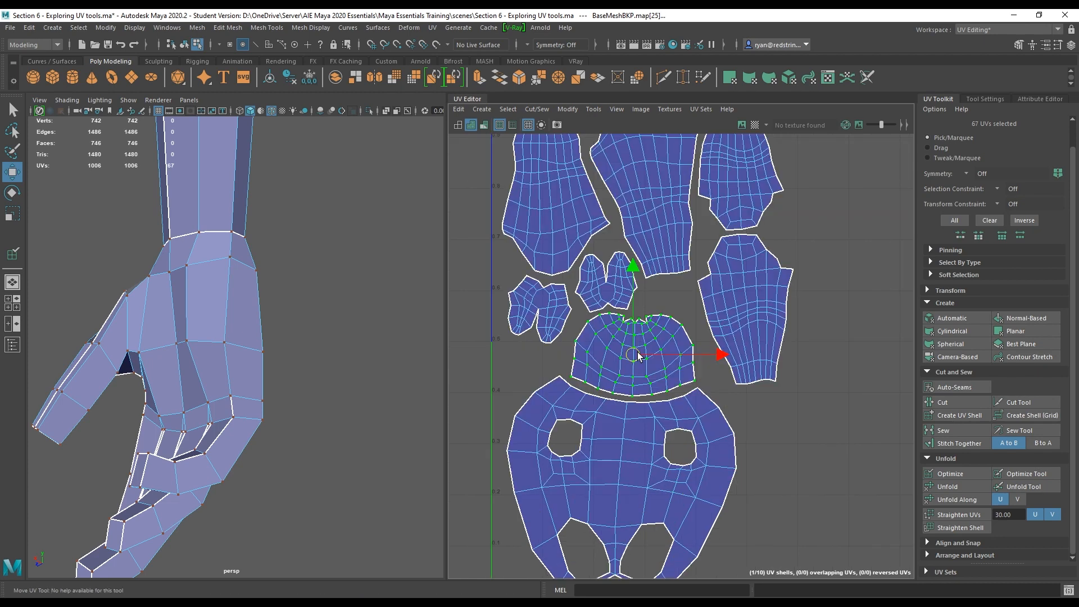
# Select the lower arm shell and nudge its position slightly.
pyautogui.click(748, 305)
pyautogui.moveTo(750, 309); pyautogui.dragTo(746, 319)
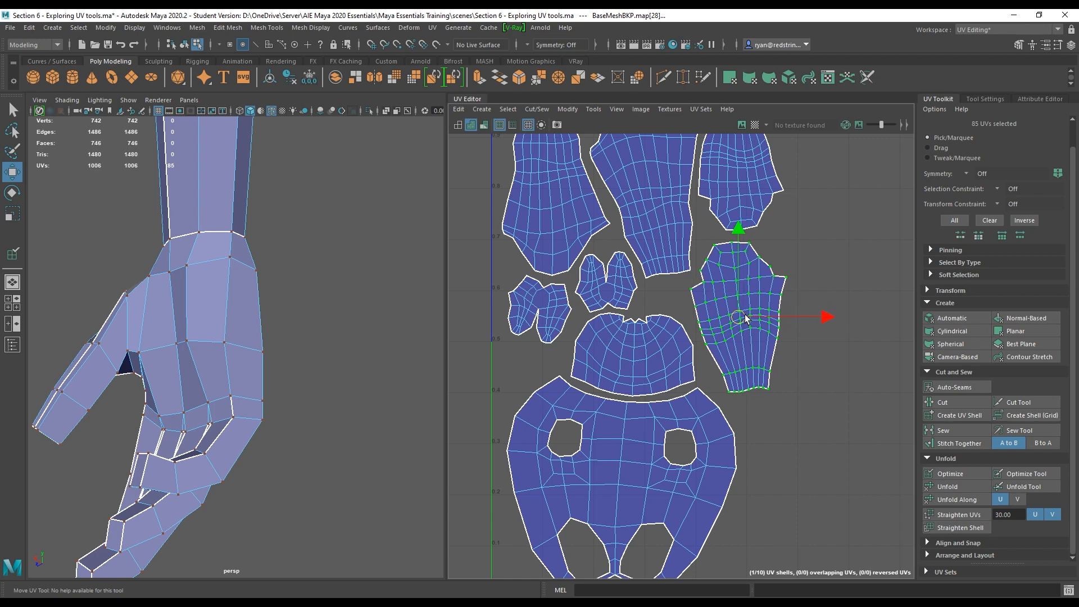
pyautogui.scroll(-5, 679, 296)
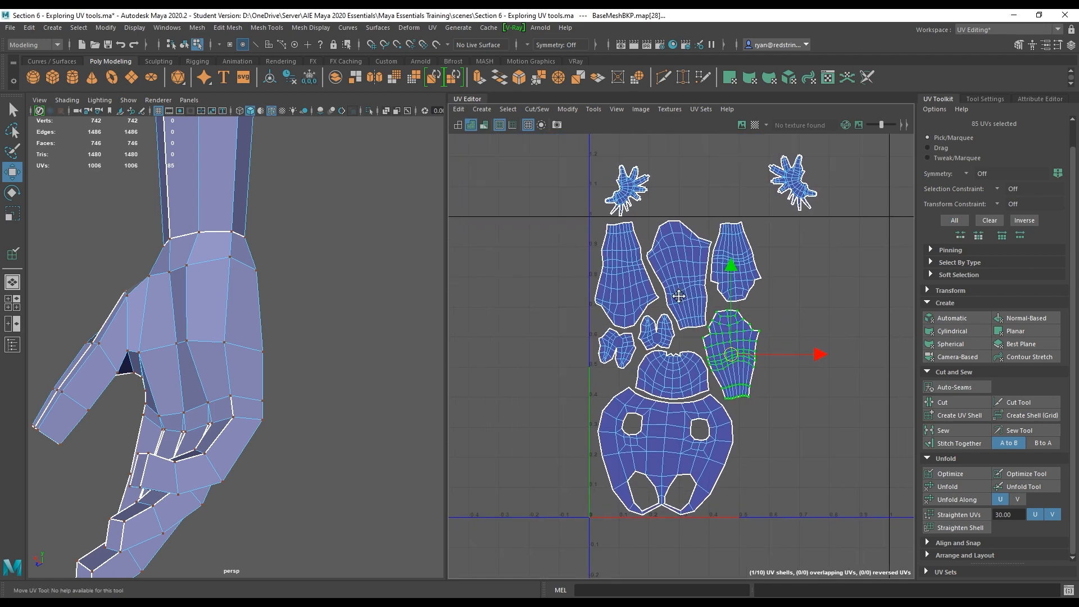
pyautogui.keyDown('alt'); pyautogui.moveTo(679, 296); pyautogui.dragTo(611, 290, button='middle'); pyautogui.keyUp('alt')
# Move one hand shell down beside the torso shell, rotating it to fit and nudging it into place.
pyautogui.click(726, 181)
pyautogui.moveTo(726, 181); pyautogui.dragTo(709, 445)
pyautogui.press('e')
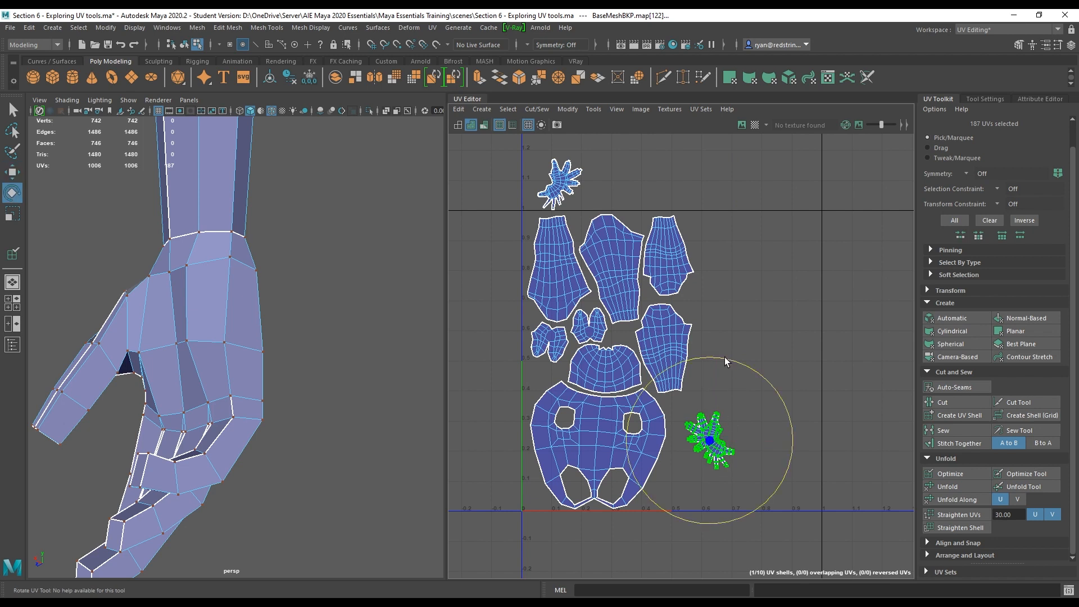
pyautogui.moveTo(723, 356); pyautogui.dragTo(689, 510)
pyautogui.press('w')
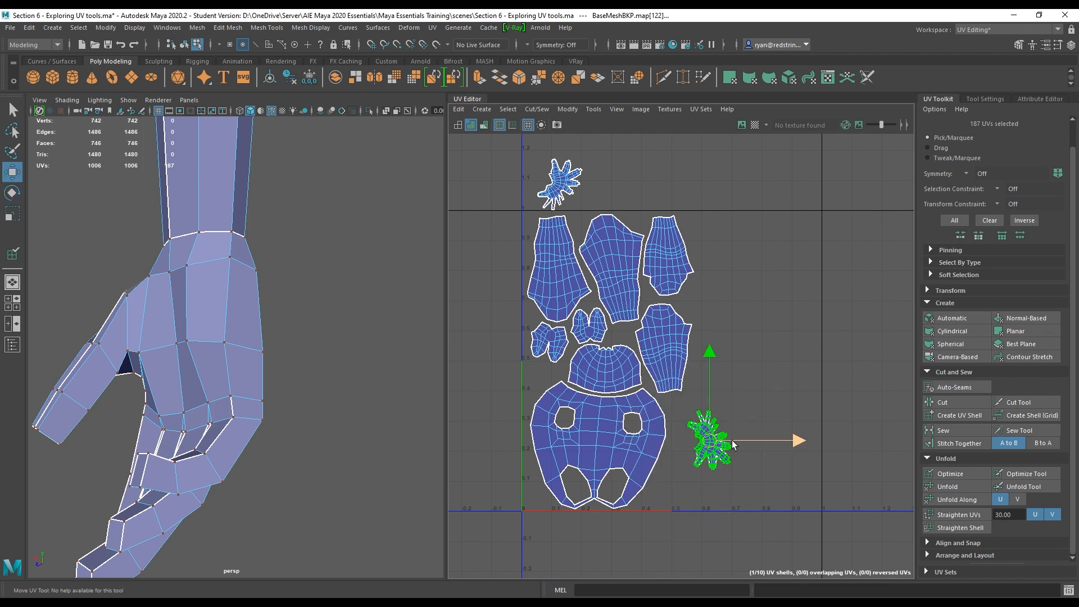
pyautogui.moveTo(709, 441); pyautogui.dragTo(690, 425)
pyautogui.press('e')
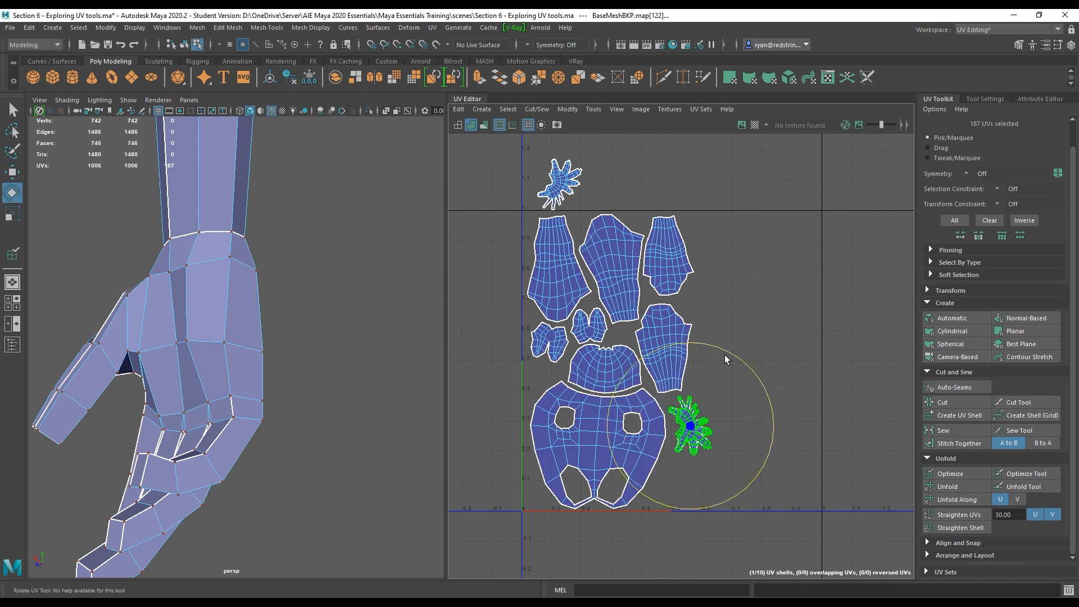
pyautogui.moveTo(725, 355); pyautogui.dragTo(741, 366)
pyautogui.press('w')
pyautogui.moveTo(692, 425); pyautogui.dragTo(689, 428)
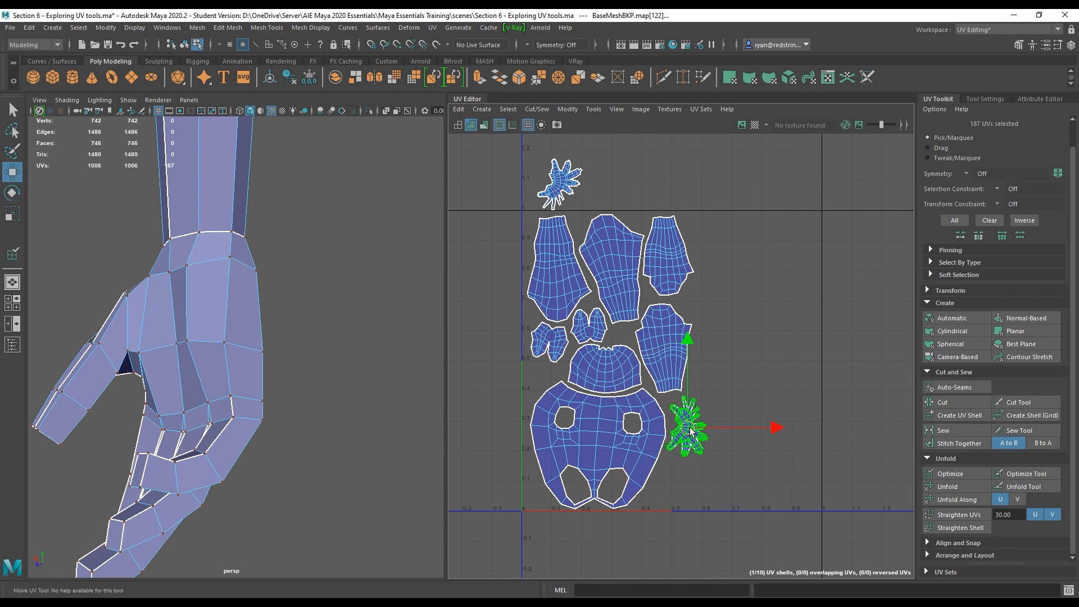
# Move the second hand shell down beside the torso shell, then rotate and reposition both hand shells so they fit together.
pyautogui.click(562, 188)
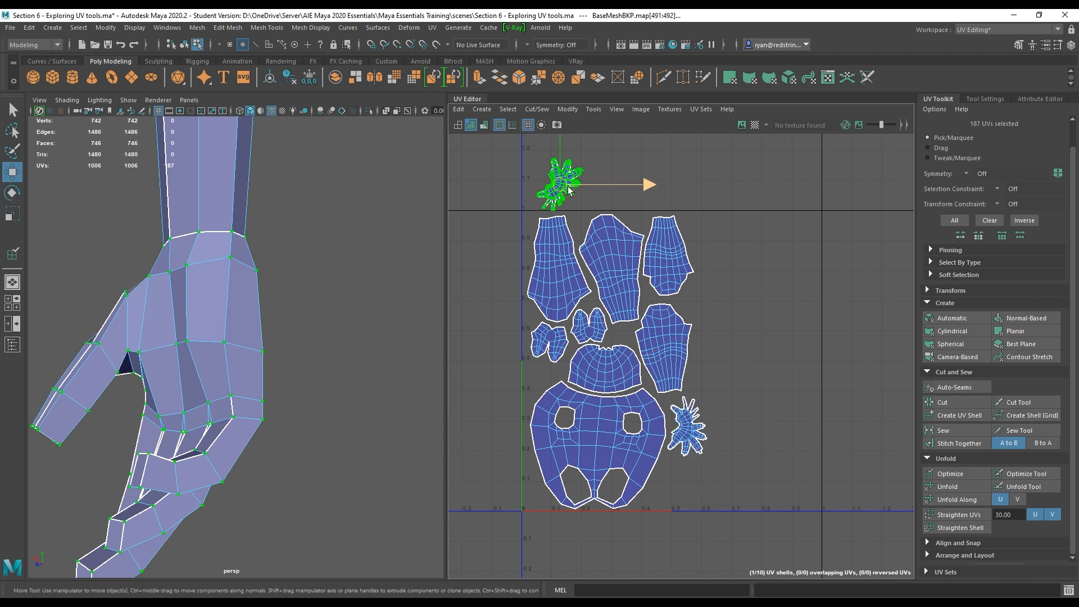
pyautogui.moveTo(562, 188); pyautogui.dragTo(730, 474)
pyautogui.keyDown('alt'); pyautogui.moveTo(729, 453); pyautogui.dragTo(709, 338, button='middle'); pyautogui.keyUp('alt')
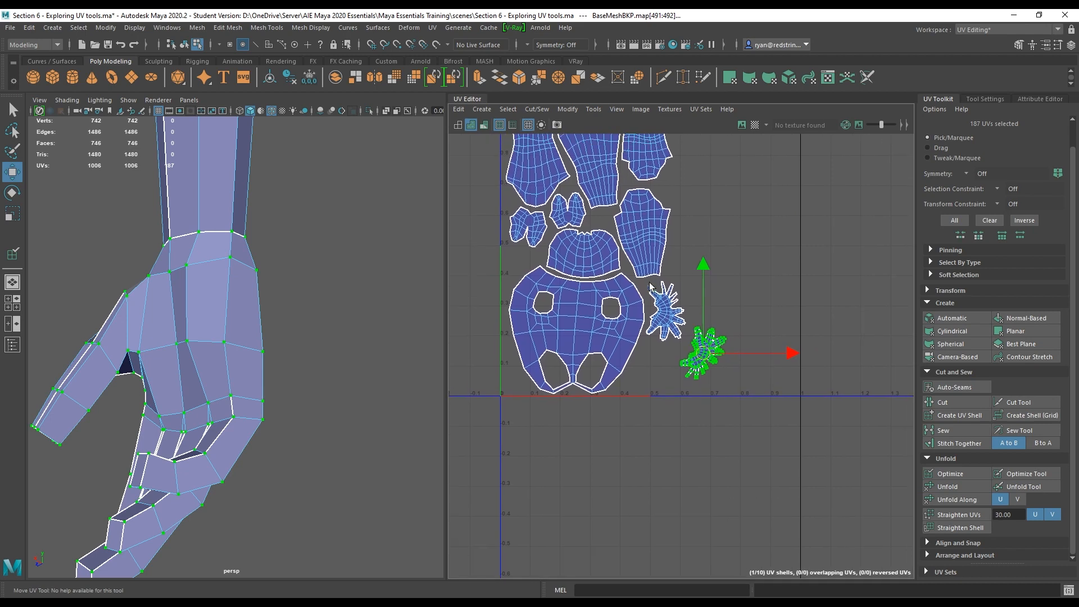
pyautogui.keyDown('alt'); pyautogui.moveTo(702, 336); pyautogui.dragTo(946, 450, button='right'); pyautogui.keyUp('alt')
pyautogui.keyDown('alt'); pyautogui.moveTo(735, 405); pyautogui.dragTo(721, 281, button='middle'); pyautogui.keyUp('alt')
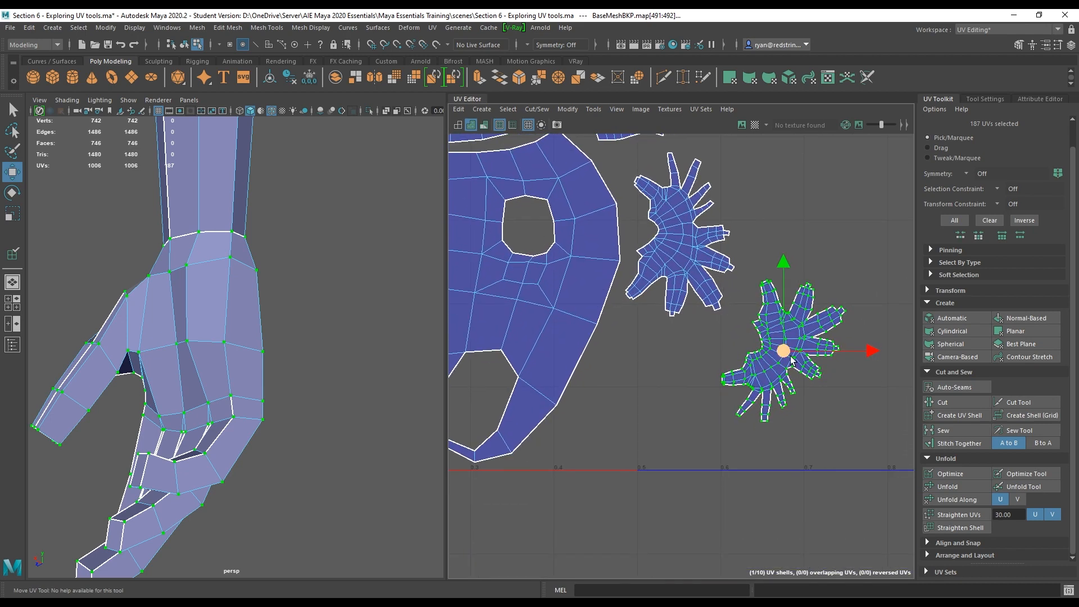
pyautogui.moveTo(783, 354); pyautogui.dragTo(623, 393)
pyautogui.doubleClick(684, 283)
pyautogui.press('e')
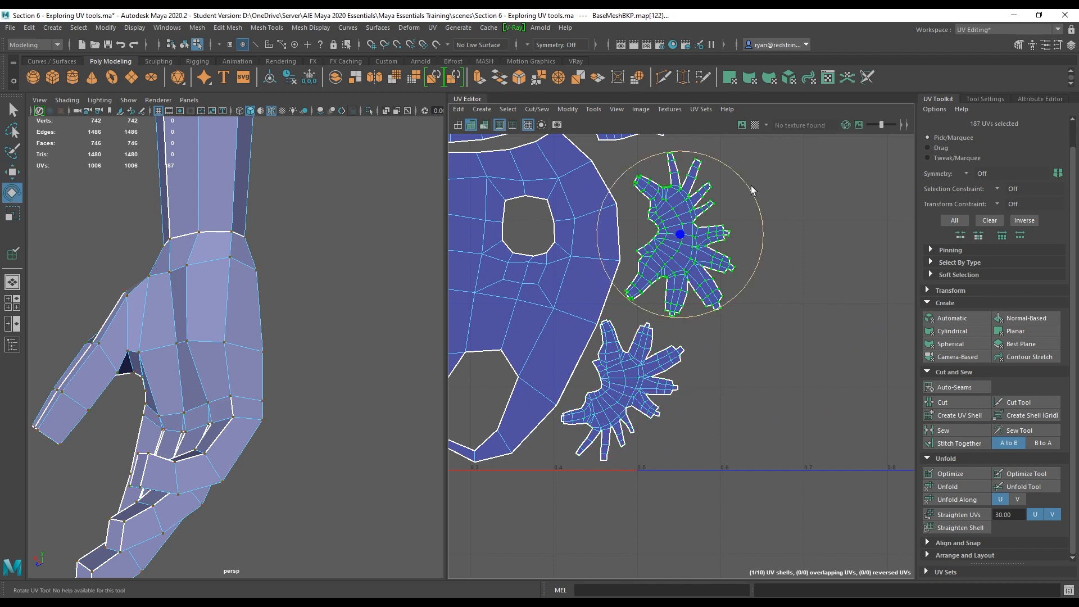
pyautogui.moveTo(751, 187); pyautogui.dragTo(744, 183)
pyautogui.press('w')
pyautogui.moveTo(687, 231); pyautogui.dragTo(675, 232)
pyautogui.scroll(-7, 725, 267)
pyautogui.keyDown('alt'); pyautogui.moveTo(729, 270); pyautogui.dragTo(691, 334, button='middle'); pyautogui.keyUp('alt')
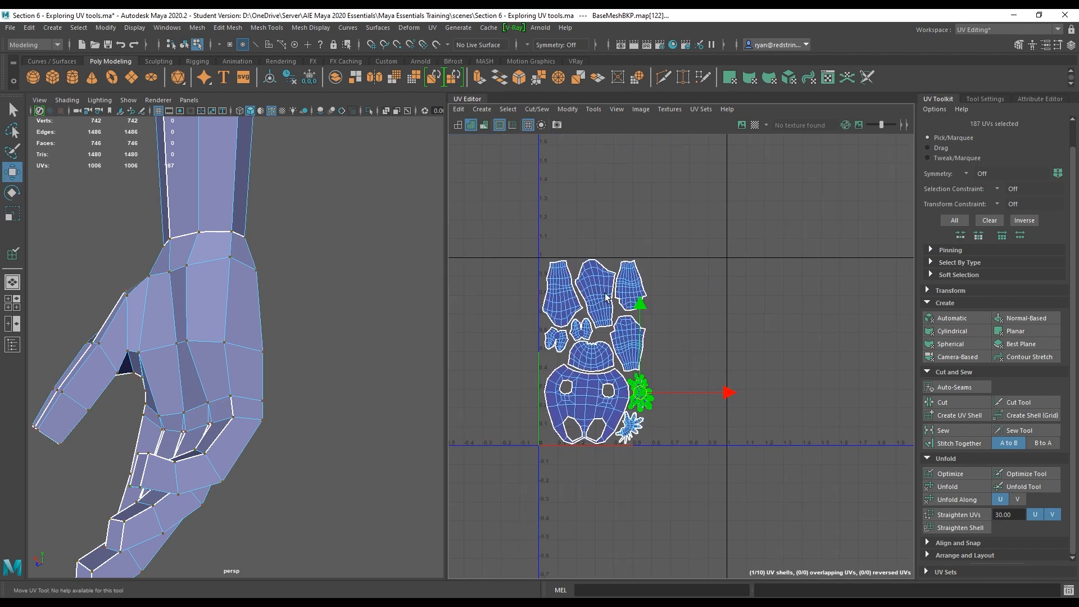
pyautogui.click(701, 301)
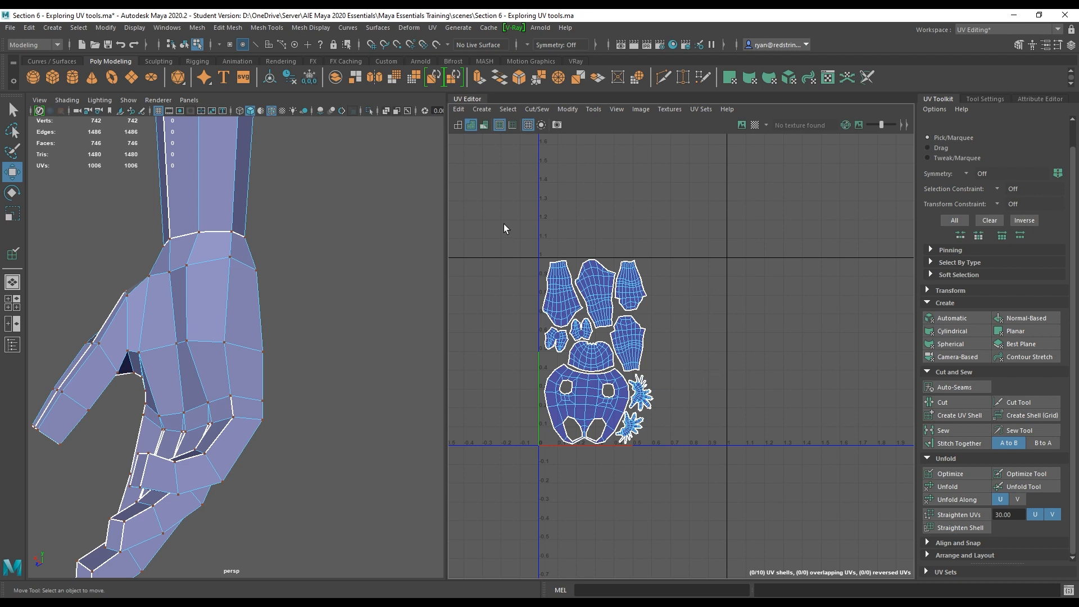
# Try scaling all UV shells down together, then undo the scale.
pyautogui.moveTo(504, 224); pyautogui.dragTo(726, 510)
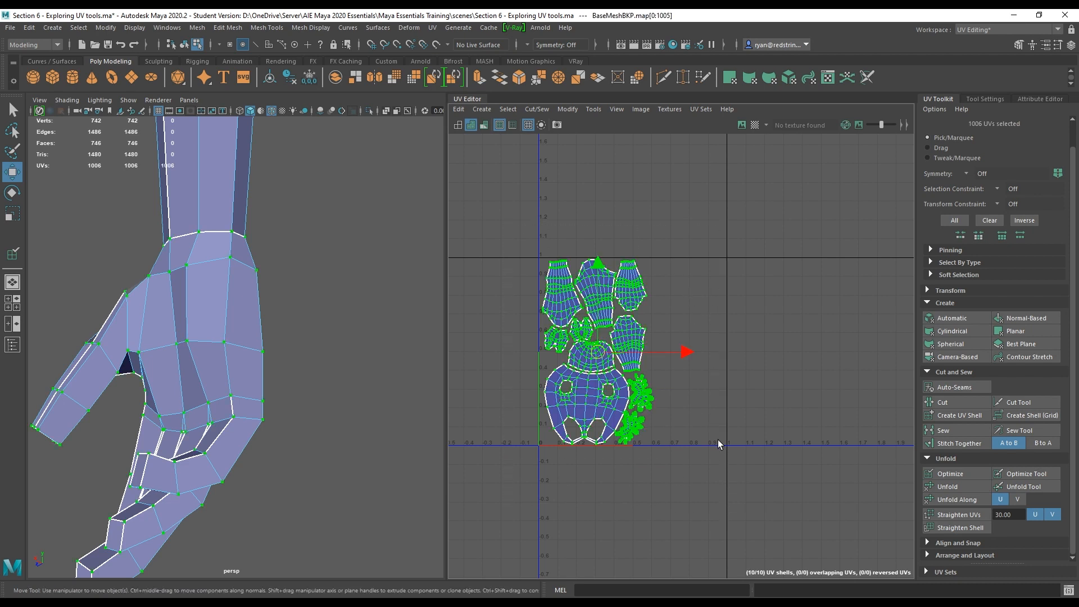
pyautogui.press('r')
pyautogui.moveTo(598, 351); pyautogui.dragTo(580, 391)
pyautogui.press('w')
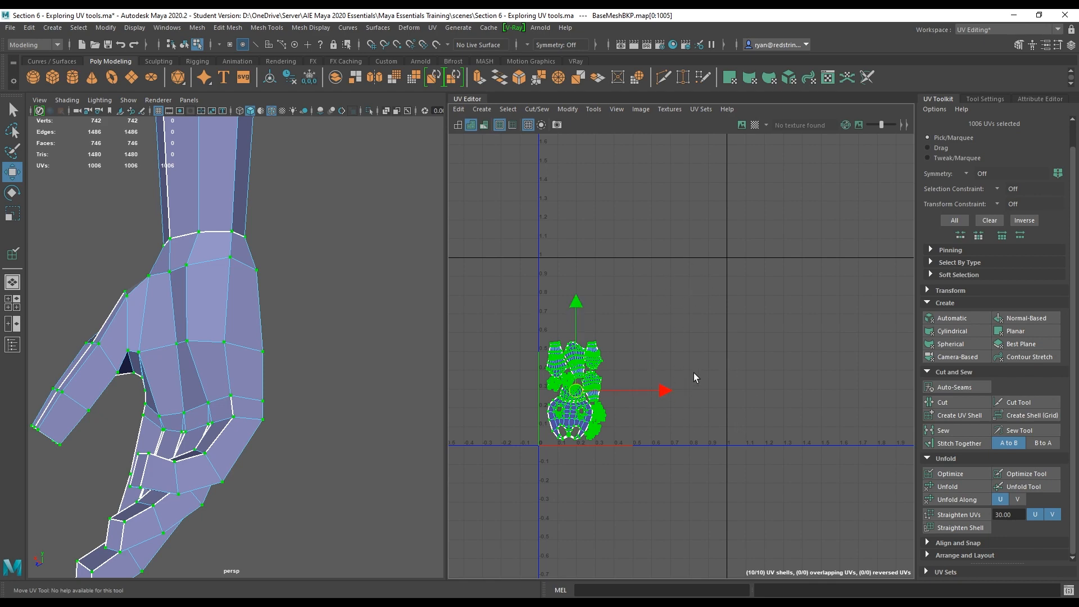
pyautogui.hotkey('ctrl', 'z')
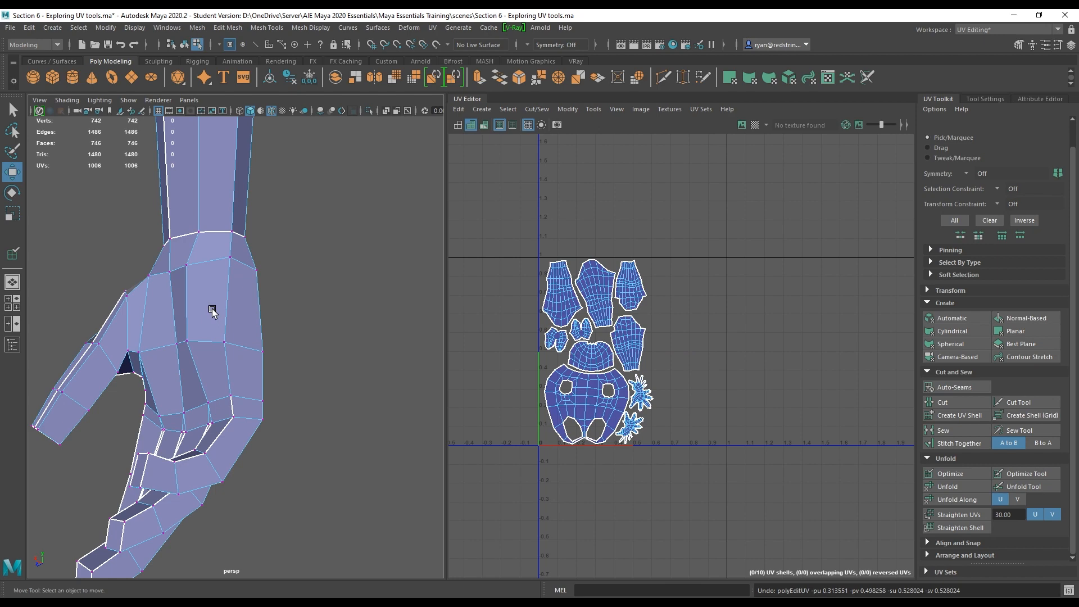
# Select all UV shells and apply the automatic Layout to pack them into the tile.
pyautogui.rightClick(596, 291)
pyautogui.click(645, 290)
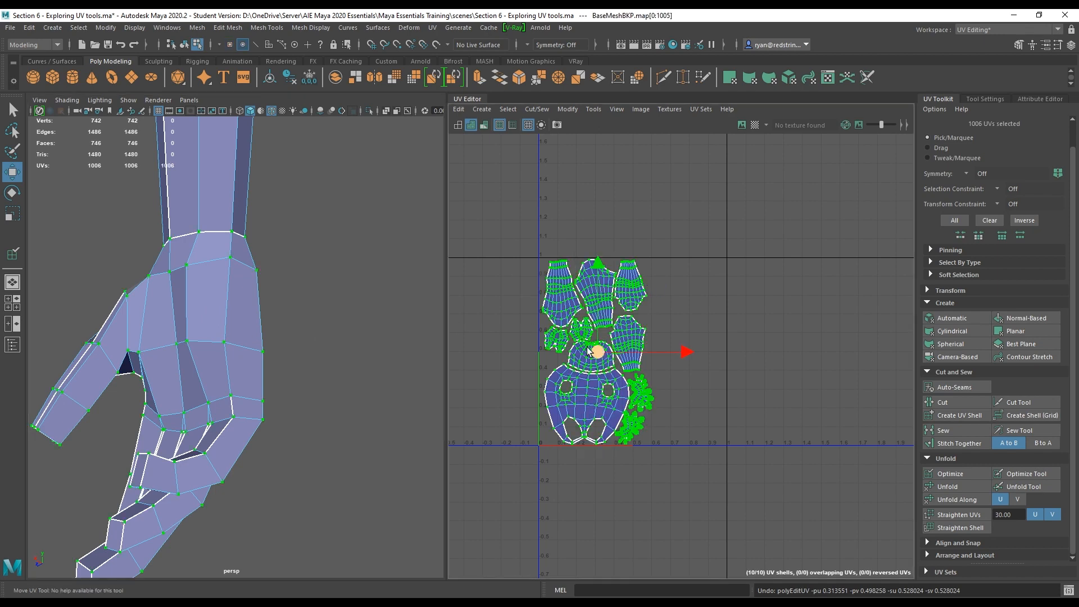
pyautogui.keyDown('alt'); pyautogui.moveTo(328, 240); pyautogui.dragTo(318, 276, button='middle'); pyautogui.keyUp('alt')
pyautogui.keyDown('alt'); pyautogui.moveTo(317, 277); pyautogui.dragTo(387, 284, button='right'); pyautogui.keyUp('alt')
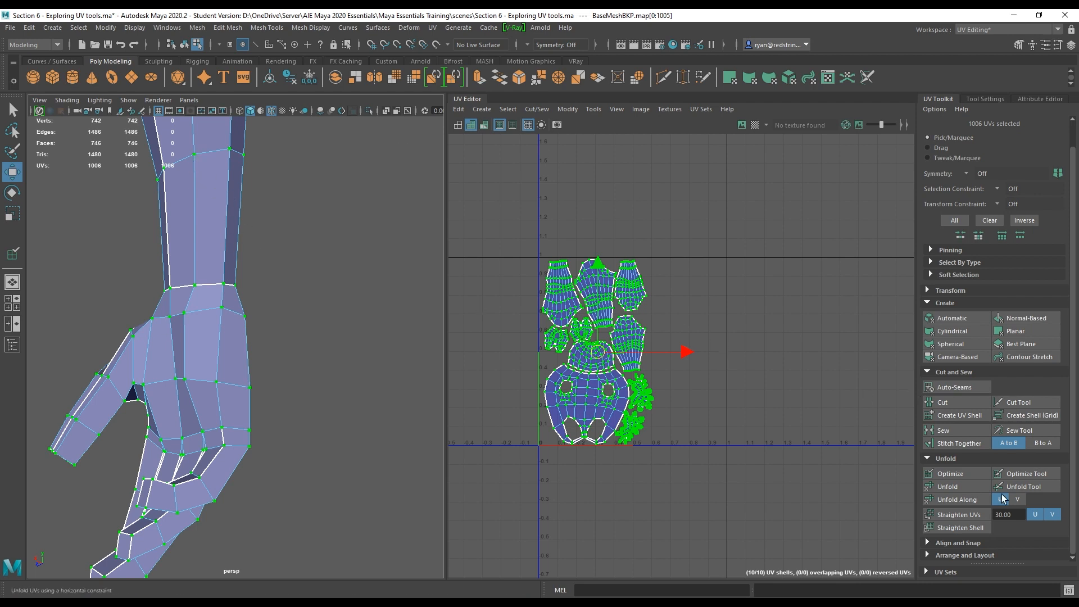
pyautogui.click(934, 556)
pyautogui.scroll(-3, 963, 479)
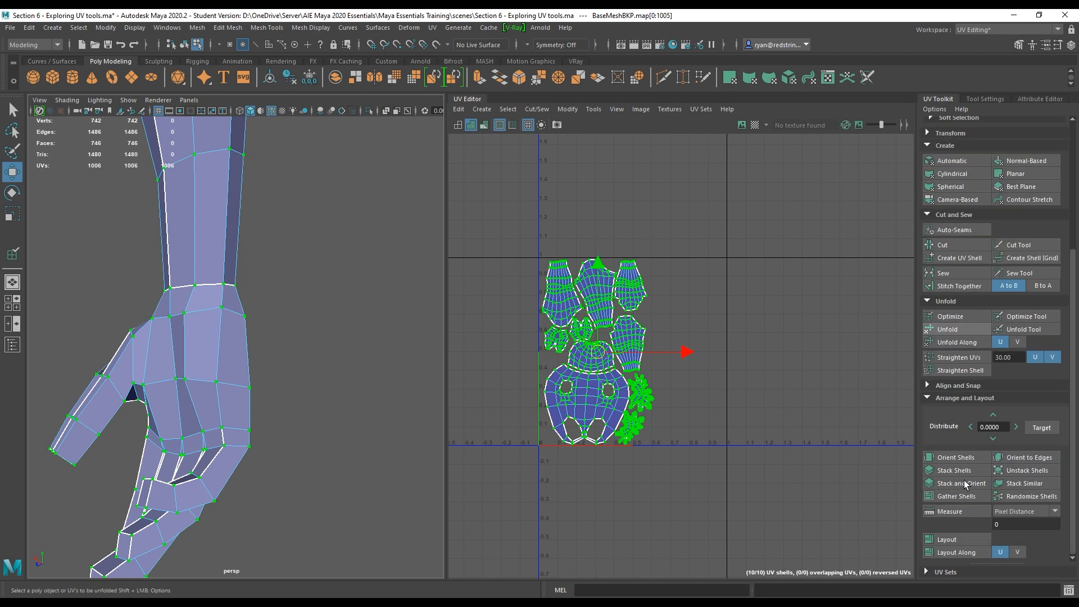
pyautogui.click(955, 540)
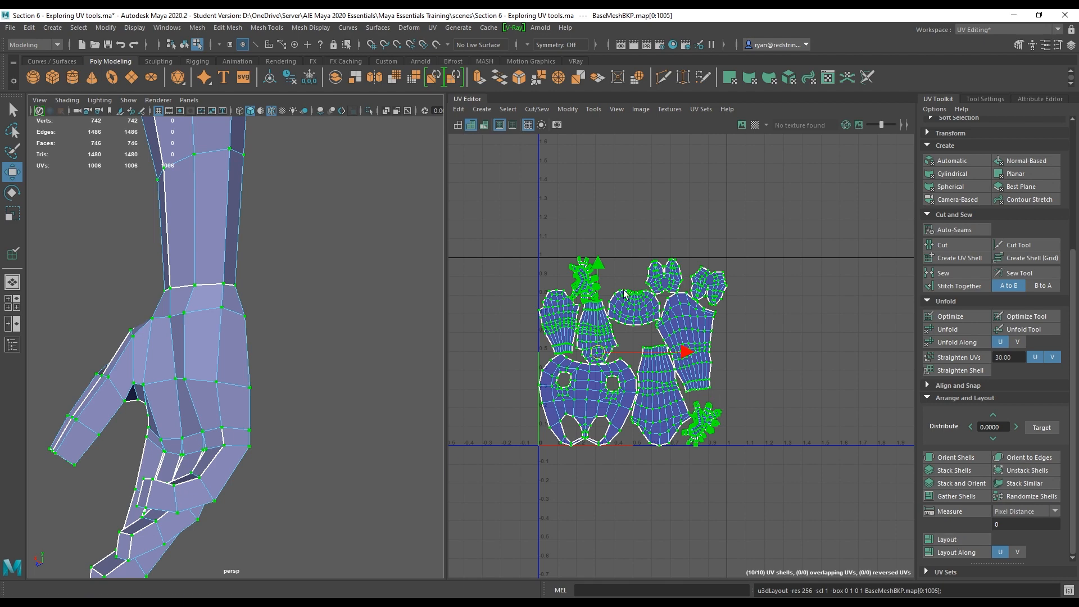
# Inspect the automatically laid out shells in the UV editor.
pyautogui.press('f')
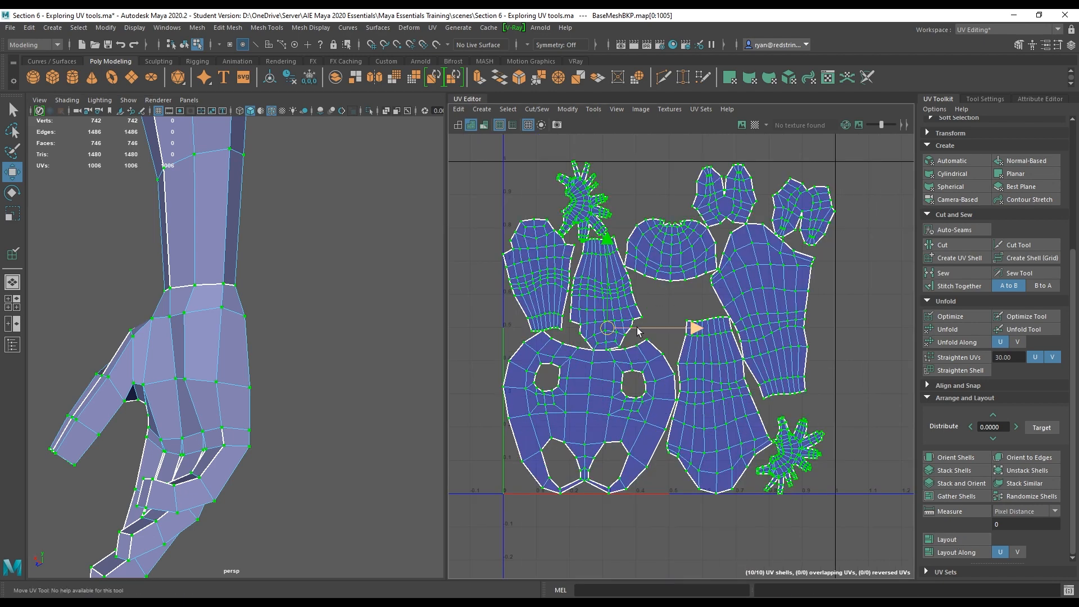
pyautogui.keyDown('alt'); pyautogui.moveTo(700, 291); pyautogui.dragTo(685, 410, button='middle'); pyautogui.keyUp('alt')
pyautogui.keyDown('alt'); pyautogui.moveTo(685, 410); pyautogui.dragTo(841, 321, button='right'); pyautogui.keyUp('alt')
pyautogui.keyDown('alt'); pyautogui.moveTo(842, 322); pyautogui.dragTo(589, 298, button='middle'); pyautogui.keyUp('alt')
pyautogui.keyDown('alt'); pyautogui.moveTo(589, 297); pyautogui.dragTo(799, 403, button='right'); pyautogui.keyUp('alt')
pyautogui.keyDown('alt'); pyautogui.moveTo(799, 399); pyautogui.dragTo(641, 332, button='middle'); pyautogui.keyUp('alt')
pyautogui.keyDown('alt'); pyautogui.moveTo(640, 332); pyautogui.dragTo(491, 326, button='right'); pyautogui.keyUp('alt')
pyautogui.keyDown('alt'); pyautogui.moveTo(537, 370); pyautogui.dragTo(816, 306, button='middle'); pyautogui.keyUp('alt')
pyautogui.keyDown('alt'); pyautogui.moveTo(611, 345); pyautogui.dragTo(613, 287, button='middle'); pyautogui.keyUp('alt')
pyautogui.keyDown('alt'); pyautogui.moveTo(557, 304); pyautogui.dragTo(646, 404, button='right'); pyautogui.keyUp('alt')
pyautogui.keyDown('alt'); pyautogui.moveTo(841, 420); pyautogui.dragTo(491, 254, button='right'); pyautogui.keyUp('alt')
pyautogui.keyDown('alt'); pyautogui.moveTo(725, 421); pyautogui.dragTo(809, 197, button='middle'); pyautogui.keyUp('alt')
pyautogui.keyDown('alt'); pyautogui.moveTo(660, 476); pyautogui.dragTo(510, 302, button='middle'); pyautogui.keyUp('alt')
pyautogui.keyDown('alt'); pyautogui.moveTo(753, 379); pyautogui.dragTo(635, 312, button='right'); pyautogui.keyUp('alt')
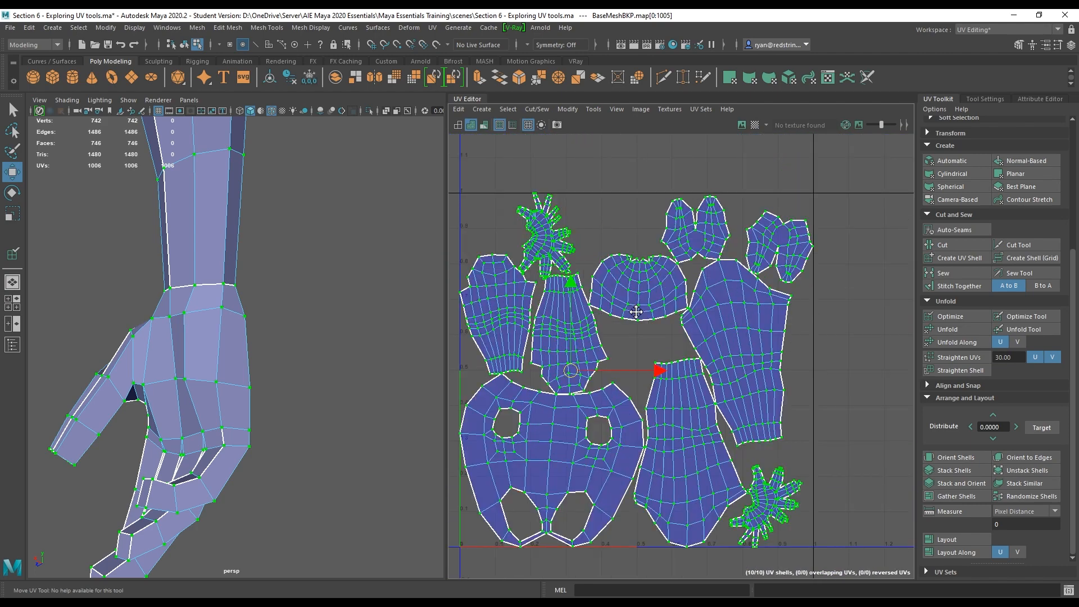
# Undo the automatic layout and deselect the shells.
pyautogui.hotkey('ctrl', 'z')
pyautogui.click(807, 374)
pyautogui.keyDown('alt'); pyautogui.moveTo(772, 380); pyautogui.dragTo(709, 296, button='right'); pyautogui.keyUp('alt')
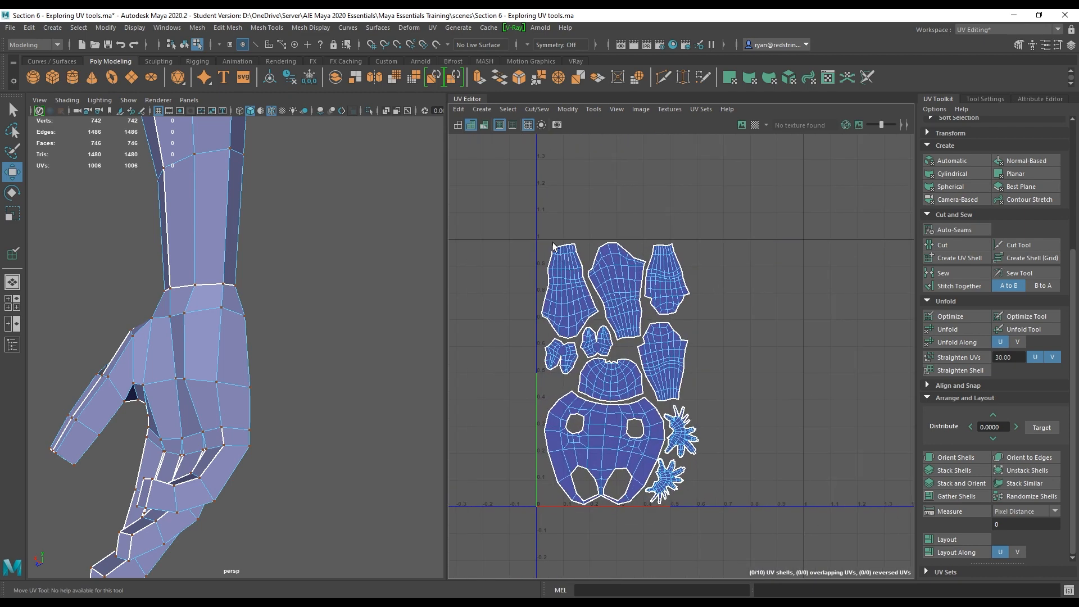
# Display the checker texture on the character model.
pyautogui.moveTo(226, 216); pyautogui.dragTo(263, 197, button='right')
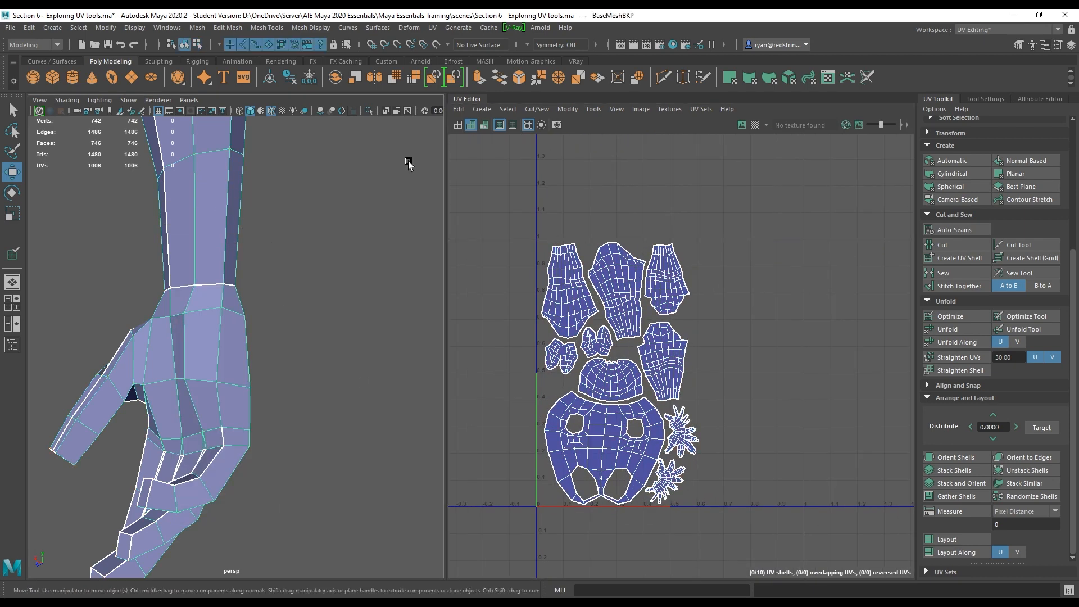
pyautogui.click(755, 124)
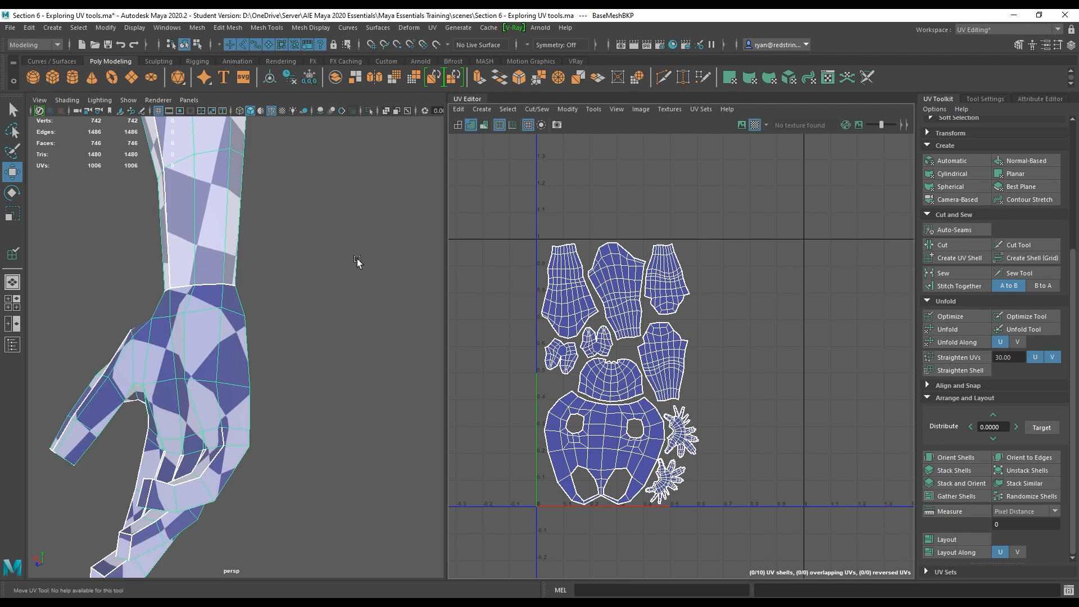
# Inspect the checker pattern across the whole character in the perspective view.
pyautogui.scroll(-5, 170, 224)
pyautogui.keyDown('alt'); pyautogui.moveTo(170, 224); pyautogui.dragTo(363, 264); pyautogui.keyUp('alt')
pyautogui.press('f')
pyautogui.keyDown('alt'); pyautogui.moveTo(261, 288); pyautogui.dragTo(346, 347); pyautogui.keyUp('alt')
pyautogui.scroll(5, 236, 337)
pyautogui.keyDown('alt'); pyautogui.moveTo(140, 322); pyautogui.dragTo(297, 380); pyautogui.keyUp('alt')
pyautogui.keyDown('alt'); pyautogui.moveTo(298, 380); pyautogui.dragTo(296, 356, button='middle'); pyautogui.keyUp('alt')
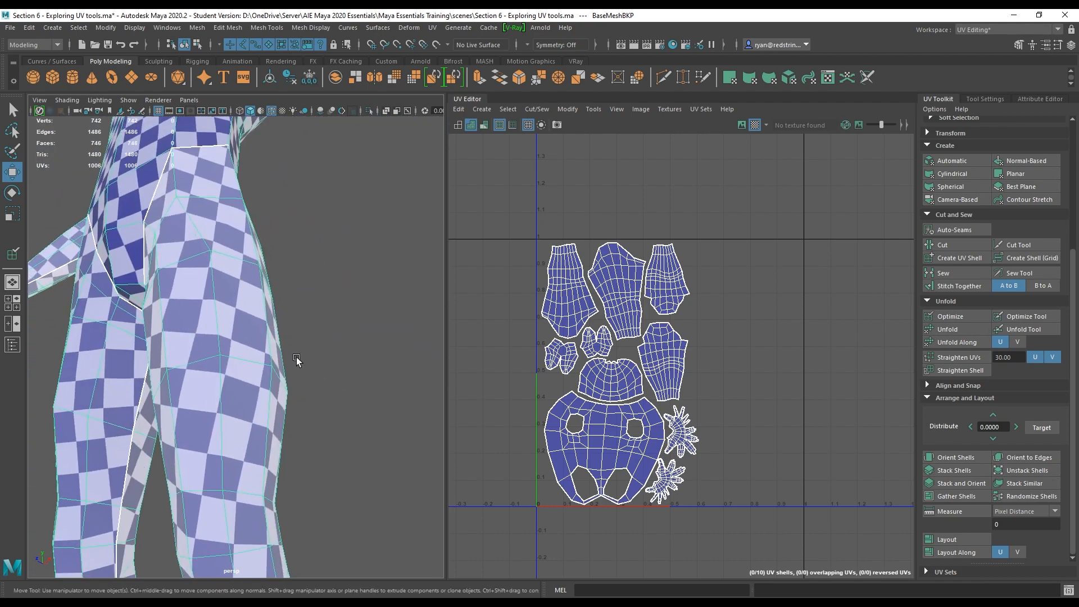
pyautogui.keyDown('alt'); pyautogui.moveTo(295, 356); pyautogui.dragTo(191, 291, button='right'); pyautogui.keyUp('alt')
pyautogui.keyDown('alt'); pyautogui.moveTo(179, 295); pyautogui.dragTo(577, 329); pyautogui.keyUp('alt')
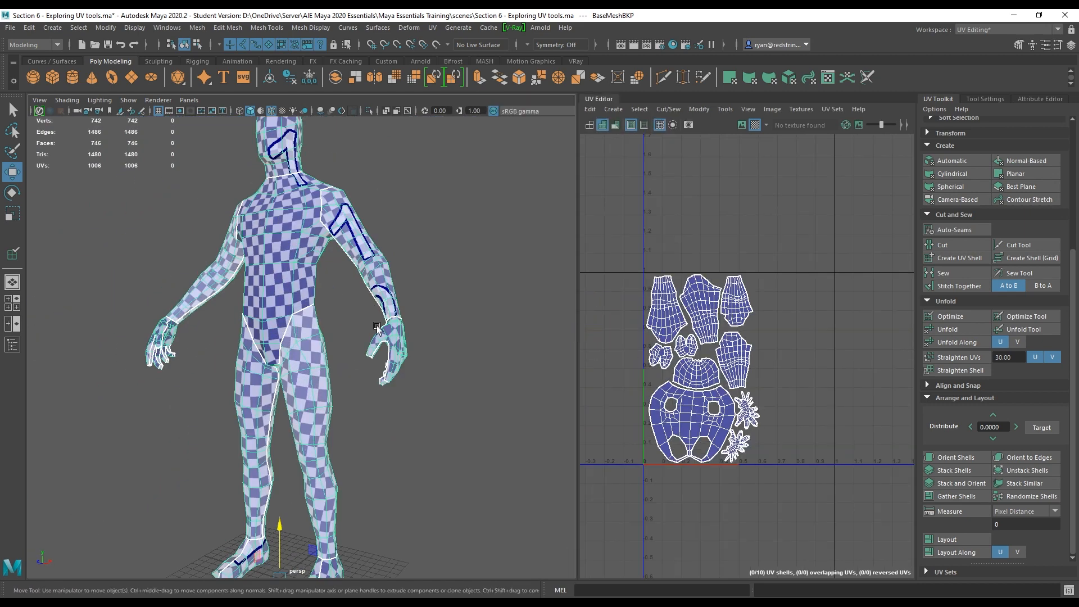
pyautogui.keyDown('alt'); pyautogui.moveTo(377, 326); pyautogui.dragTo(246, 313, button='right'); pyautogui.keyUp('alt')
pyautogui.keyDown('alt'); pyautogui.moveTo(247, 314); pyautogui.dragTo(292, 323, button='middle'); pyautogui.keyUp('alt')
pyautogui.keyDown('alt'); pyautogui.moveTo(292, 323); pyautogui.dragTo(416, 286); pyautogui.keyUp('alt')
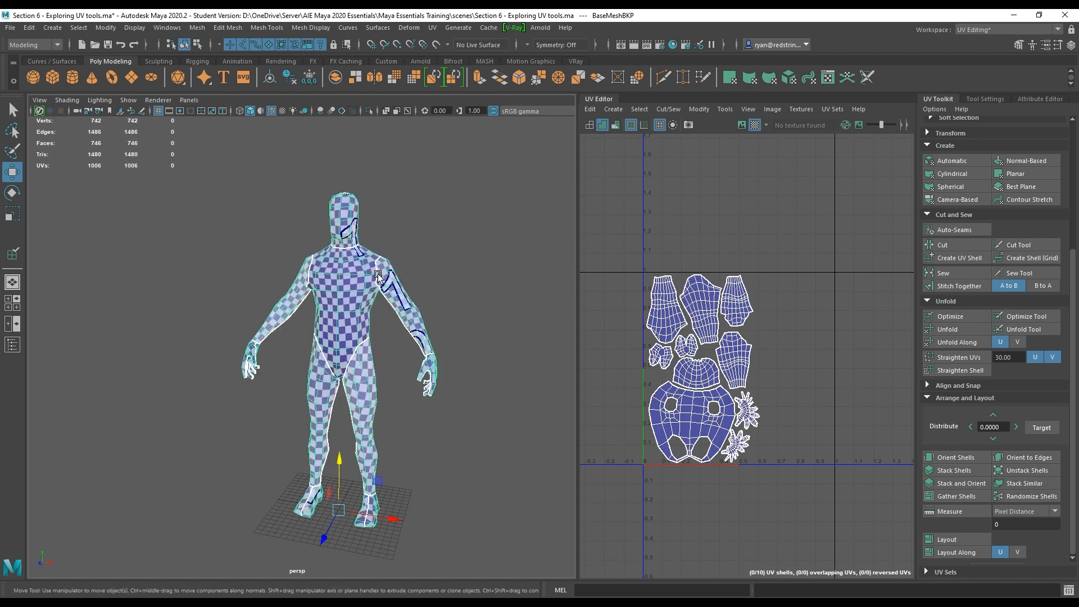
pyautogui.moveTo(370, 277); pyautogui.dragTo(405, 260, button='right')
pyautogui.keyDown('alt'); pyautogui.moveTo(473, 395); pyautogui.dragTo(455, 405, button='middle'); pyautogui.keyUp('alt')
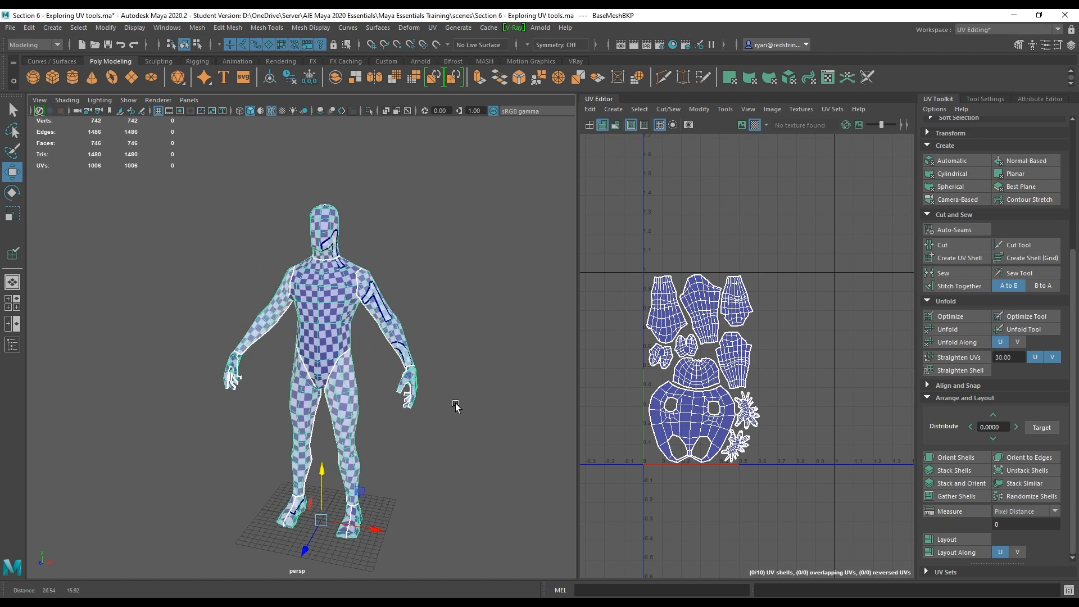
pyautogui.keyDown('alt'); pyautogui.moveTo(455, 406); pyautogui.dragTo(506, 380); pyautogui.keyUp('alt')
pyautogui.keyDown('alt'); pyautogui.moveTo(780, 352); pyautogui.dragTo(747, 357, button='middle'); pyautogui.keyUp('alt')
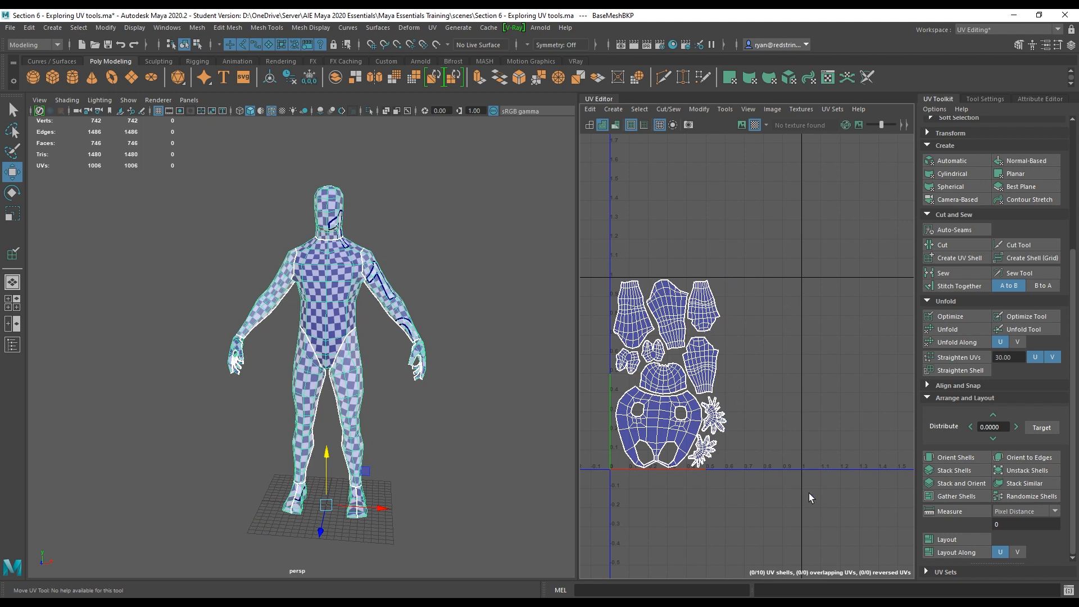
pyautogui.keyDown('alt'); pyautogui.moveTo(767, 451); pyautogui.dragTo(720, 450, button='middle'); pyautogui.keyUp('alt')
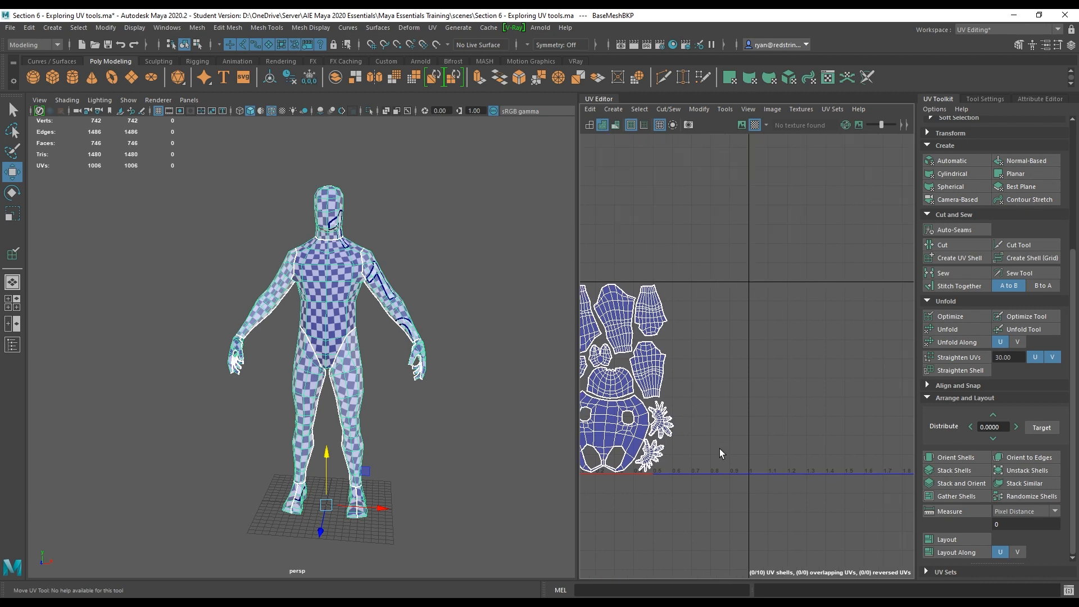
pyautogui.keyDown('alt'); pyautogui.moveTo(720, 451); pyautogui.dragTo(751, 376, button='right'); pyautogui.keyUp('alt')
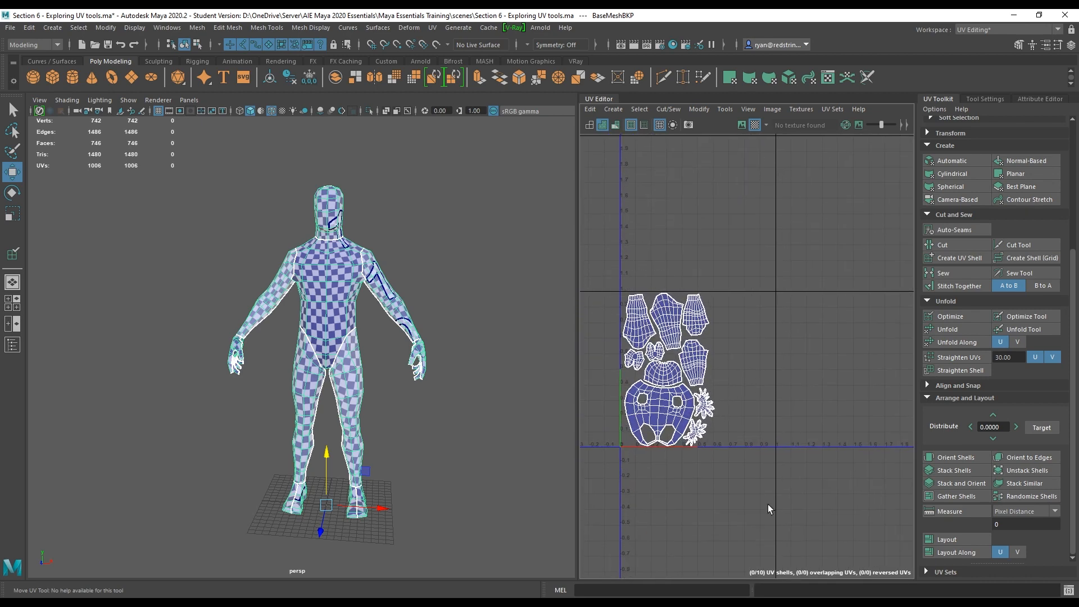
# Select all UV shells and scale them up together to fill more of the UV tile.
pyautogui.press('F12')
pyautogui.moveTo(618, 281); pyautogui.dragTo(770, 474)
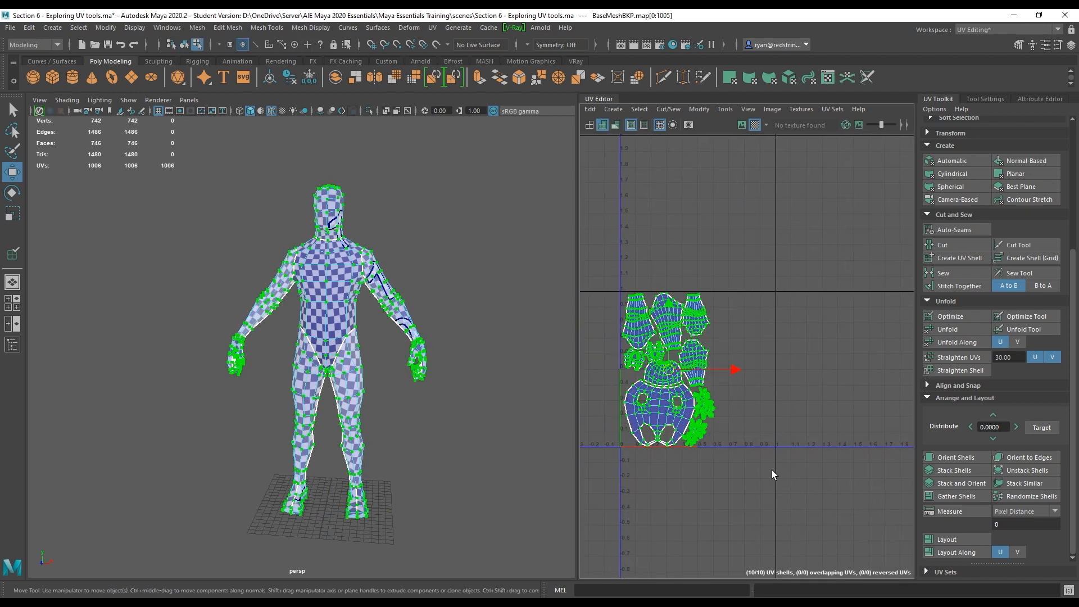
pyautogui.press('e')
pyautogui.press('r')
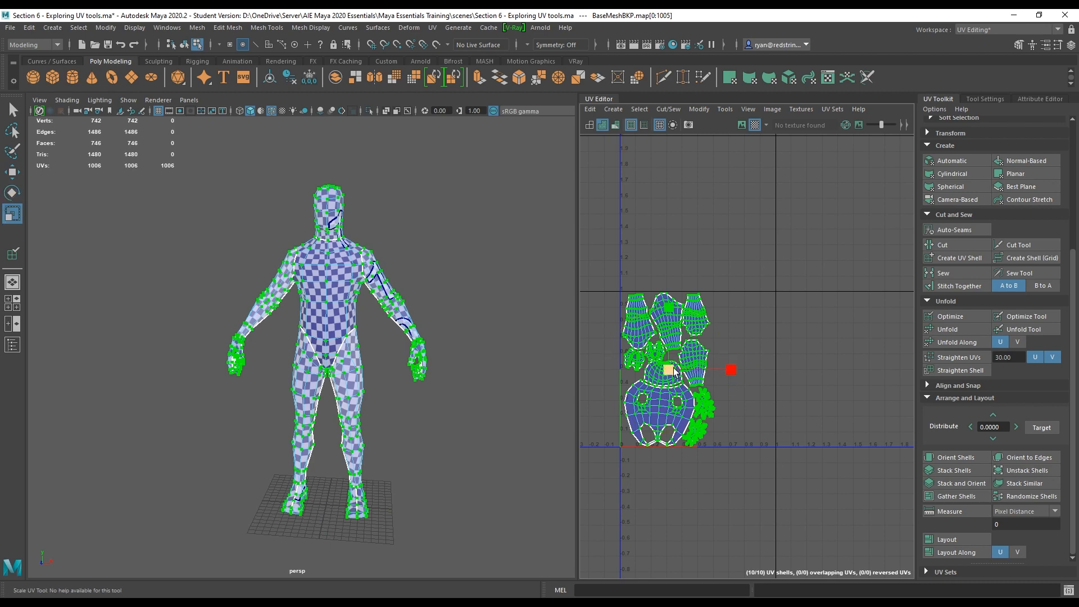
pyautogui.moveTo(674, 367); pyautogui.dragTo(715, 300)
pyautogui.press('w')
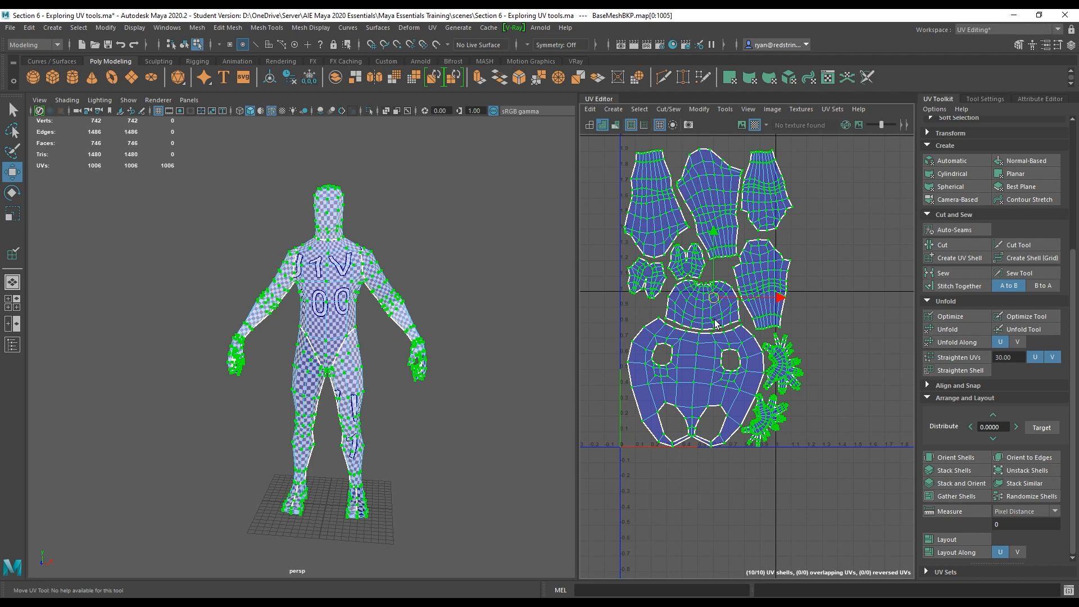
pyautogui.scroll(3, 749, 301)
pyautogui.press('e')
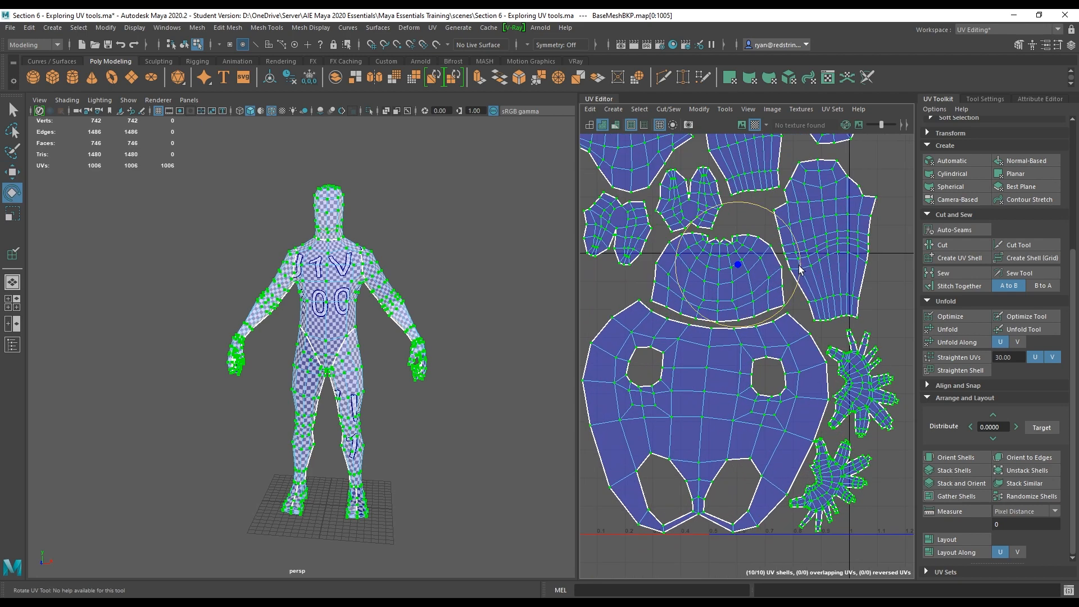
pyautogui.moveTo(799, 269); pyautogui.dragTo(807, 264)
pyautogui.press('w')
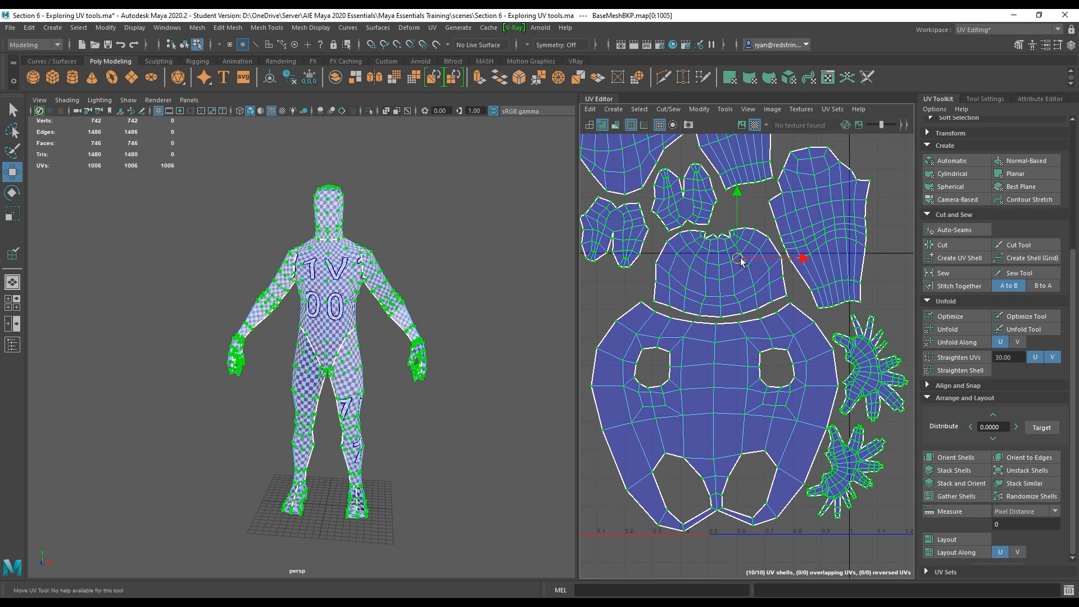
pyautogui.scroll(-3, 657, 326)
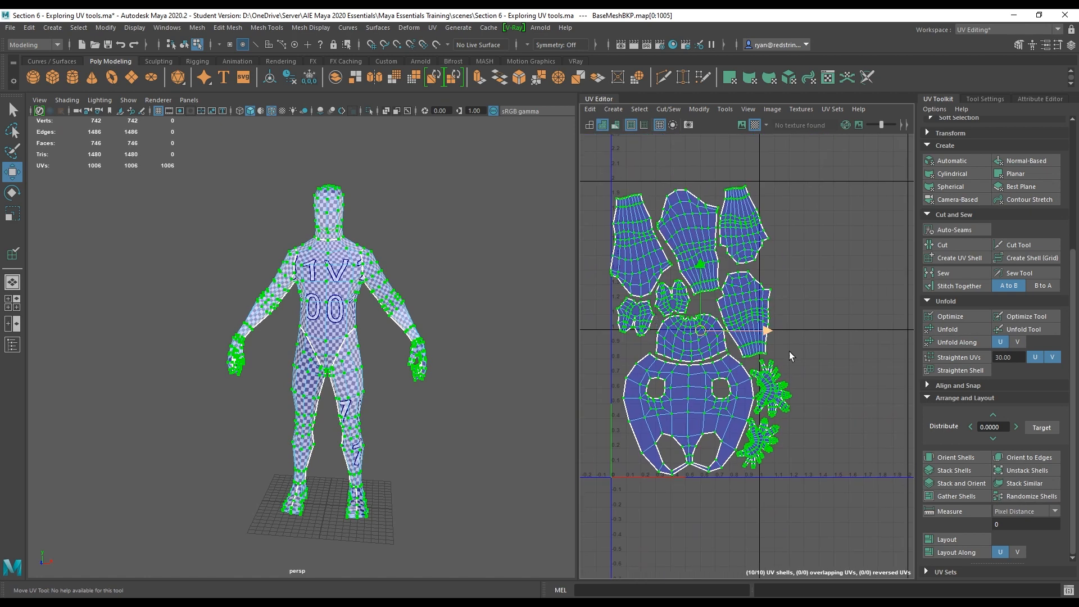
# Move and rotate the lower hand shell into the space beside the torso, just below the other hand.
pyautogui.click(775, 388)
pyautogui.moveTo(786, 386); pyautogui.dragTo(802, 360)
pyautogui.click(763, 444)
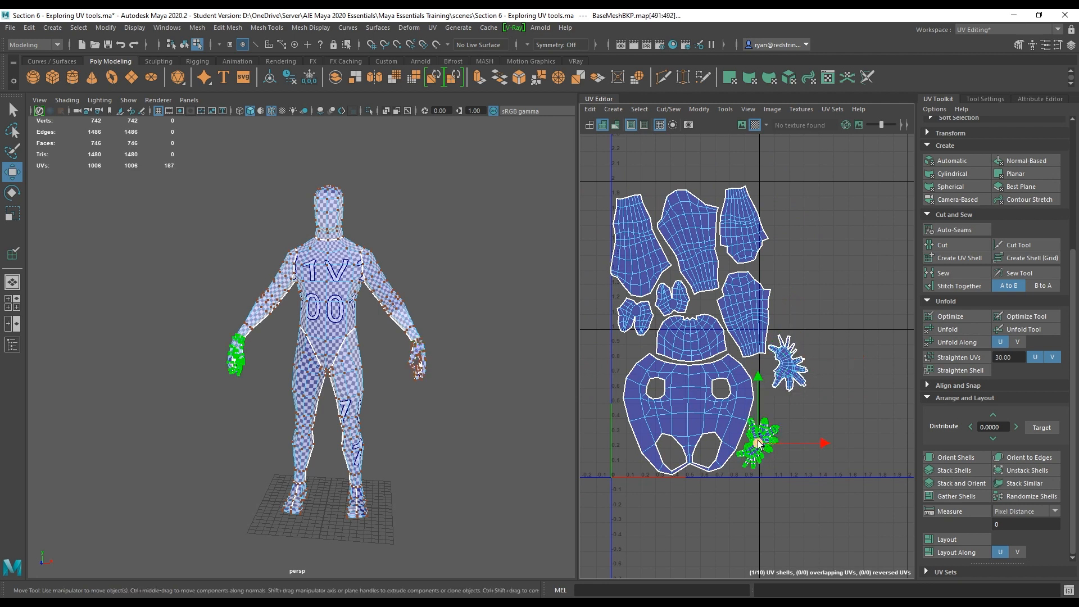
pyautogui.moveTo(758, 444); pyautogui.dragTo(783, 421)
pyautogui.press('e')
pyautogui.moveTo(826, 379); pyautogui.dragTo(803, 367)
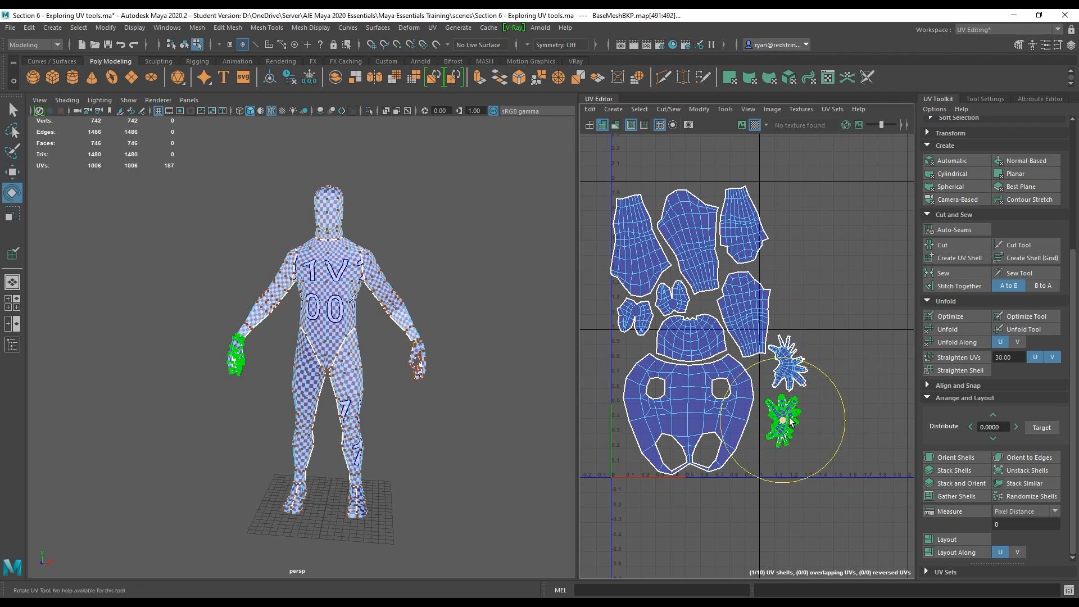
pyautogui.press('w')
pyautogui.moveTo(782, 425); pyautogui.dragTo(780, 421)
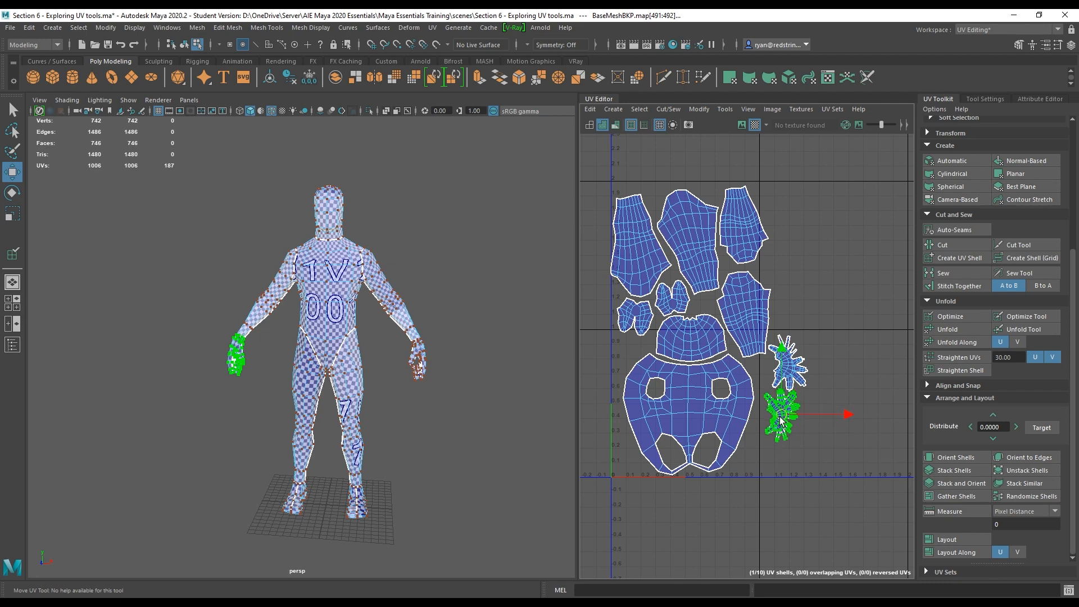
# Move and rotate the two arm shells into the space beside the hand shells.
pyautogui.click(739, 306)
pyautogui.keyDown('alt'); pyautogui.moveTo(739, 306); pyautogui.dragTo(632, 291, button='middle'); pyautogui.keyUp('alt')
pyautogui.moveTo(632, 291); pyautogui.dragTo(734, 395)
pyautogui.press('e')
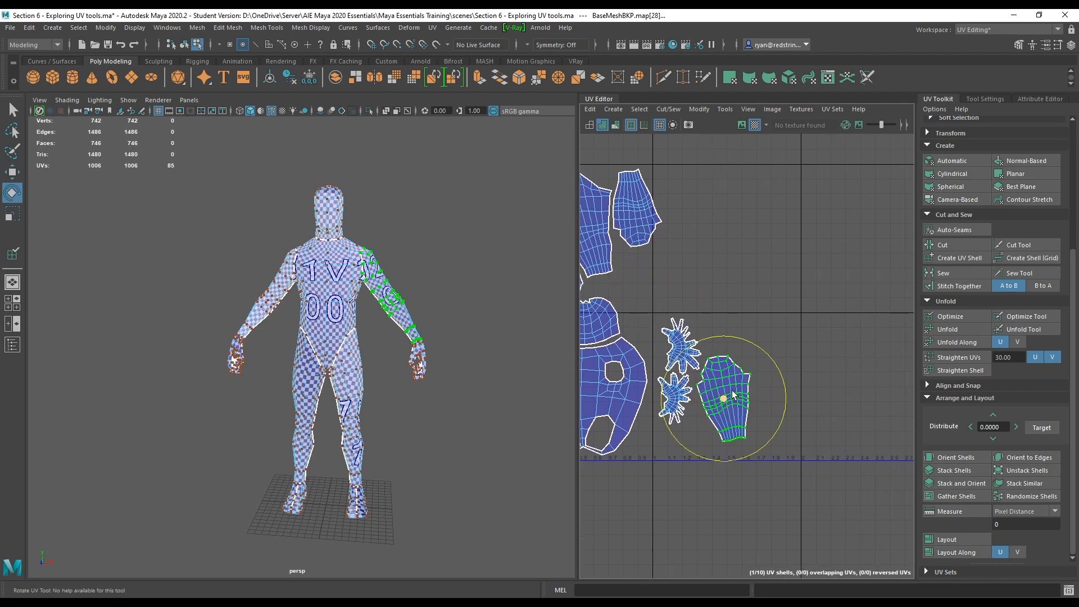
pyautogui.moveTo(833, 422); pyautogui.dragTo(801, 458)
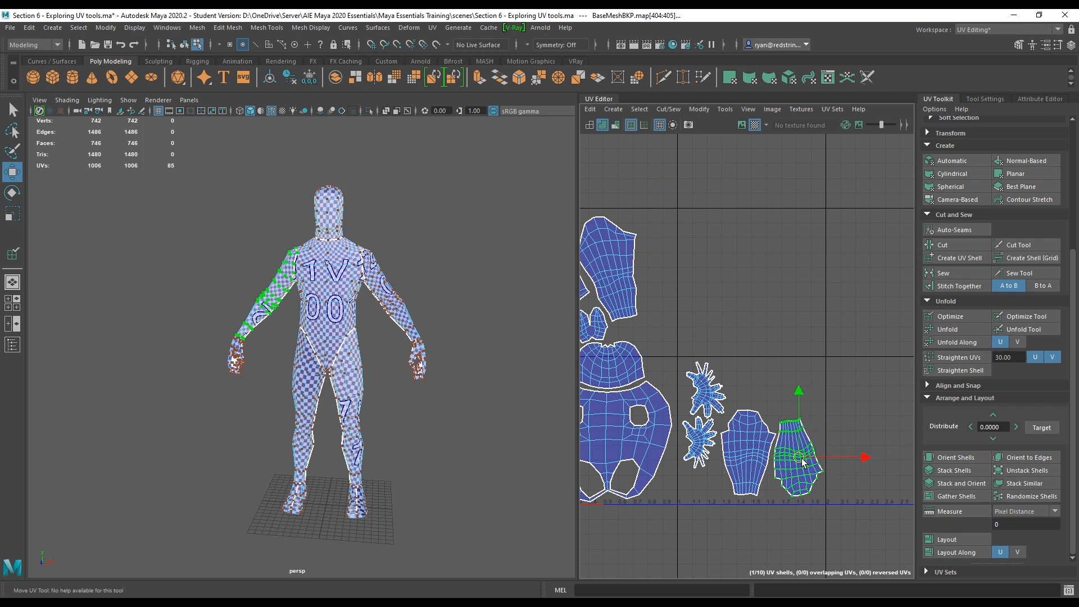
pyautogui.press('e')
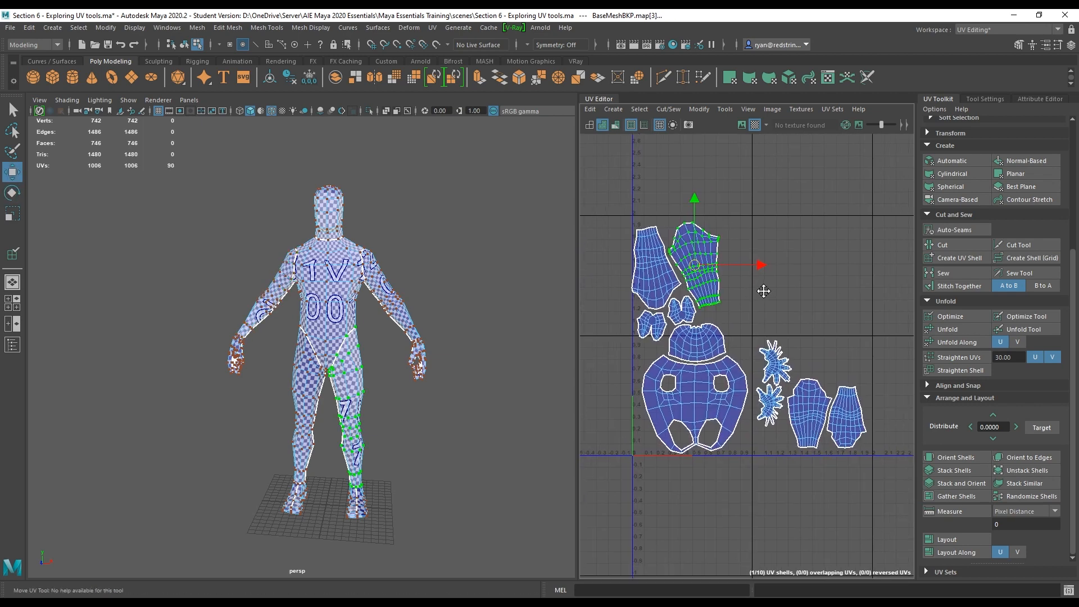
pyautogui.keyDown('alt'); pyautogui.moveTo(762, 289); pyautogui.dragTo(742, 305, button='middle'); pyautogui.keyUp('alt')
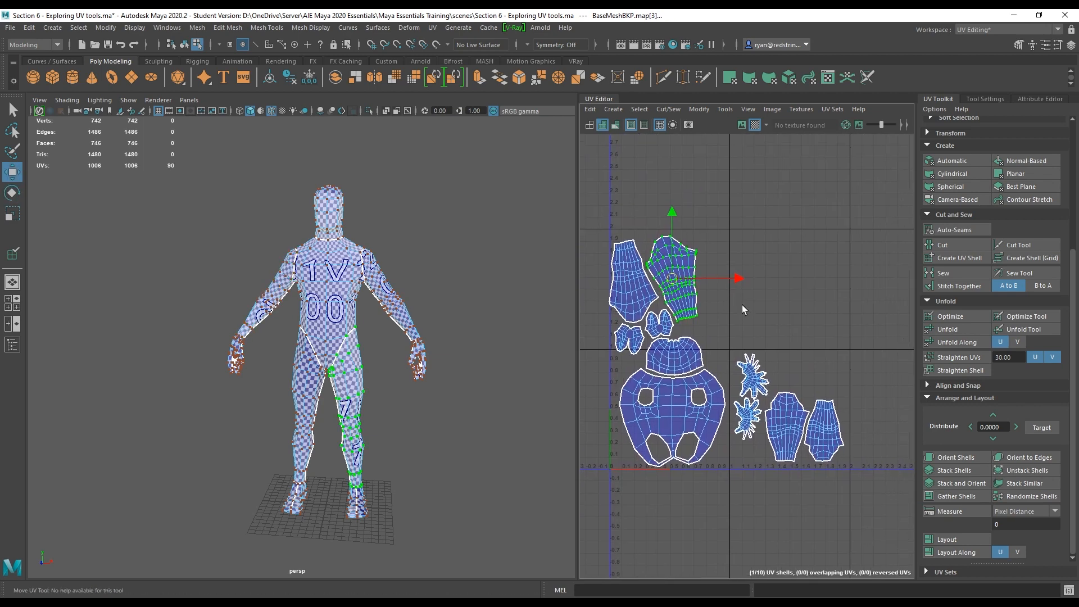
# Move the head shell and both foot shells into the row to the right of the arm shells.
pyautogui.click(672, 362)
pyautogui.moveTo(674, 367); pyautogui.dragTo(808, 377)
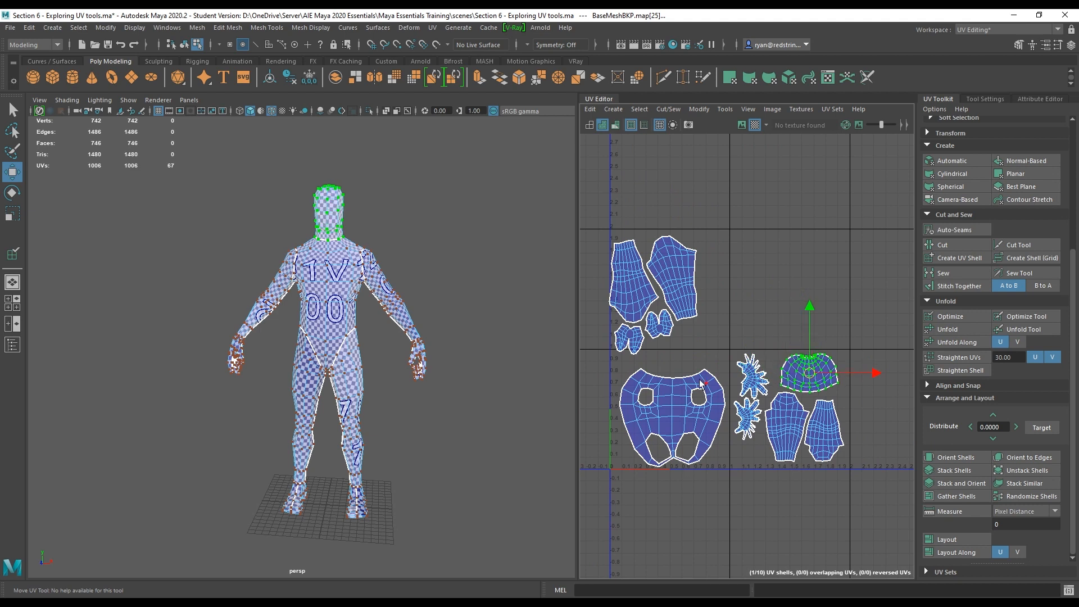
pyautogui.click(660, 326)
pyautogui.moveTo(665, 333); pyautogui.dragTo(868, 392)
pyautogui.scroll(-2, 730, 365)
pyautogui.click(614, 353)
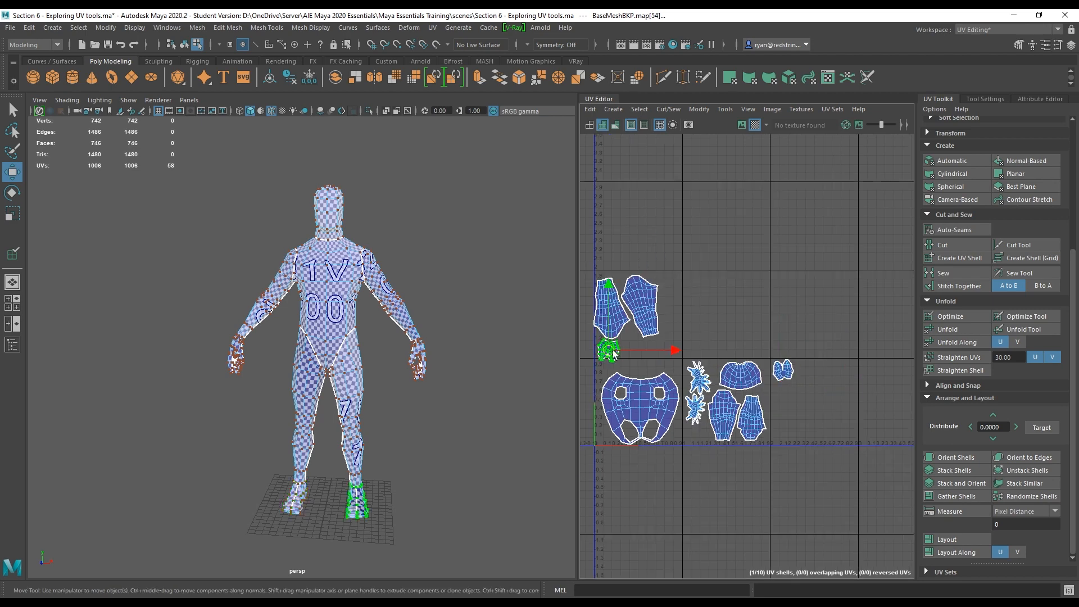
pyautogui.moveTo(611, 352); pyautogui.dragTo(785, 398)
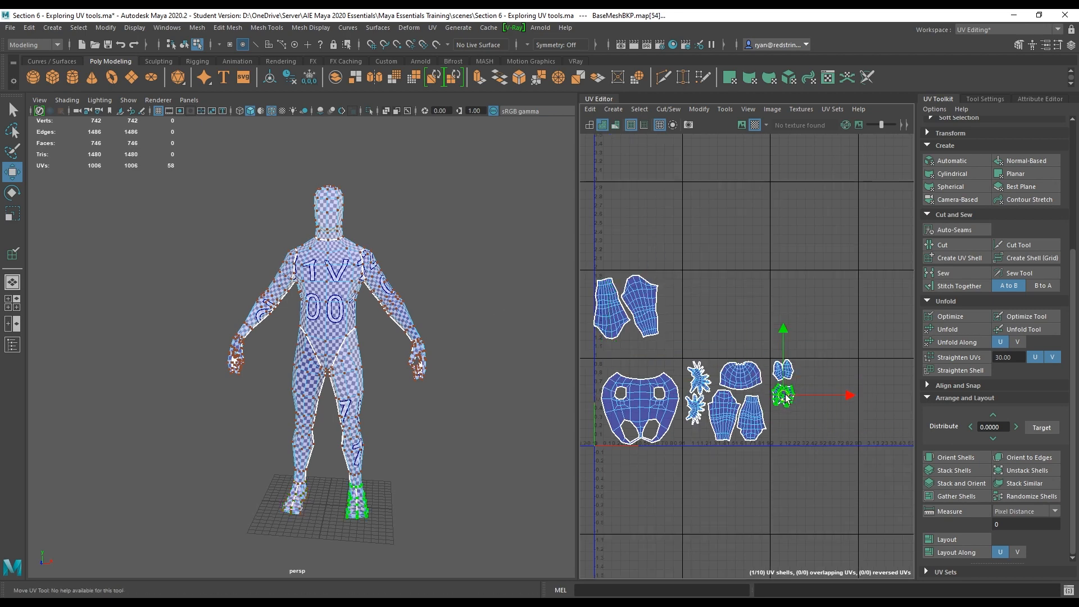
# Move and rotate the leg shells into the row to the right of the feet.
pyautogui.click(646, 301)
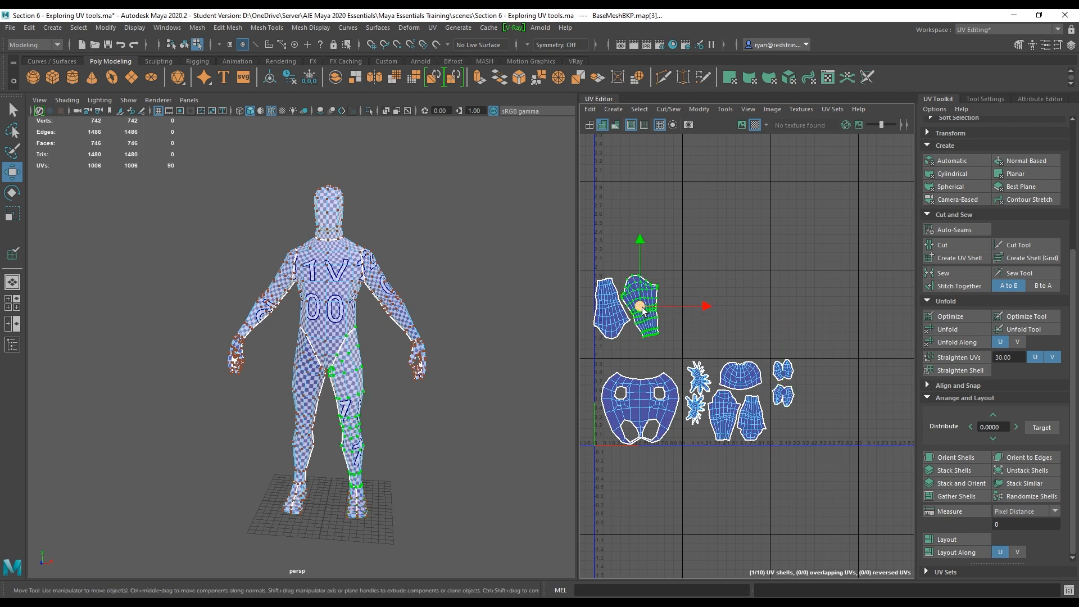
pyautogui.moveTo(642, 308); pyautogui.dragTo(822, 398)
pyautogui.press('e')
pyautogui.moveTo(832, 336); pyautogui.dragTo(850, 343)
pyautogui.press('w')
pyautogui.moveTo(812, 396); pyautogui.dragTo(812, 399)
pyautogui.click(850, 422)
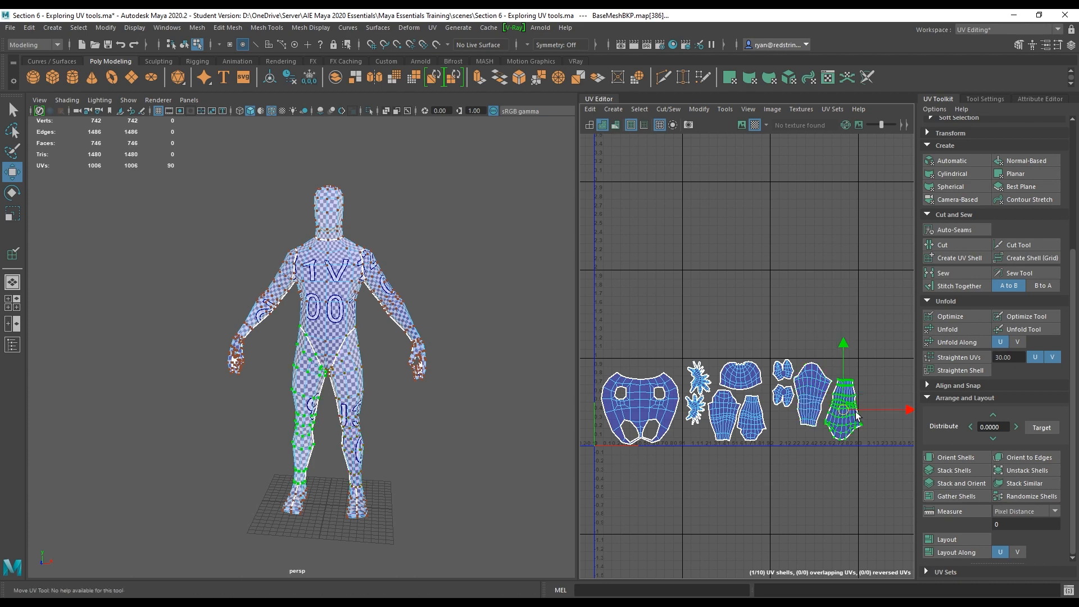
pyautogui.moveTo(847, 410); pyautogui.dragTo(842, 412)
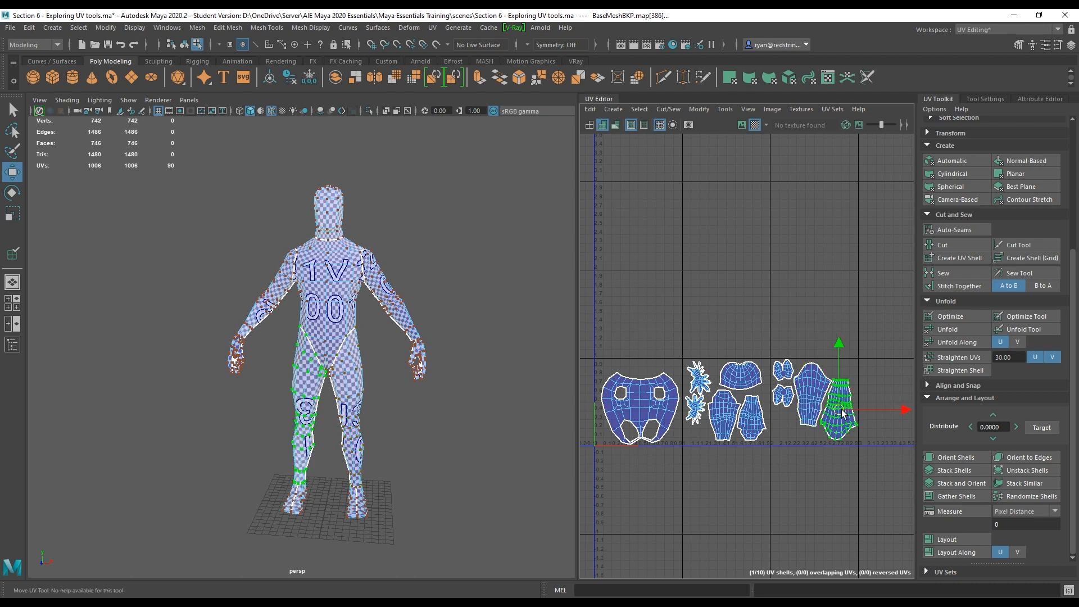
# Zoom in close on the character's torso in the perspective view to inspect the checker pattern.
pyautogui.keyDown('alt'); pyautogui.moveTo(315, 315); pyautogui.dragTo(415, 337, button='right'); pyautogui.keyUp('alt')
pyautogui.keyDown('alt'); pyautogui.moveTo(365, 185); pyautogui.dragTo(337, 354, button='middle'); pyautogui.keyUp('alt')
pyautogui.keyDown('alt'); pyautogui.moveTo(321, 146); pyautogui.dragTo(338, 253, button='middle'); pyautogui.keyUp('alt')
pyautogui.keyDown('alt'); pyautogui.moveTo(337, 253); pyautogui.dragTo(432, 316, button='right'); pyautogui.keyUp('alt')
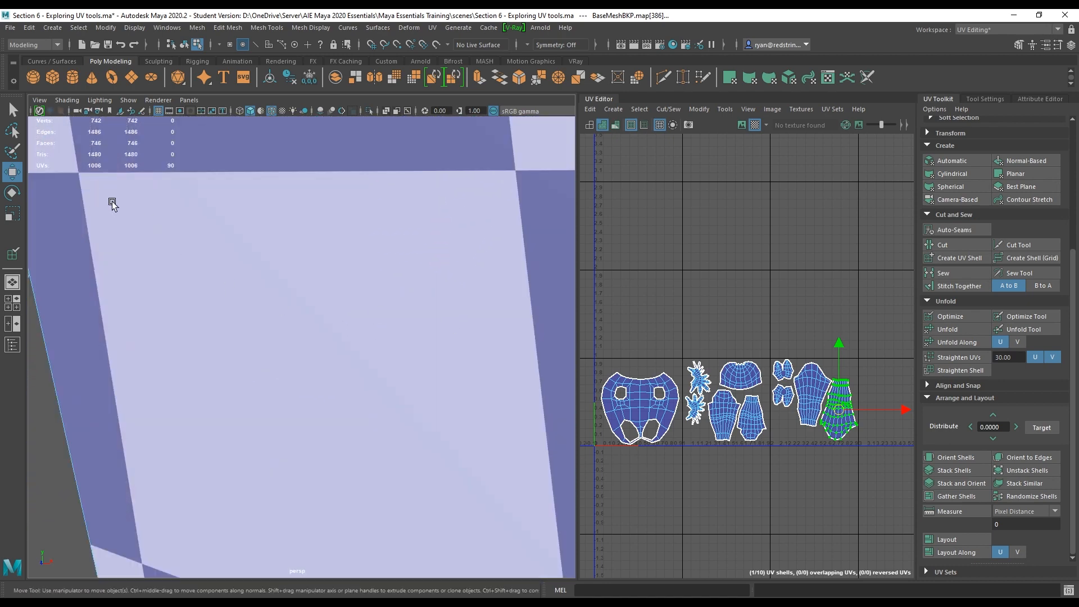
pyautogui.moveTo(113, 203)
pyautogui.keyDown('alt'); pyautogui.mouseDown(button='middle')
pyautogui.moveTo(176, 260)
pyautogui.moveTo(106, 191)
pyautogui.mouseUp(button='middle'); pyautogui.keyUp('alt')
pyautogui.keyDown('alt'); pyautogui.moveTo(194, 293); pyautogui.dragTo(211, 271, button='middle'); pyautogui.keyUp('alt')
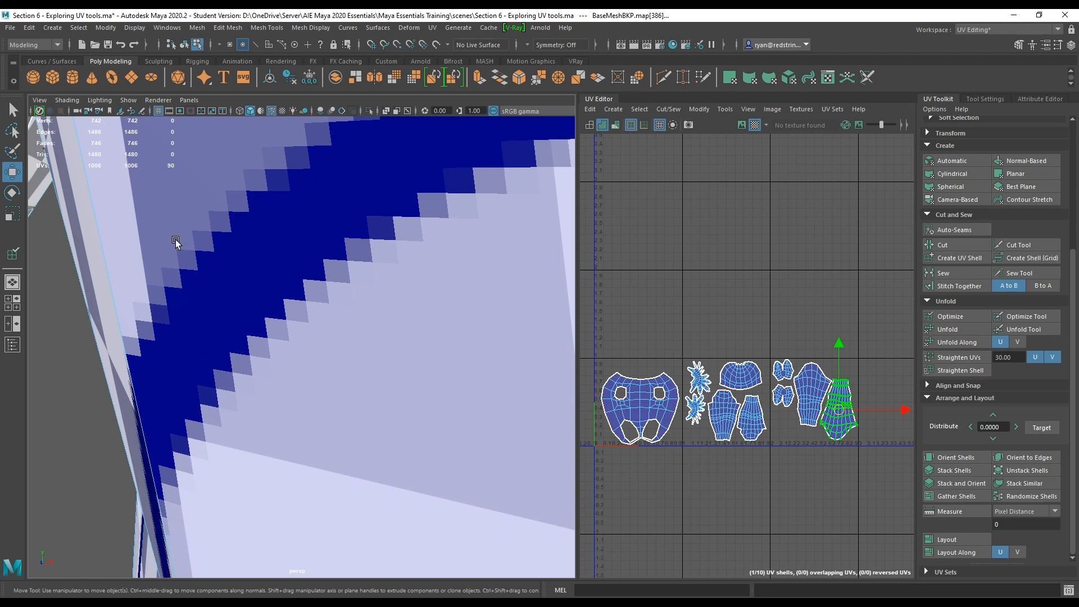
pyautogui.keyDown('alt'); pyautogui.moveTo(414, 306); pyautogui.dragTo(320, 251, button='right'); pyautogui.keyUp('alt')
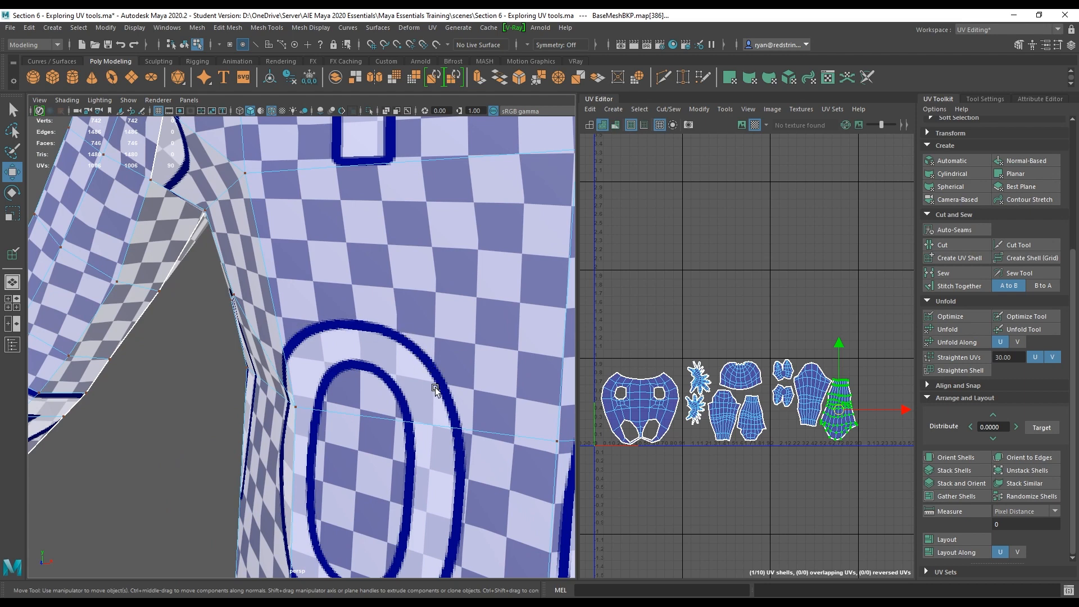
pyautogui.keyDown('alt'); pyautogui.moveTo(435, 389); pyautogui.dragTo(383, 347, button='right'); pyautogui.keyUp('alt')
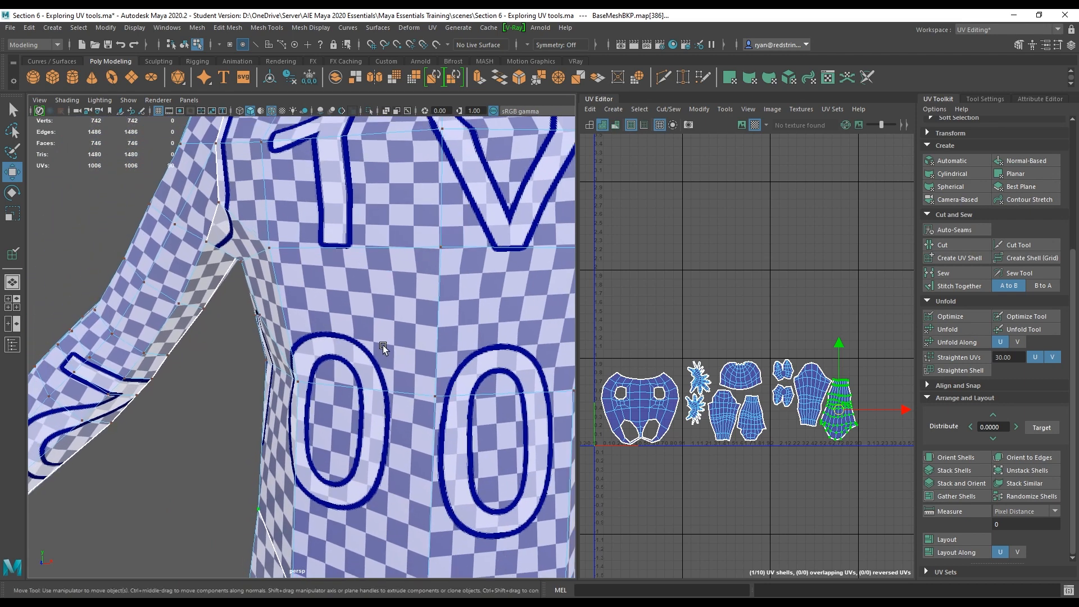
# Undo the last several moves of the leg shell.
pyautogui.click(707, 279)
pyautogui.hotkey('ctrl', 'z')
pyautogui.hotkey('ctrl', 'z')
pyautogui.hotkey('ctrl', 'z')
pyautogui.hotkey('ctrl', 'z')
pyautogui.hotkey('ctrl', 'z')
pyautogui.hotkey('ctrl', 'z')
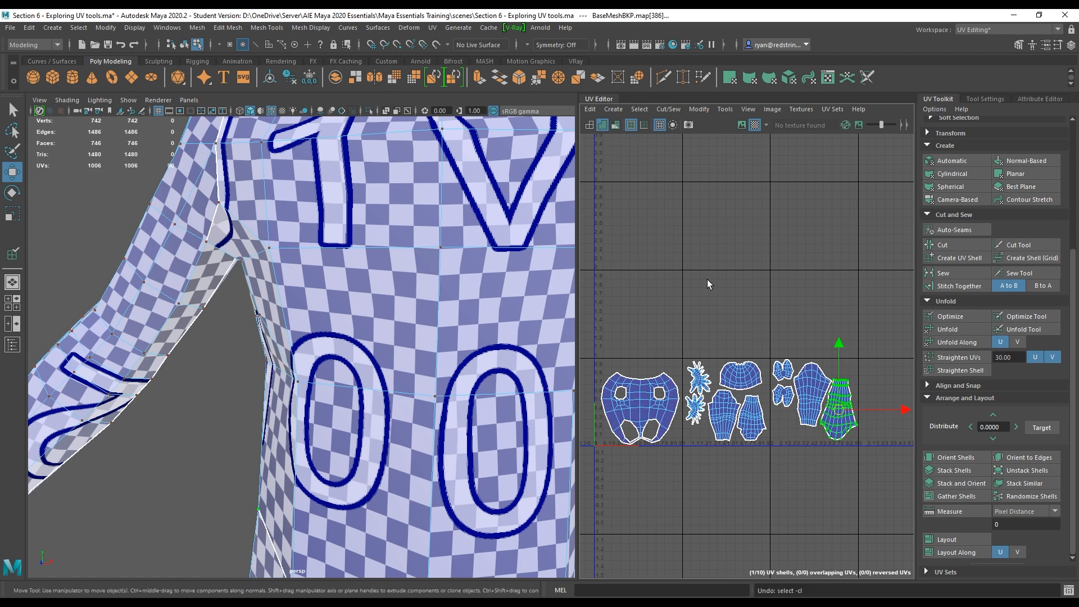
pyautogui.hotkey('ctrl', 'z')
pyautogui.hotkey('ctrl', 'z')
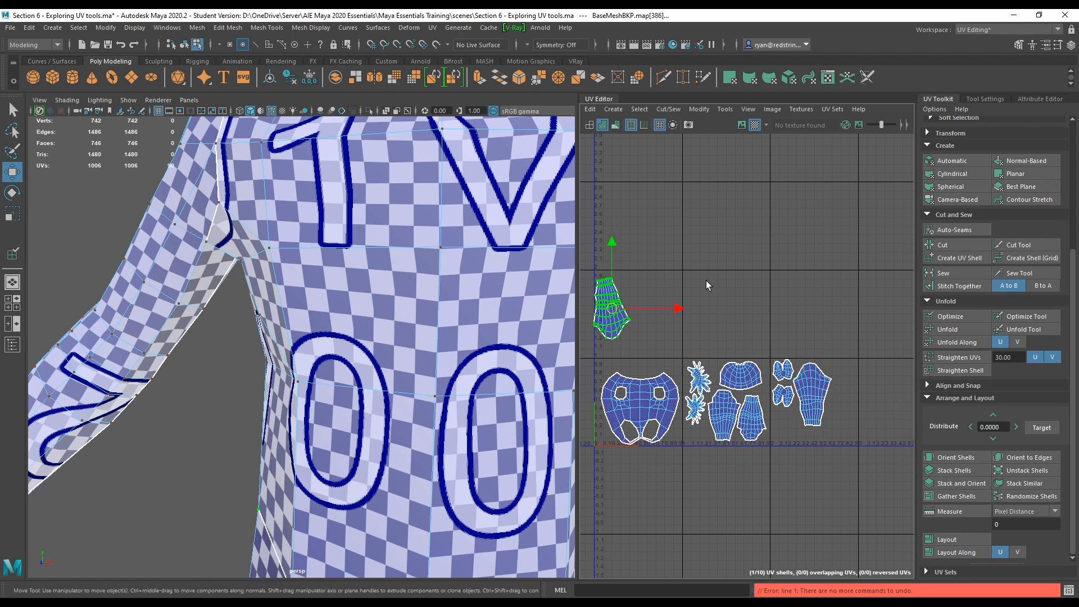
# Select all UV shells and scale them down together.
pyautogui.keyDown('alt'); pyautogui.moveTo(745, 337); pyautogui.dragTo(785, 259, button='middle'); pyautogui.keyUp('alt')
pyautogui.moveTo(617, 170); pyautogui.dragTo(876, 413)
pyautogui.press('r')
pyautogui.moveTo(753, 279); pyautogui.dragTo(701, 324)
pyautogui.press('w')
# Orbit and zoom around the character's shoulders and body in the perspective view to inspect the checker pattern.
pyautogui.keyDown('alt'); pyautogui.moveTo(445, 242); pyautogui.dragTo(466, 337, button='middle'); pyautogui.keyUp('alt')
pyautogui.keyDown('alt'); pyautogui.moveTo(466, 337); pyautogui.dragTo(305, 312, button='right'); pyautogui.keyUp('alt')
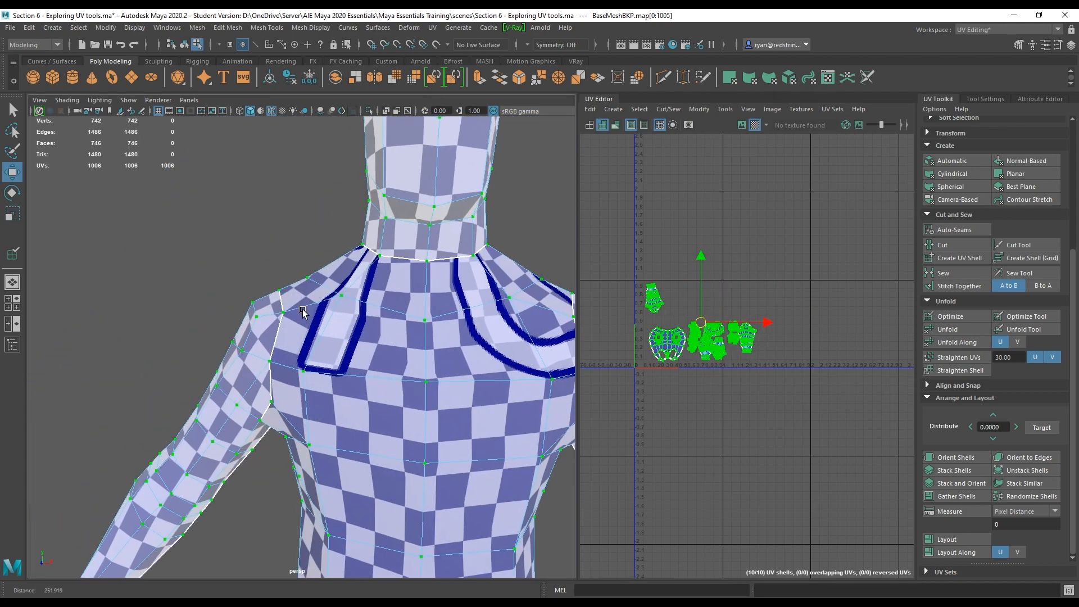
pyautogui.keyDown('alt'); pyautogui.moveTo(456, 310); pyautogui.dragTo(355, 283, button='middle'); pyautogui.keyUp('alt')
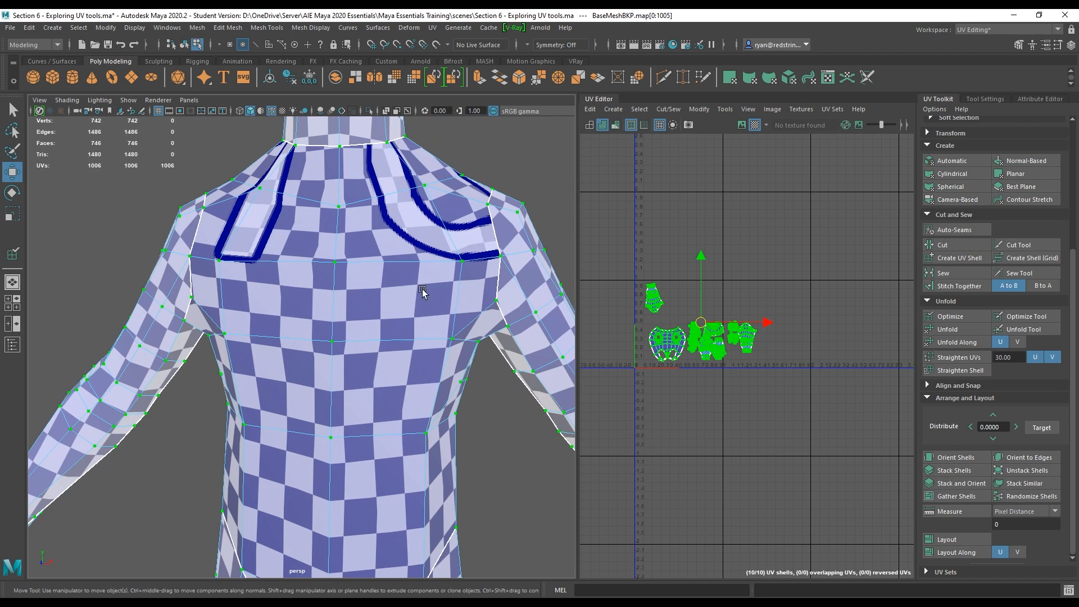
pyautogui.keyDown('alt'); pyautogui.moveTo(423, 291); pyautogui.dragTo(337, 318, button='right'); pyautogui.keyUp('alt')
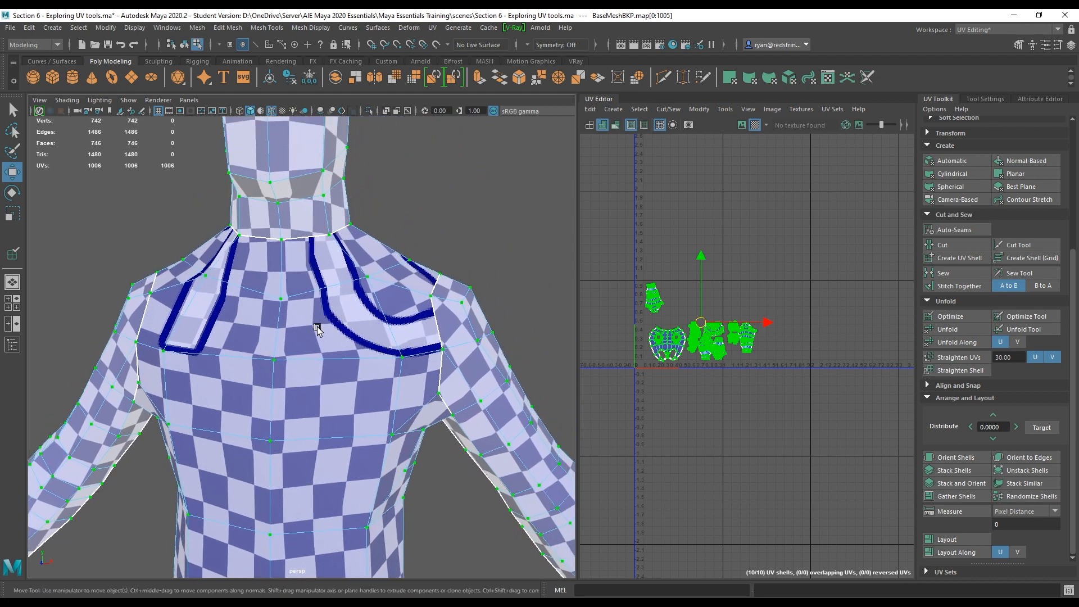
pyautogui.keyDown('alt'); pyautogui.moveTo(462, 353); pyautogui.dragTo(313, 353, button='right'); pyautogui.keyUp('alt')
pyautogui.keyDown('alt'); pyautogui.moveTo(313, 352); pyautogui.dragTo(486, 264); pyautogui.keyUp('alt')
pyautogui.click(486, 264)
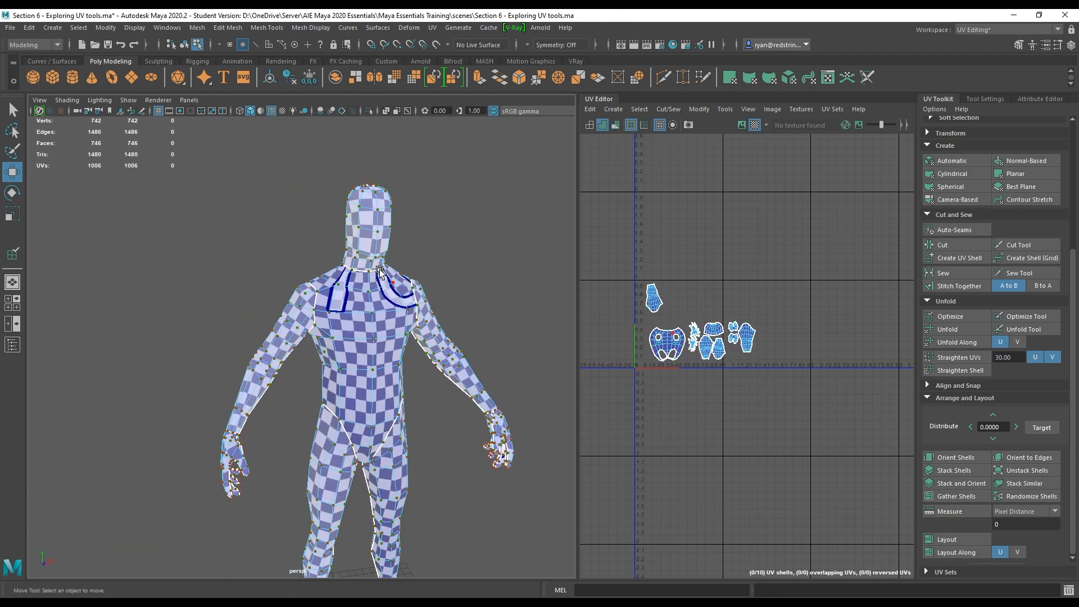
pyautogui.keyDown('alt'); pyautogui.moveTo(486, 346); pyautogui.dragTo(434, 331, button='right'); pyautogui.keyUp('alt')
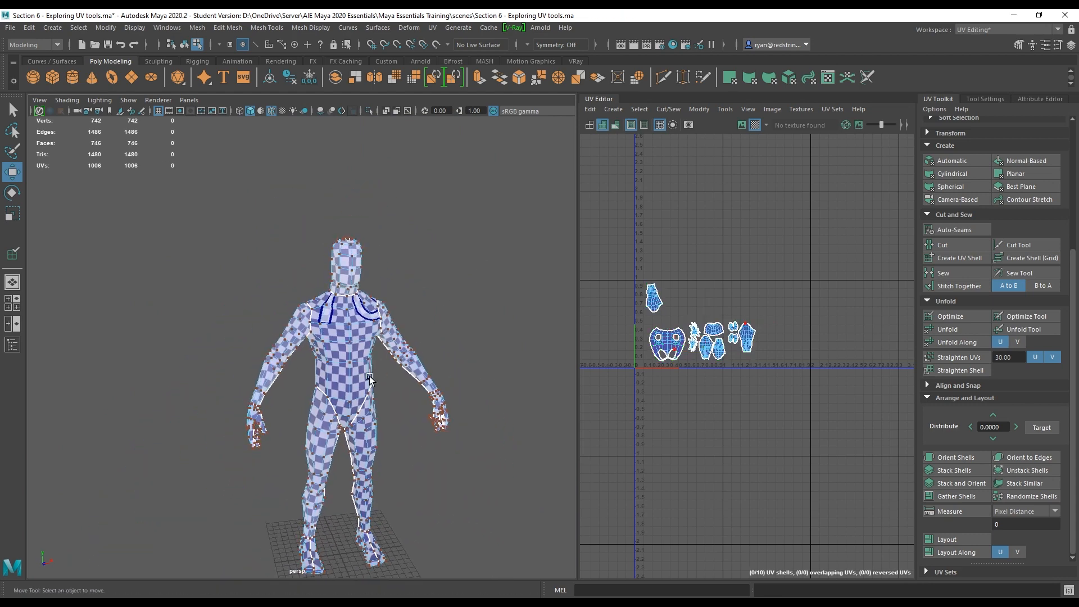
pyautogui.keyDown('alt'); pyautogui.moveTo(280, 452); pyautogui.dragTo(504, 449); pyautogui.keyUp('alt')
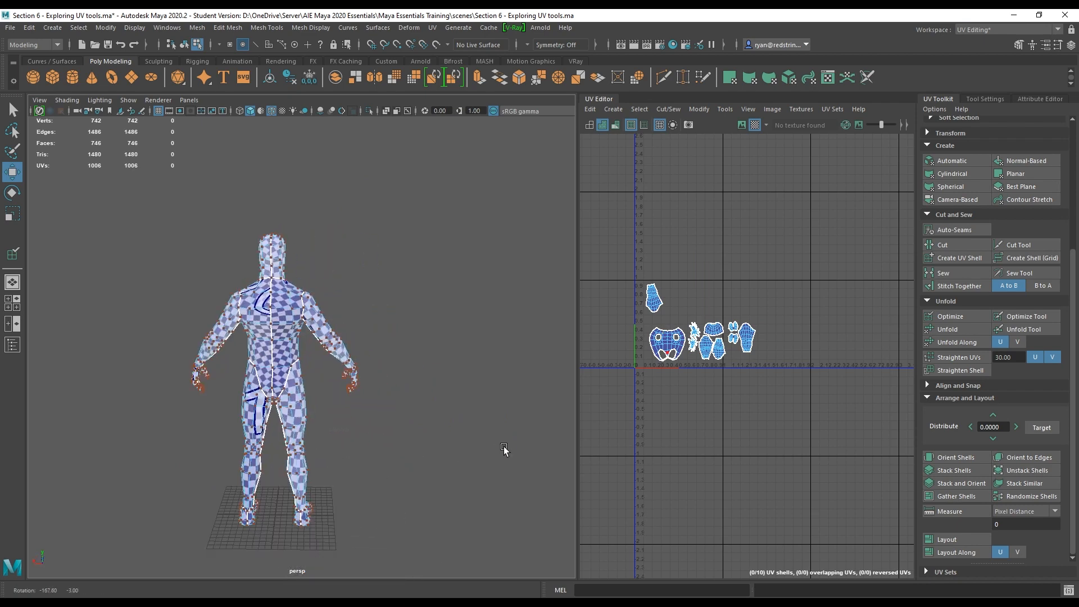
# Select all UV shells, scale them up together and move them upward.
pyautogui.moveTo(632, 251); pyautogui.dragTo(771, 430)
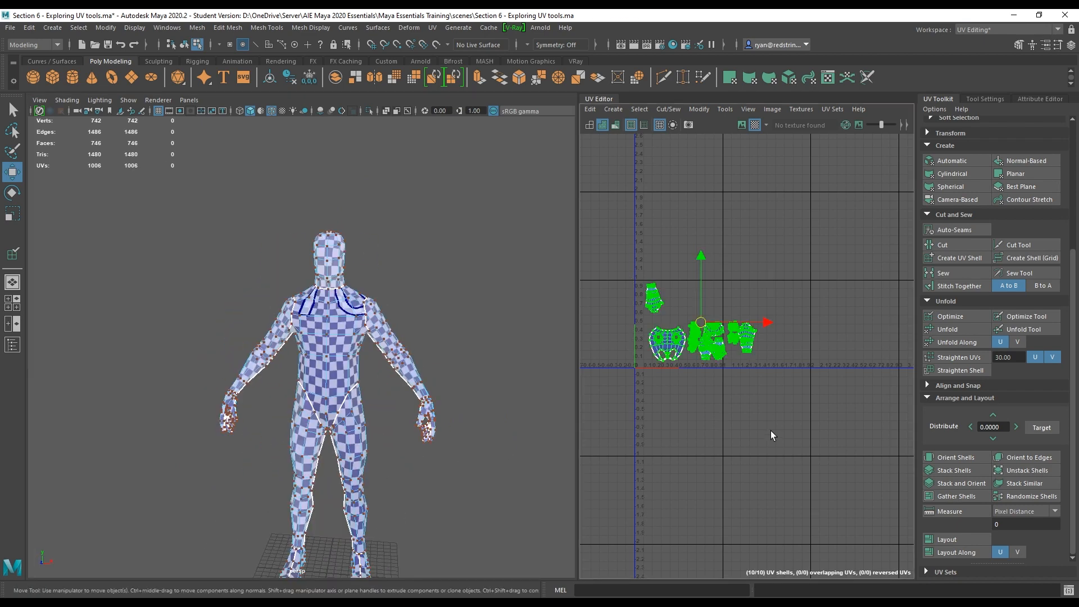
pyautogui.press('e')
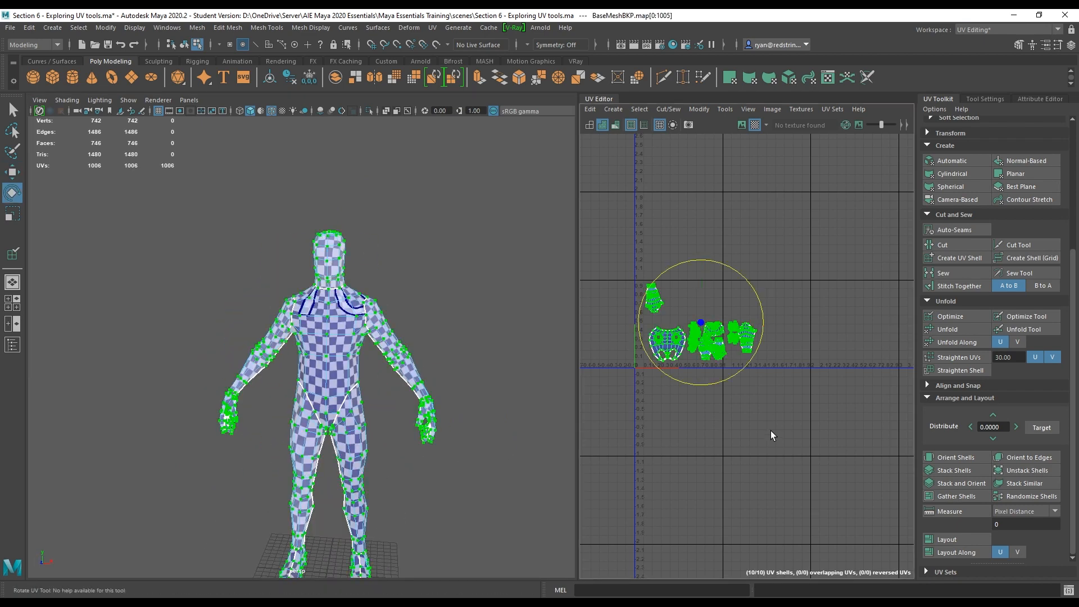
pyautogui.press('r')
pyautogui.moveTo(701, 323); pyautogui.dragTo(781, 353)
pyautogui.press('w')
pyautogui.moveTo(700, 322); pyautogui.dragTo(792, 276)
# Orbit around the character in the perspective view to compare the checker density.
pyautogui.keyDown('alt'); pyautogui.moveTo(315, 316); pyautogui.dragTo(335, 287, button='middle'); pyautogui.keyUp('alt')
pyautogui.keyDown('alt'); pyautogui.moveTo(334, 287); pyautogui.dragTo(408, 402, button='right'); pyautogui.keyUp('alt')
pyautogui.keyDown('alt'); pyautogui.moveTo(424, 330); pyautogui.dragTo(377, 217, button='middle'); pyautogui.keyUp('alt')
pyautogui.keyDown('alt'); pyautogui.moveTo(336, 425); pyautogui.dragTo(365, 264, button='middle'); pyautogui.keyUp('alt')
pyautogui.keyDown('alt'); pyautogui.moveTo(346, 342); pyautogui.dragTo(386, 351); pyautogui.keyUp('alt')
pyautogui.keyDown('alt'); pyautogui.moveTo(387, 351); pyautogui.dragTo(398, 343, button='right'); pyautogui.keyUp('alt')
pyautogui.keyDown('alt'); pyautogui.moveTo(376, 321); pyautogui.dragTo(314, 316); pyautogui.keyUp('alt')
pyautogui.keyDown('alt'); pyautogui.moveTo(315, 317); pyautogui.dragTo(244, 312, button='right'); pyautogui.keyUp('alt')
pyautogui.keyDown('alt'); pyautogui.moveTo(243, 312); pyautogui.dragTo(334, 311); pyautogui.keyUp('alt')
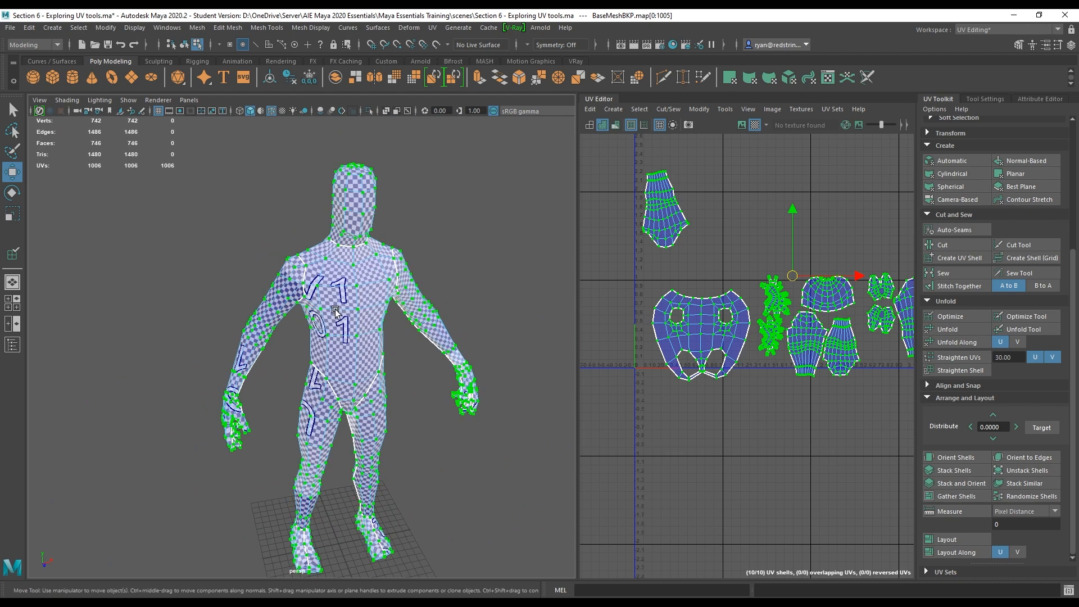
# Shift all shells slightly, then undo back to the smaller shell scale.
pyautogui.keyDown('alt'); pyautogui.moveTo(760, 386); pyautogui.dragTo(739, 392, button='middle'); pyautogui.keyUp('alt')
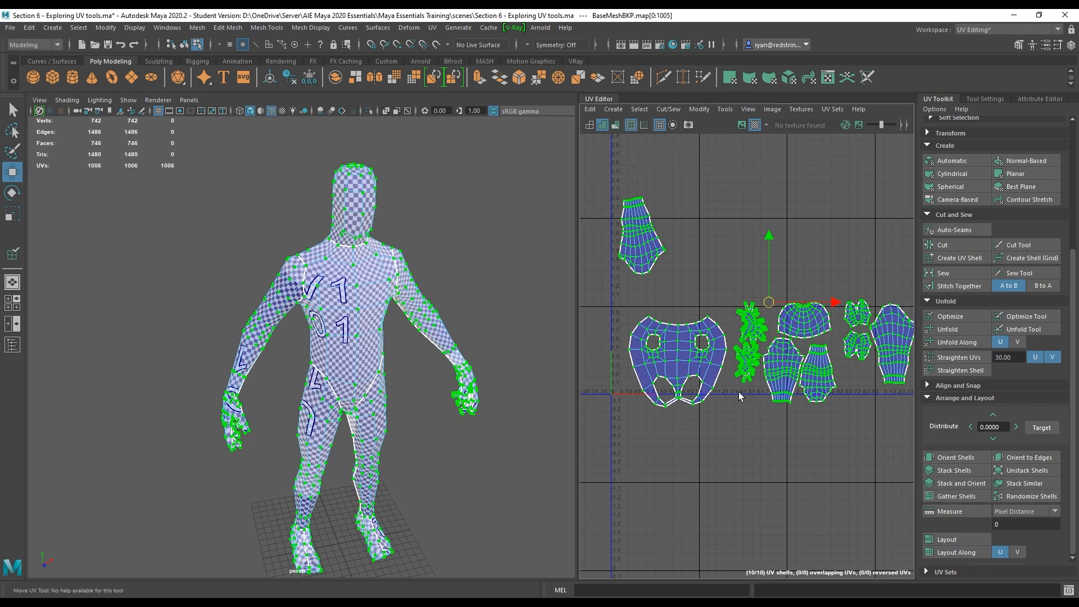
pyautogui.hotkey('ctrl', 'z')
pyautogui.hotkey('ctrl', 'z')
pyautogui.hotkey('ctrl', 'z')
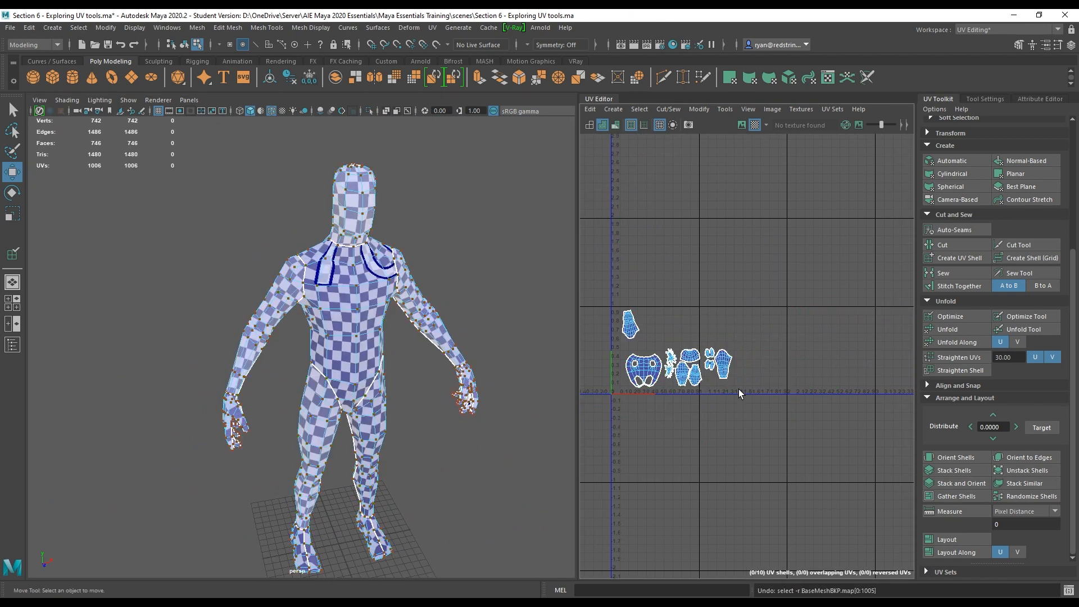
# Move the separate leg shell slightly toward the tile's left edge.
pyautogui.keyDown('alt'); pyautogui.moveTo(635, 304); pyautogui.dragTo(694, 306, button='middle'); pyautogui.keyUp('alt')
pyautogui.keyDown('alt'); pyautogui.moveTo(694, 306); pyautogui.dragTo(736, 323, button='right'); pyautogui.keyUp('alt')
pyautogui.keyDown('alt'); pyautogui.moveTo(736, 323); pyautogui.dragTo(727, 295, button='middle'); pyautogui.keyUp('alt')
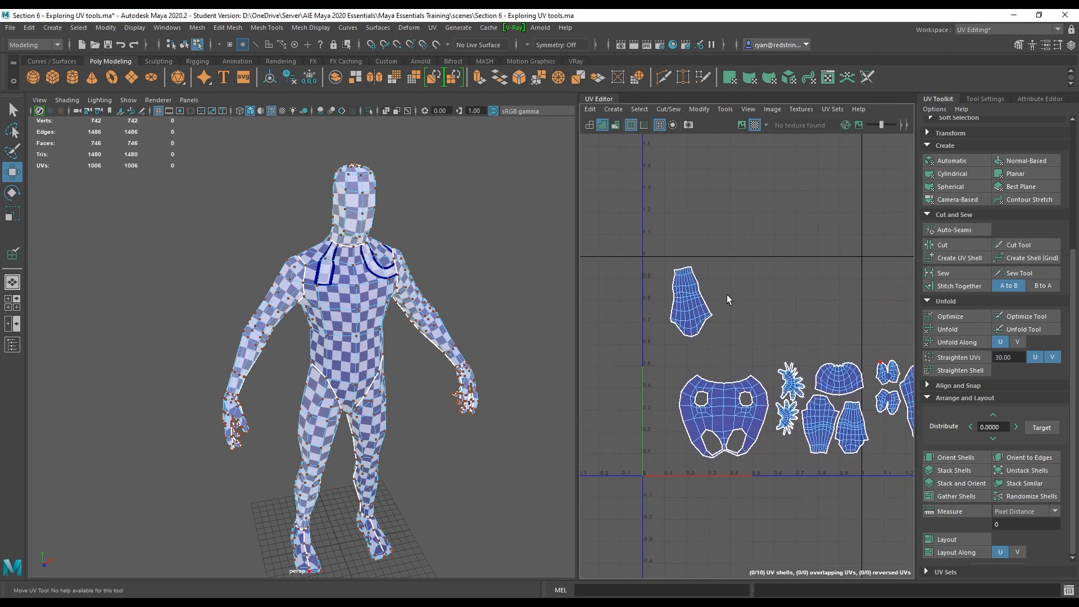
pyautogui.click(688, 308)
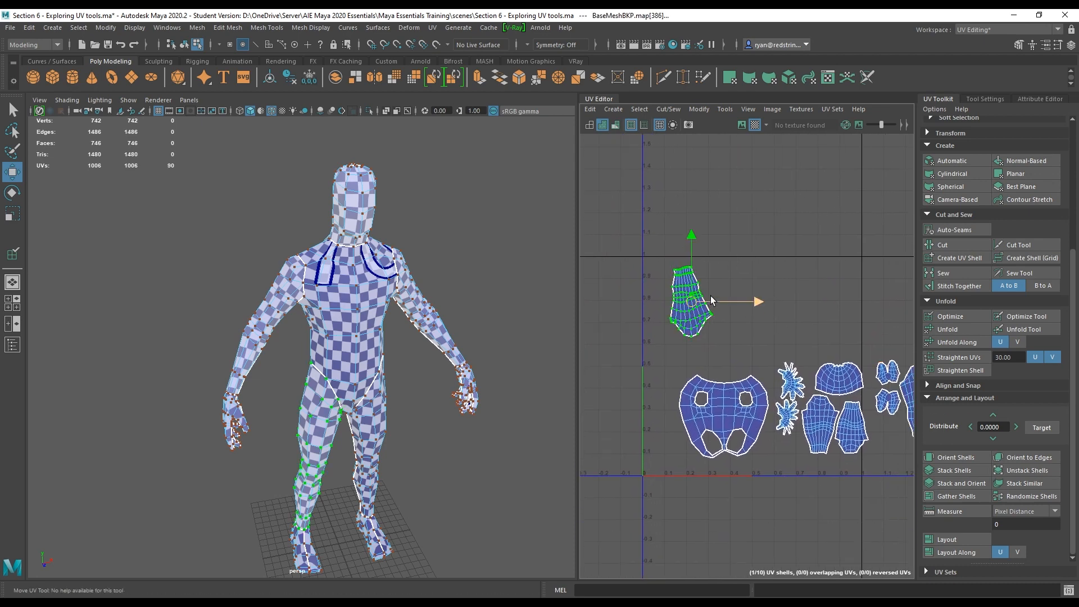
pyautogui.press('e')
pyautogui.press('w')
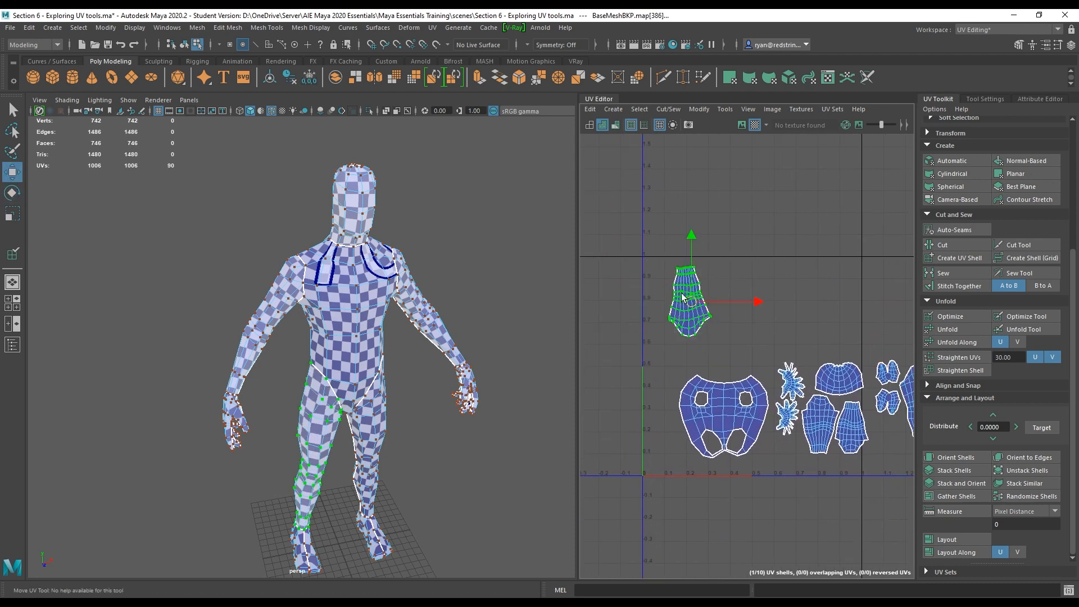
pyautogui.moveTo(691, 303); pyautogui.dragTo(671, 300)
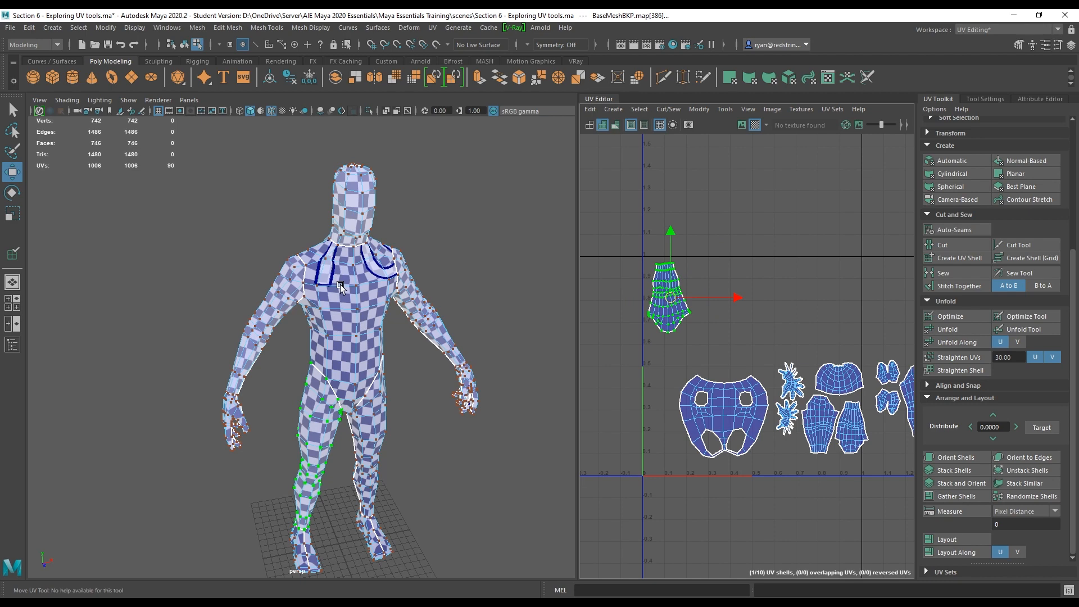
# Move the torso shell toward the tile's left edge.
pyautogui.scroll(-7, 341, 286)
pyautogui.scroll(5, 343, 285)
pyautogui.scroll(-7, 722, 336)
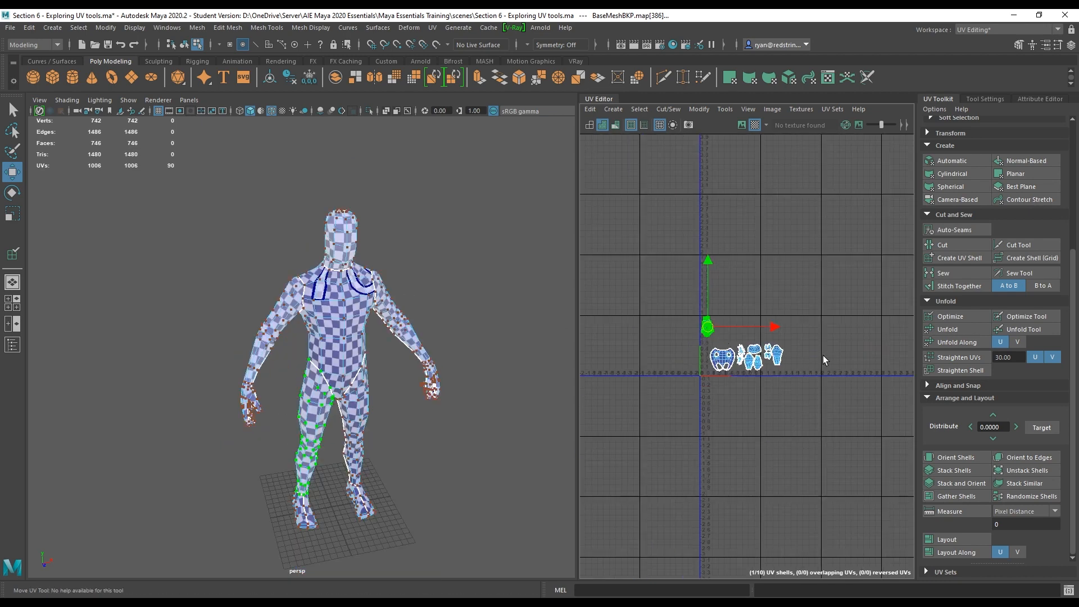
pyautogui.keyDown('alt'); pyautogui.moveTo(777, 351); pyautogui.dragTo(667, 381, button='middle'); pyautogui.keyUp('alt')
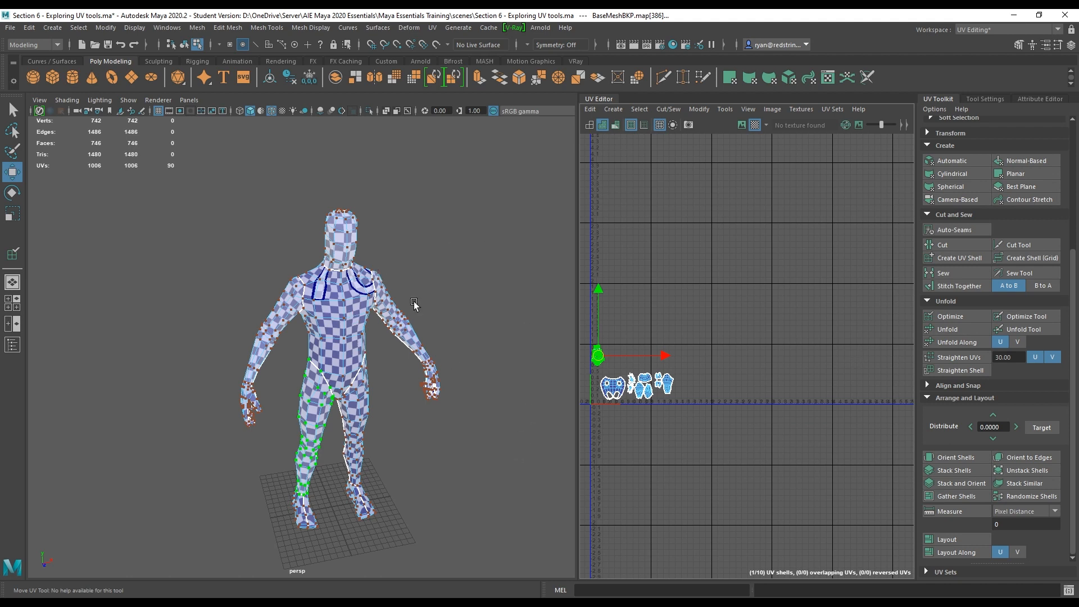
pyautogui.scroll(6, 646, 307)
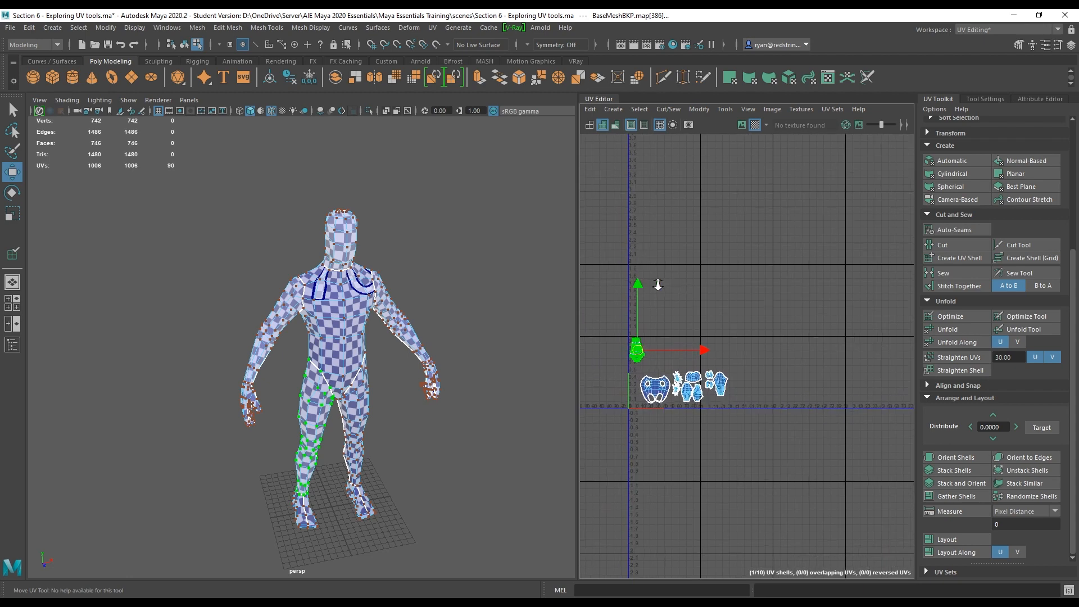
pyautogui.keyDown('alt'); pyautogui.moveTo(770, 372); pyautogui.dragTo(764, 223, button='middle'); pyautogui.keyUp('alt')
pyautogui.scroll(2, 747, 253)
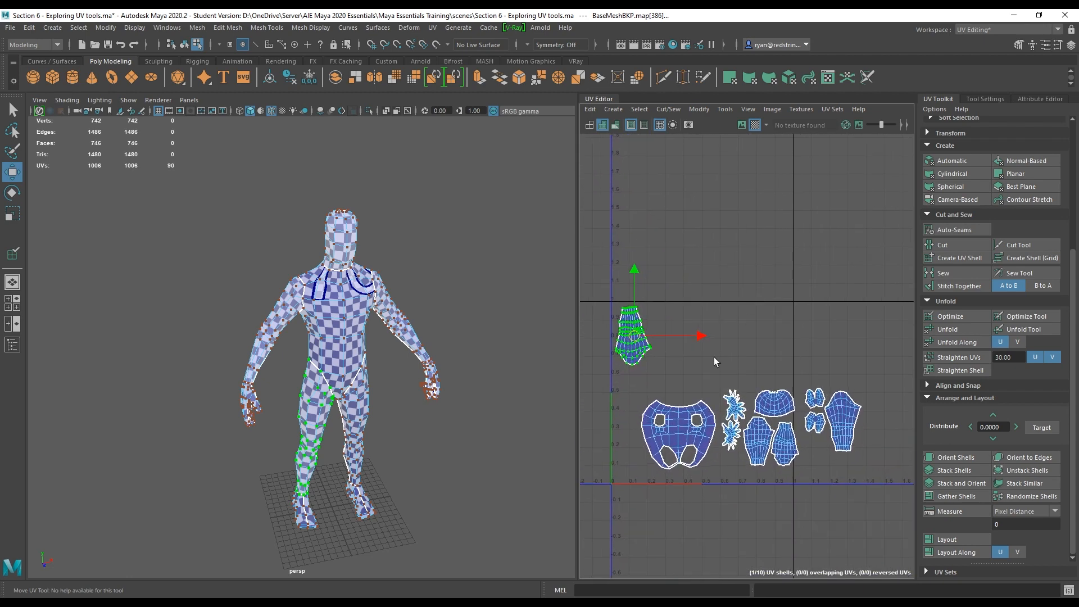
pyautogui.click(680, 425)
pyautogui.moveTo(680, 438); pyautogui.dragTo(654, 447)
# Move both hand shells into the tile's left side between the leg shell and the torso shell.
pyautogui.click(733, 405)
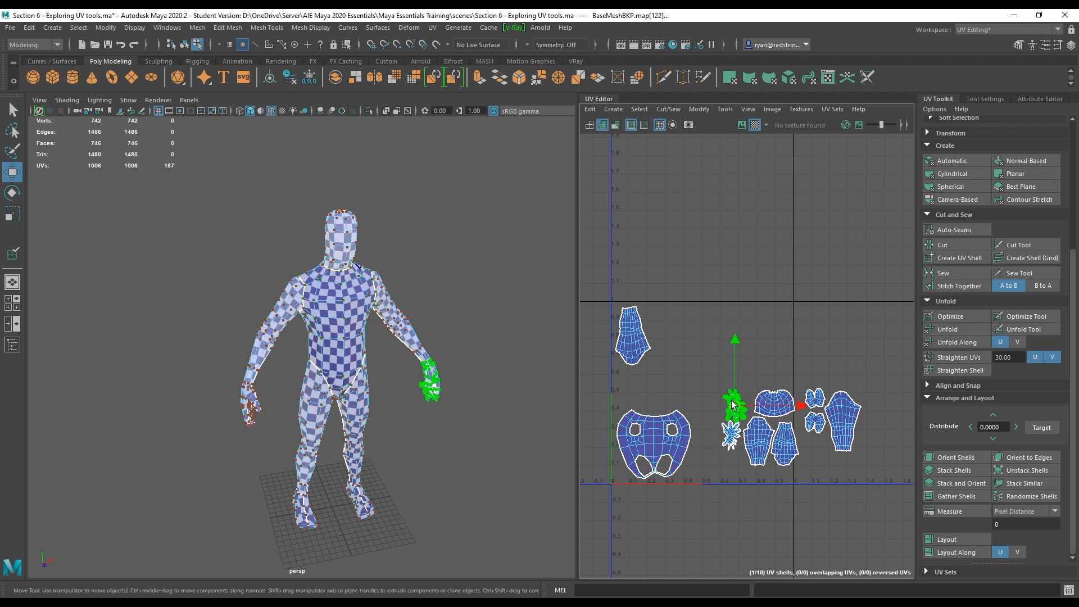
pyautogui.moveTo(735, 413); pyautogui.dragTo(628, 392)
pyautogui.click(731, 435)
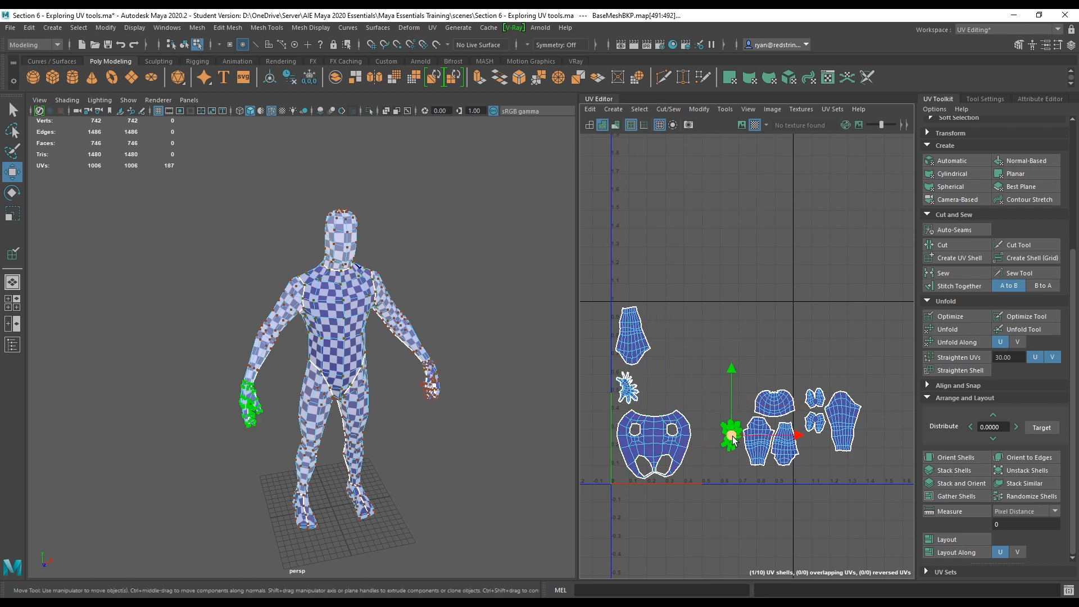
pyautogui.moveTo(731, 434); pyautogui.dragTo(649, 400)
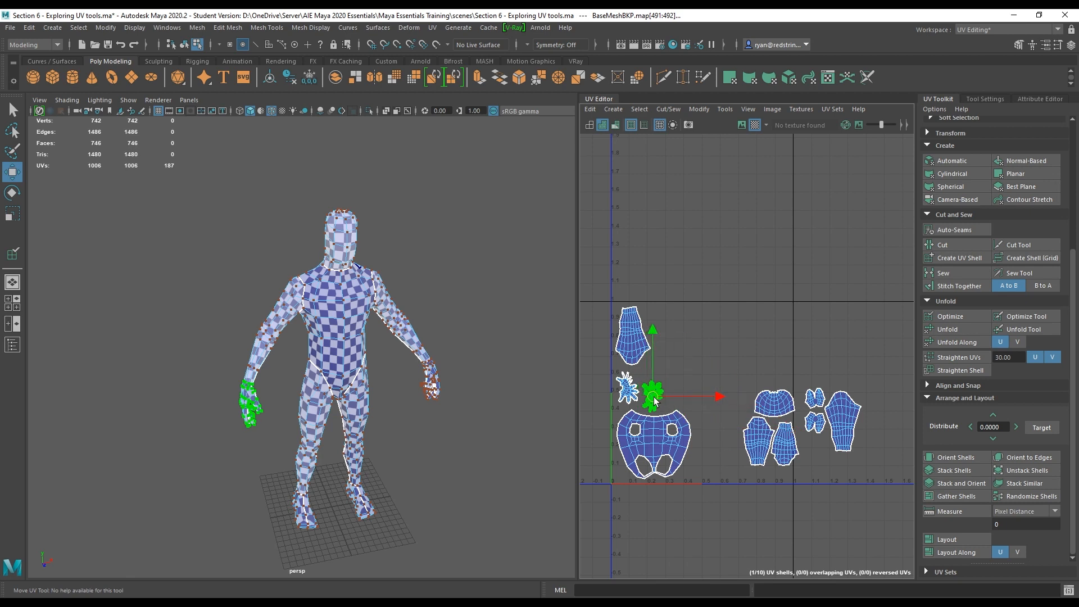
# Move the head shell beside the hand shells and one arm shell beside the torso shell.
pyautogui.click(775, 406)
pyautogui.moveTo(776, 407); pyautogui.dragTo(684, 398)
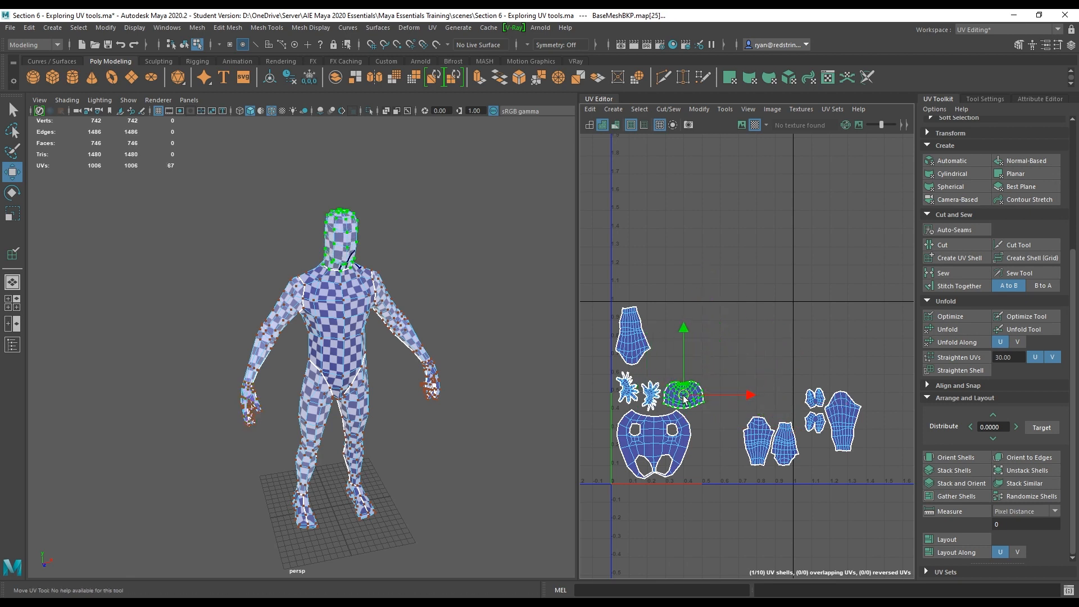
pyautogui.click(764, 444)
pyautogui.moveTo(764, 444); pyautogui.dragTo(711, 453)
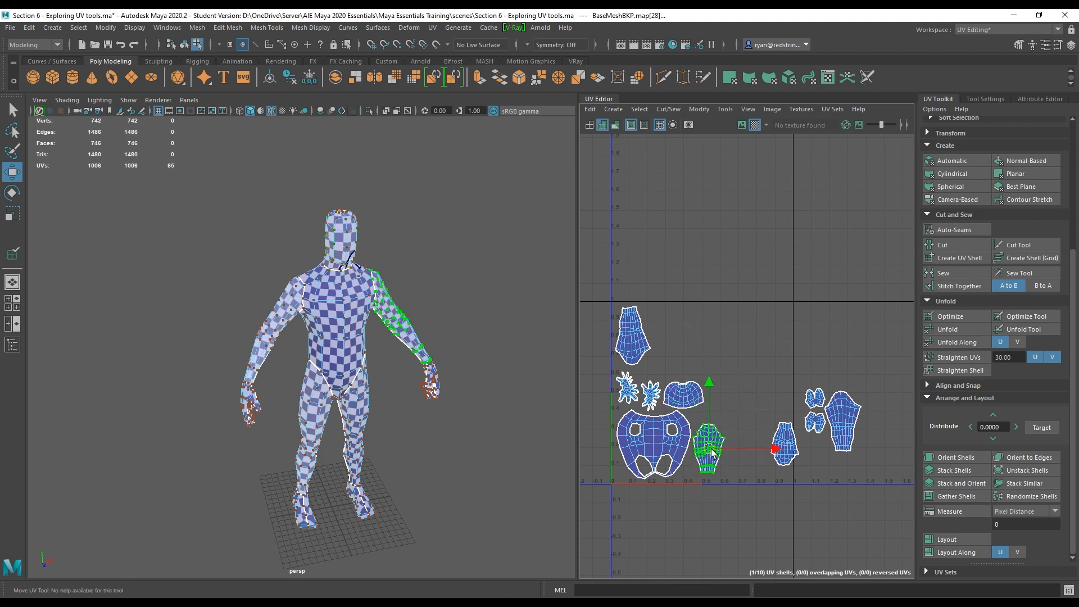
# Move the other arm shell and a leg shell up into the top row next to the first leg shell.
pyautogui.click(789, 438)
pyautogui.moveTo(789, 438); pyautogui.dragTo(669, 354)
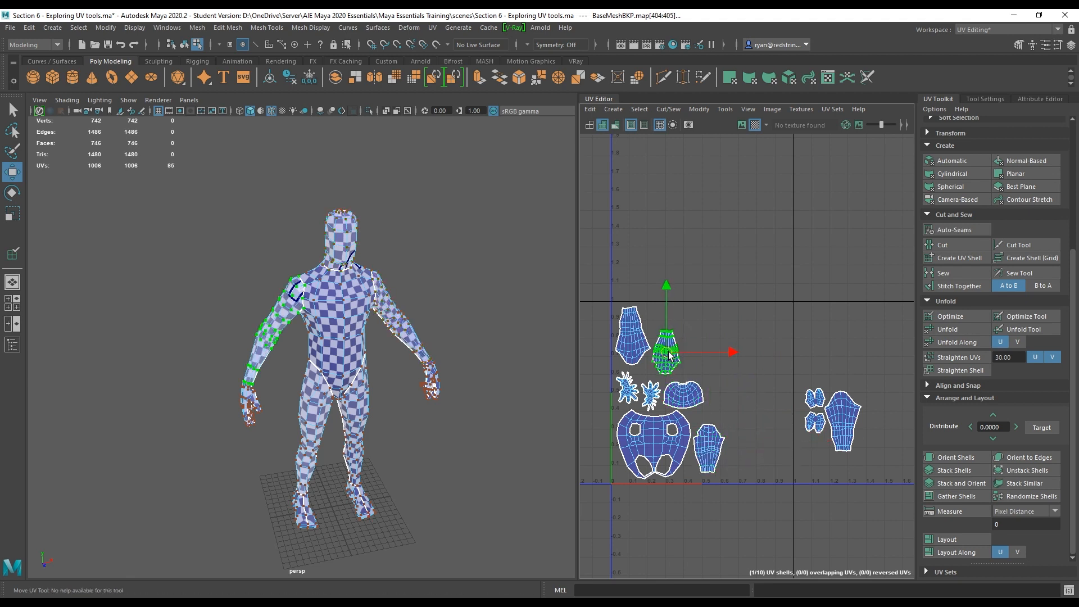
pyautogui.click(848, 419)
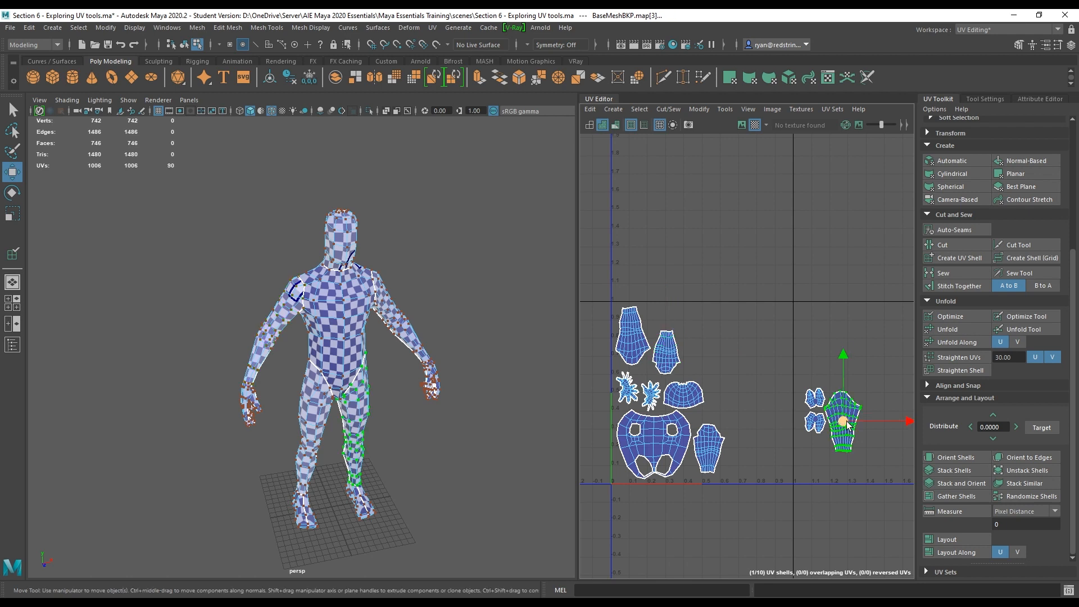
pyautogui.moveTo(847, 424); pyautogui.dragTo(702, 338)
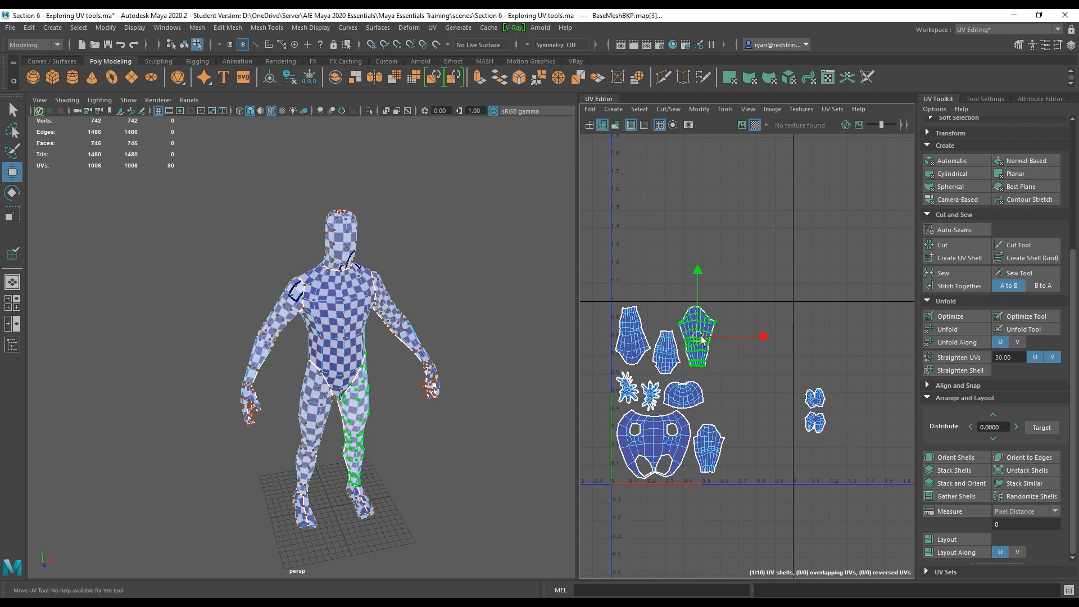
# Move a foot shell into the top row between the shells and nudge the head shell slightly.
pyautogui.click(820, 399)
pyautogui.moveTo(820, 400); pyautogui.dragTo(660, 321)
pyautogui.click(689, 393)
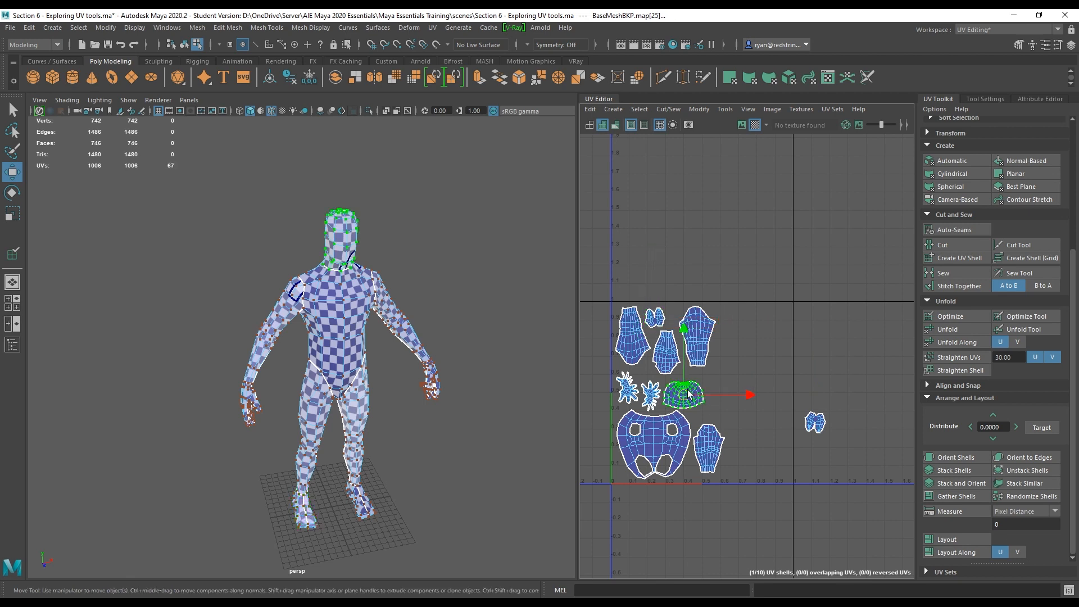
pyautogui.moveTo(687, 391); pyautogui.dragTo(694, 387)
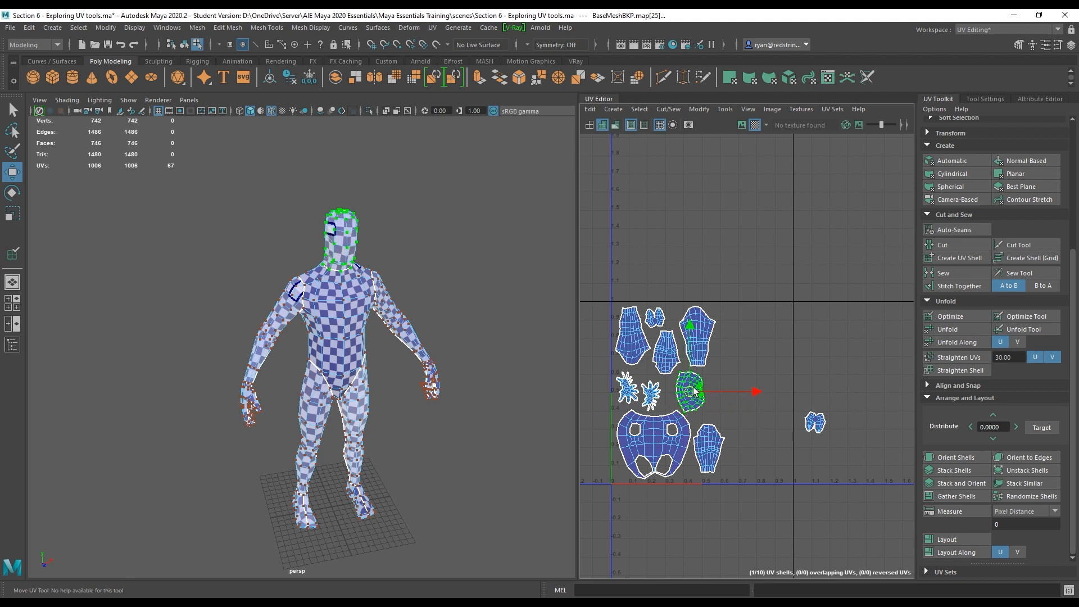
# Move the last foot shell from outside the tile into the gap above the arm shell.
pyautogui.click(818, 425)
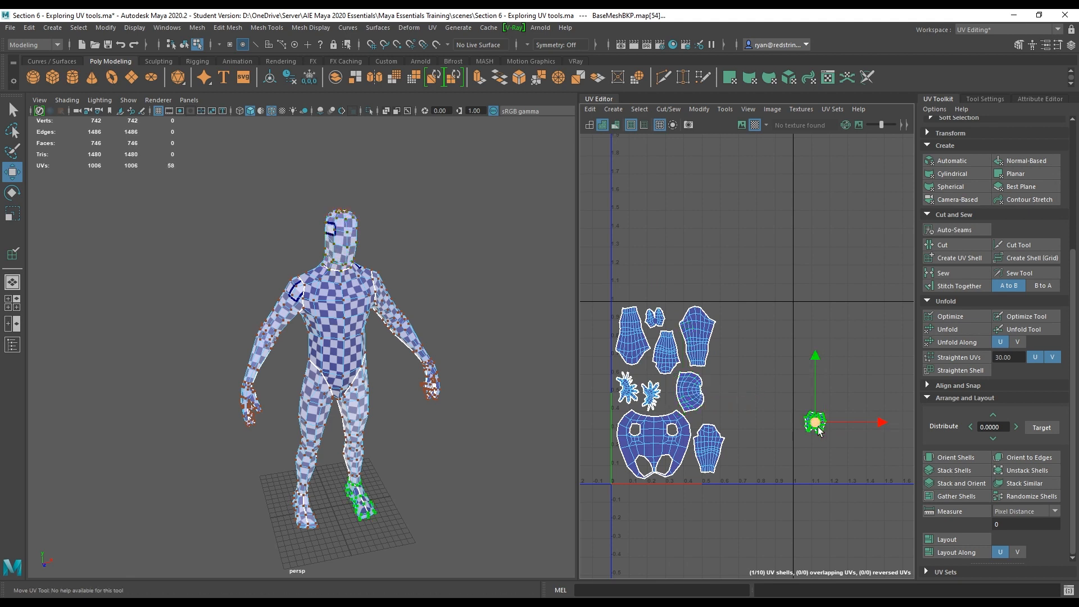
pyautogui.moveTo(815, 422); pyautogui.dragTo(716, 416)
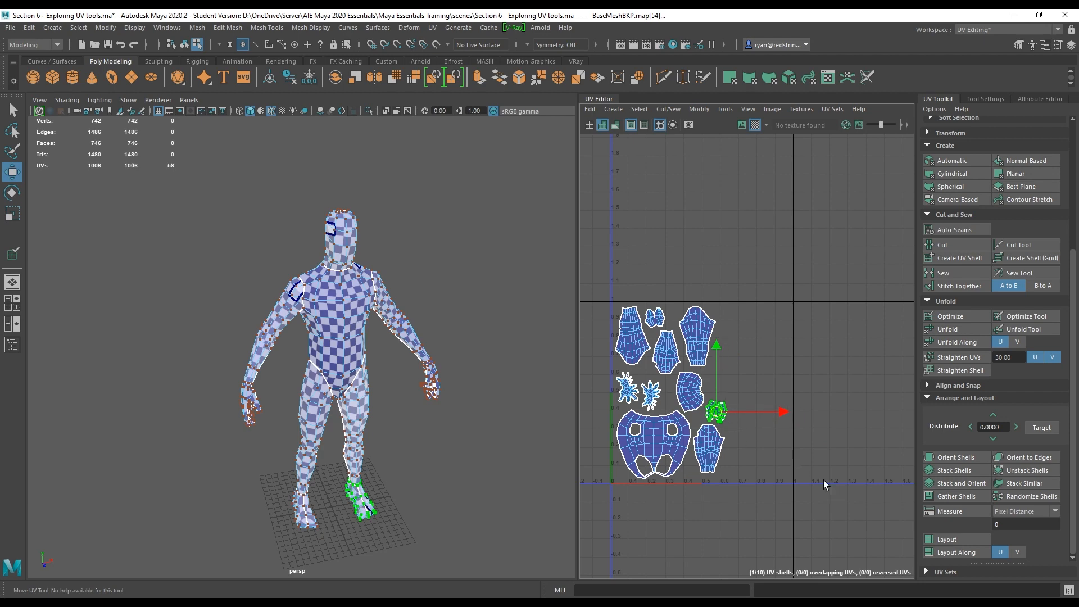
pyautogui.keyDown('alt'); pyautogui.moveTo(824, 481); pyautogui.dragTo(696, 417, button='right'); pyautogui.keyUp('alt')
pyautogui.keyDown('alt'); pyautogui.moveTo(780, 416); pyautogui.dragTo(673, 387, button='middle'); pyautogui.keyUp('alt')
pyautogui.keyDown('alt'); pyautogui.moveTo(802, 471); pyautogui.dragTo(879, 437, button='right'); pyautogui.keyUp('alt')
pyautogui.keyDown('alt'); pyautogui.moveTo(622, 356); pyautogui.dragTo(763, 349, button='middle'); pyautogui.keyUp('alt')
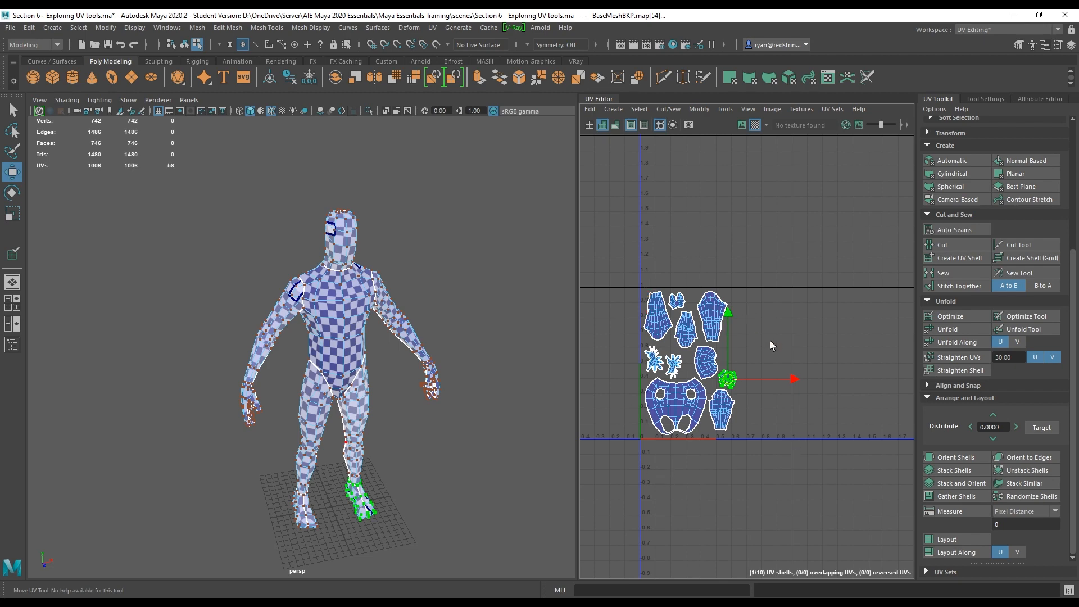
# Apply Smooth to the mesh to preview the UVs, then undo the smoothing.
pyautogui.click(251, 299)
pyautogui.moveTo(336, 302); pyautogui.dragTo(380, 280, button='right')
pyautogui.keyDown('alt'); pyautogui.moveTo(258, 425); pyautogui.dragTo(344, 369); pyautogui.keyUp('alt')
pyautogui.keyDown('alt'); pyautogui.moveTo(344, 369); pyautogui.dragTo(327, 340, button='middle'); pyautogui.keyUp('alt')
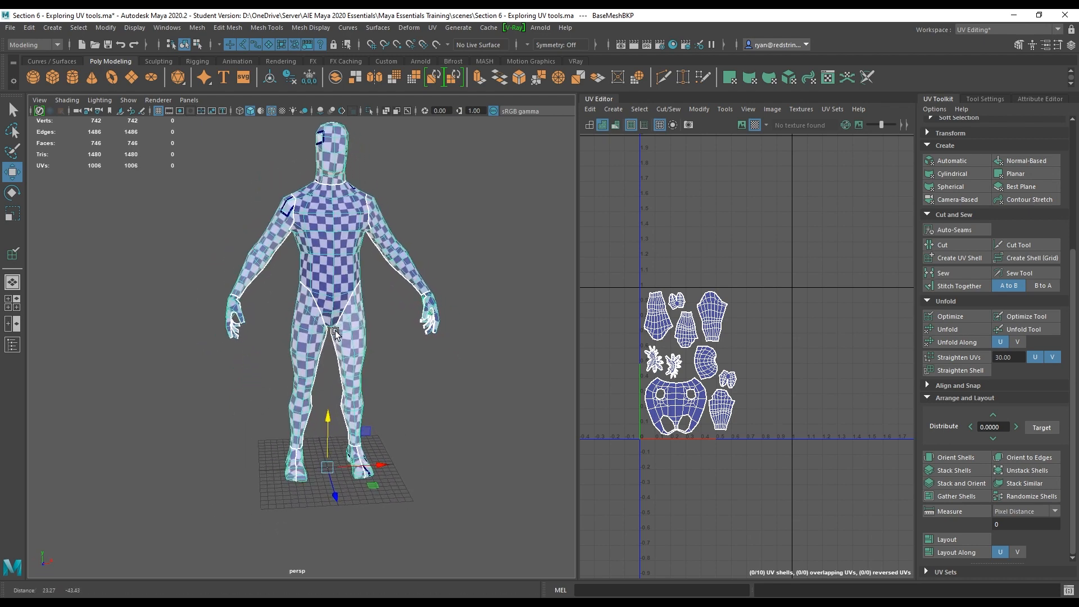
pyautogui.keyDown('alt'); pyautogui.moveTo(328, 340); pyautogui.dragTo(402, 362, button='right'); pyautogui.keyUp('alt')
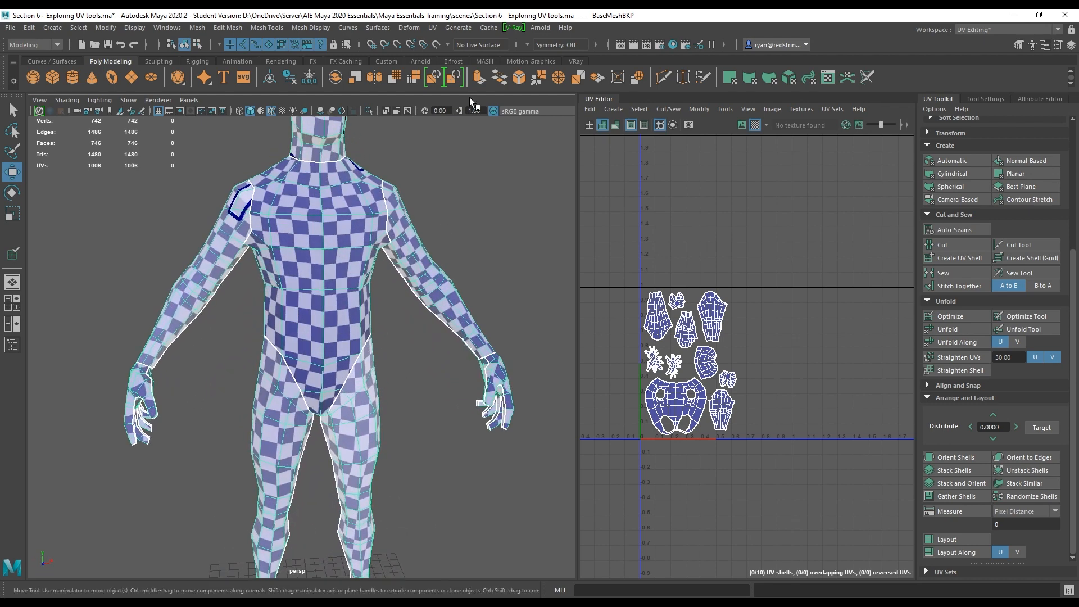
pyautogui.click(394, 78)
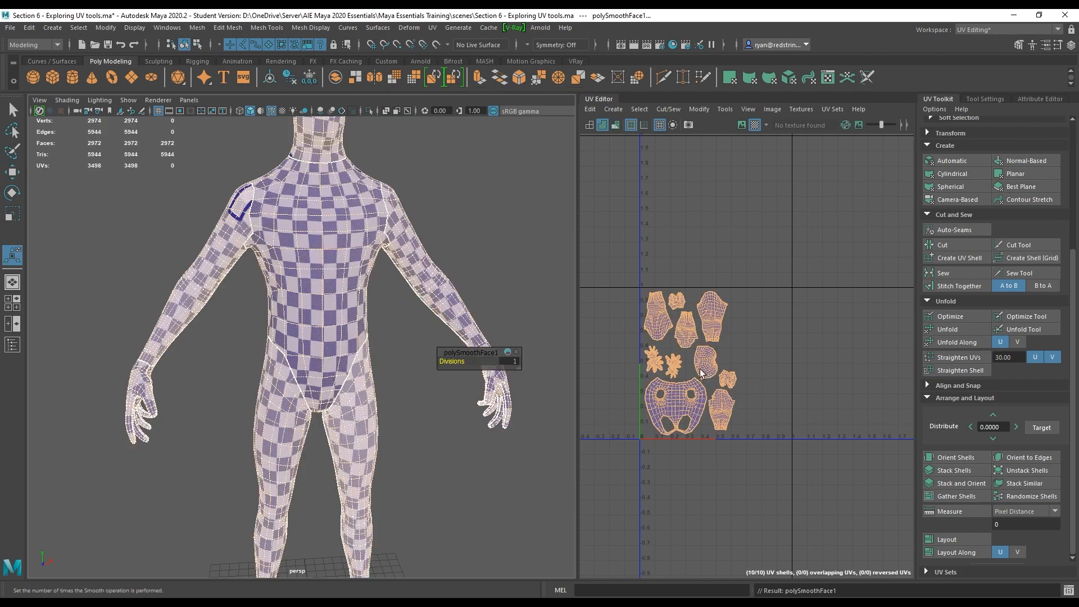
pyautogui.keyDown('alt'); pyautogui.moveTo(701, 373); pyautogui.dragTo(809, 366, button='right'); pyautogui.keyUp('alt')
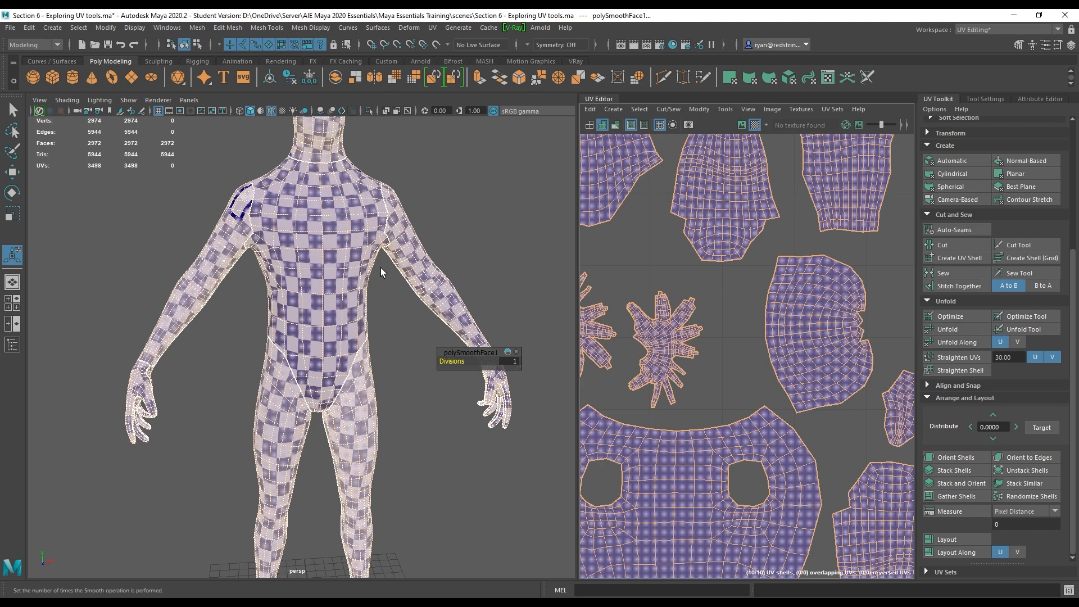
pyautogui.hotkey('ctrl', 'z')
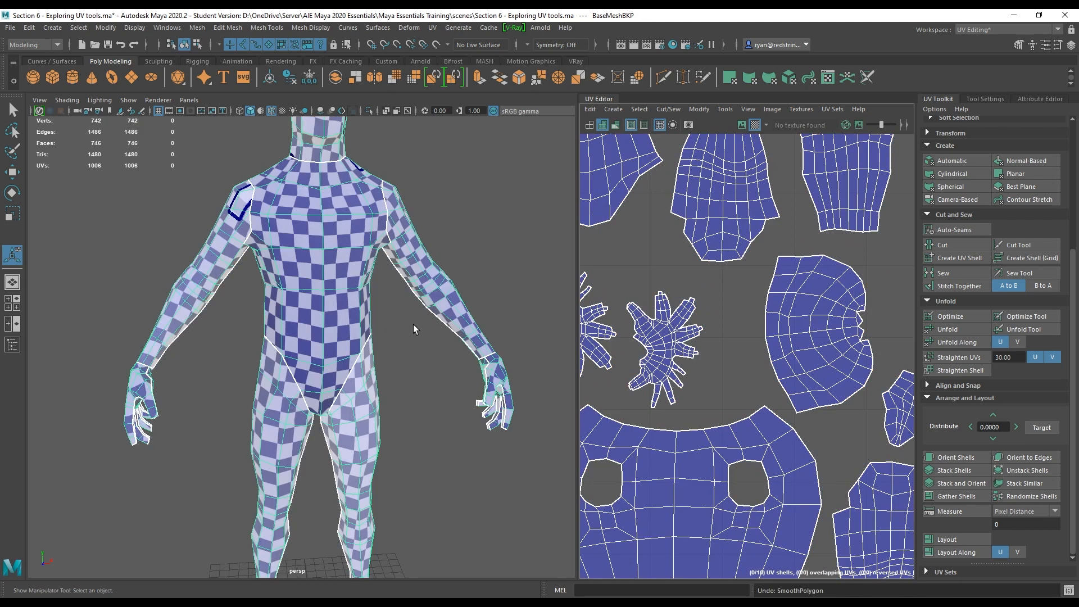
pyautogui.click(399, 77)
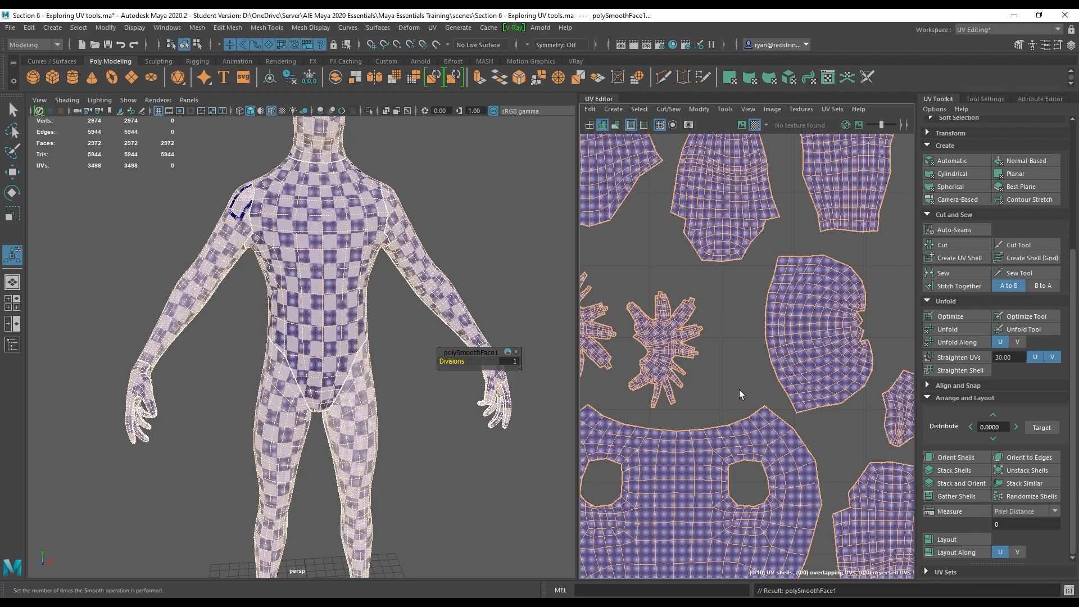
pyautogui.hotkey('ctrl', 'z')
# Extrude a chest face to test the UVs, then undo the extrusion and face selection.
pyautogui.moveTo(320, 249); pyautogui.dragTo(321, 273, button='right')
pyautogui.click(306, 233)
pyautogui.keyDown('alt'); pyautogui.moveTo(317, 267); pyautogui.dragTo(385, 281); pyautogui.keyUp('alt')
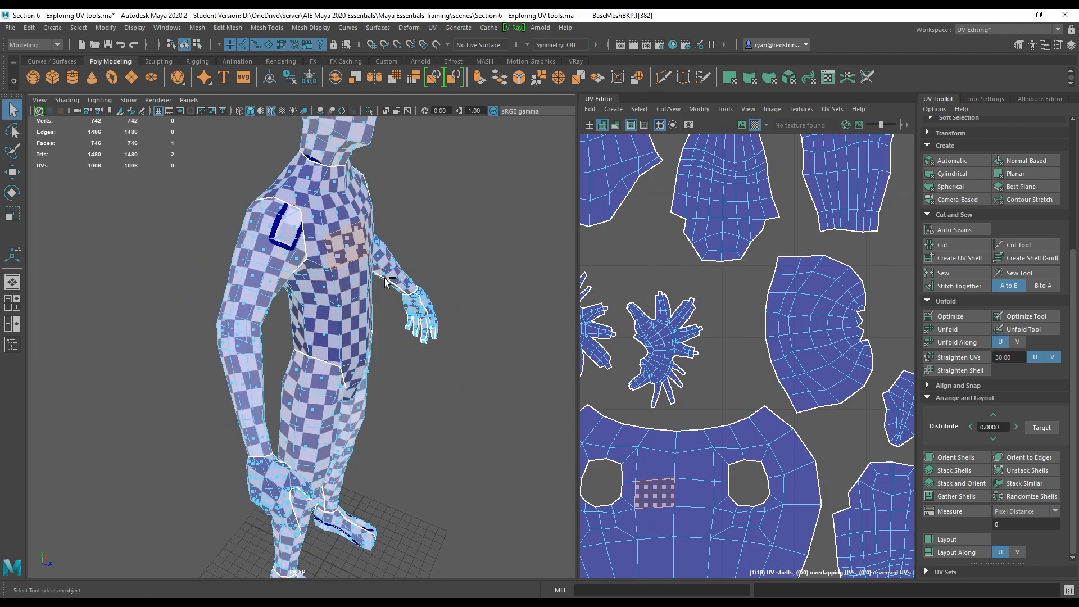
pyautogui.hotkey('ctrl', 'e')
pyautogui.moveTo(373, 249); pyautogui.dragTo(490, 282, button='middle')
pyautogui.keyDown('alt'); pyautogui.moveTo(490, 283); pyautogui.dragTo(438, 307); pyautogui.keyUp('alt')
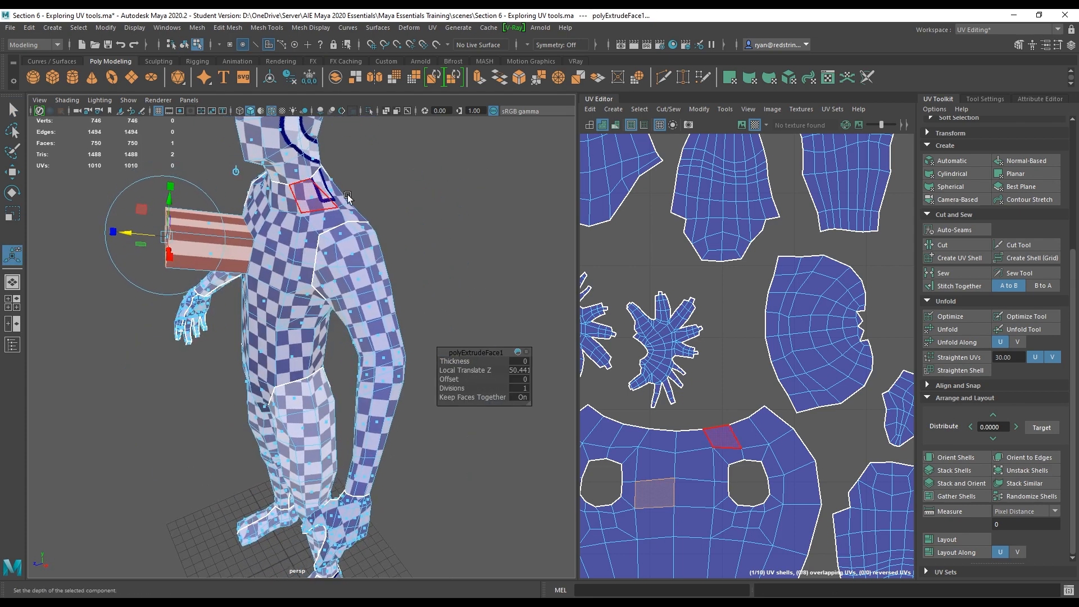
pyautogui.hotkey('ctrl', 'z')
pyautogui.hotkey('ctrl', 'z')
pyautogui.hotkey('ctrl', 'z')
pyautogui.hotkey('ctrl', 'z')
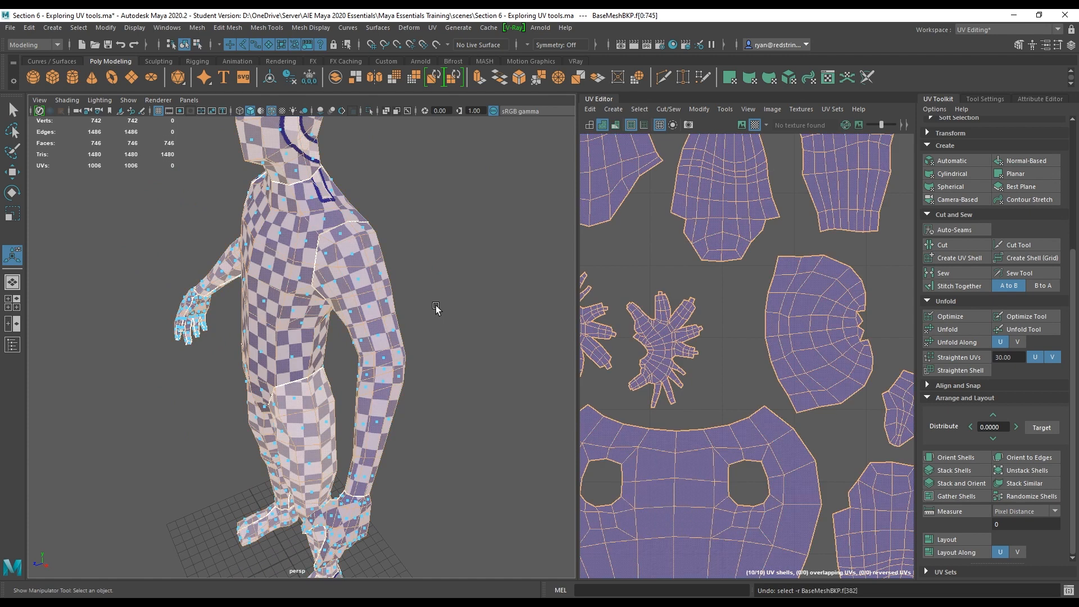
# Frame and orbit the character to review the checker density across the body.
pyautogui.press('f')
pyautogui.keyDown('alt'); pyautogui.moveTo(294, 342); pyautogui.dragTo(408, 313); pyautogui.keyUp('alt')
pyautogui.keyDown('alt'); pyautogui.moveTo(408, 313); pyautogui.dragTo(264, 300); pyautogui.keyUp('alt')
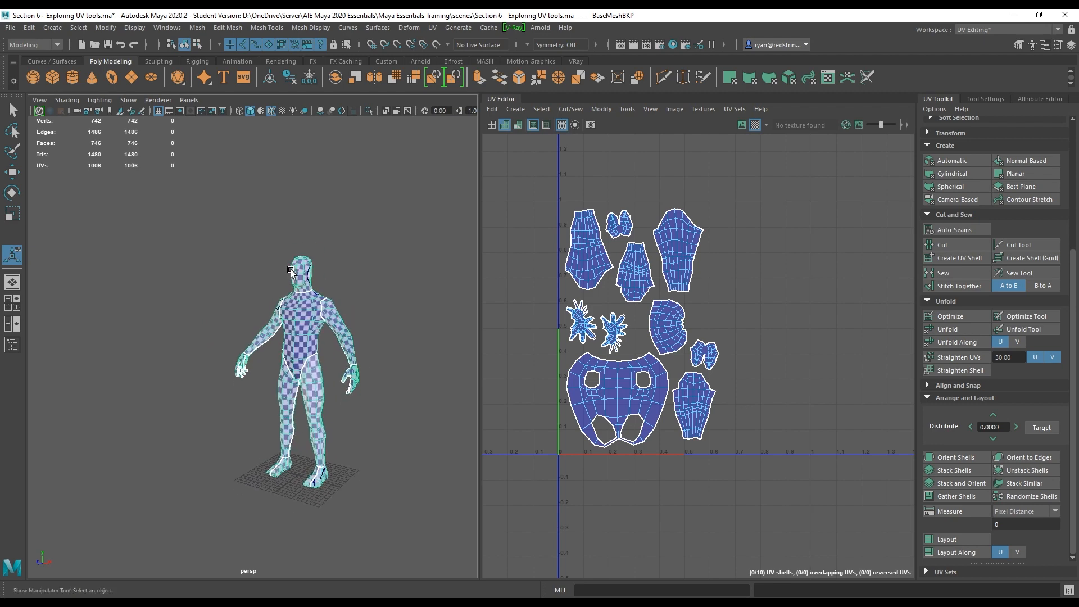
pyautogui.keyDown('alt'); pyautogui.moveTo(247, 292); pyautogui.dragTo(270, 291, button='right'); pyautogui.keyUp('alt')
pyautogui.keyDown('alt'); pyautogui.moveTo(367, 299); pyautogui.dragTo(288, 264, button='middle'); pyautogui.keyUp('alt')
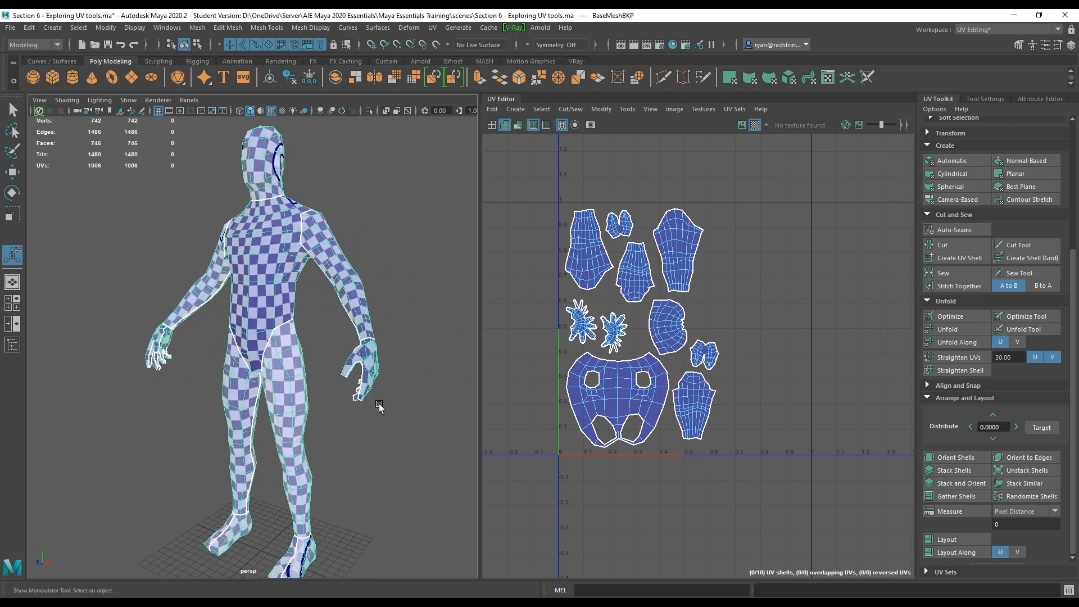